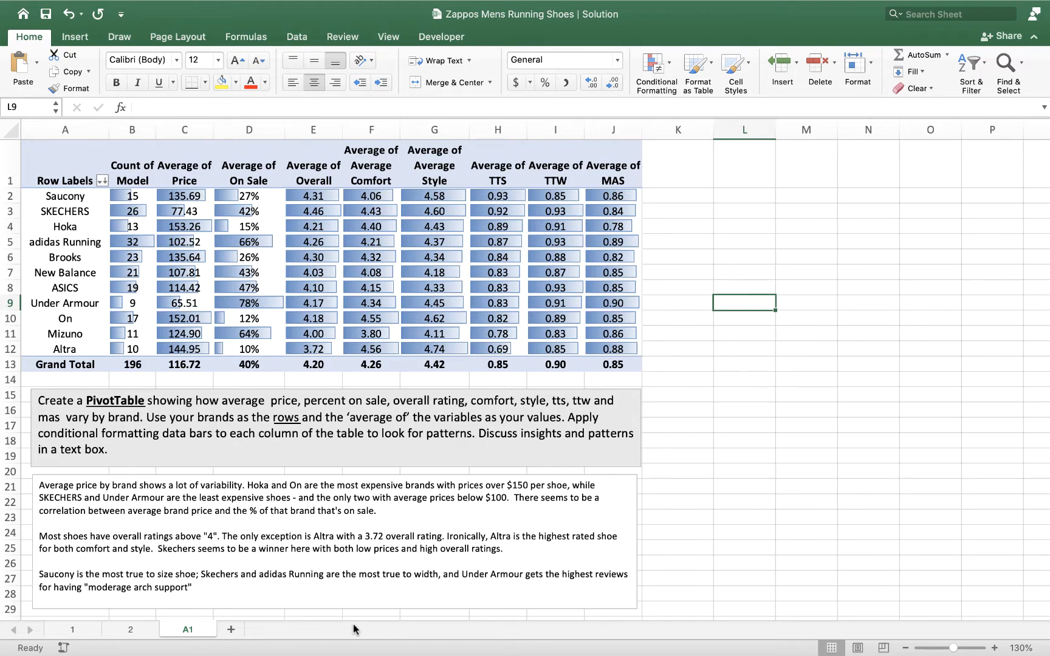
Delete the existing On Sale column M from sheet 2
{"action": "left_click", "coordinate": [130, 630]}
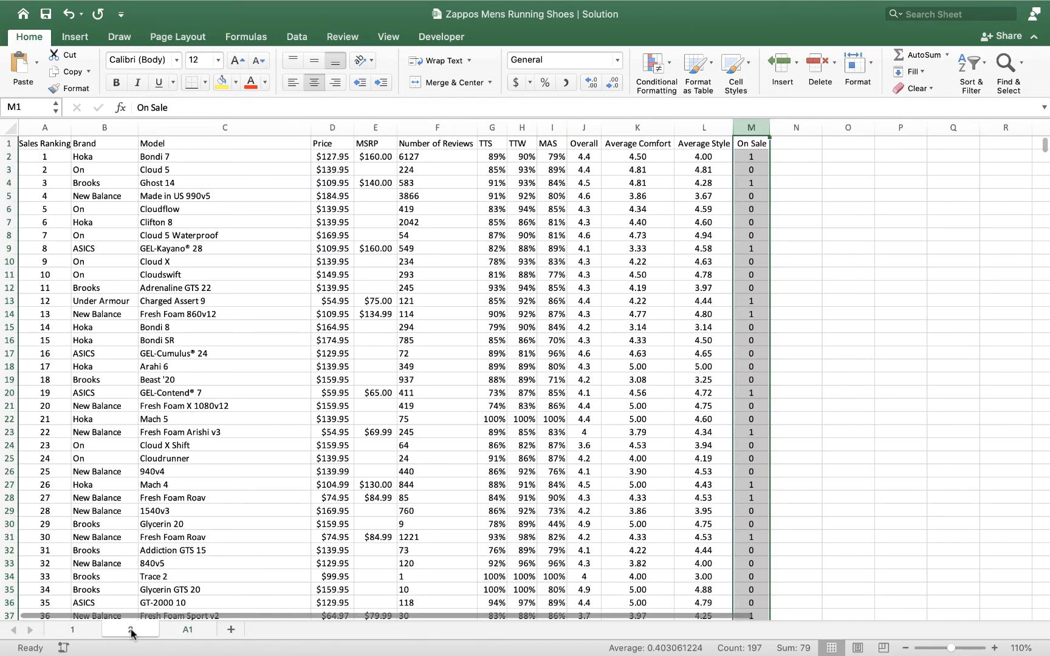
{"action": "left_click", "coordinate": [920, 403]}
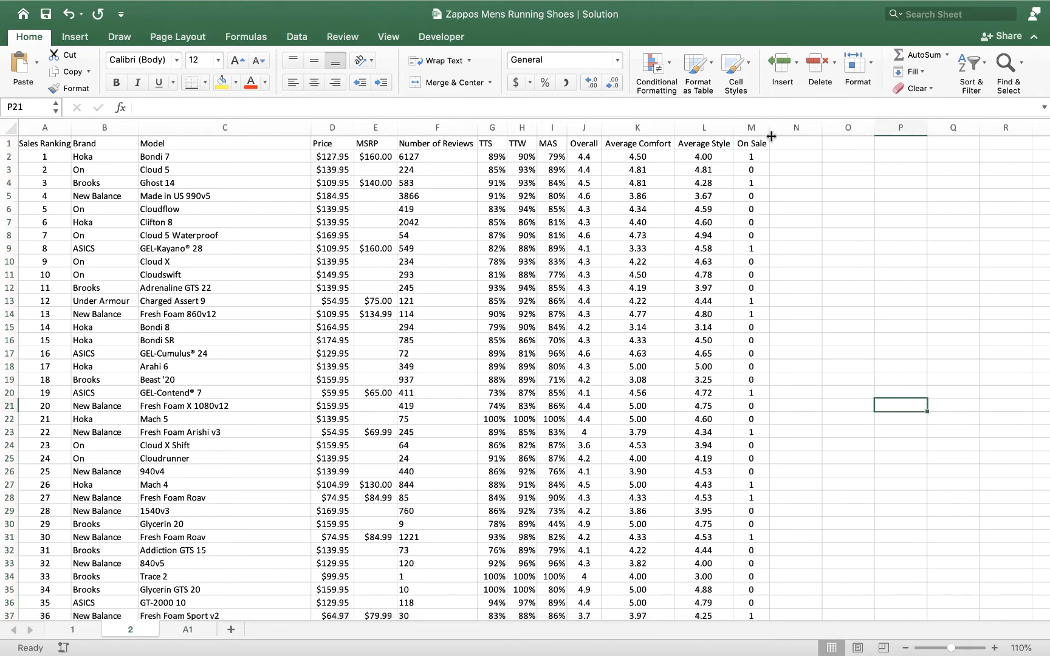
{"action": "left_click", "coordinate": [753, 129]}
{"action": "right_click", "coordinate": [757, 128]}
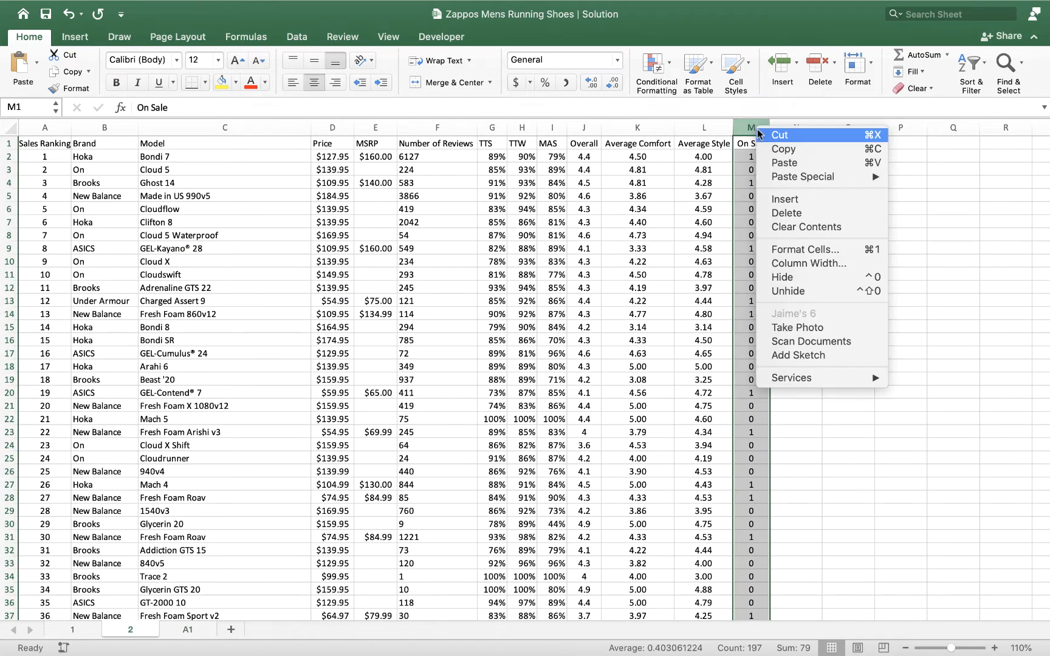
{"action": "left_click", "coordinate": [798, 212]}
{"action": "left_click", "coordinate": [850, 232]}
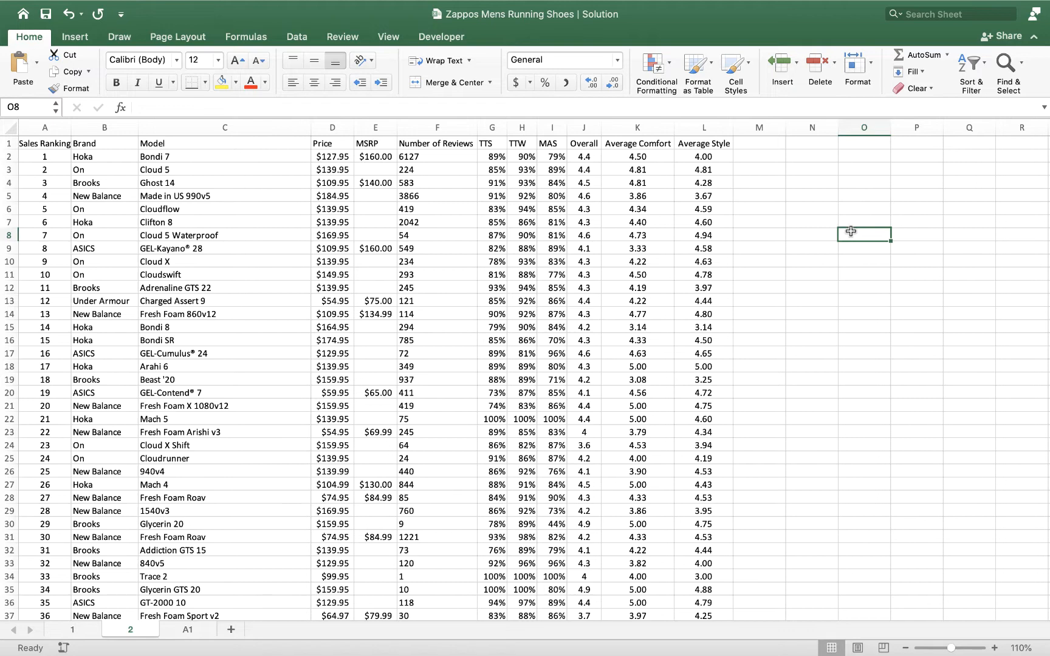
Enter the header "On Sale" in cell M1, beside the Average Style column
{"action": "left_click", "coordinate": [758, 141]}
{"action": "type", "text": "On Sale"}
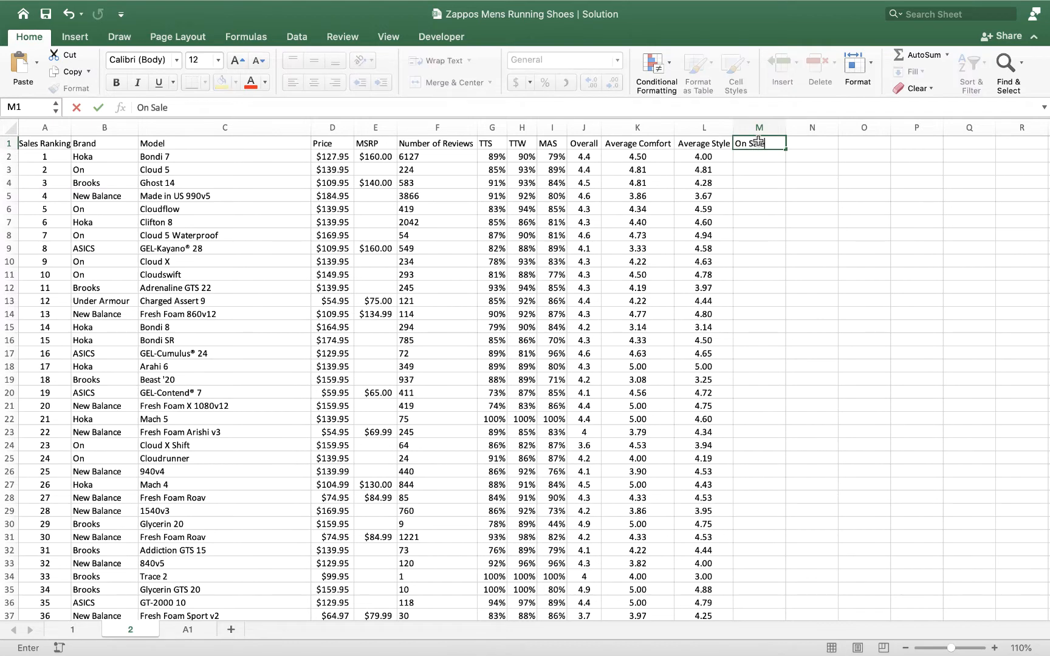
{"action": "left_click", "coordinate": [772, 197]}
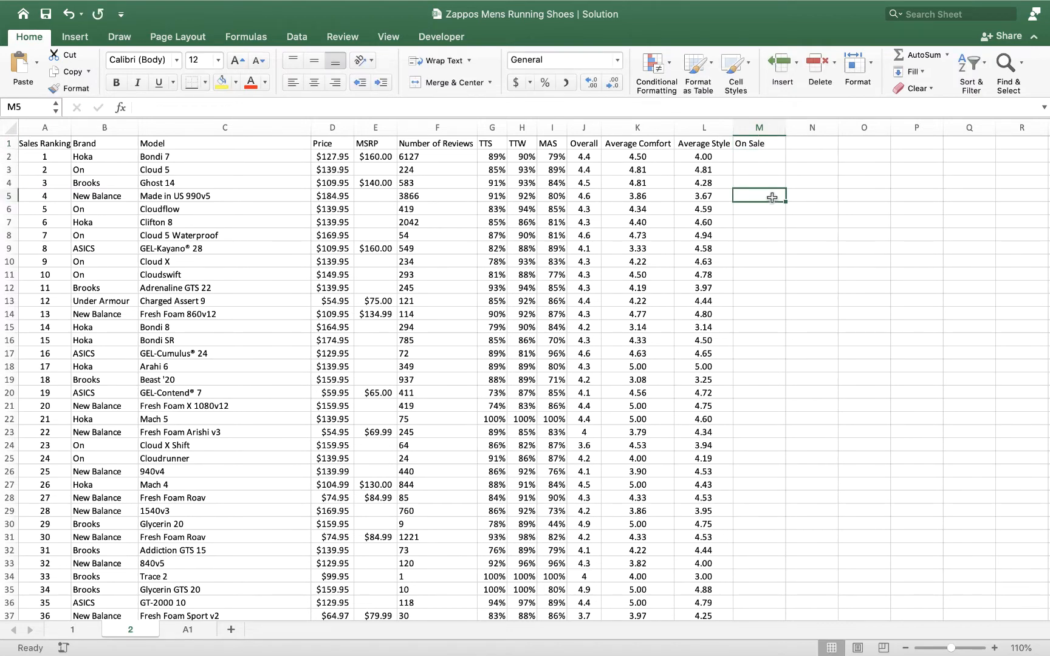
Examine the first rows of the MSRP and Price columns to compare shoes with and without an MSRP
{"action": "left_click", "coordinate": [371, 159]}
{"action": "left_click", "coordinate": [372, 170]}
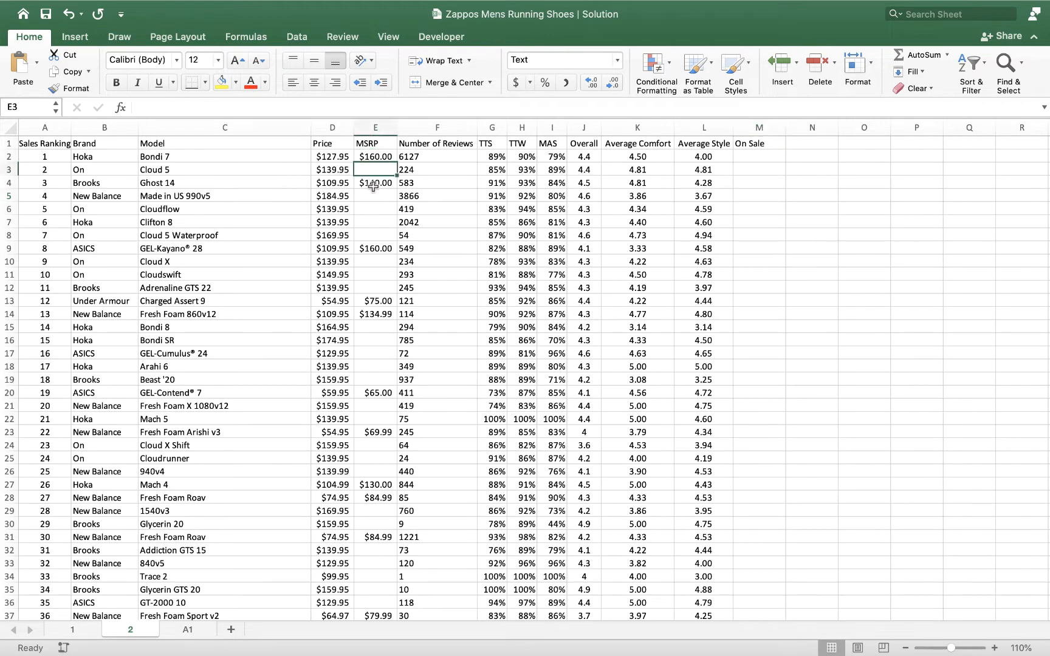
{"action": "left_click", "coordinate": [373, 184]}
{"action": "left_click", "coordinate": [373, 196]}
{"action": "left_click", "coordinate": [373, 209]}
{"action": "left_click", "coordinate": [374, 223]}
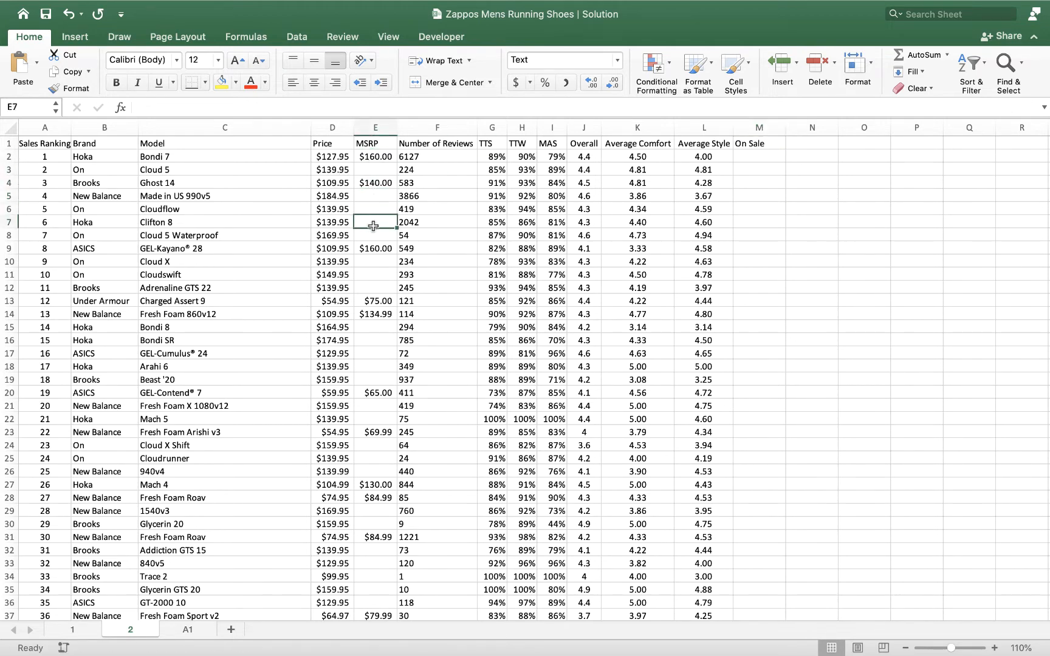
{"action": "left_click", "coordinate": [374, 233]}
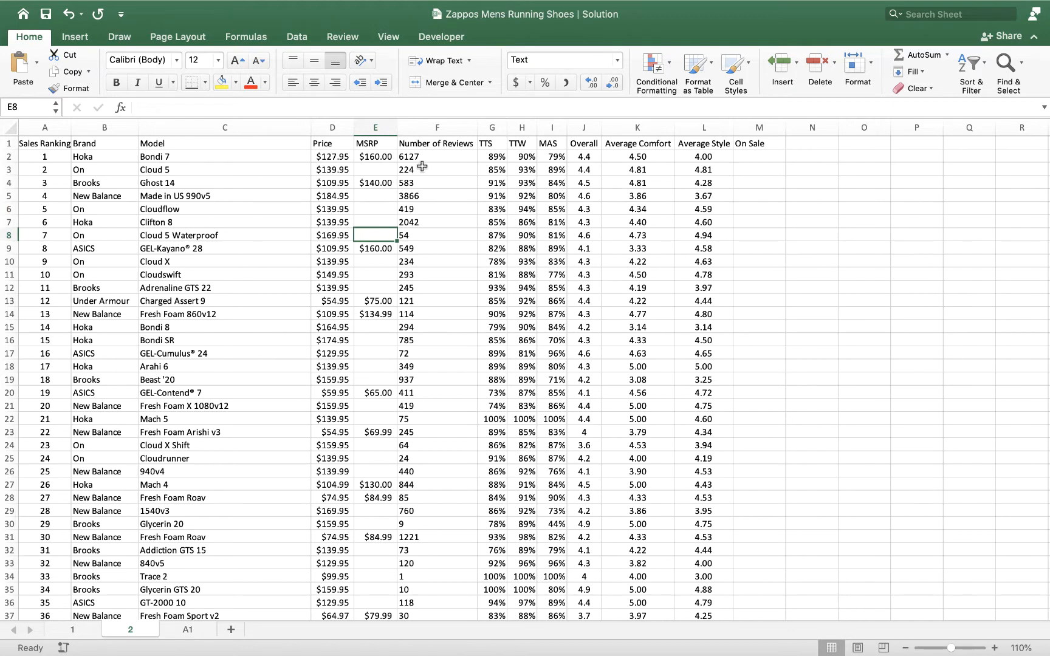
{"action": "left_click", "coordinate": [386, 159]}
{"action": "left_click", "coordinate": [343, 157]}
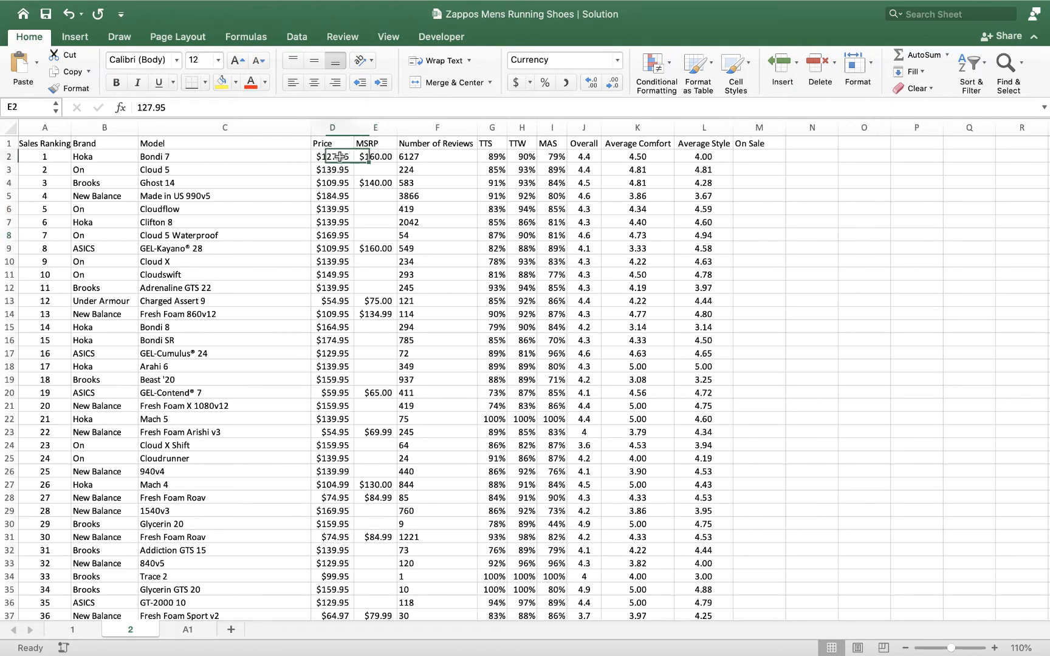
{"action": "left_click", "coordinate": [371, 170]}
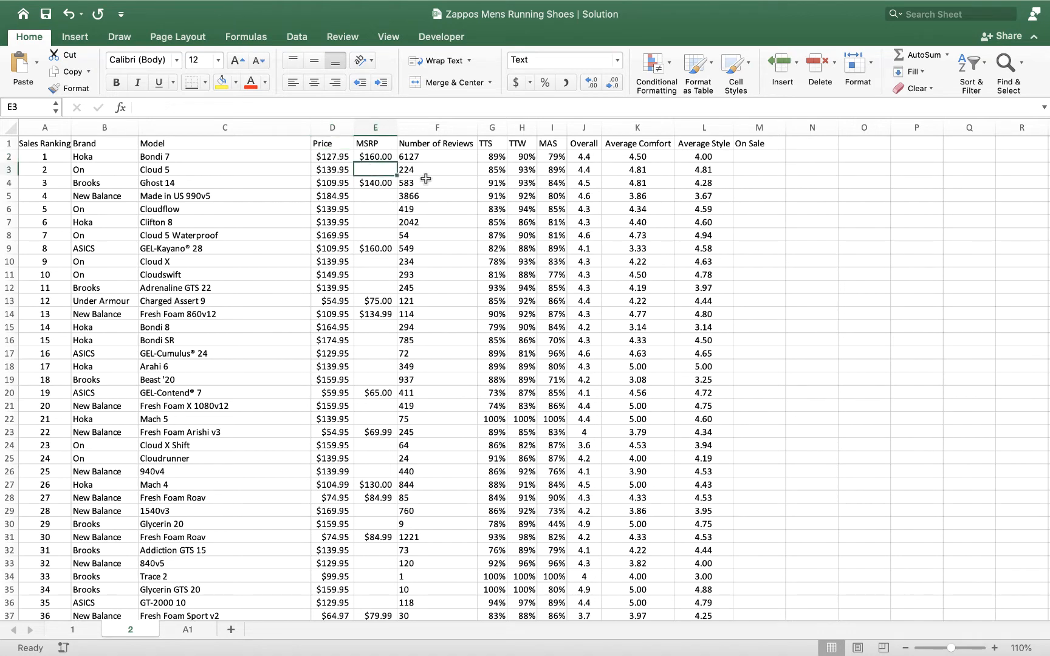
{"action": "left_click", "coordinate": [337, 173]}
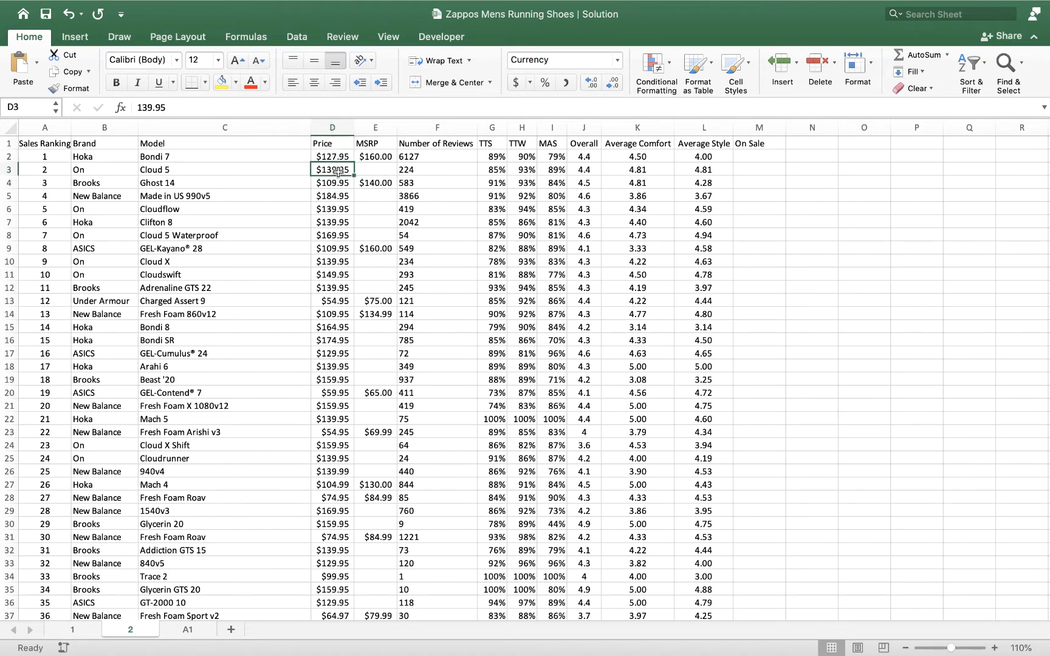
Enter the formula =IF(E2="",0,1) in cell M2 to flag whether the shoe has an MSRP
{"action": "left_click", "coordinate": [762, 155]}
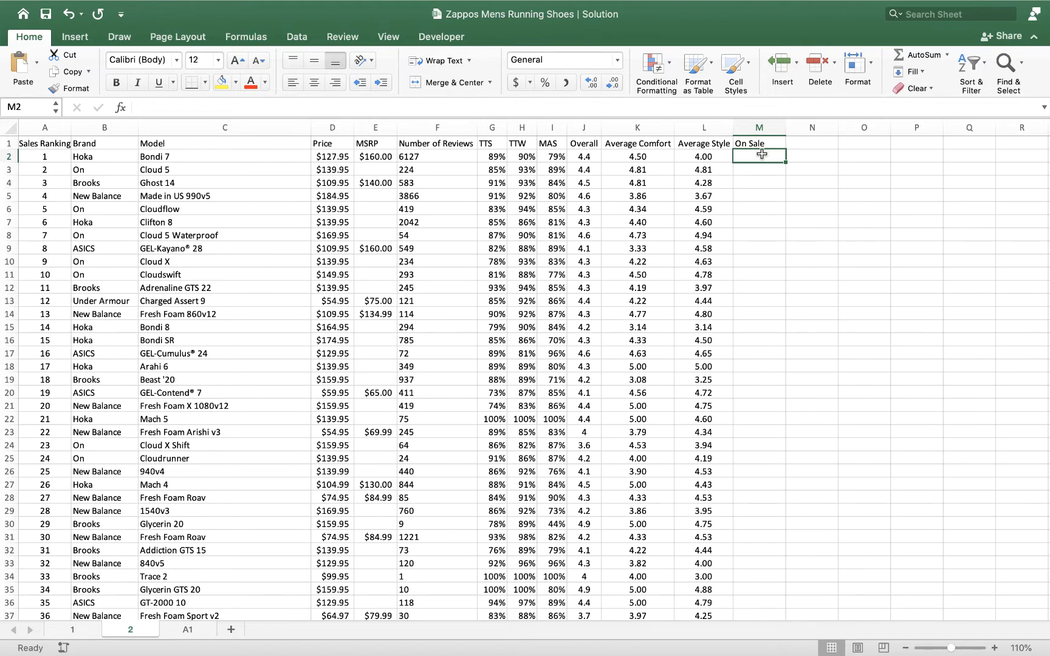
{"action": "type", "text": "="}
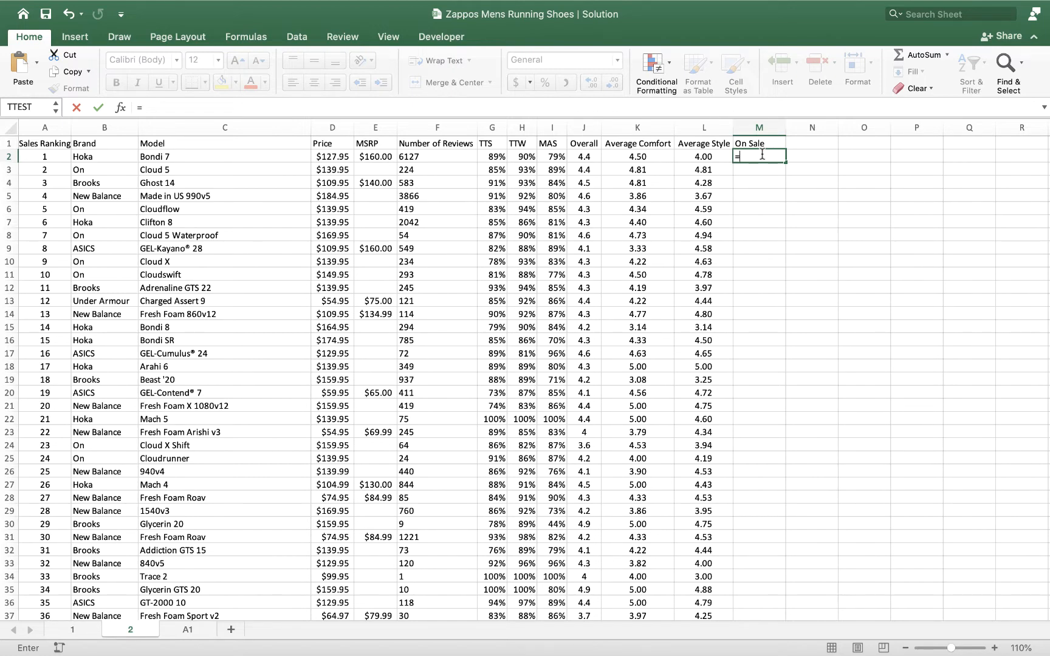
{"action": "type", "text": "if("}
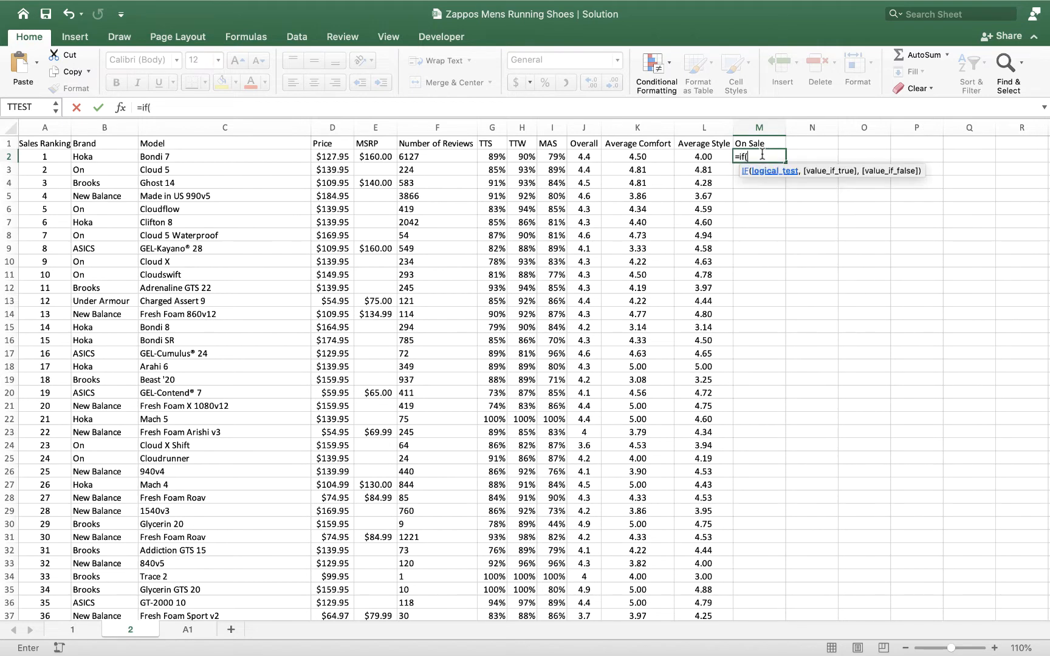
{"action": "left_click", "coordinate": [373, 154]}
{"action": "type", "text": "="}
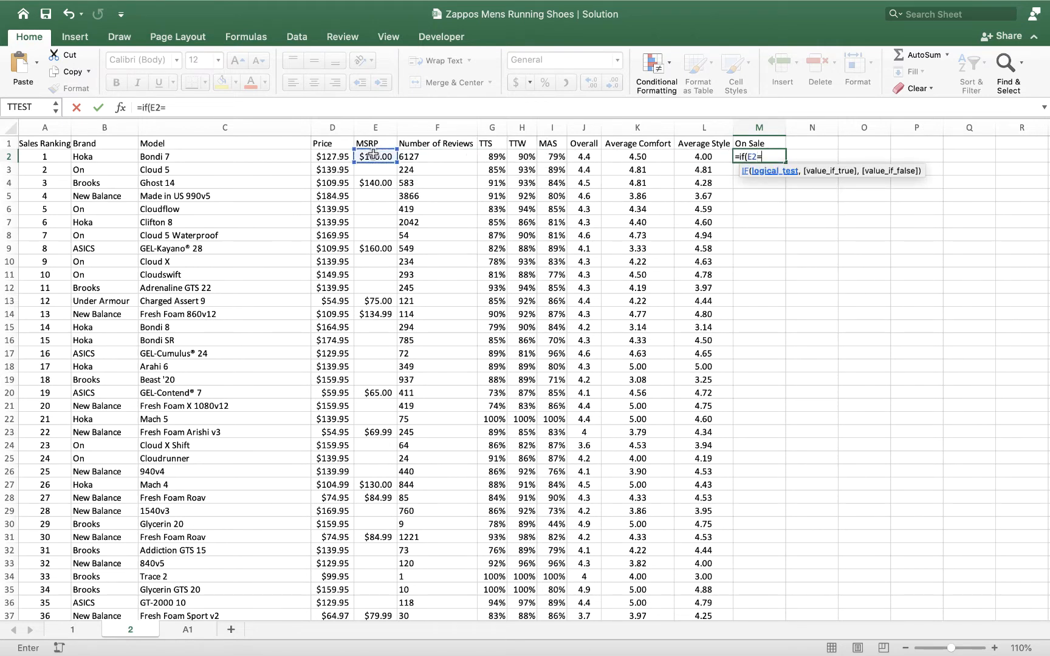
{"action": "type", "text": "\"\","}
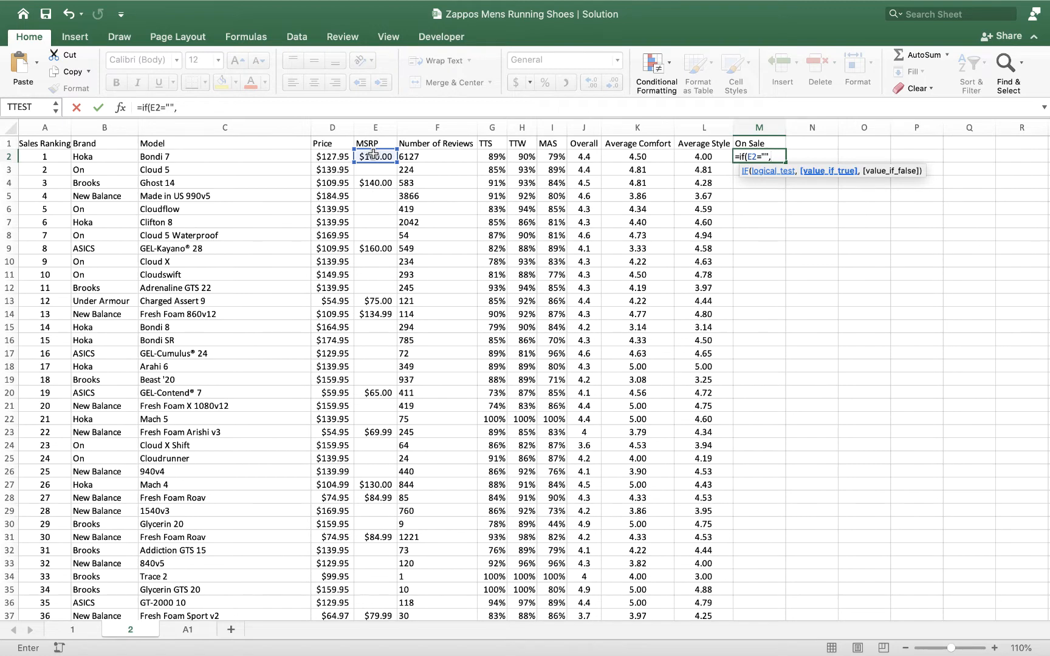
{"action": "type", "text": "0,"}
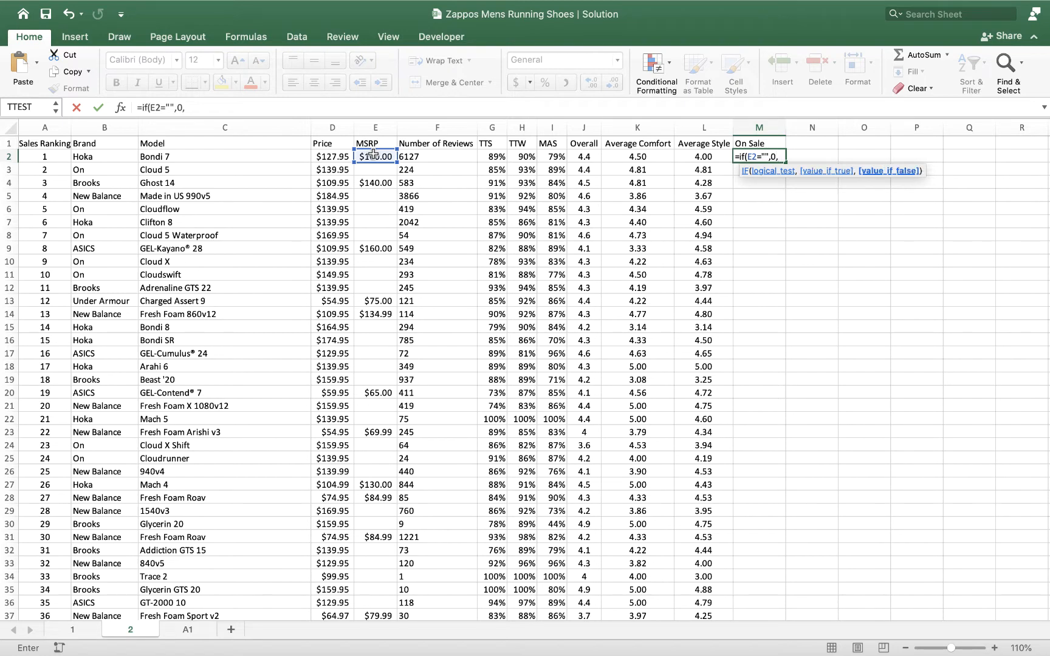
{"action": "type", "text": "1)"}
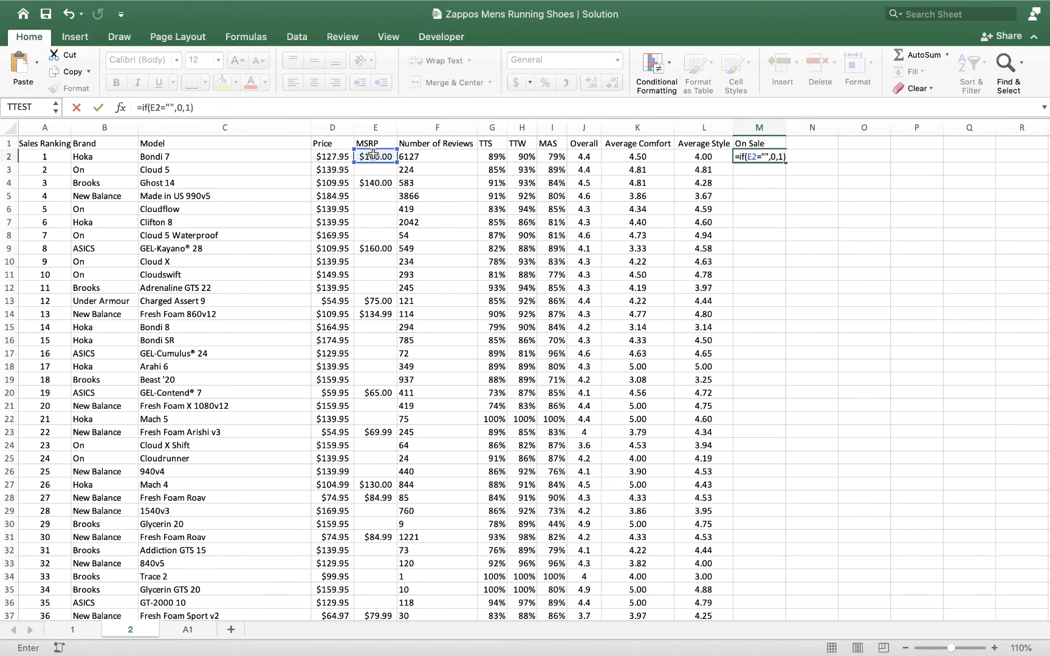
{"action": "key", "text": "Return"}
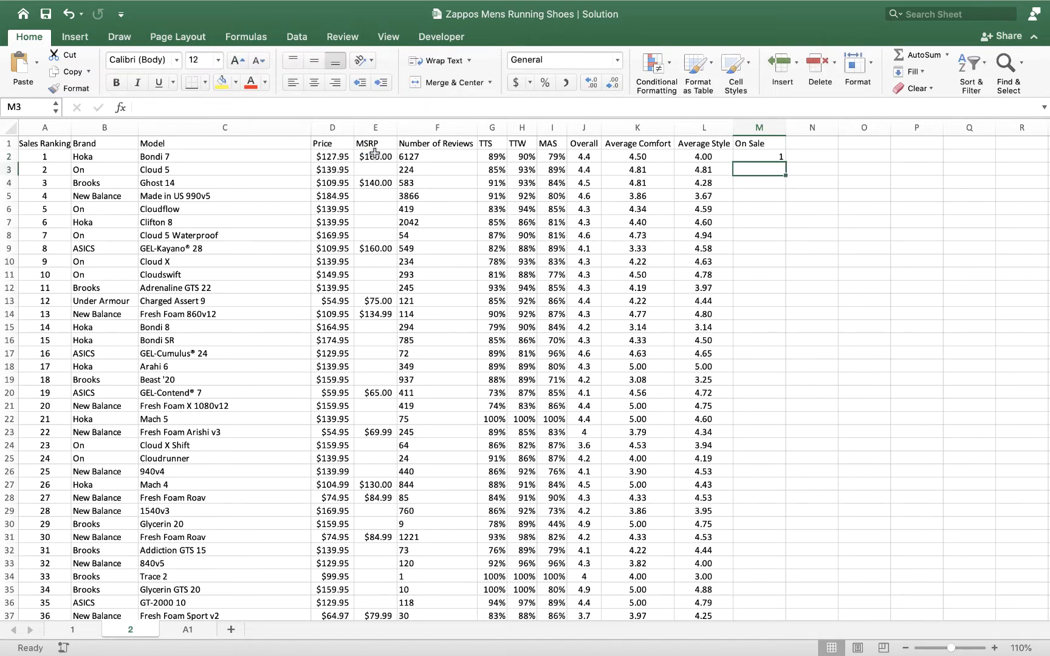
Center the contents of the whole On Sale column M
{"action": "left_click", "coordinate": [759, 128]}
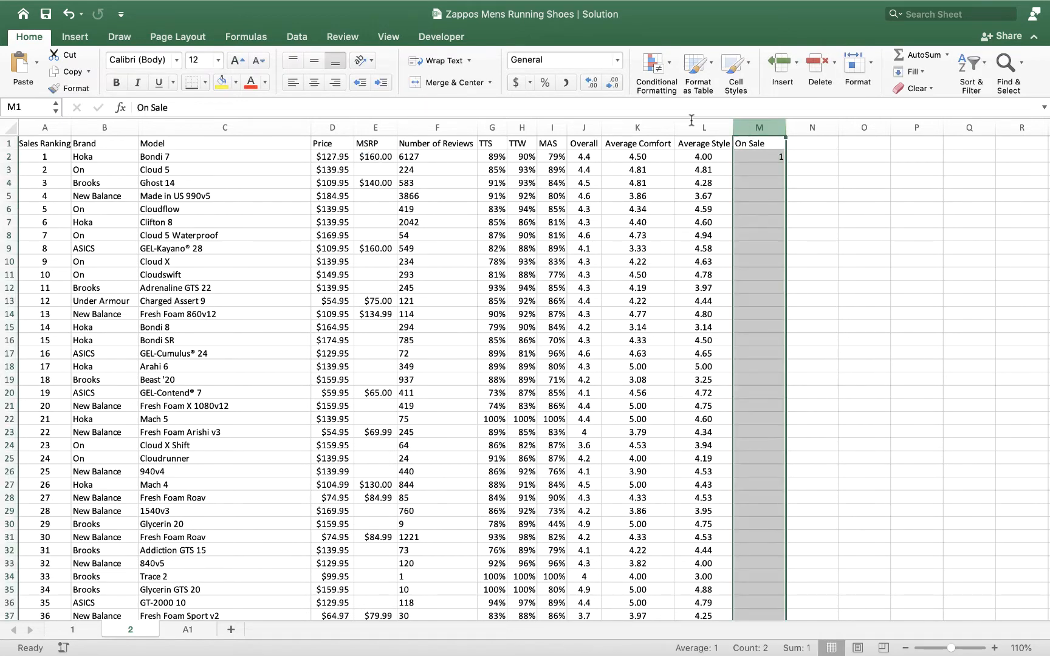
{"action": "left_click", "coordinate": [314, 82]}
{"action": "left_click", "coordinate": [839, 256]}
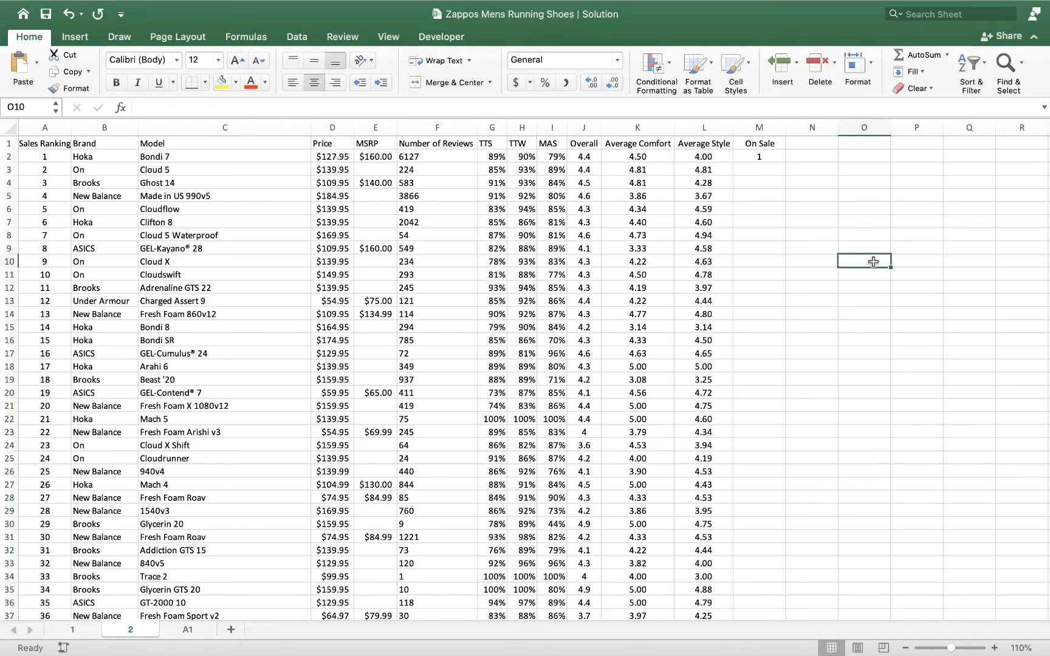
Fill the M2 formula down the On Sale column for all shoes and check the copied formulas in several rows
{"action": "left_click", "coordinate": [334, 157]}
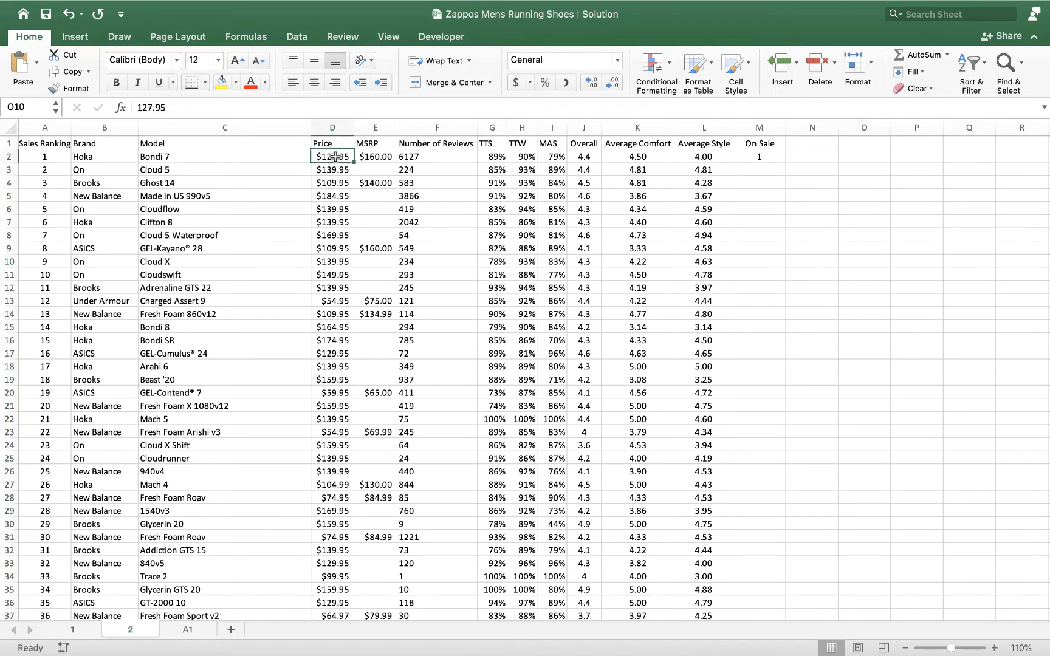
{"action": "left_click", "coordinate": [379, 158]}
{"action": "left_click", "coordinate": [745, 157]}
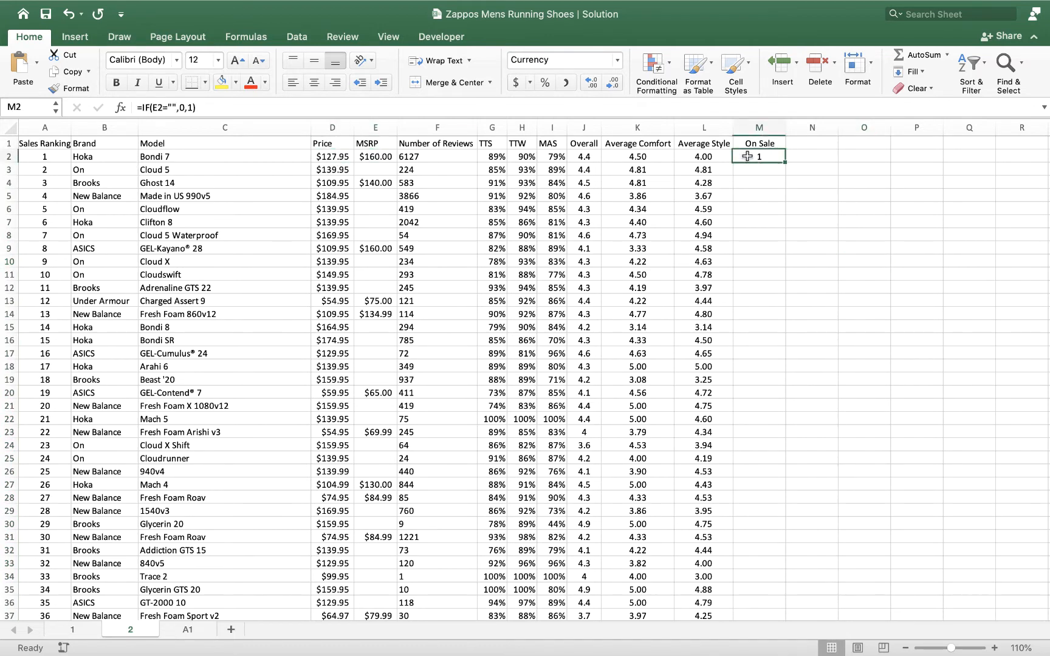
{"action": "double_click", "coordinate": [785, 162]}
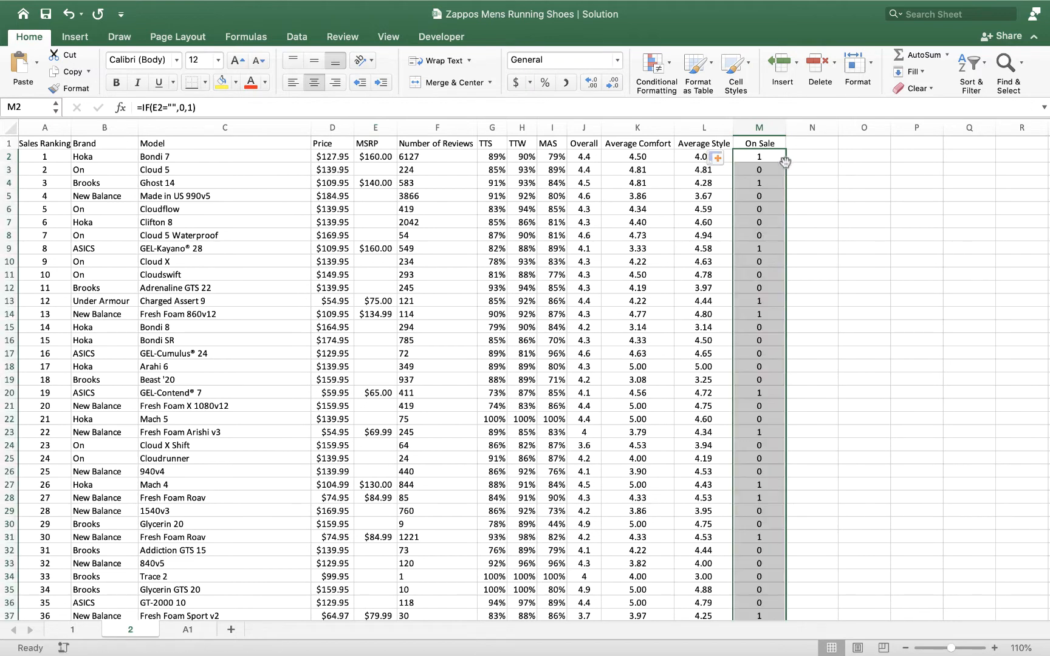
{"action": "left_click", "coordinate": [771, 221]}
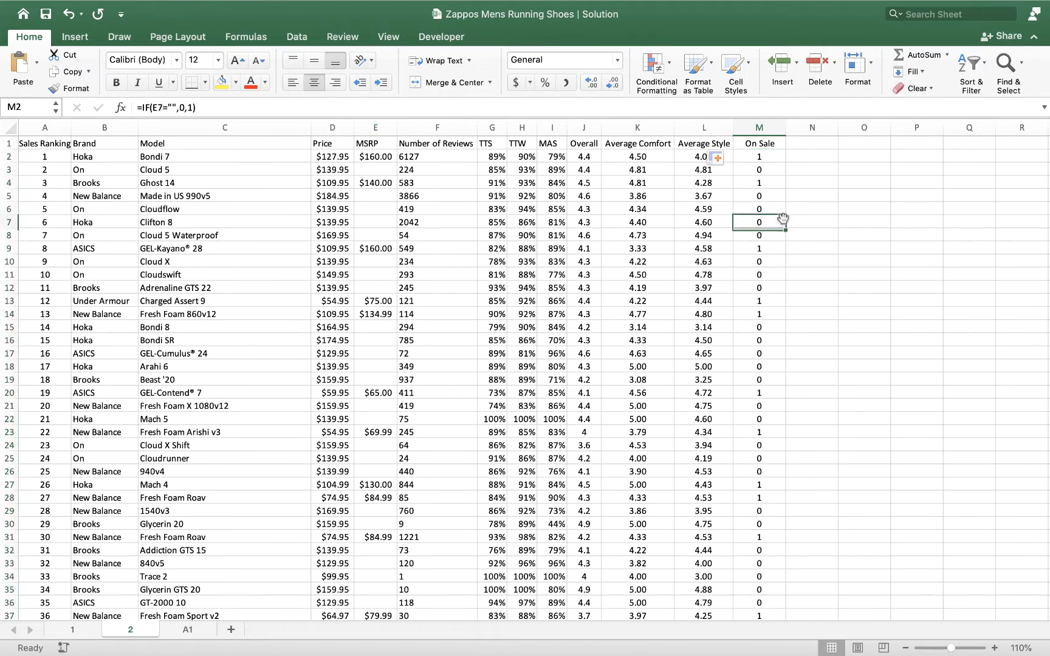
{"action": "left_click", "coordinate": [763, 169]}
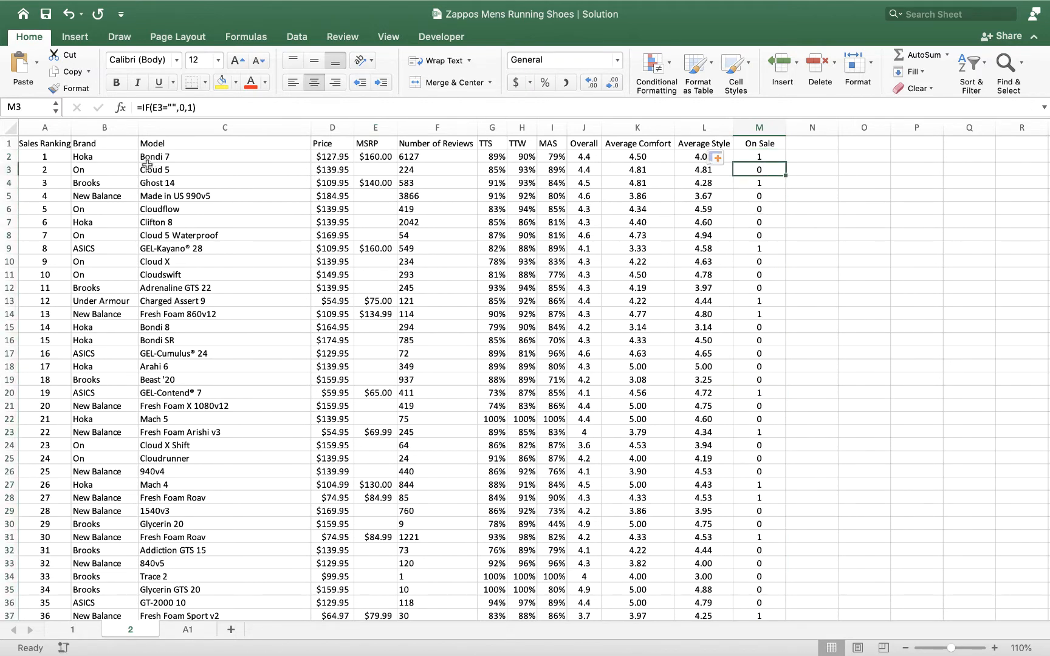
{"action": "left_click", "coordinate": [757, 194]}
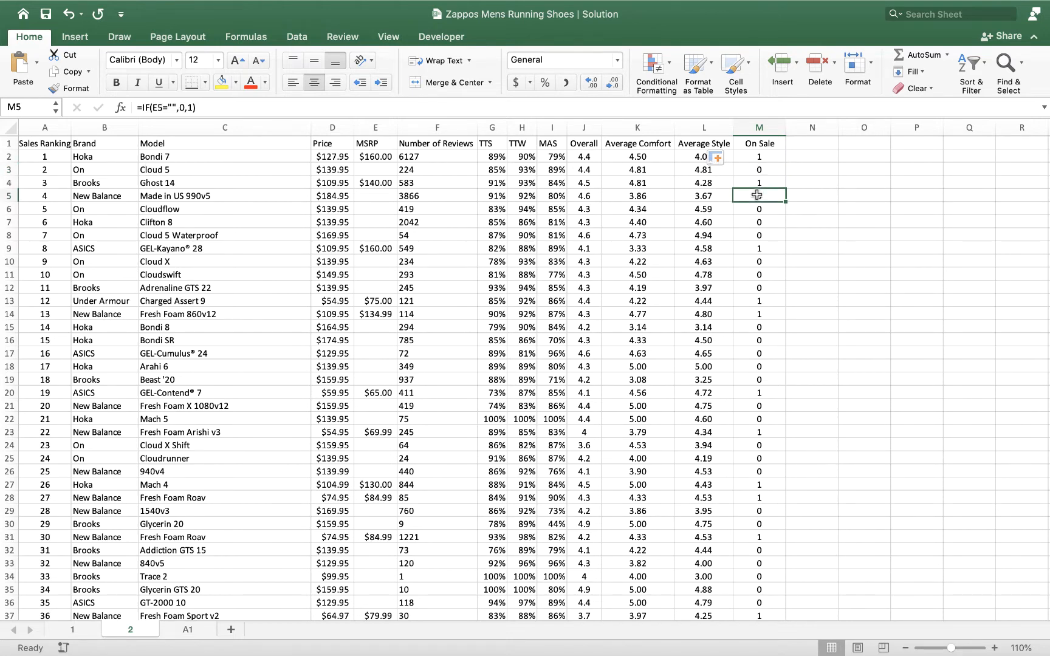
{"action": "left_click", "coordinate": [765, 184]}
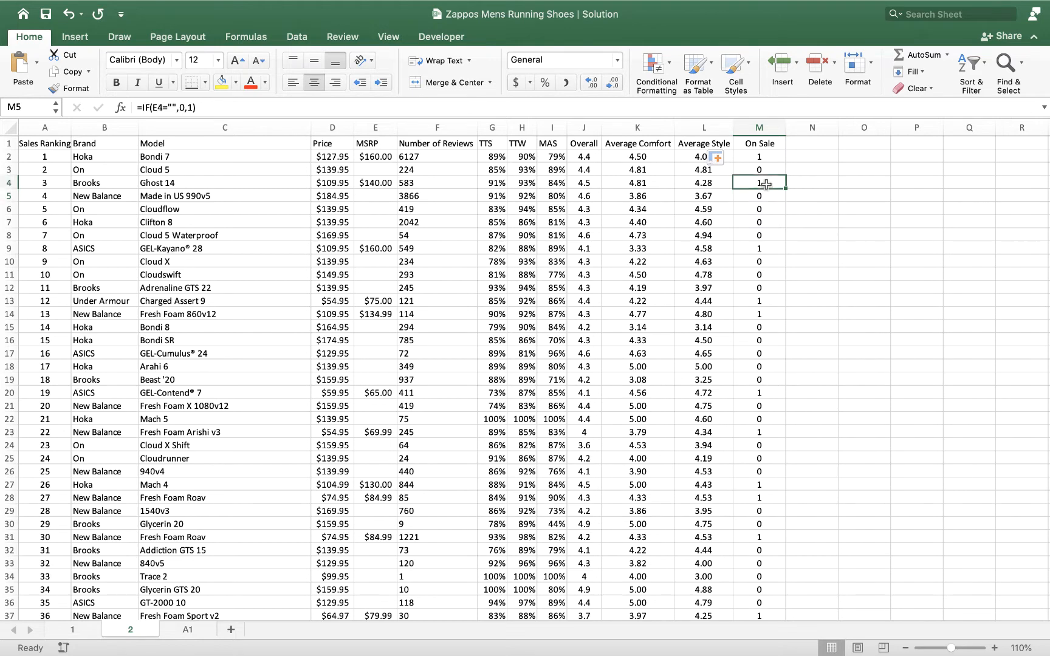
{"action": "left_click", "coordinate": [803, 335]}
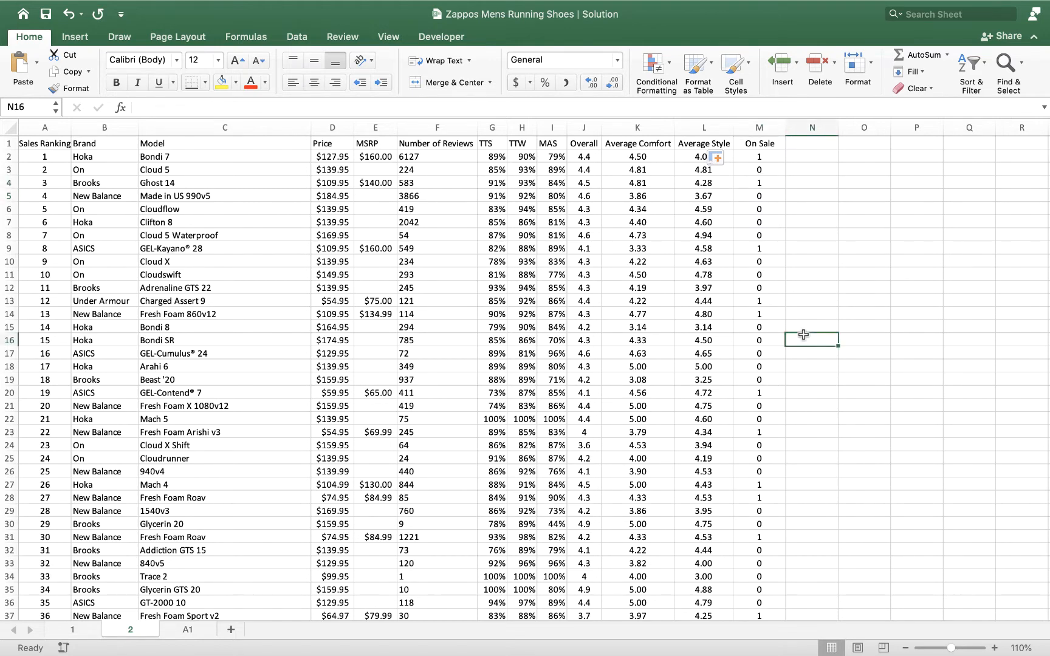
Copy the On Sale column and paste it over itself as values only
{"action": "left_click", "coordinate": [758, 128]}
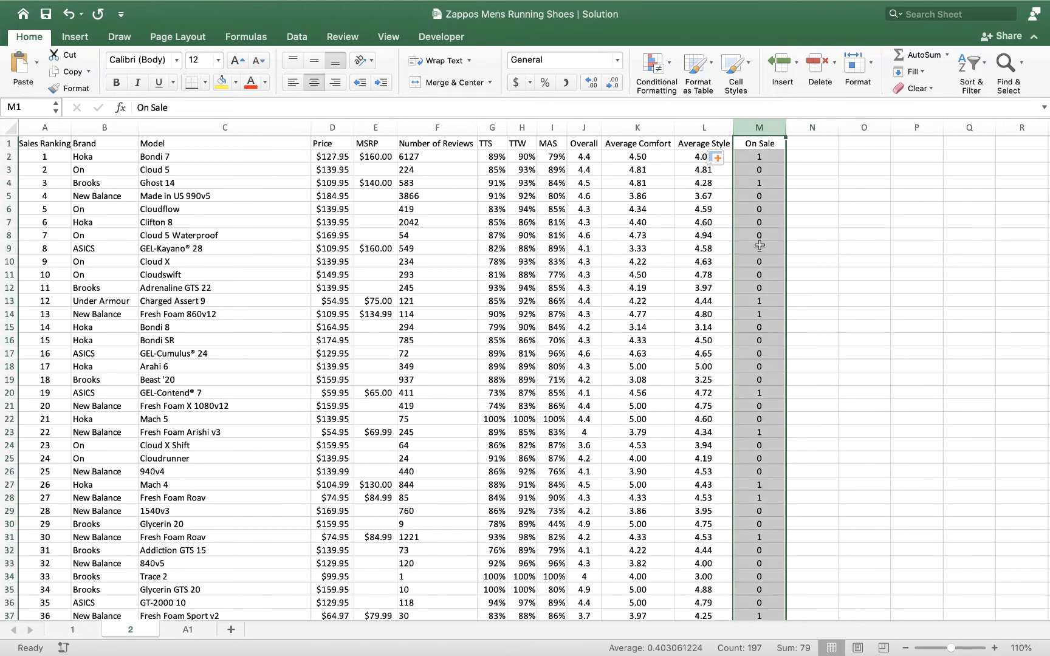
{"action": "right_click", "coordinate": [755, 125]}
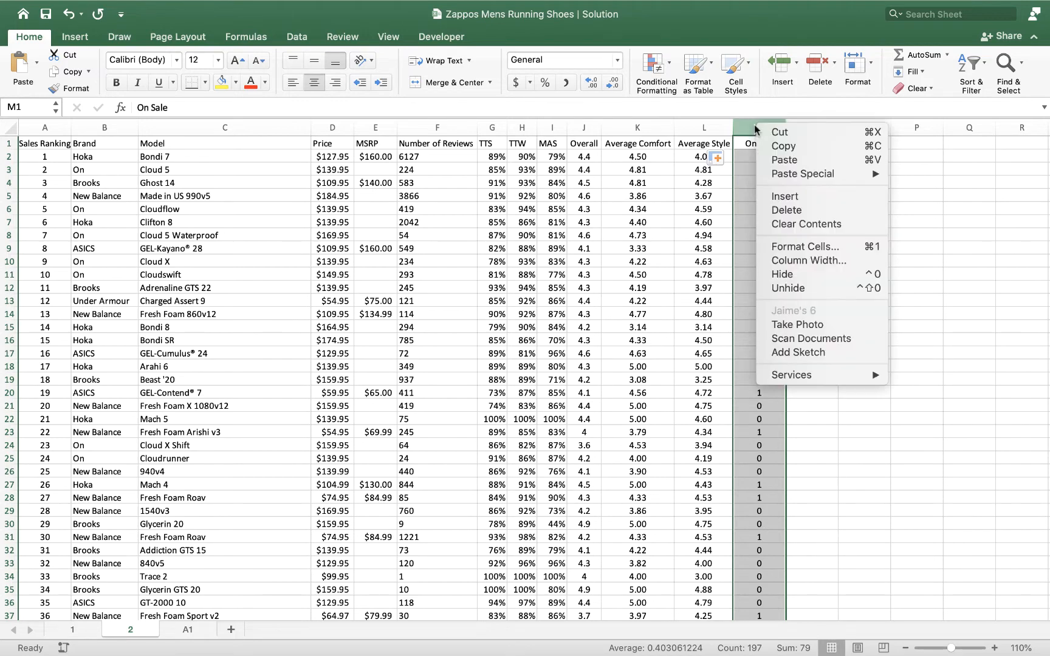
{"action": "left_click", "coordinate": [784, 146]}
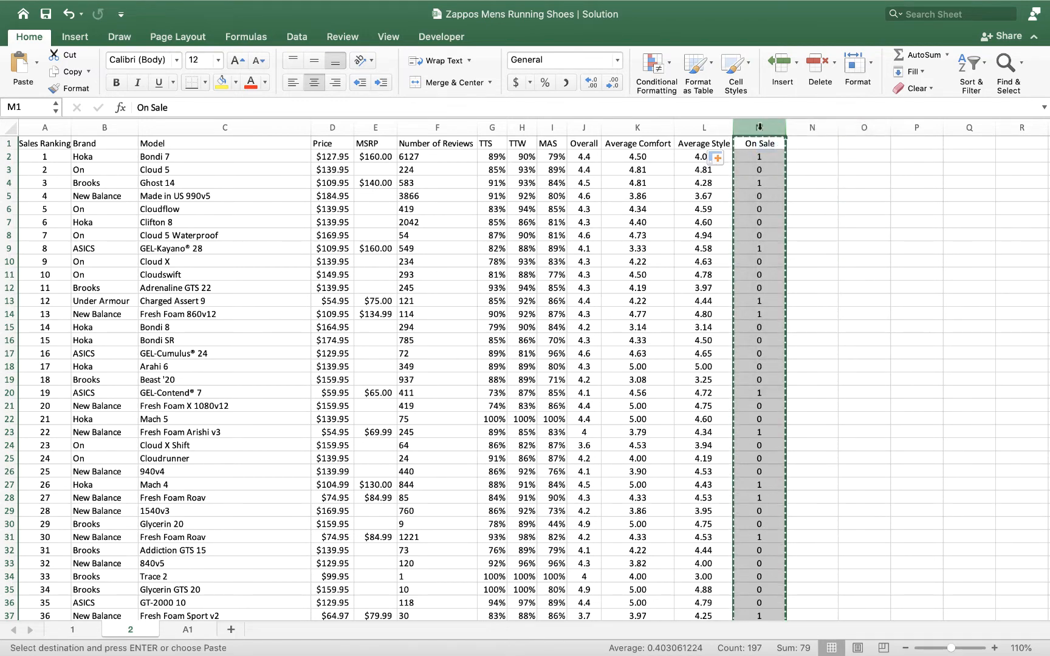
{"action": "right_click", "coordinate": [759, 126]}
{"action": "mouse_move", "coordinate": [833, 176]}
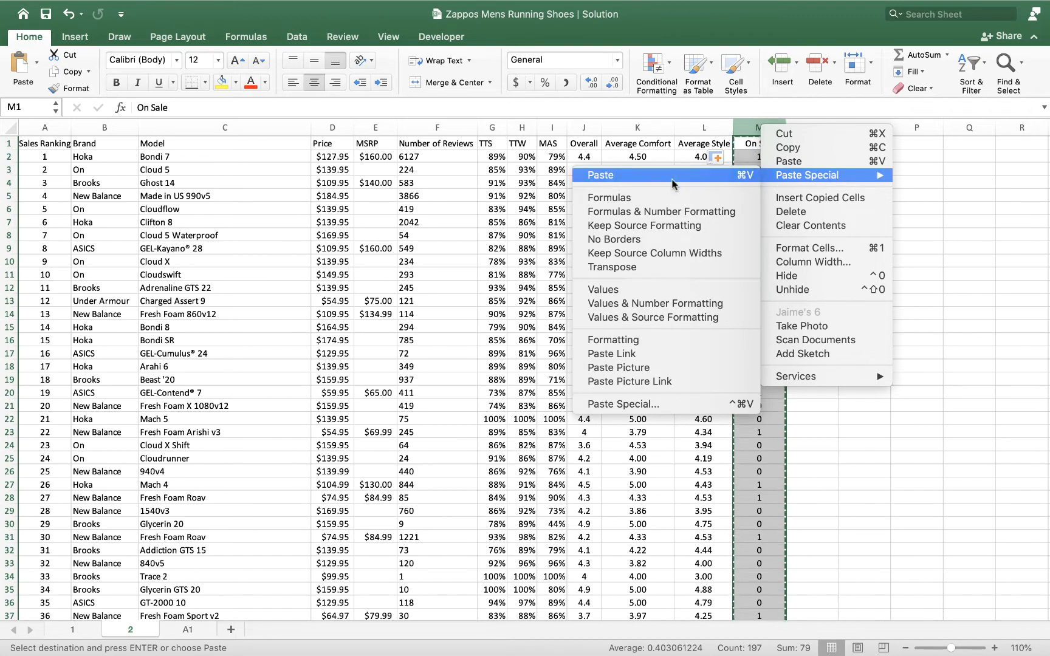
{"action": "left_click", "coordinate": [637, 291]}
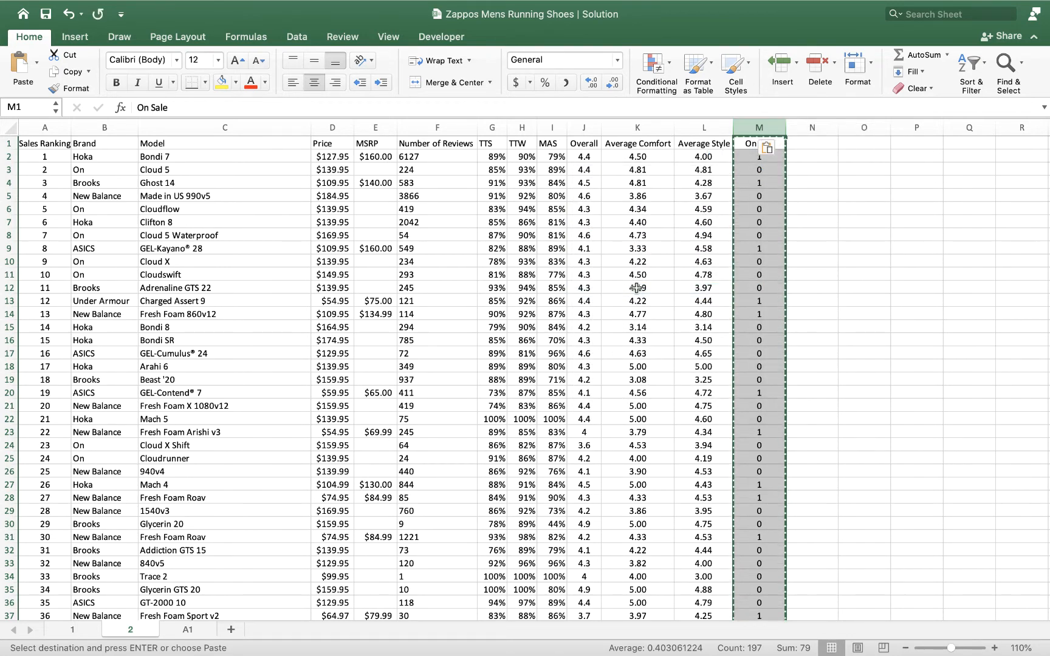
Check that several On Sale cells in column M hold plain values, and clear the copy selection
{"action": "left_click", "coordinate": [764, 260]}
{"action": "left_click", "coordinate": [766, 235]}
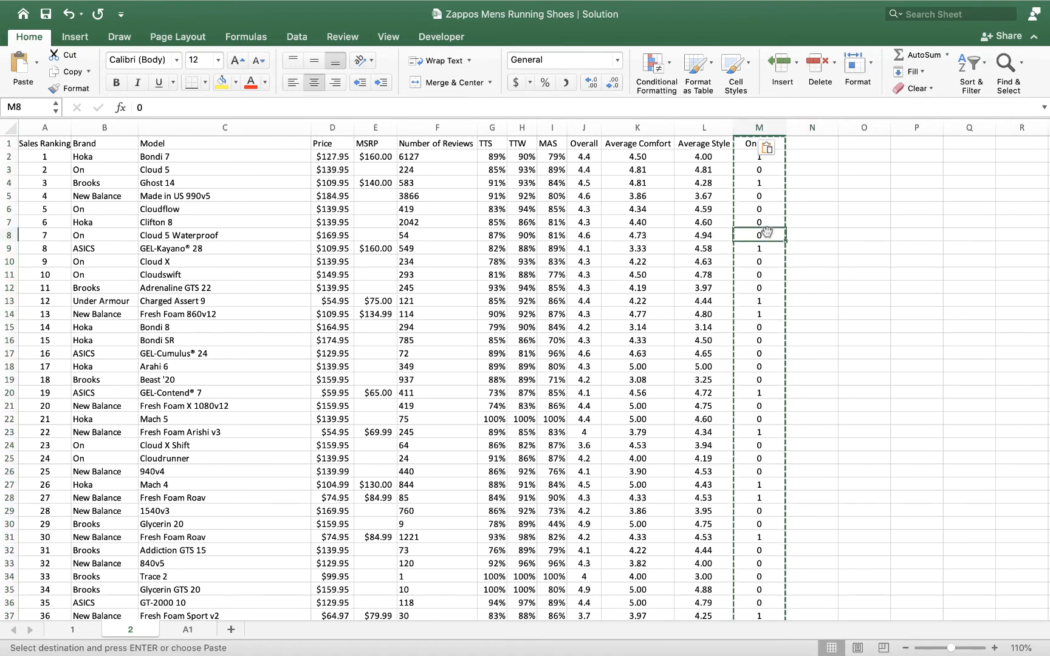
{"action": "left_click", "coordinate": [766, 210]}
{"action": "left_click", "coordinate": [766, 181]}
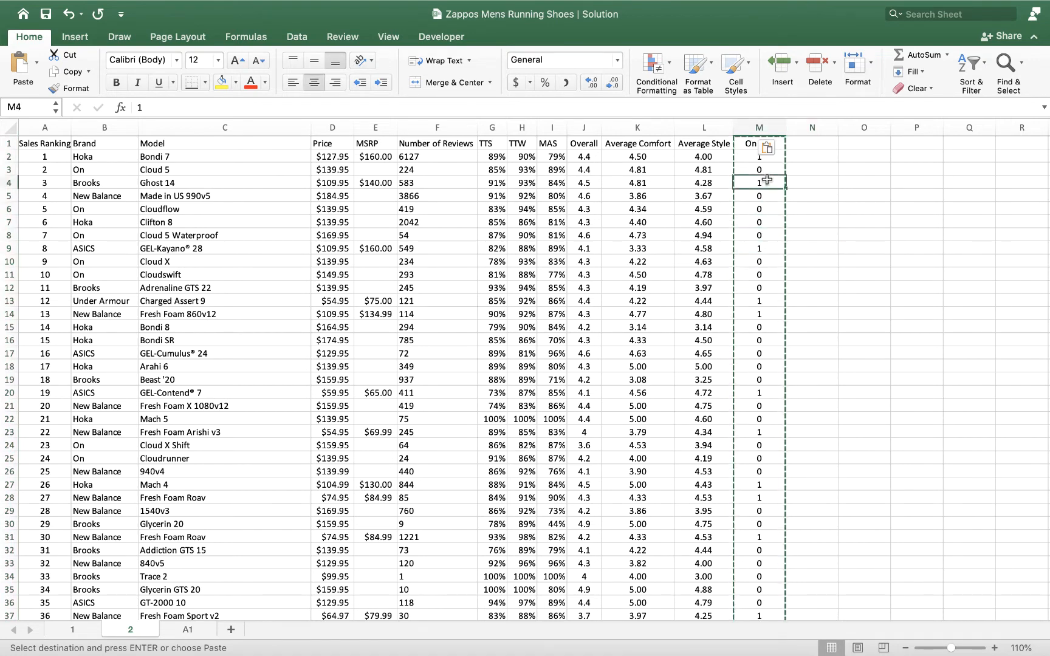
{"action": "left_click", "coordinate": [858, 196]}
{"action": "double_click", "coordinate": [857, 196]}
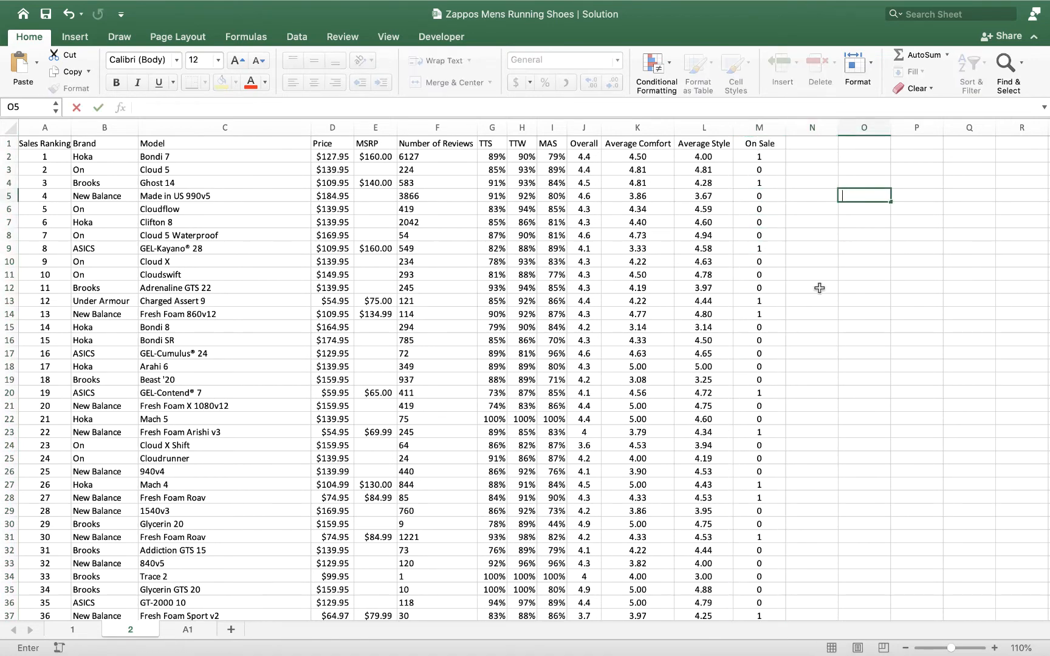
{"action": "left_click", "coordinate": [812, 287]}
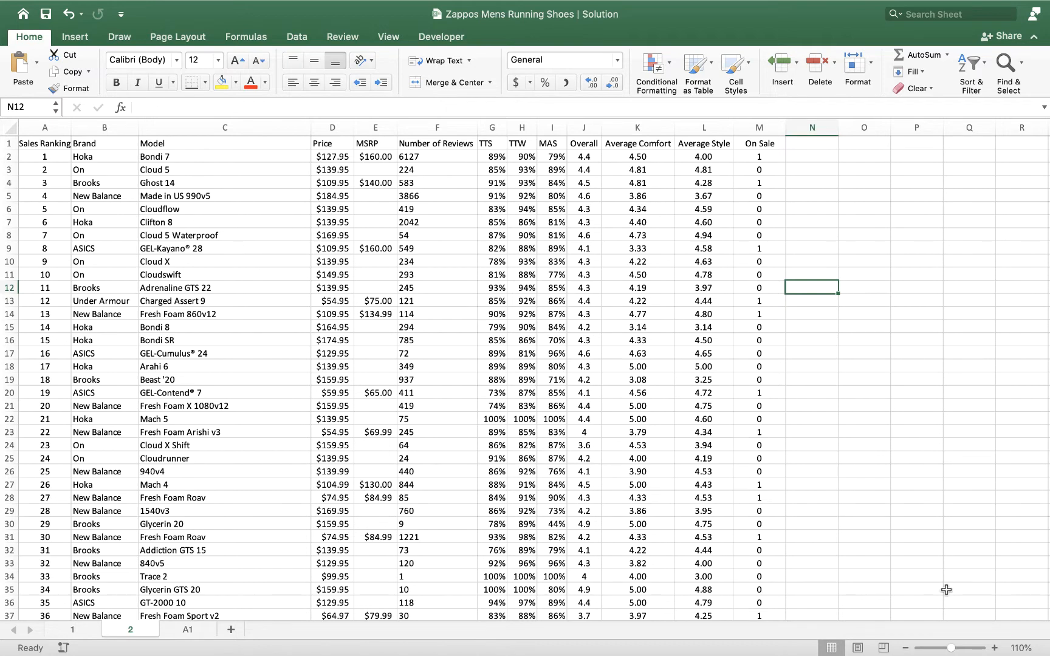
Create a PivotTable from the shoe data range '2'!$A$1:$M$197 on a new worksheet
{"action": "left_click", "coordinate": [994, 647]}
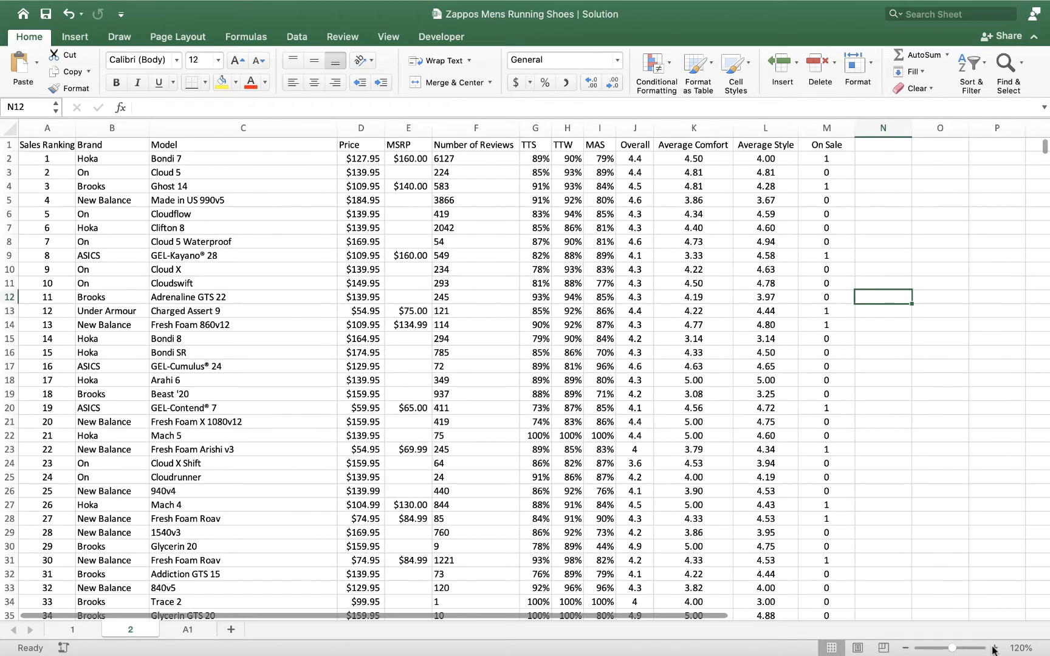
{"action": "left_click", "coordinate": [994, 648]}
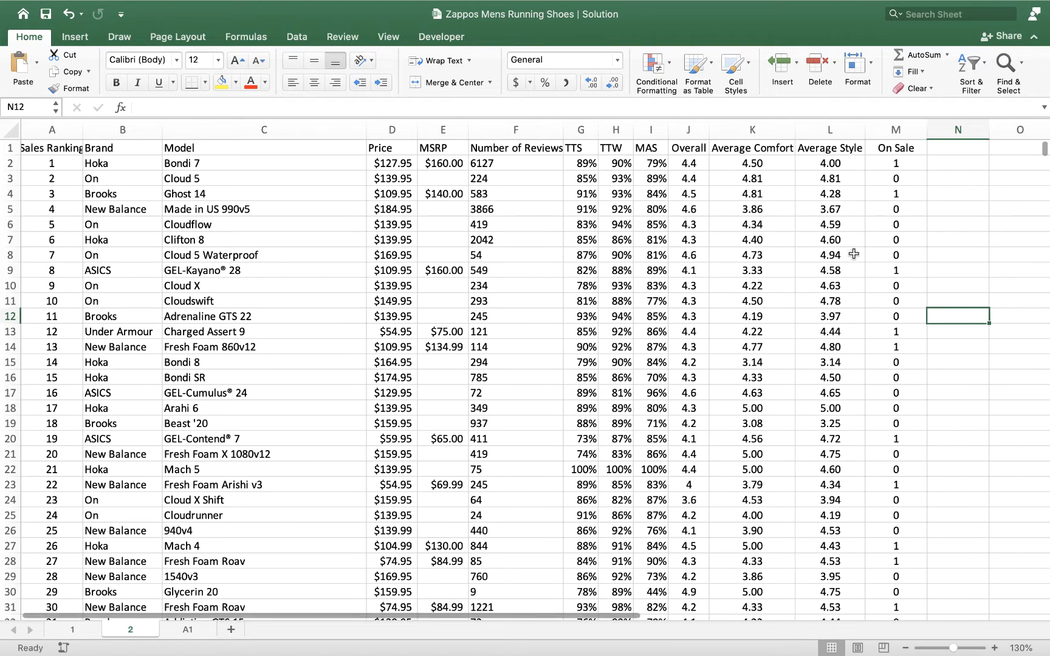
{"action": "left_click", "coordinate": [423, 290]}
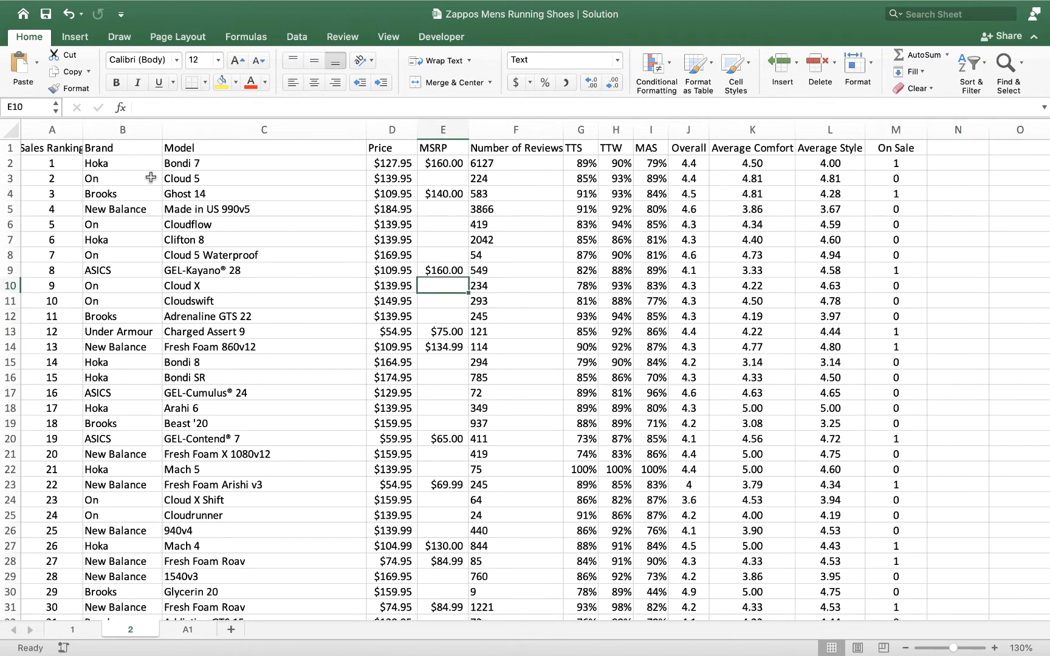
{"action": "left_click", "coordinate": [75, 37]}
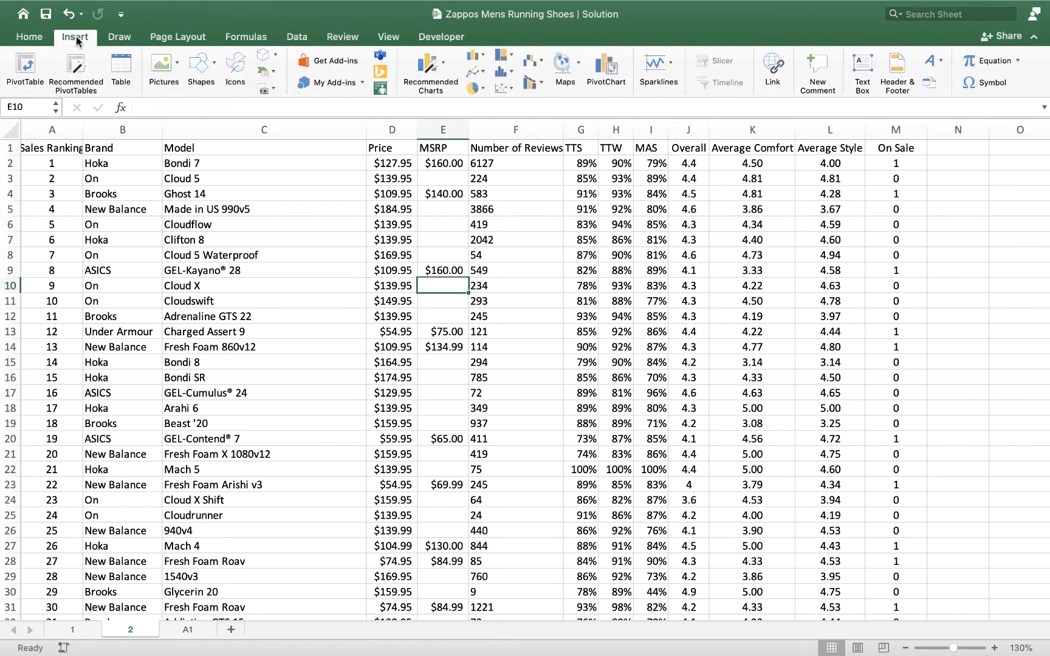
{"action": "left_click", "coordinate": [27, 67]}
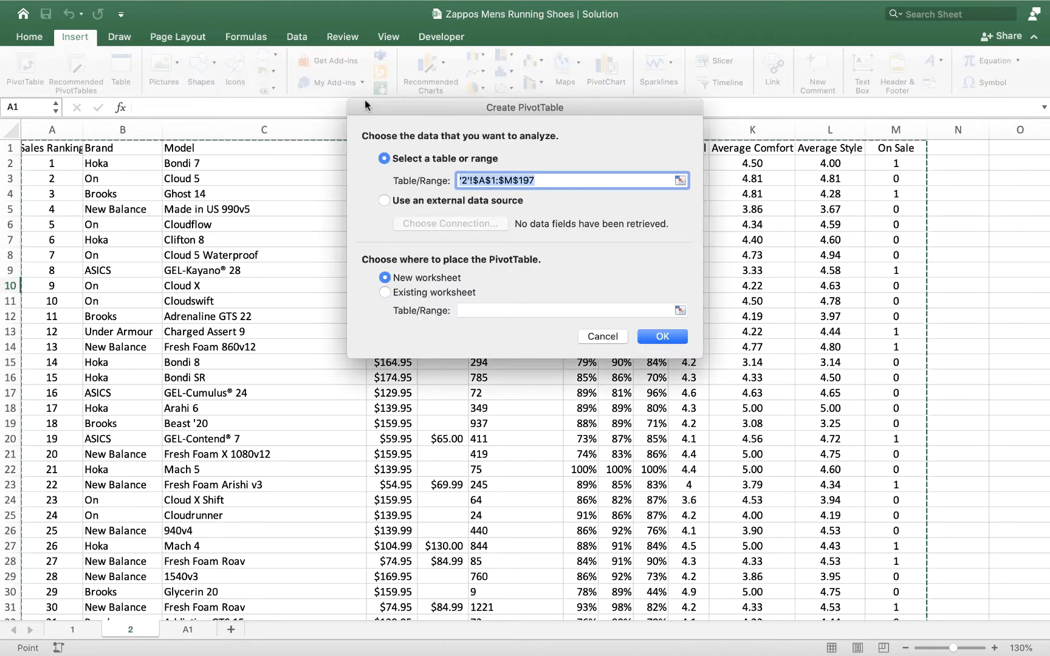
{"action": "left_click_drag", "start_coordinate": [385, 104], "coordinate": [196, 183]}
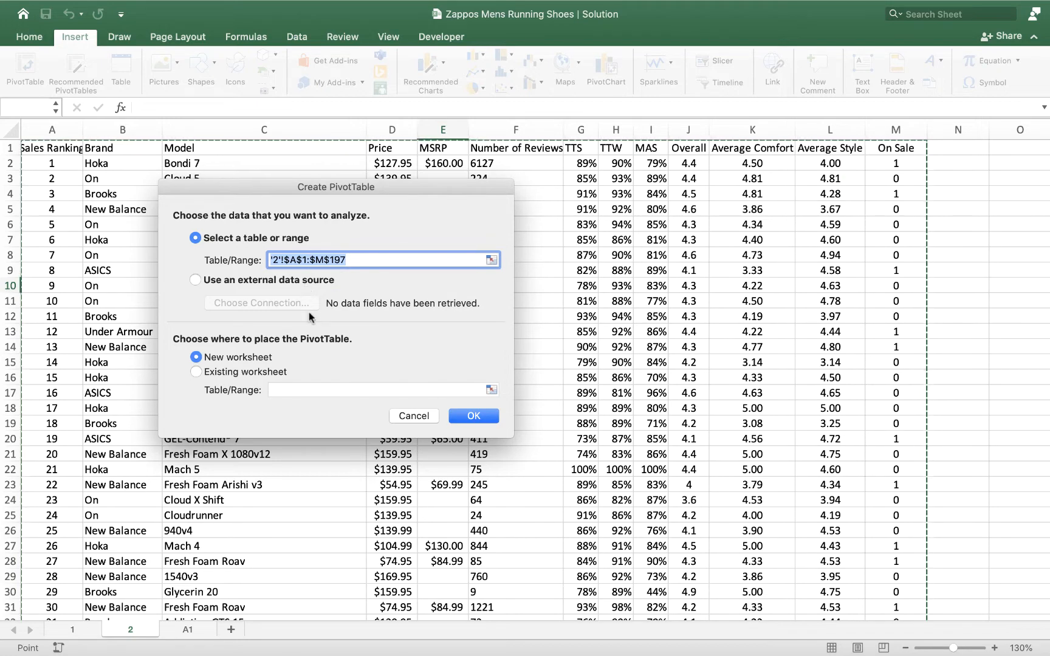
{"action": "left_click", "coordinate": [472, 416]}
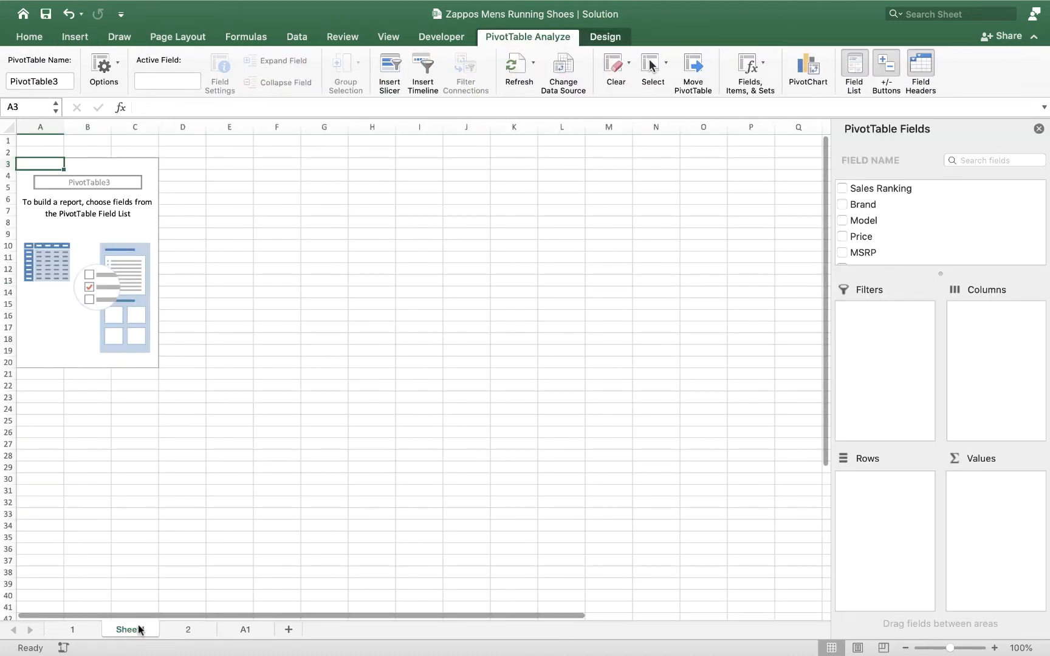
Move the new PivotTable sheet between sheets 2 and A1 and enlarge its view to 130%
{"action": "left_click_drag", "start_coordinate": [119, 632], "coordinate": [223, 632]}
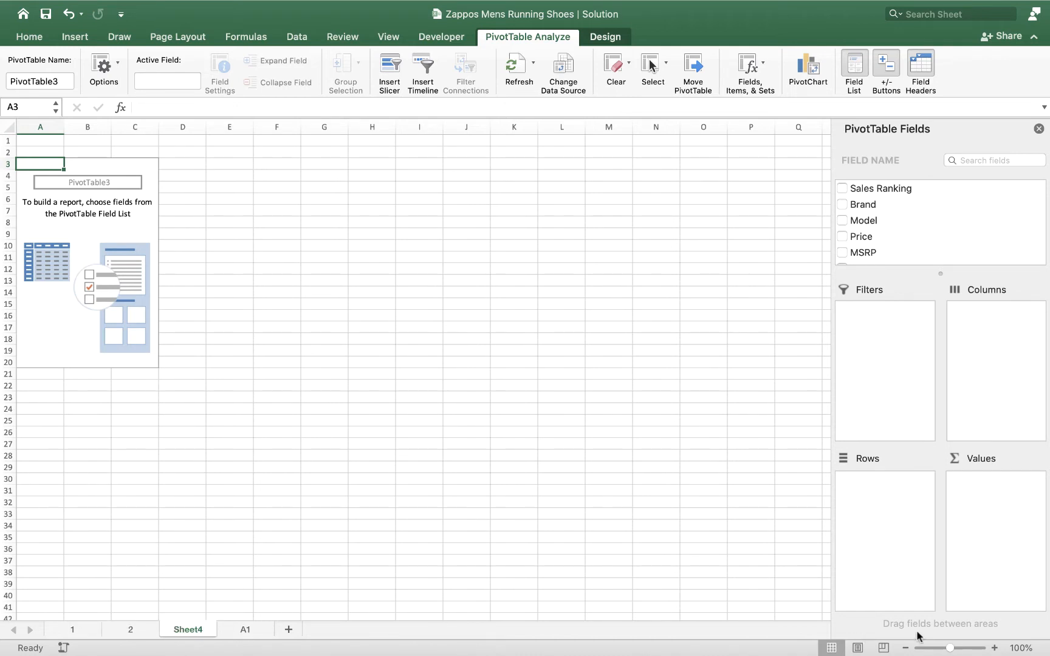
{"action": "left_click", "coordinate": [994, 649]}
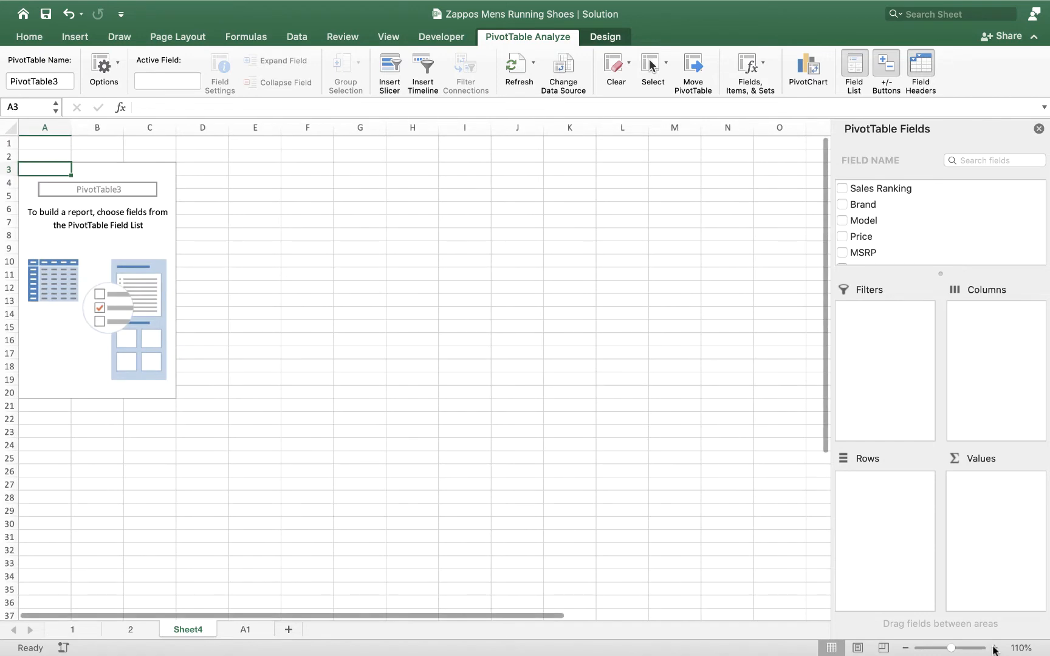
{"action": "left_click", "coordinate": [994, 649]}
{"action": "left_click", "coordinate": [994, 649]}
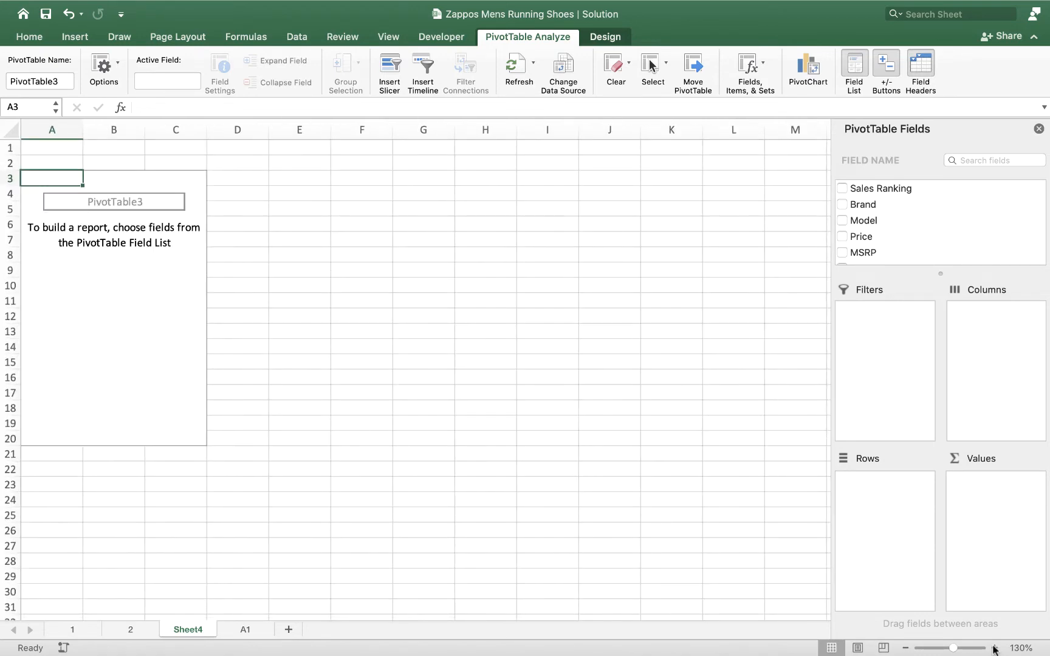
Copy the grey PivotTable instructions text box from sheet A1 to cell A23 of Sheet4, below the empty PivotTable
{"action": "left_click", "coordinate": [247, 634]}
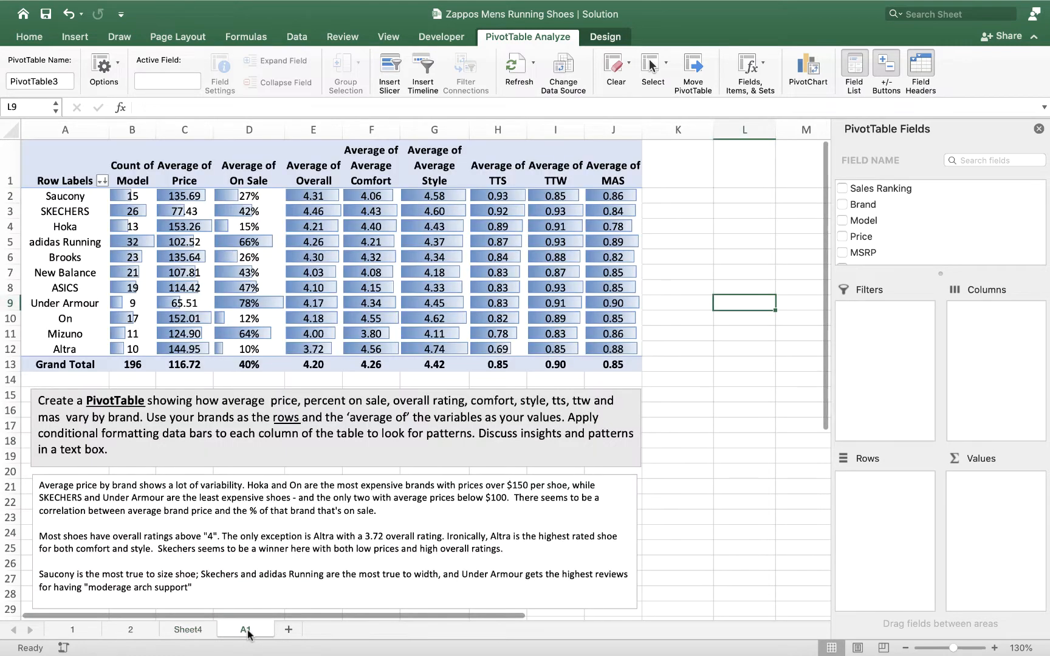
{"action": "left_click", "coordinate": [225, 433]}
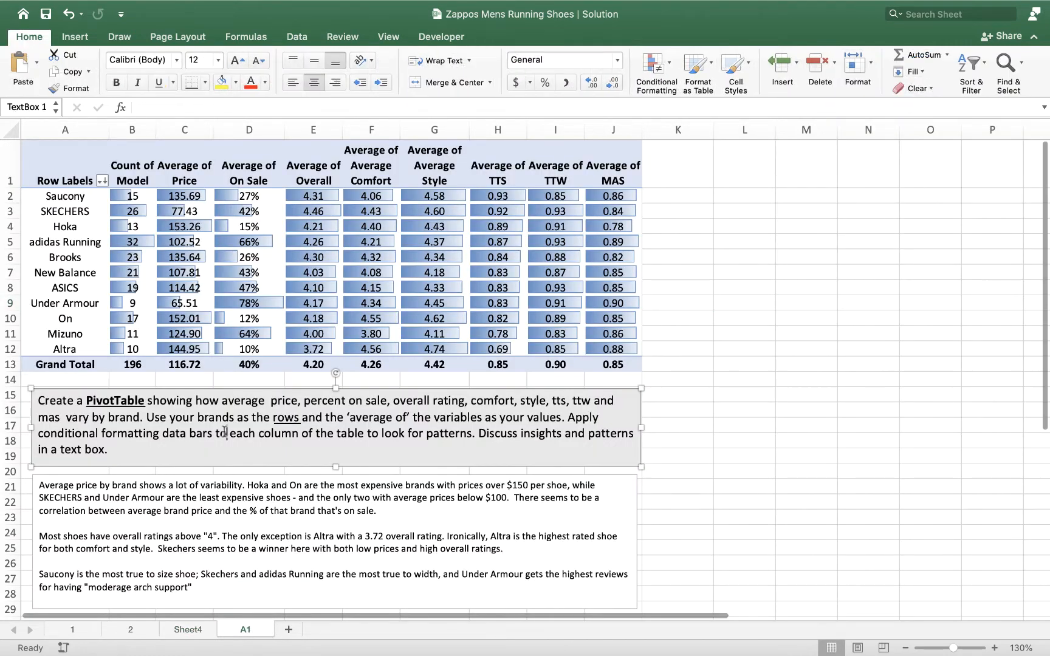
{"action": "right_click", "coordinate": [219, 386]}
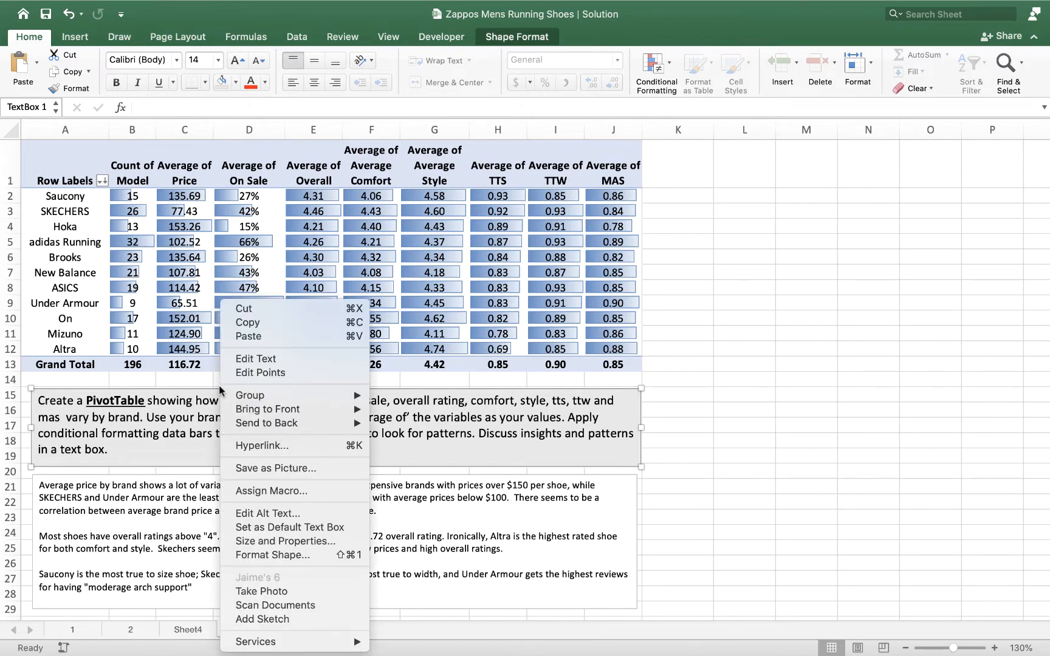
{"action": "left_click", "coordinate": [243, 323]}
{"action": "left_click", "coordinate": [187, 632]}
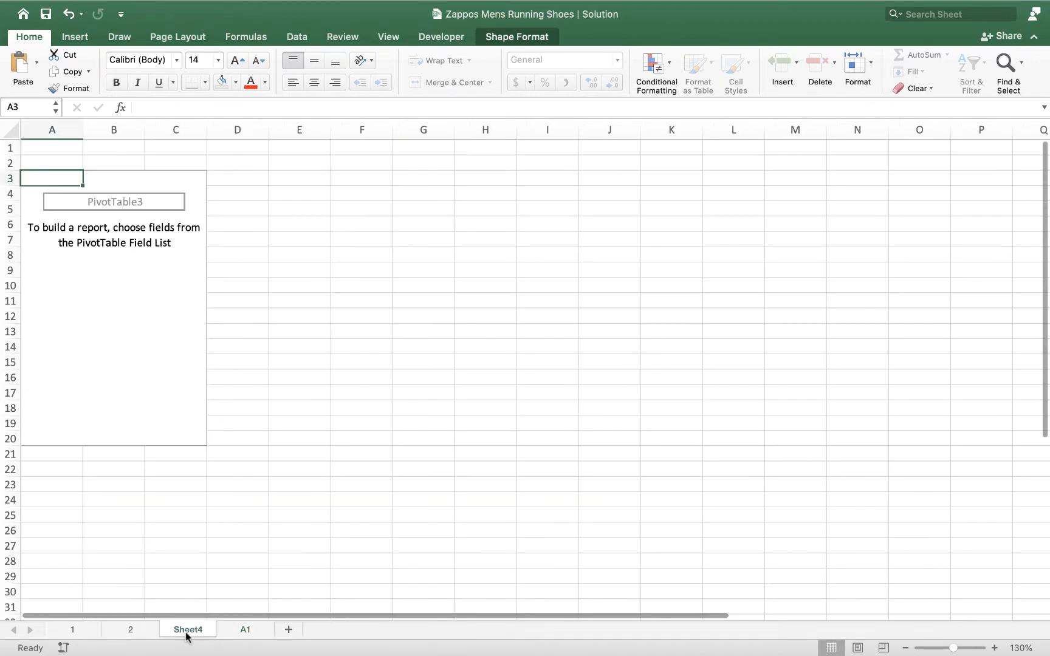
{"action": "left_click", "coordinate": [47, 487]}
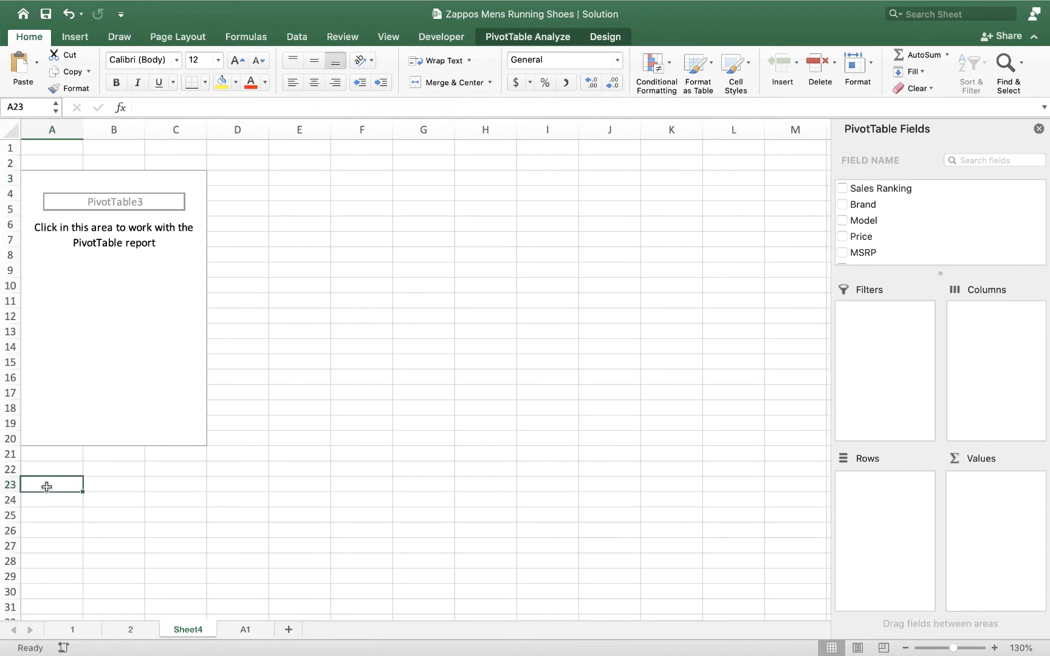
{"action": "right_click", "coordinate": [47, 486]}
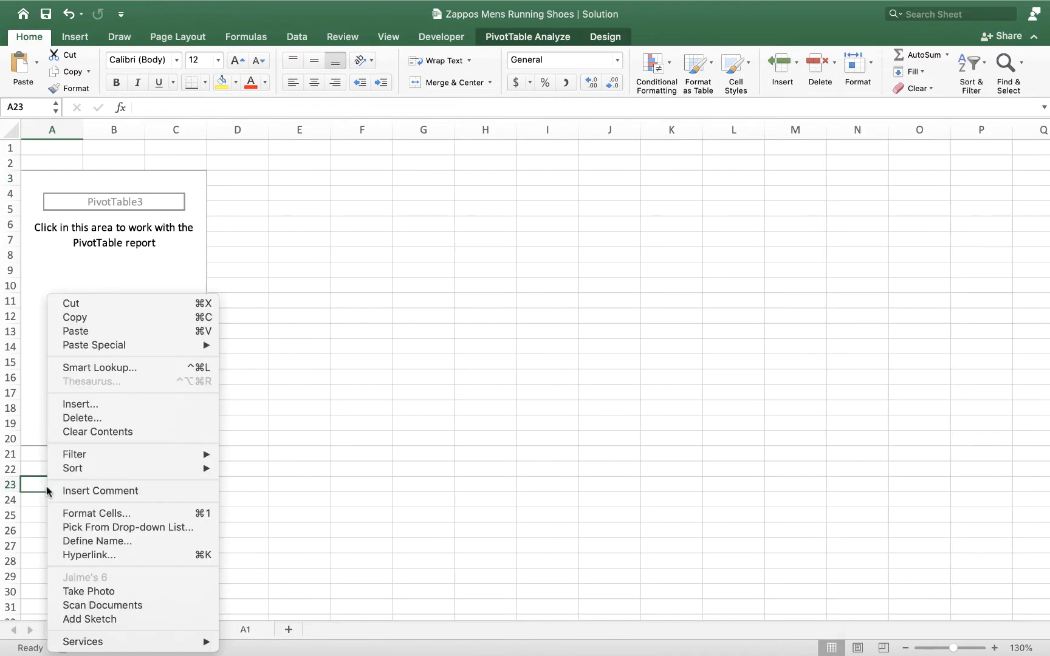
{"action": "left_click", "coordinate": [87, 332]}
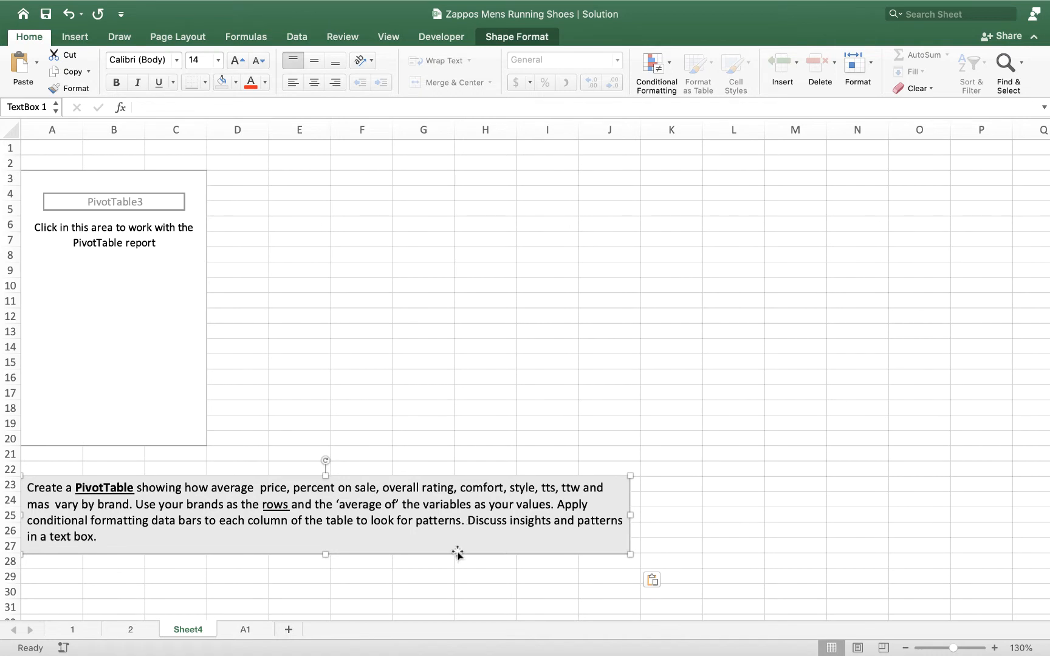
{"action": "left_click", "coordinate": [98, 358]}
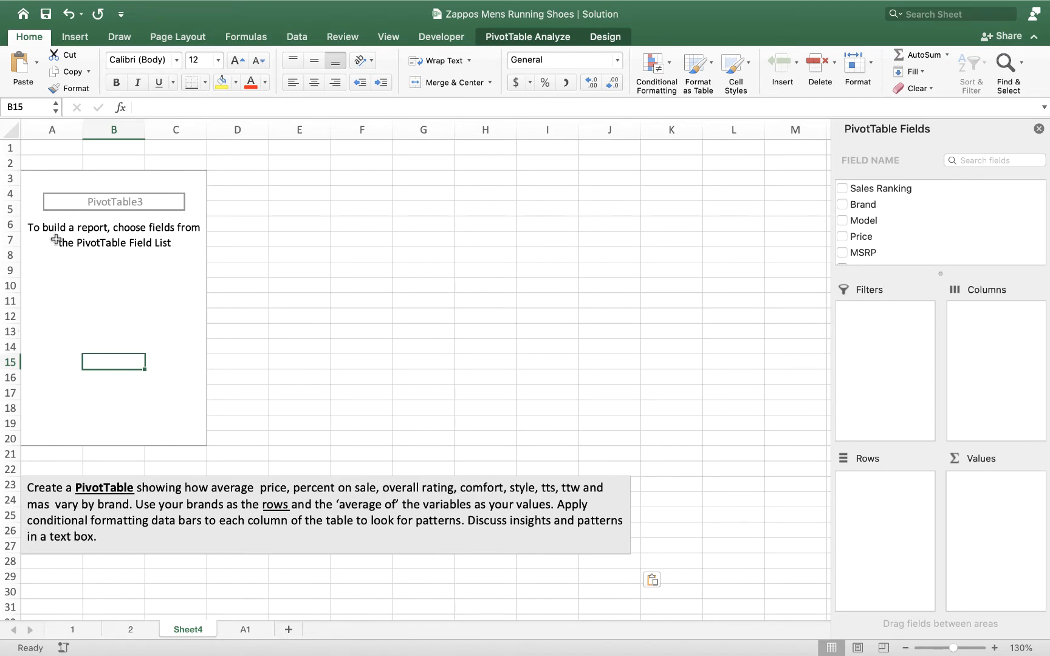
Sort the finished PivotTable on sheet A1 by Brand in ascending order
{"action": "left_click", "coordinate": [244, 631]}
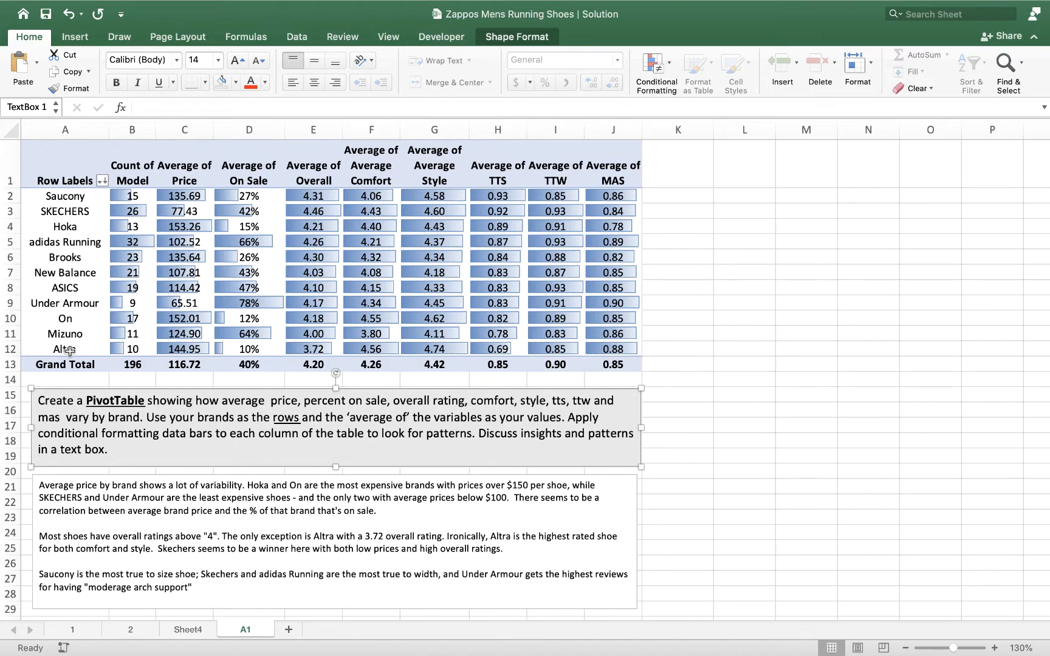
{"action": "left_click", "coordinate": [101, 180]}
{"action": "left_click", "coordinate": [189, 246]}
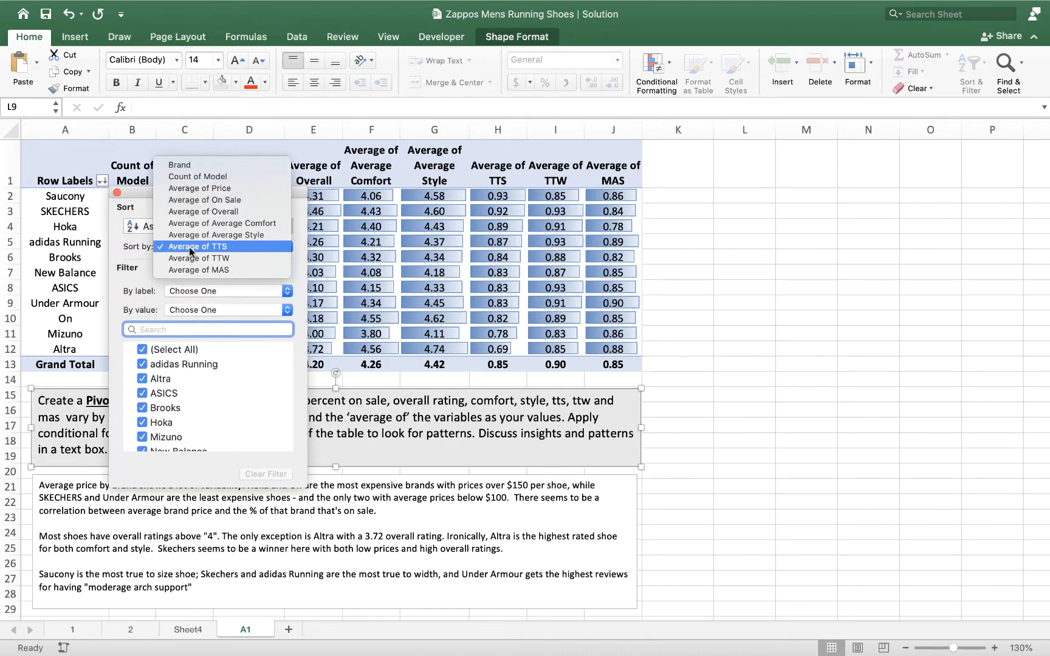
{"action": "left_click", "coordinate": [188, 166]}
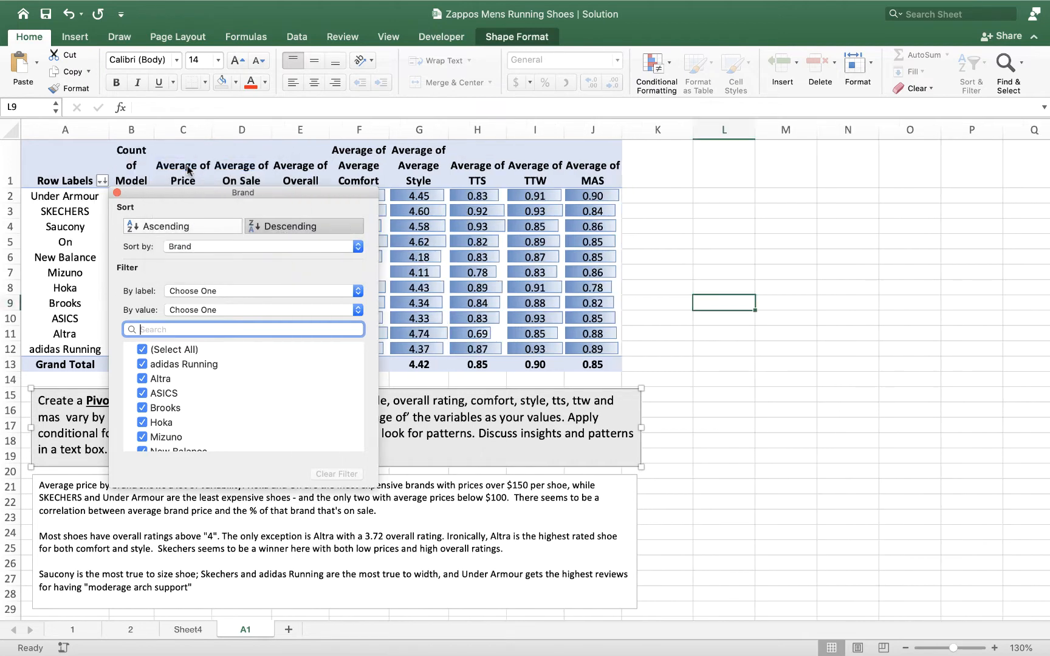
{"action": "left_click", "coordinate": [204, 226]}
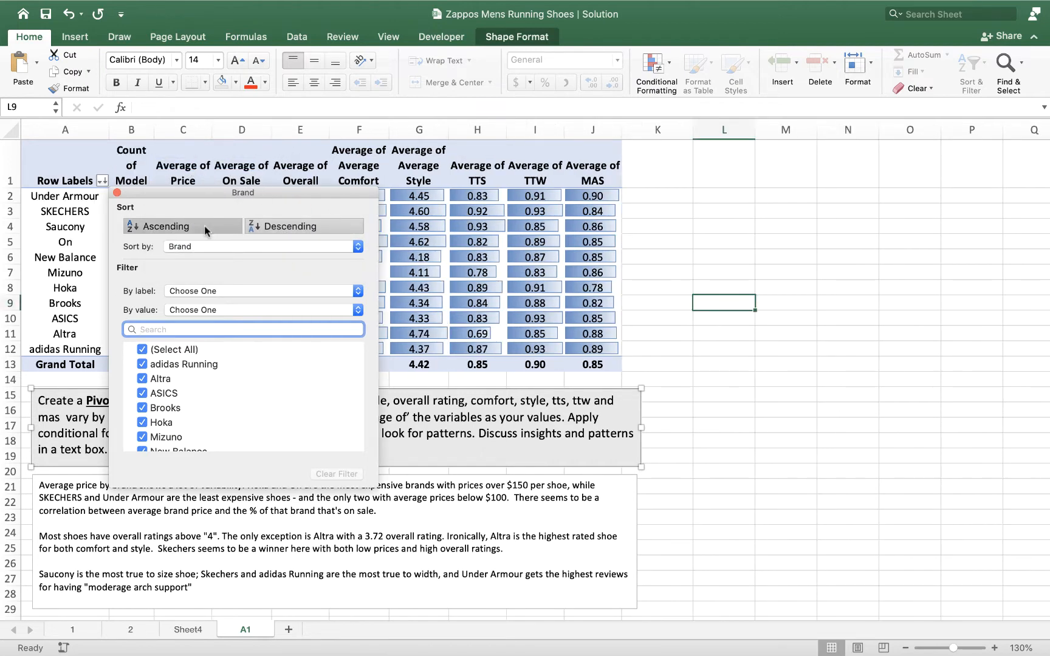
{"action": "left_click", "coordinate": [117, 193]}
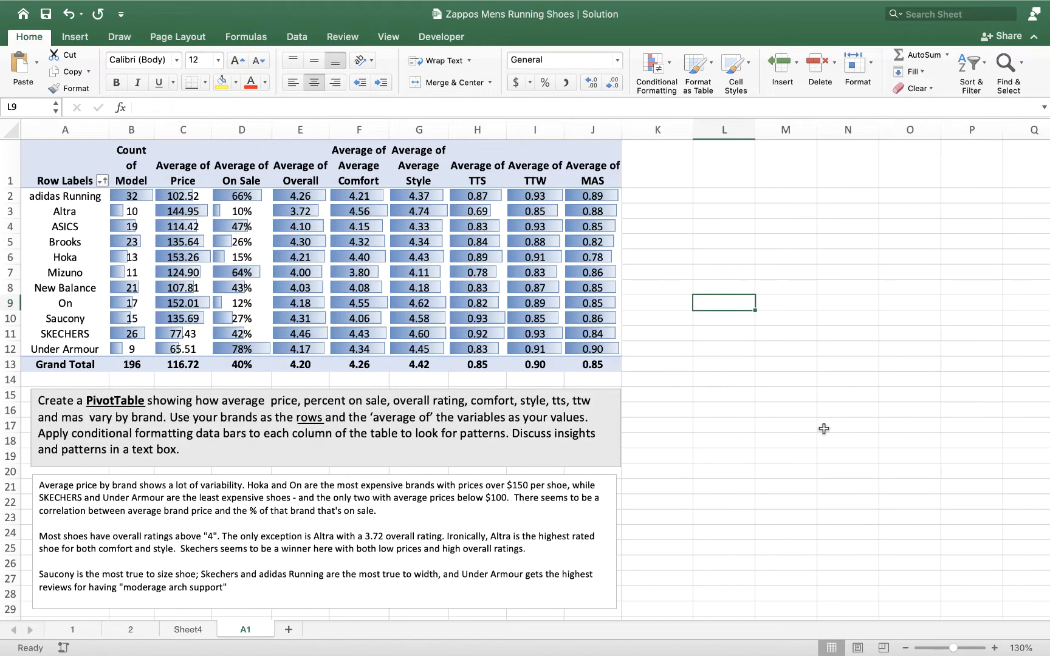
On Sheet4, add Brand to the PivotTable's rows and Price to its values
{"action": "left_click", "coordinate": [188, 630]}
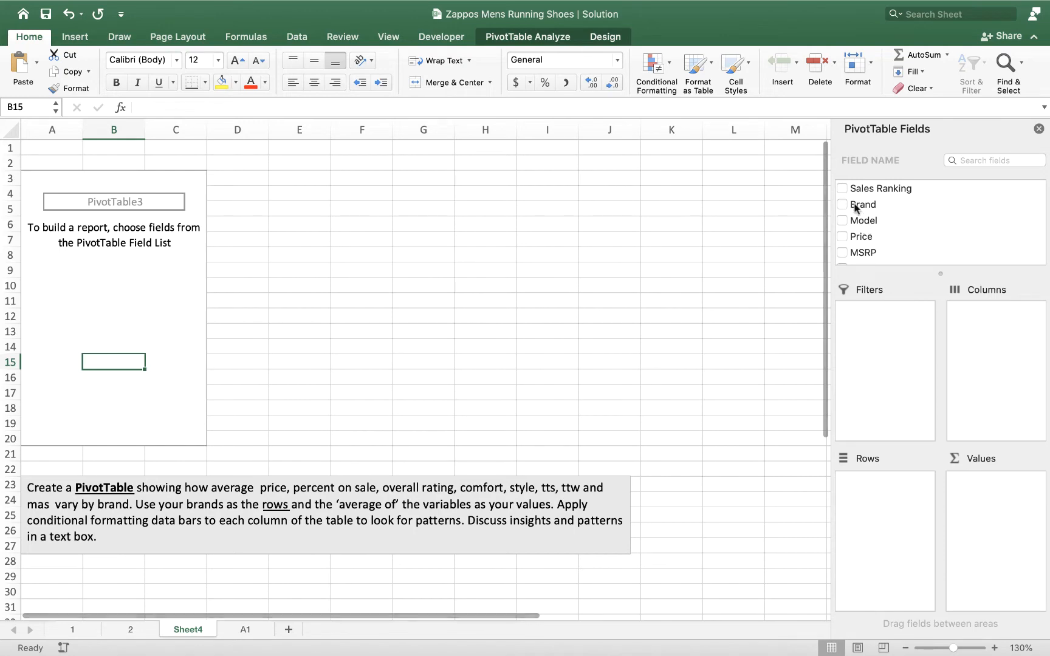
{"action": "left_click_drag", "start_coordinate": [867, 207], "coordinate": [875, 500]}
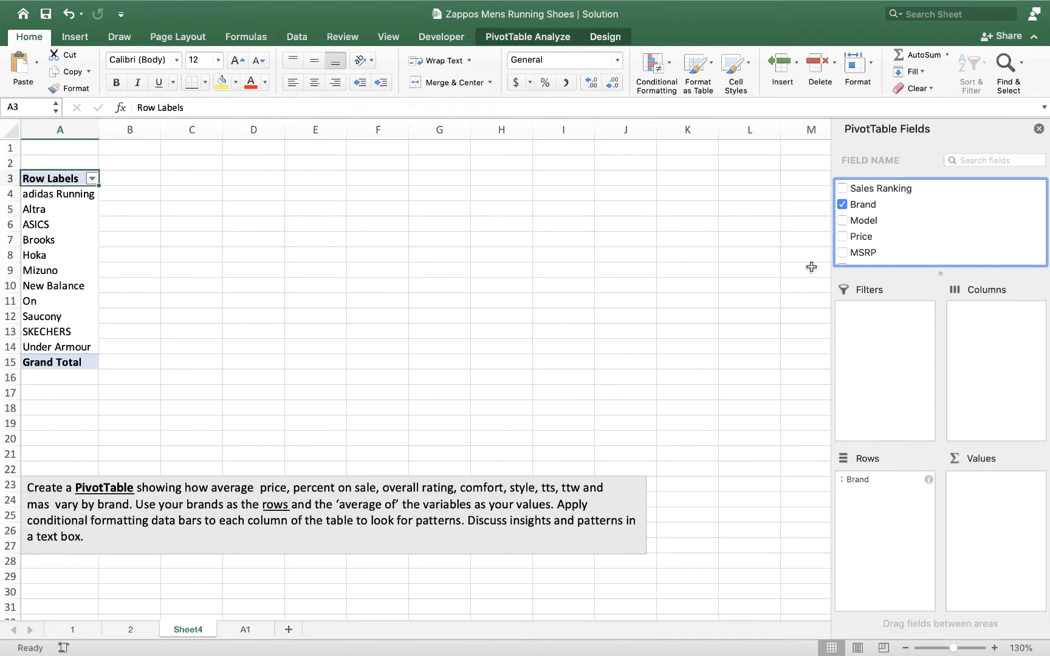
{"action": "left_click_drag", "start_coordinate": [859, 237], "coordinate": [994, 489]}
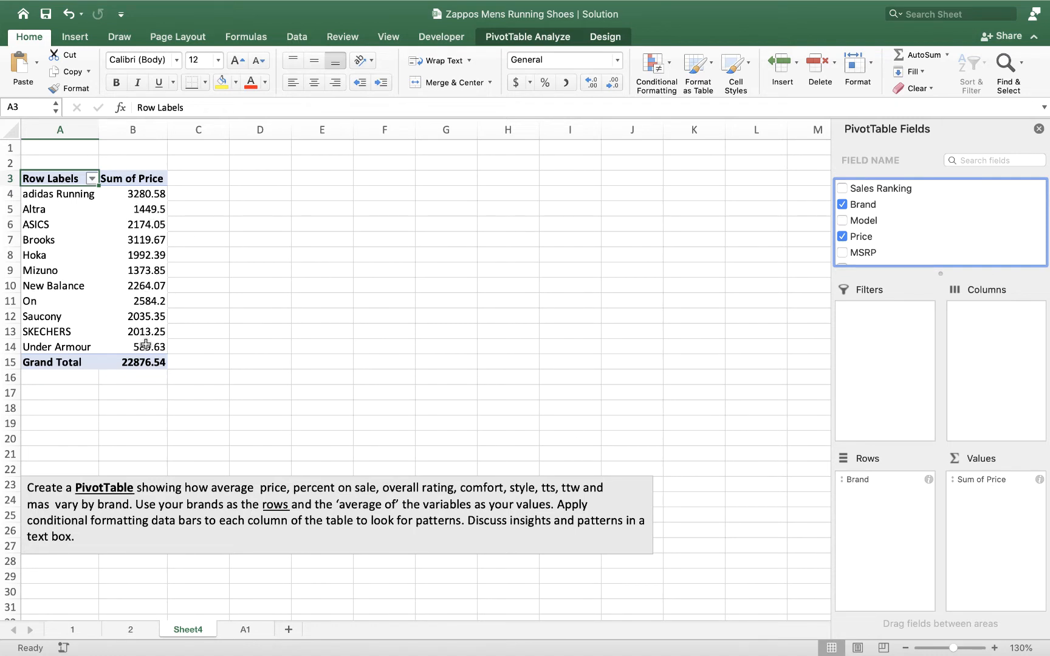
Change the PivotTable's Price value field to summarize by Average
{"action": "left_click", "coordinate": [145, 197]}
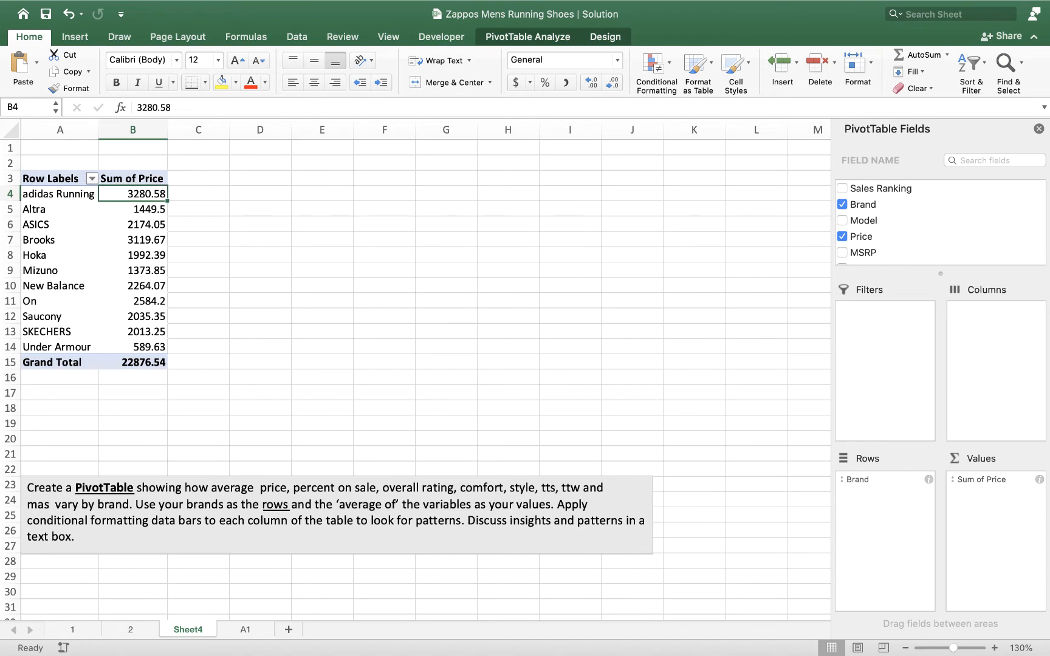
{"action": "left_click", "coordinate": [1040, 480]}
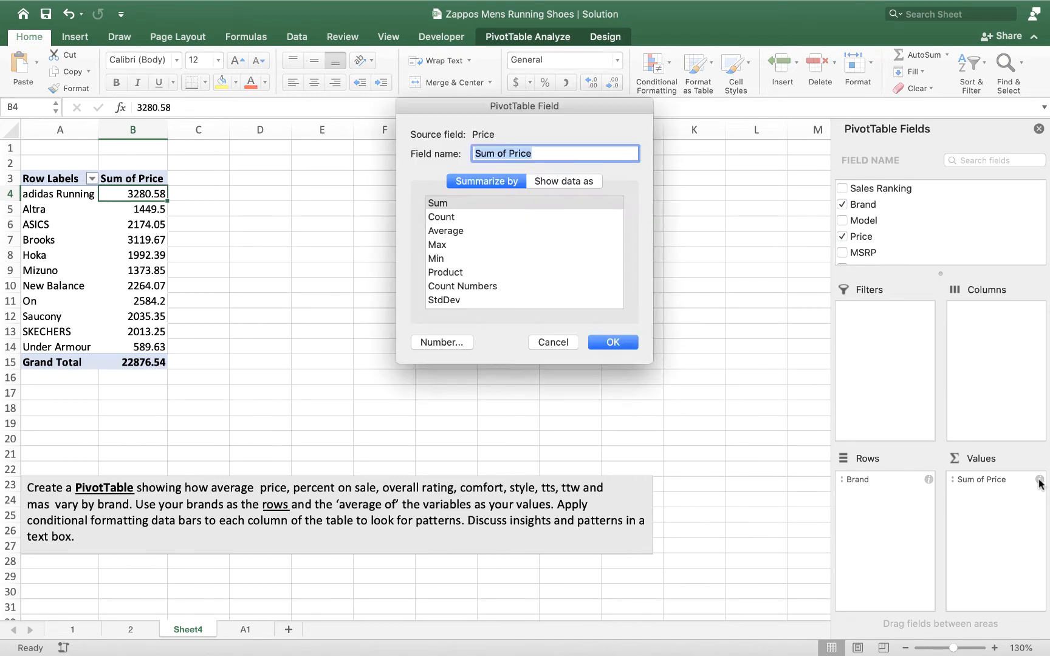
{"action": "left_click", "coordinate": [445, 232]}
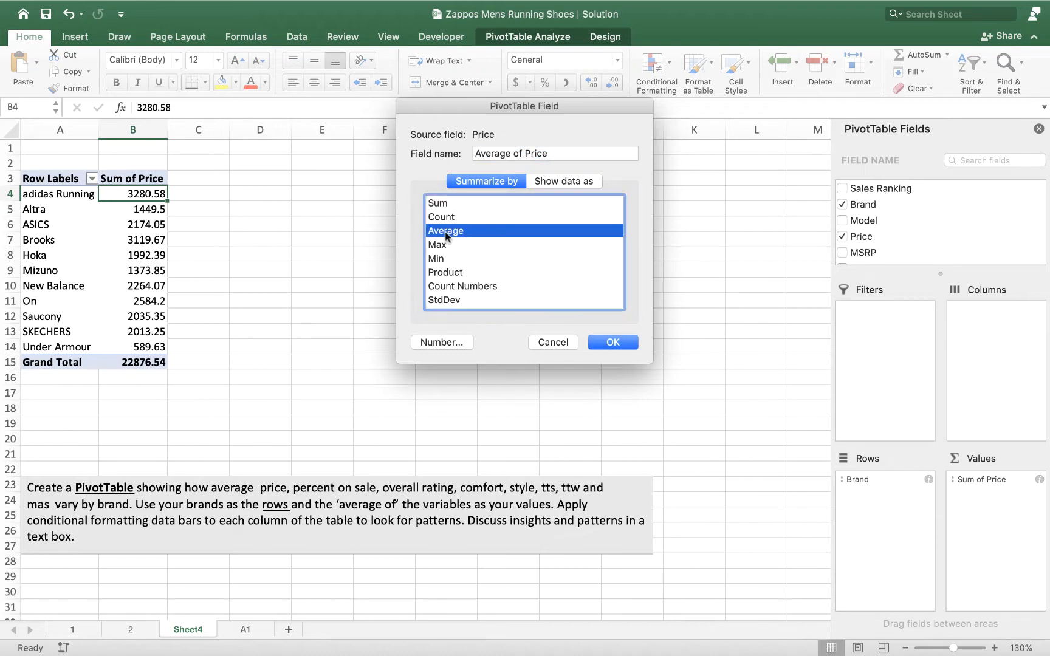
{"action": "left_click", "coordinate": [613, 342]}
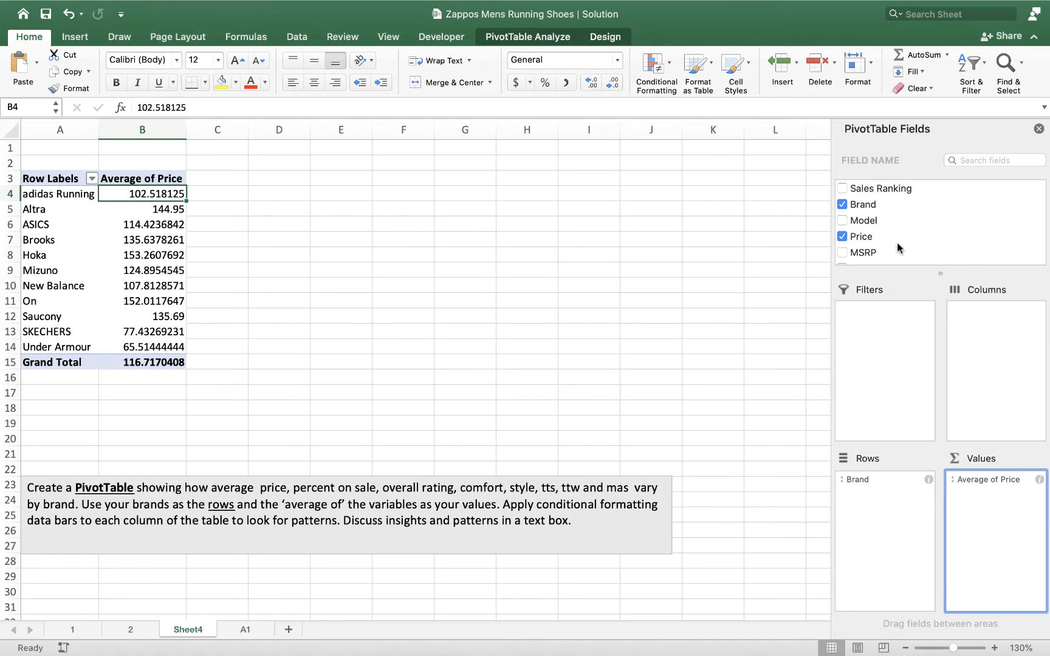
Add On Sale to the PivotTable's values and summarize it by Average
{"action": "scroll", "coordinate": [899, 248], "scroll_direction": "down", "scroll_amount": 8}
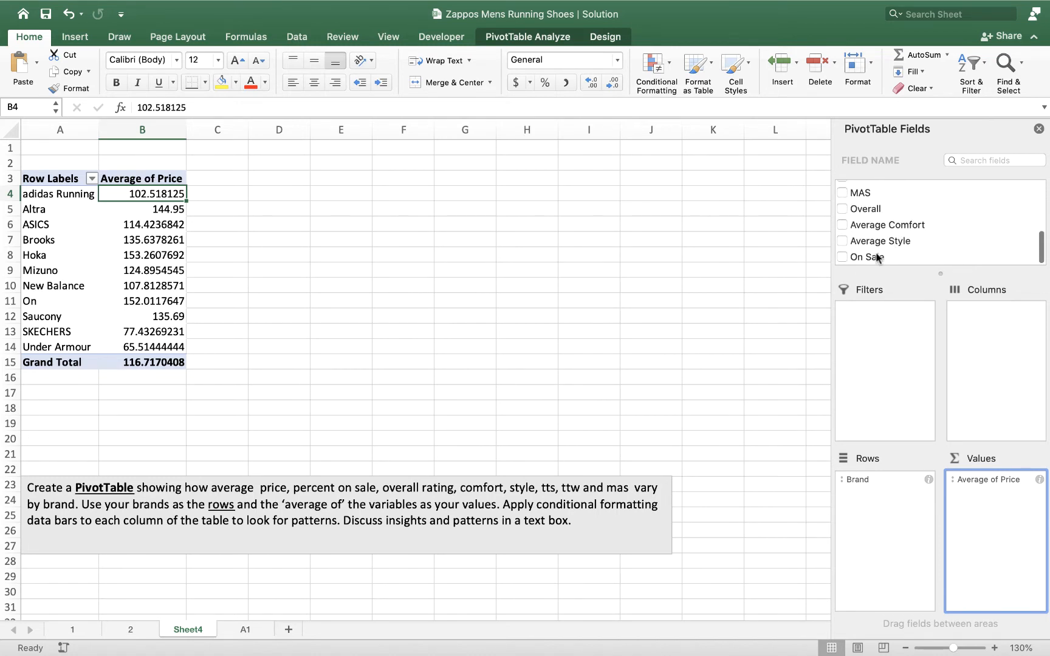
{"action": "left_click_drag", "start_coordinate": [878, 259], "coordinate": [999, 501]}
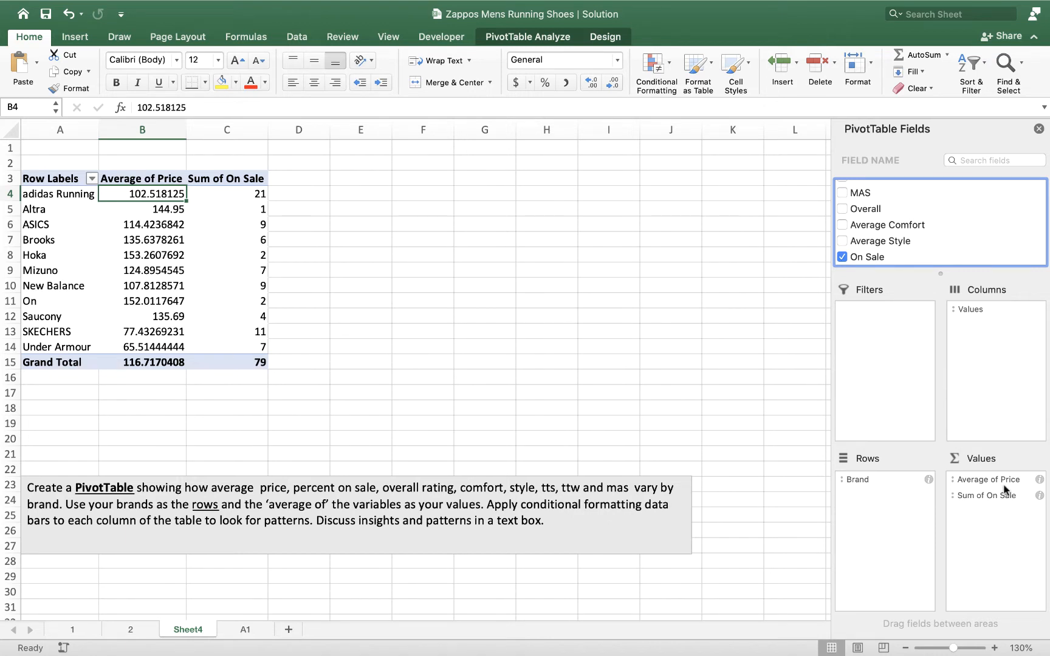
{"action": "left_click", "coordinate": [1039, 496]}
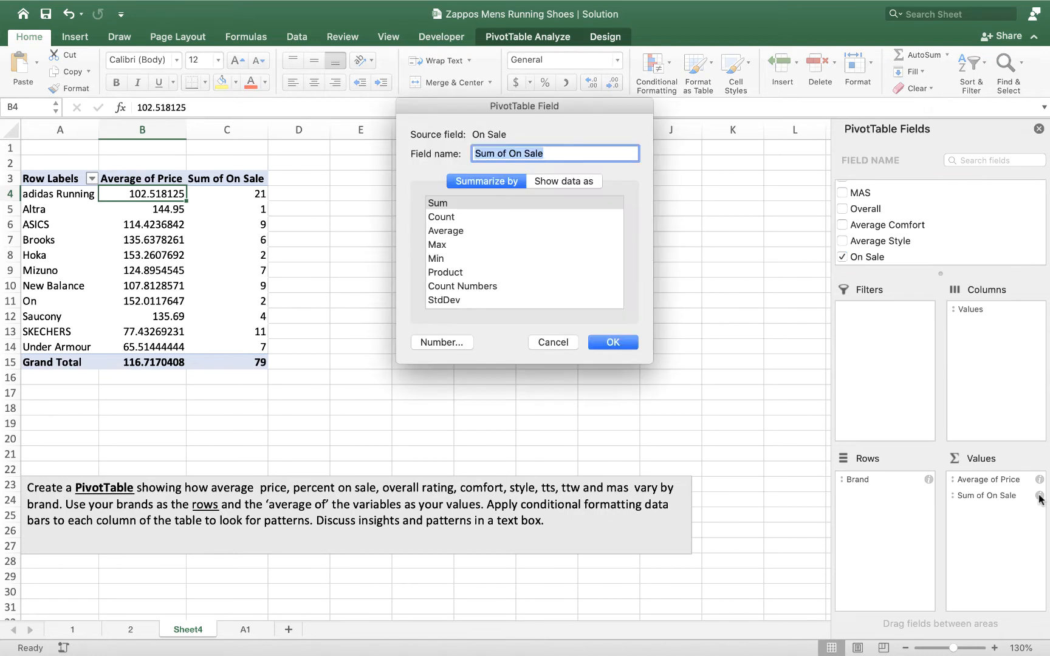
{"action": "left_click", "coordinate": [465, 232]}
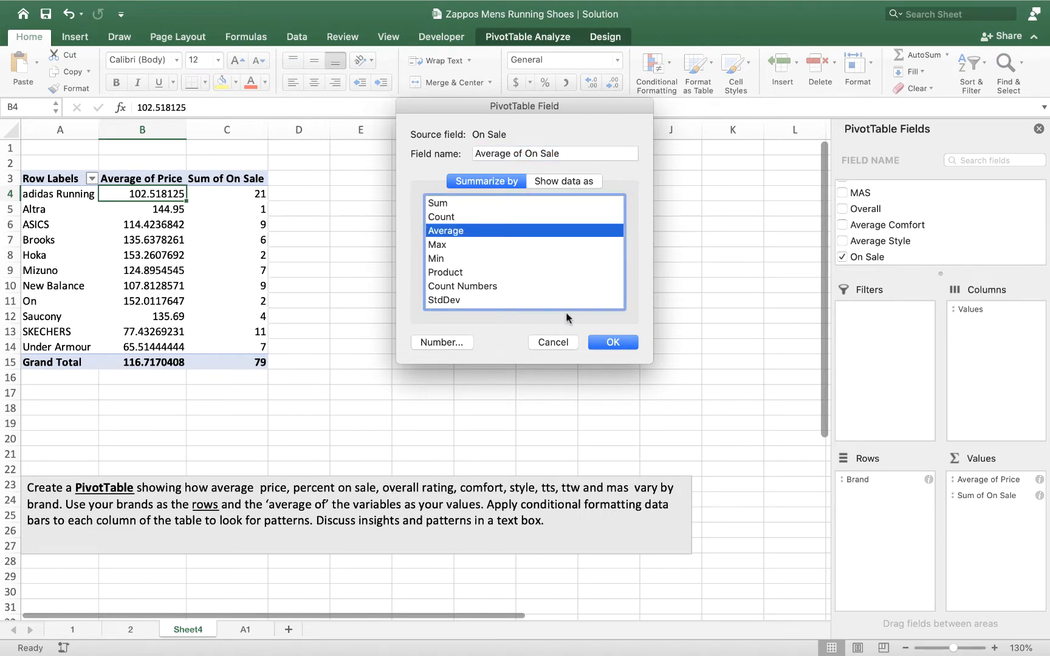
{"action": "left_click", "coordinate": [623, 342]}
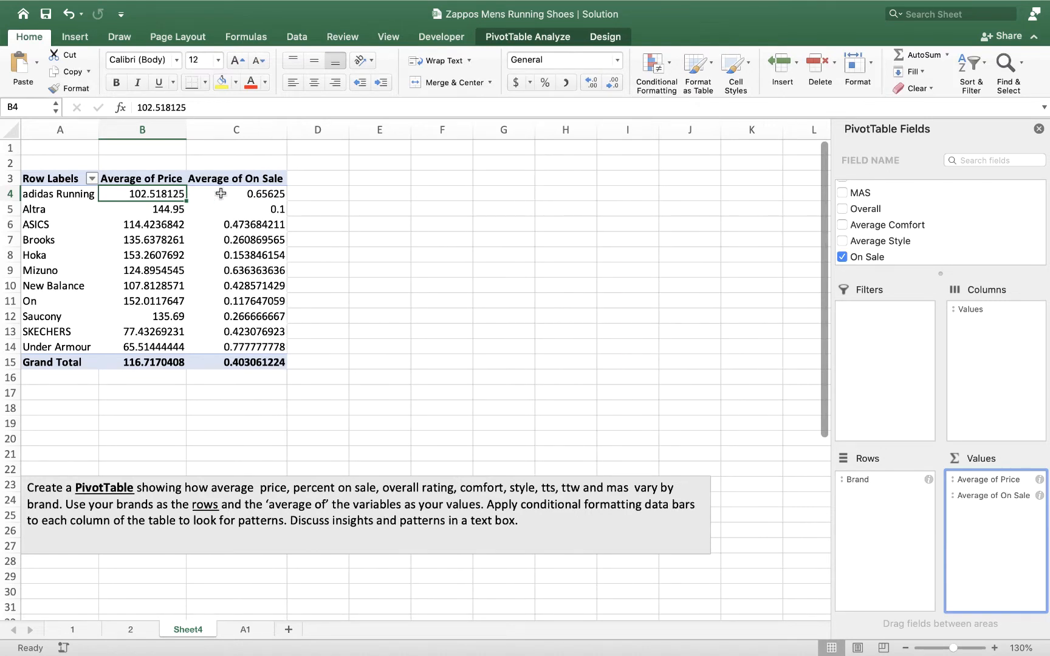
Format the Average of On Sale column as Percentage and the Average of Price column as Accounting, including the grand totals
{"action": "left_click_drag", "start_coordinate": [221, 193], "coordinate": [245, 362]}
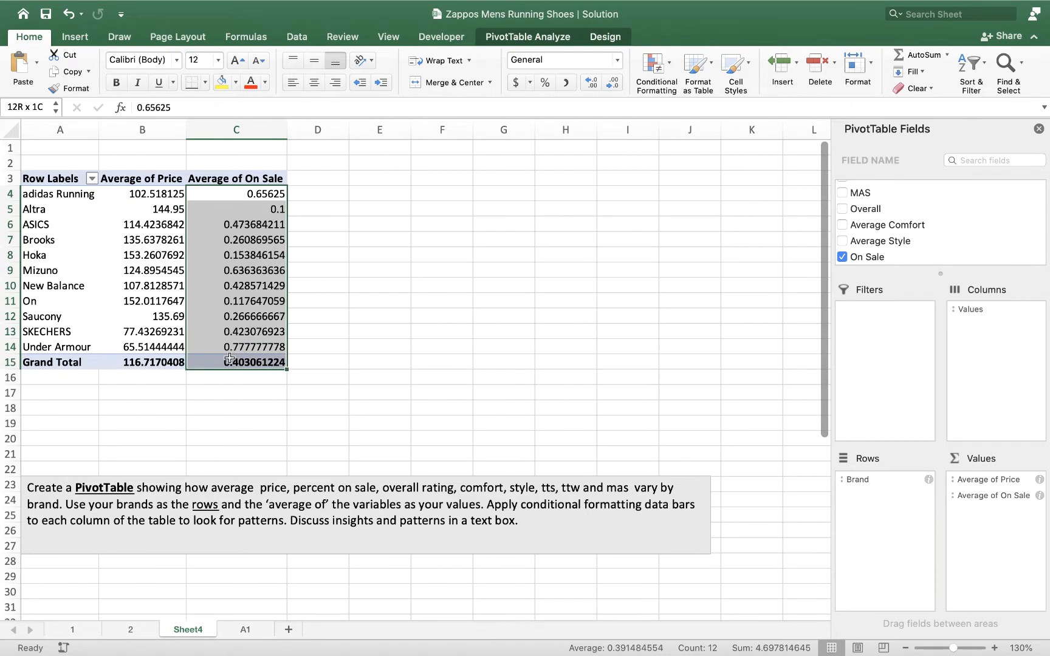
{"action": "left_click", "coordinate": [543, 83]}
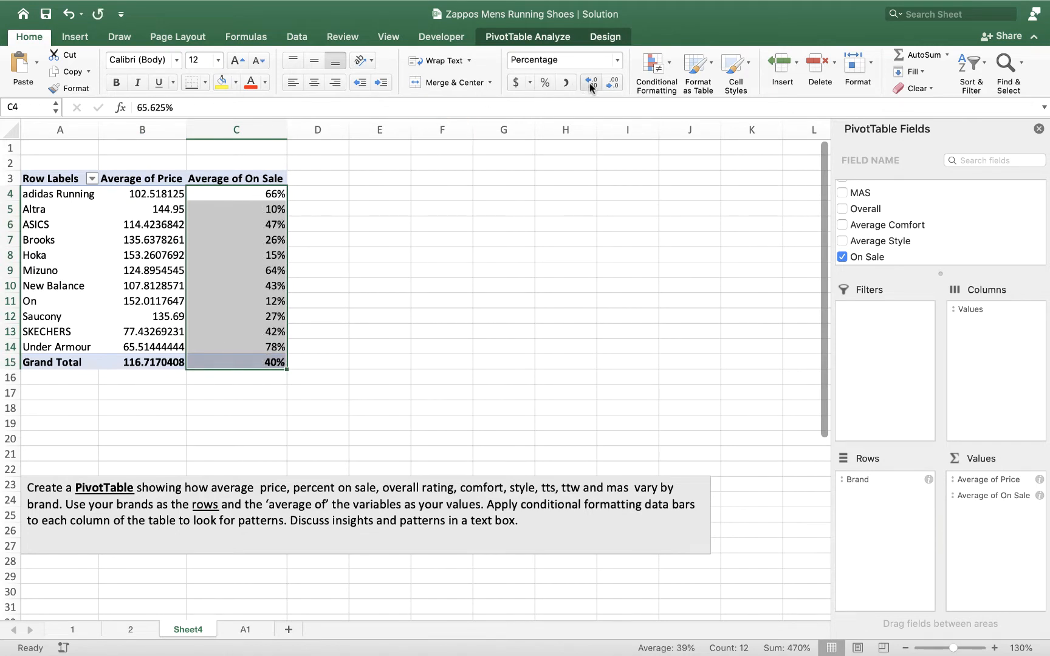
{"action": "left_click", "coordinate": [385, 311]}
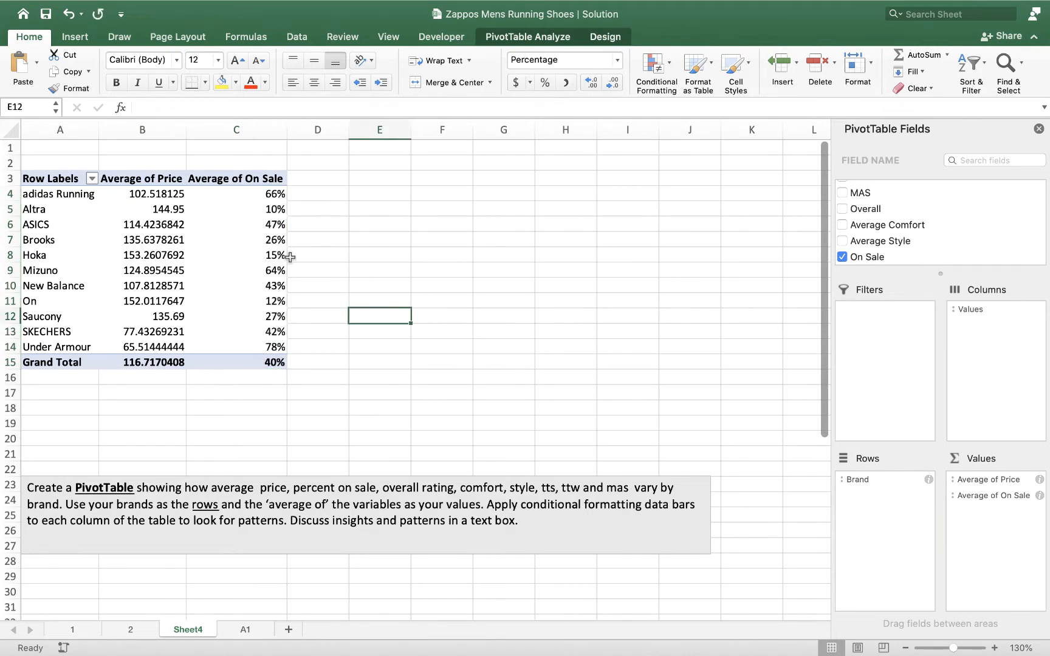
{"action": "left_click_drag", "start_coordinate": [135, 195], "coordinate": [141, 362]}
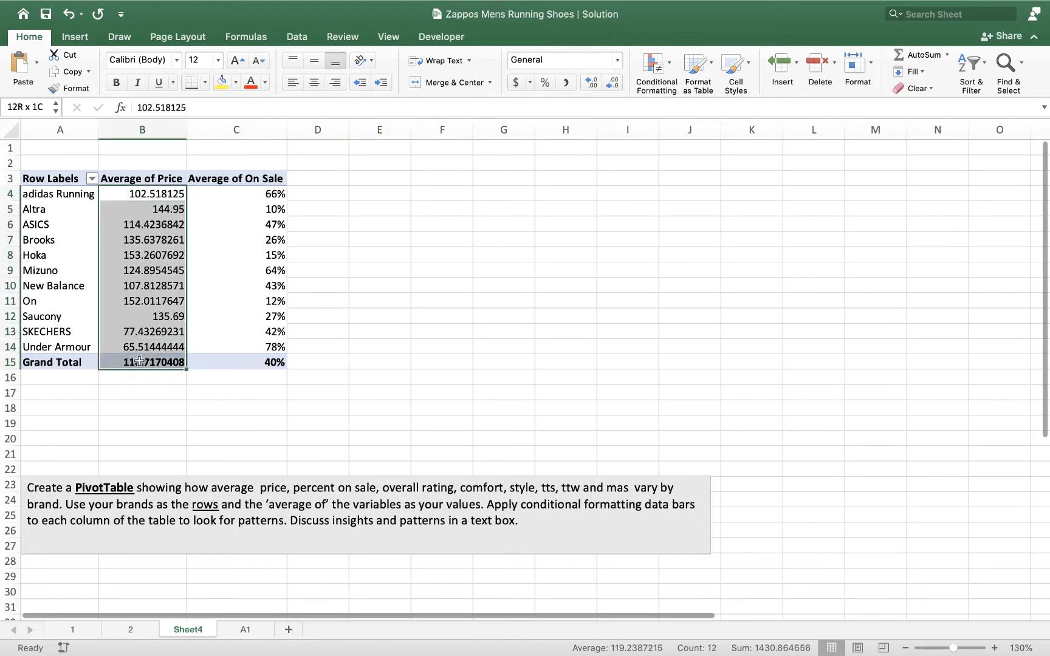
{"action": "left_click", "coordinate": [516, 84]}
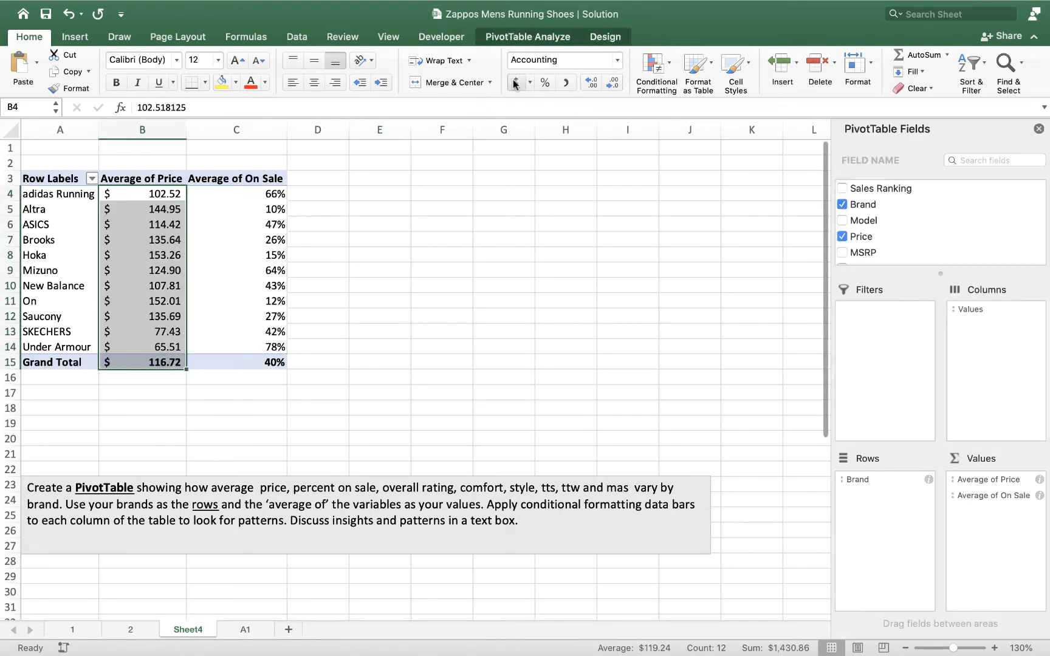
{"action": "left_click_drag", "start_coordinate": [475, 295], "coordinate": [473, 295]}
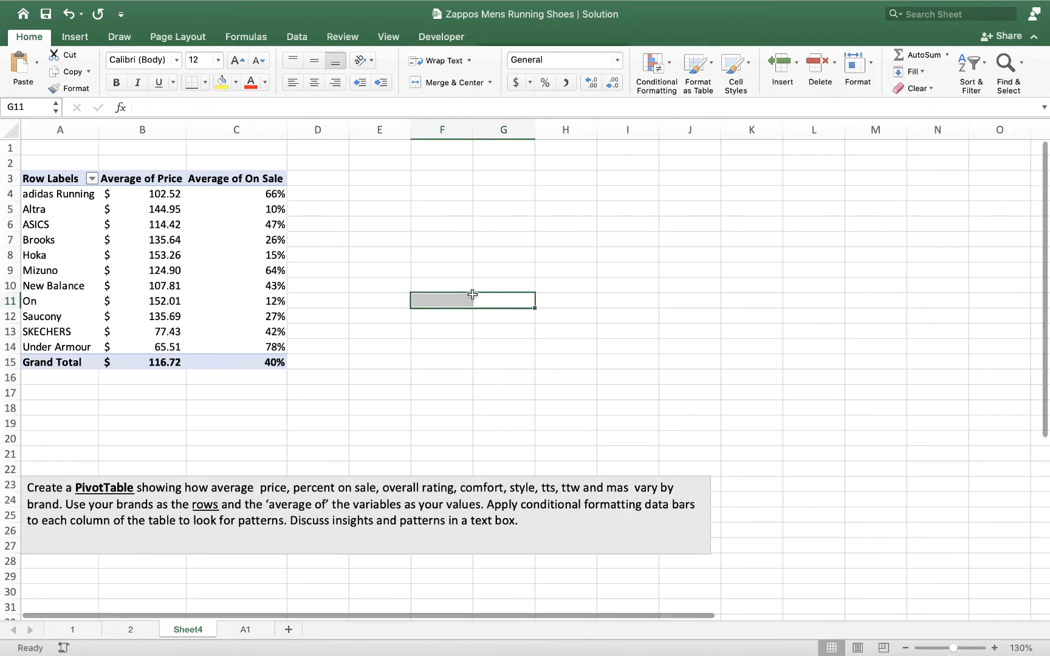
Add Overall, Average Comfort and Average Style to the PivotTable's values, below the On Sale average
{"action": "left_click", "coordinate": [154, 282]}
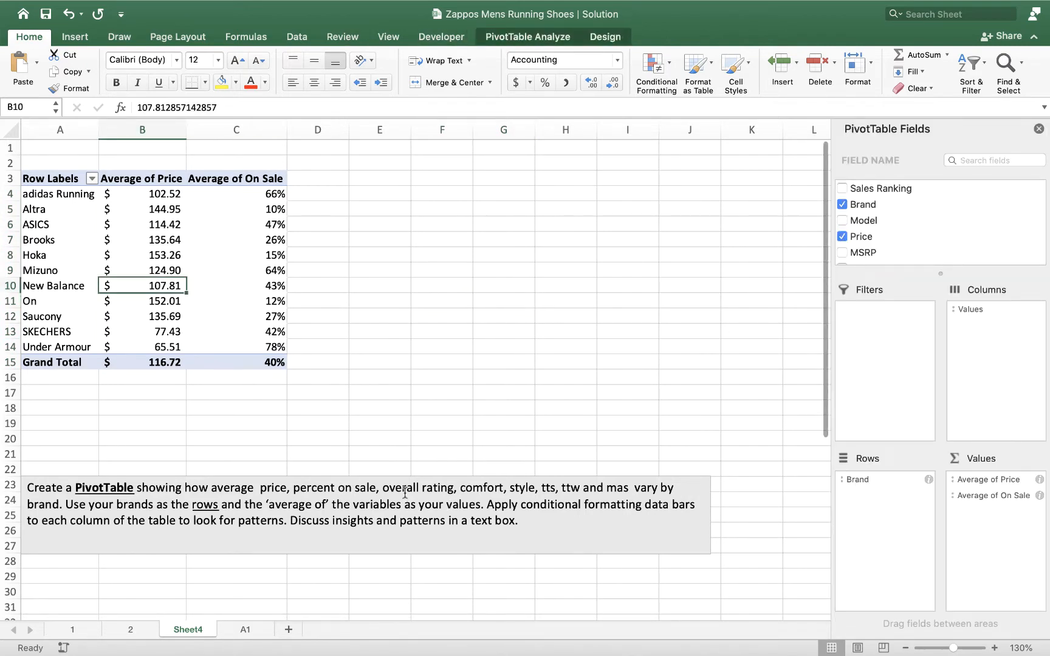
{"action": "scroll", "coordinate": [885, 202], "scroll_direction": "down", "scroll_amount": 5}
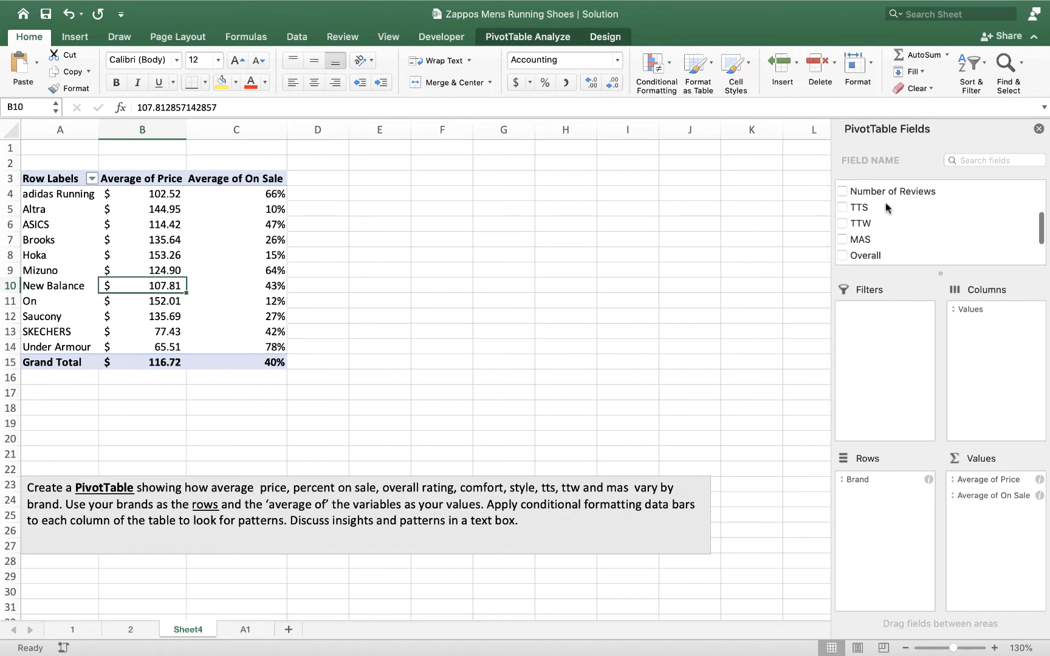
{"action": "scroll", "coordinate": [885, 204], "scroll_direction": "down", "scroll_amount": 3}
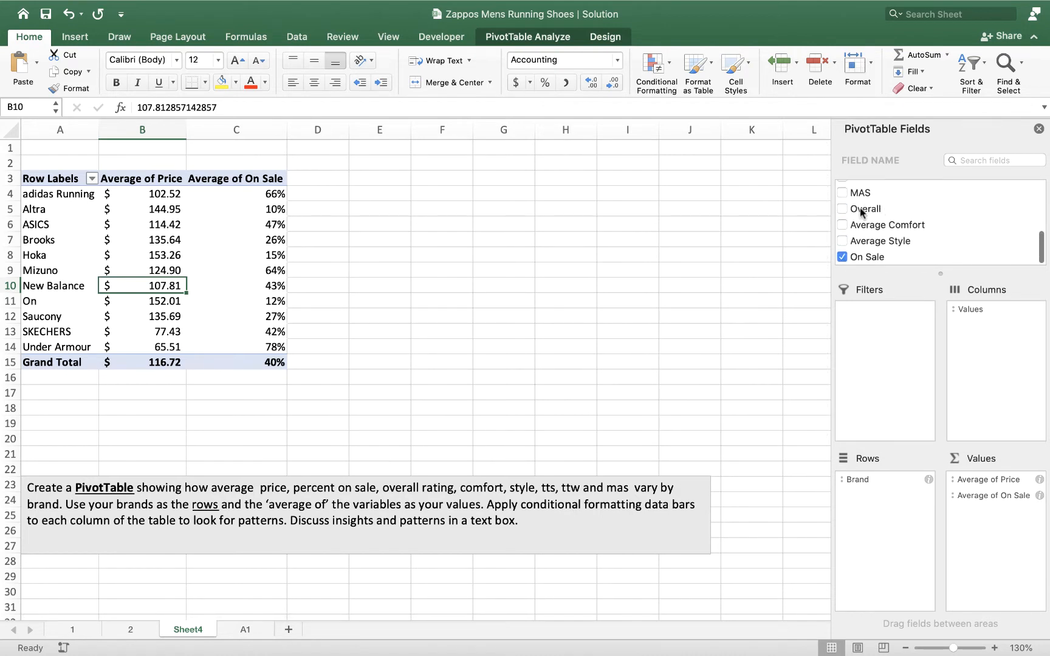
{"action": "left_click_drag", "start_coordinate": [860, 211], "coordinate": [972, 529]}
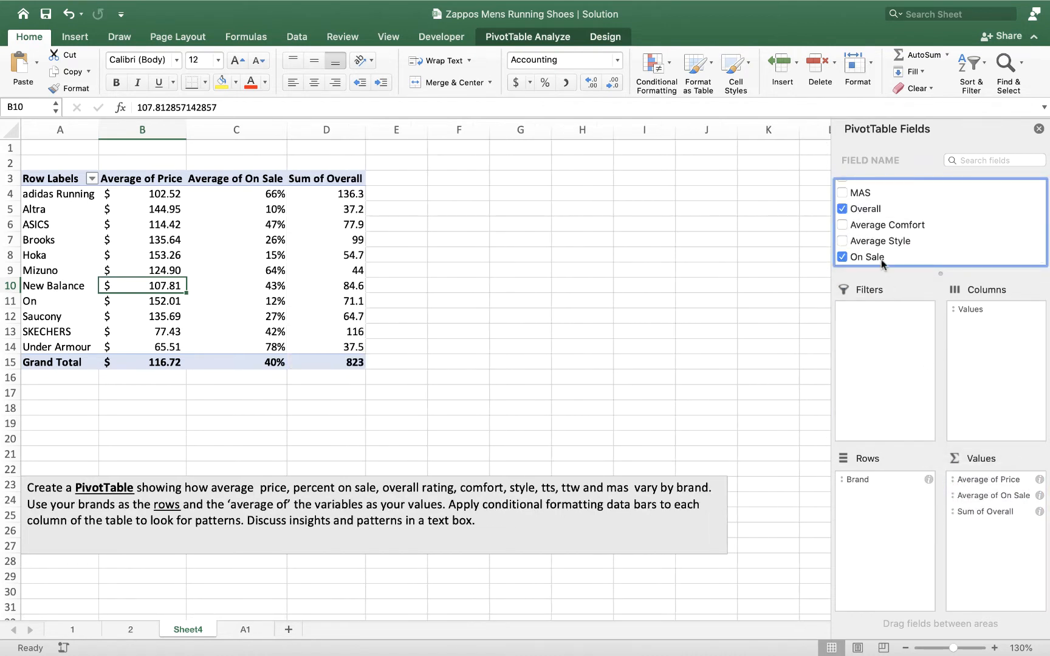
{"action": "left_click_drag", "start_coordinate": [871, 226], "coordinate": [973, 528]}
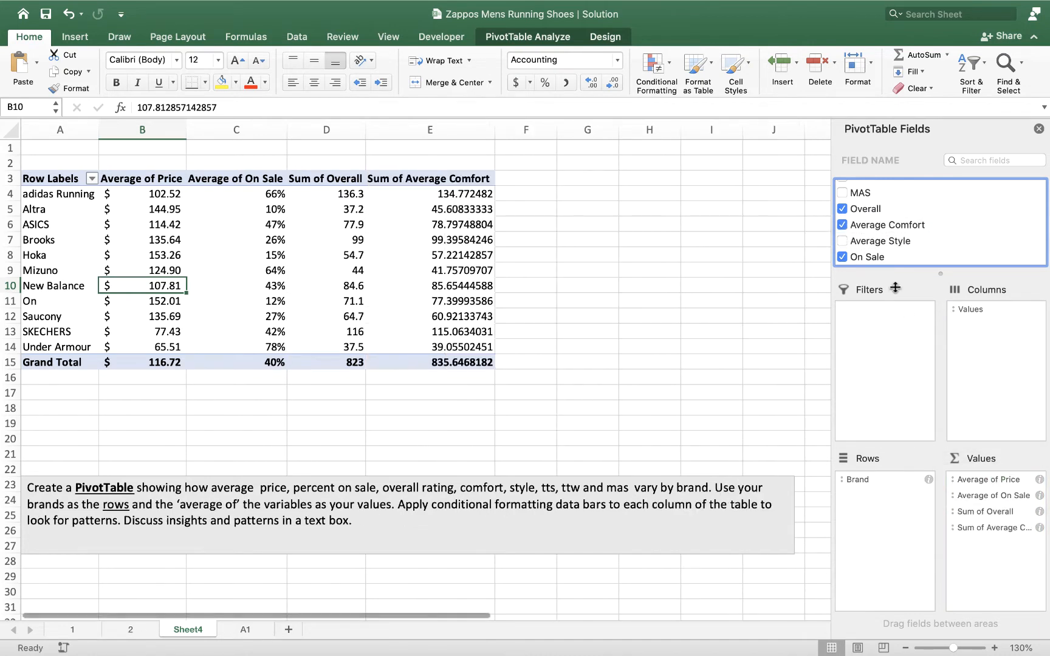
{"action": "left_click_drag", "start_coordinate": [875, 244], "coordinate": [985, 558]}
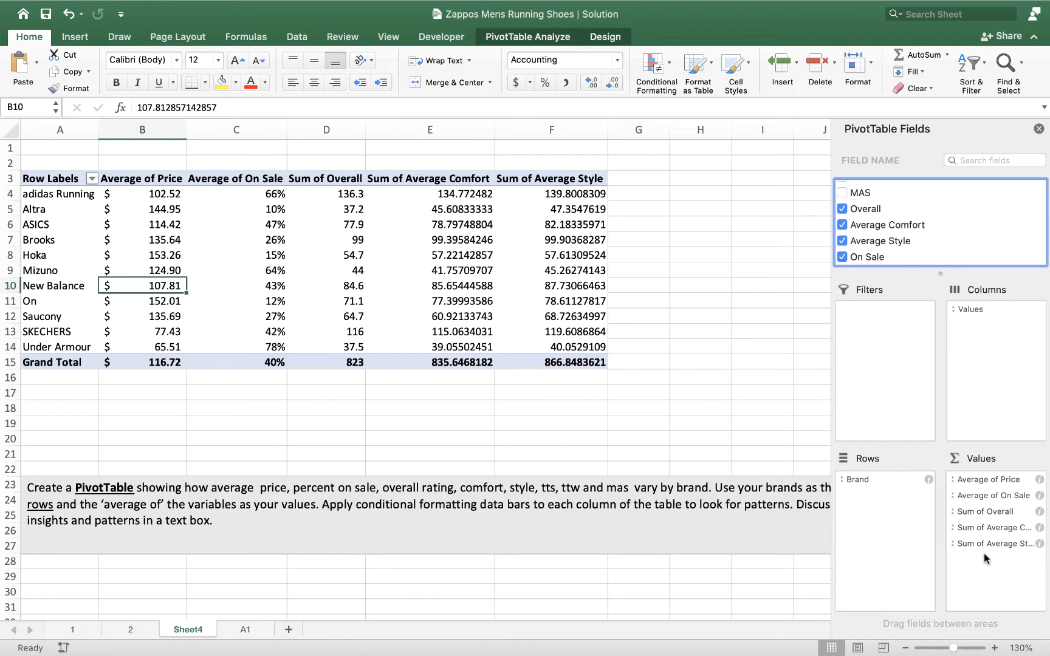
Change the Overall, Average Comfort and Average Style value fields to summarize by Average
{"action": "left_click", "coordinate": [1039, 514]}
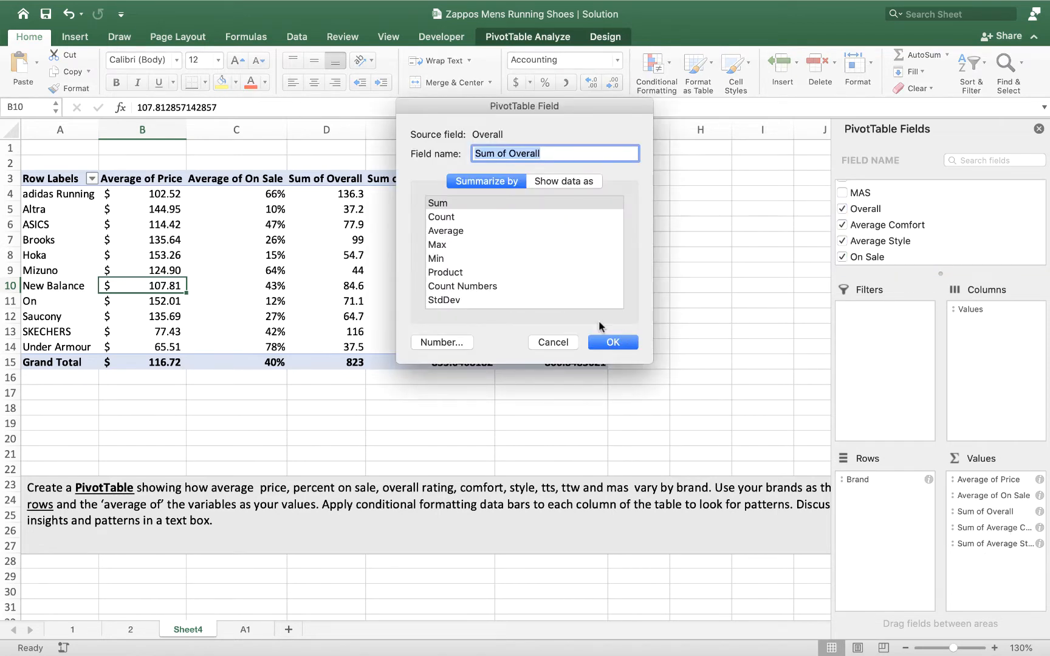
{"action": "left_click", "coordinate": [447, 232]}
{"action": "left_click", "coordinate": [613, 342]}
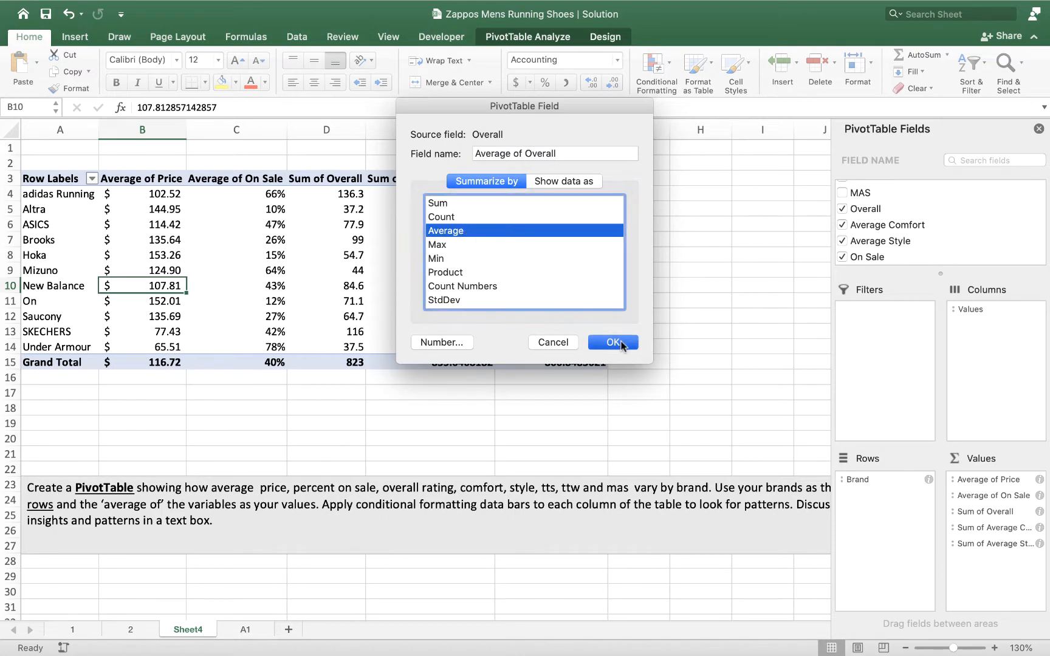
{"action": "left_click", "coordinate": [1040, 528]}
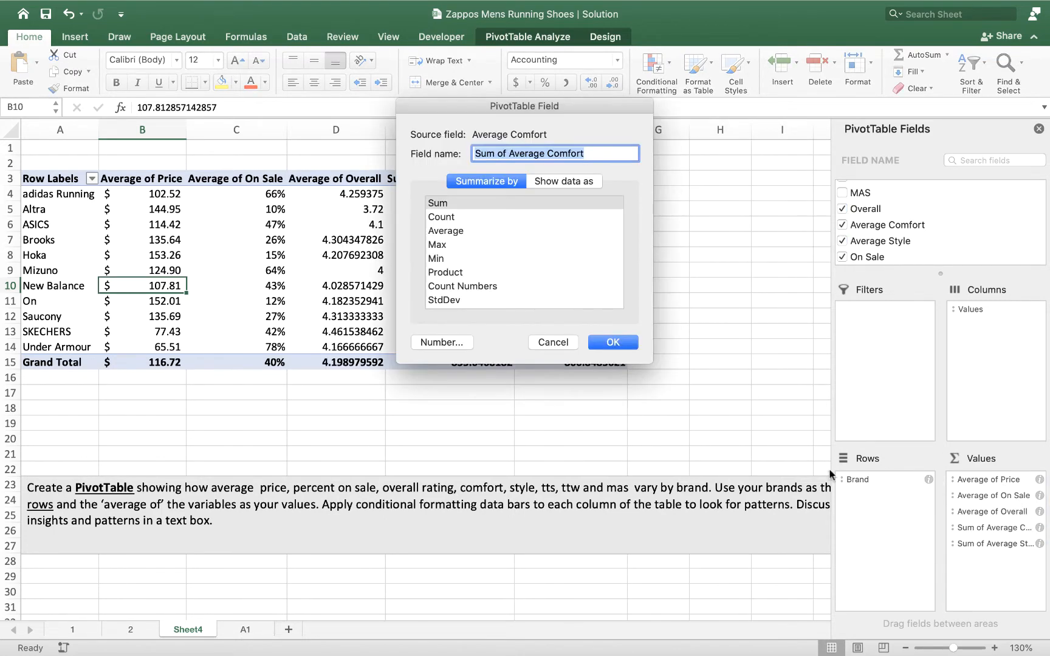
{"action": "left_click", "coordinate": [462, 233]}
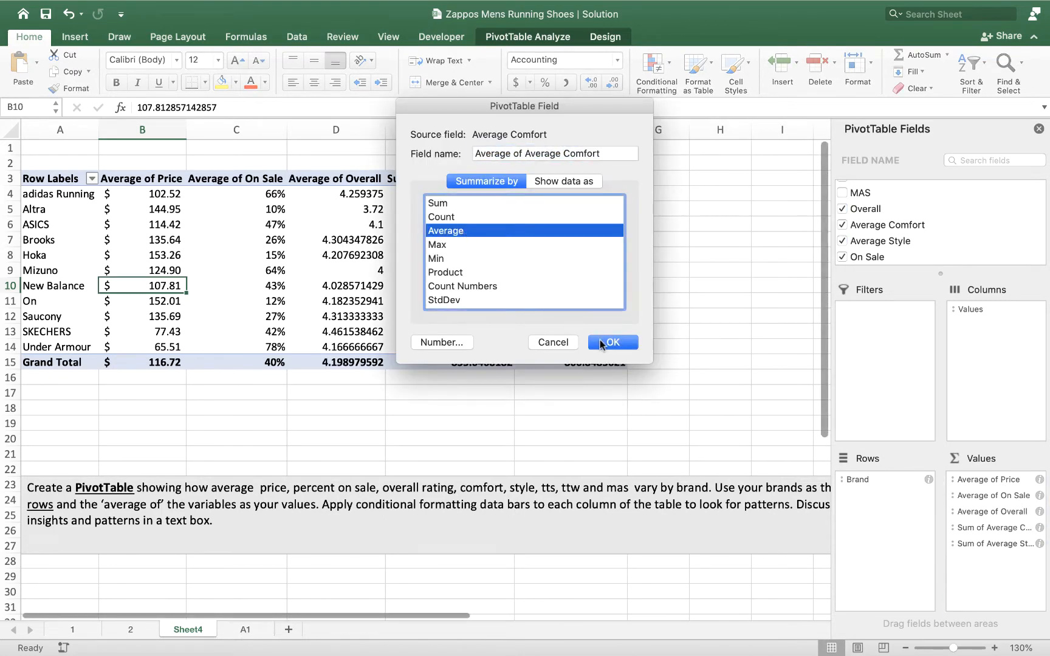
{"action": "left_click", "coordinate": [600, 344]}
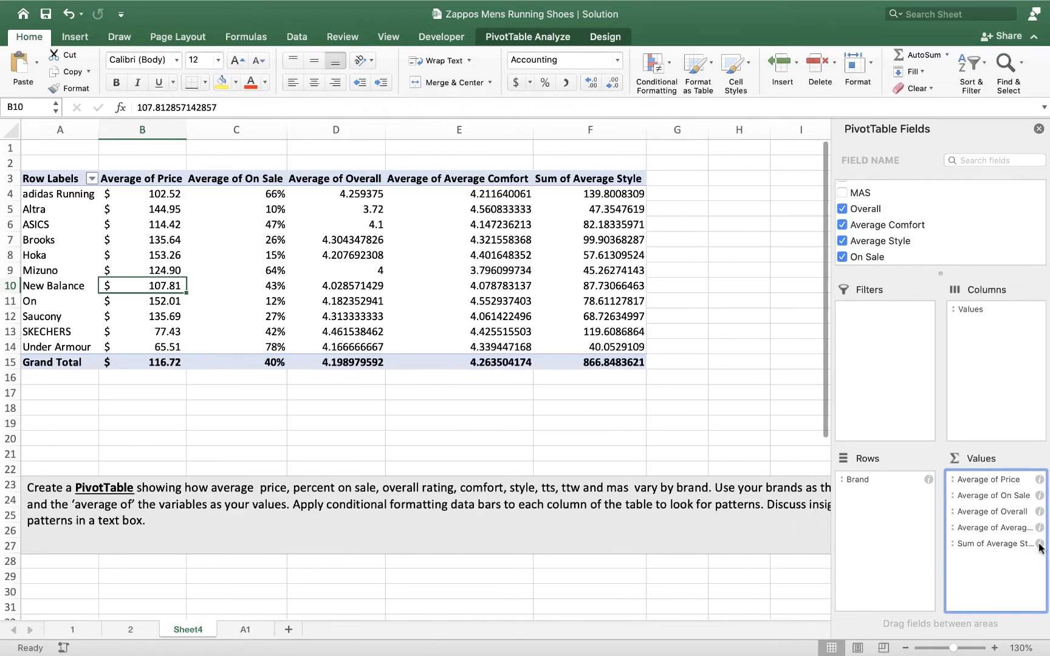
{"action": "left_click", "coordinate": [1040, 545]}
{"action": "left_click", "coordinate": [479, 235]}
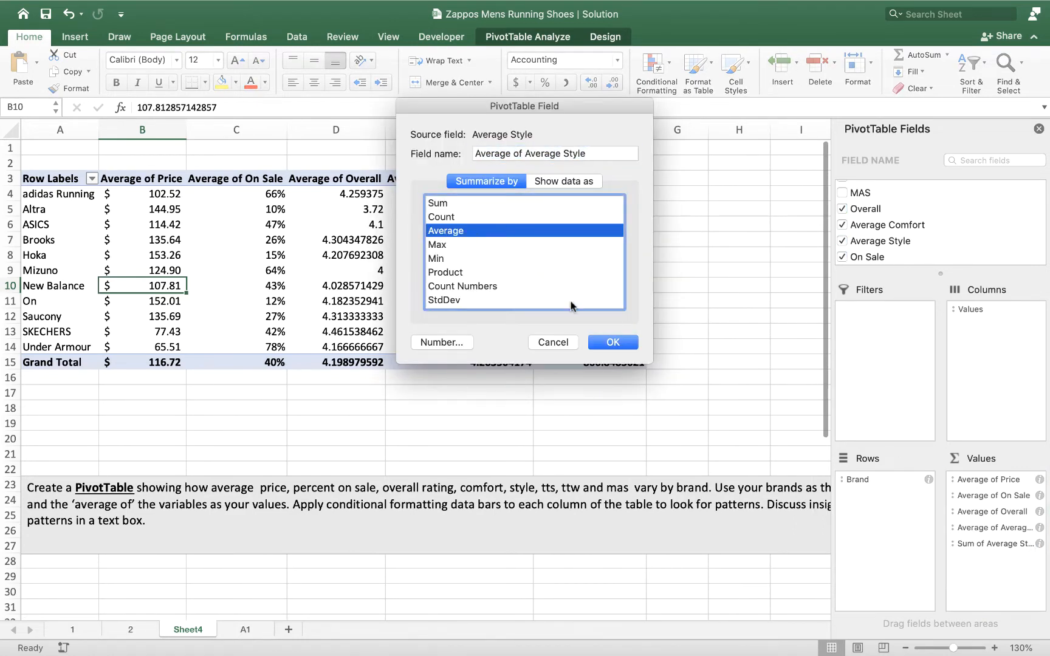
{"action": "left_click", "coordinate": [615, 343]}
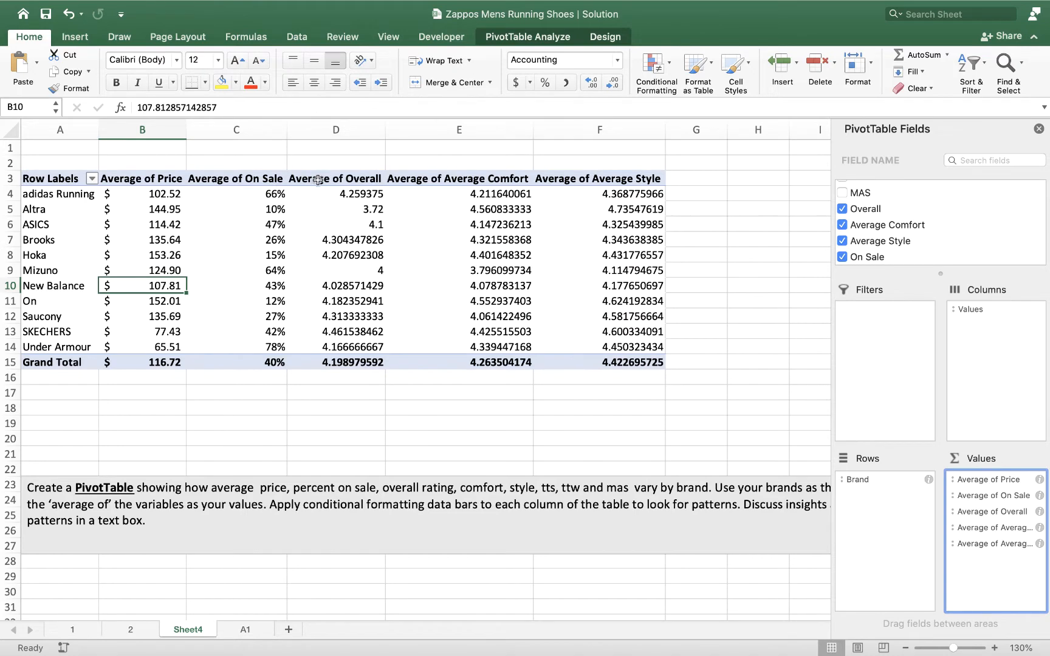
Apply the Number format to the Overall, Average Comfort and Average Style columns in D4:F15
{"action": "left_click_drag", "start_coordinate": [335, 195], "coordinate": [583, 357]}
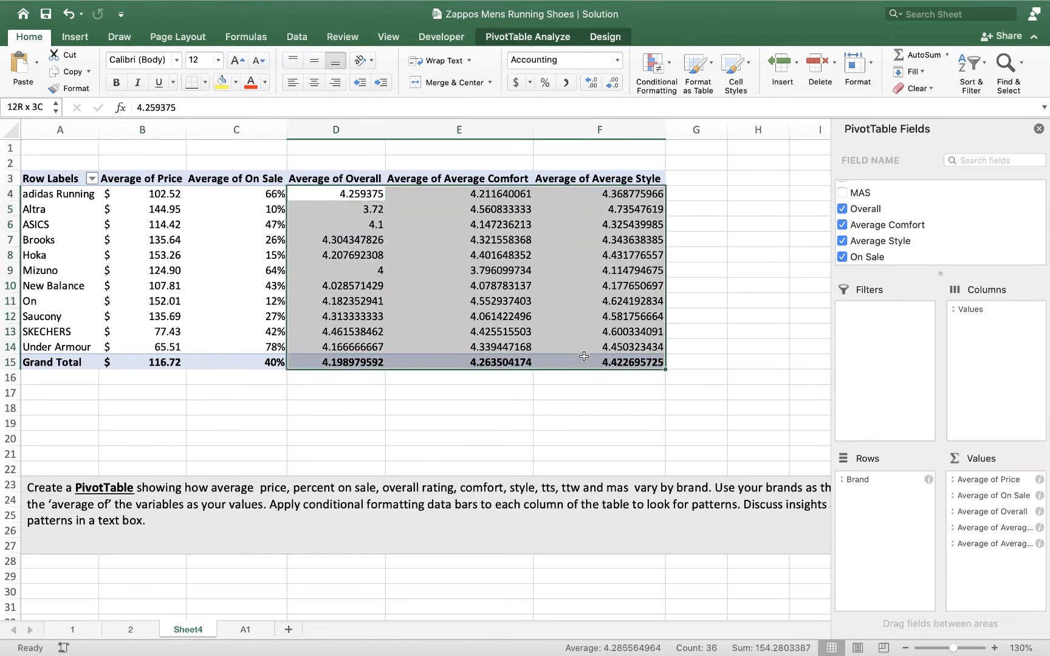
{"action": "left_click", "coordinate": [618, 60]}
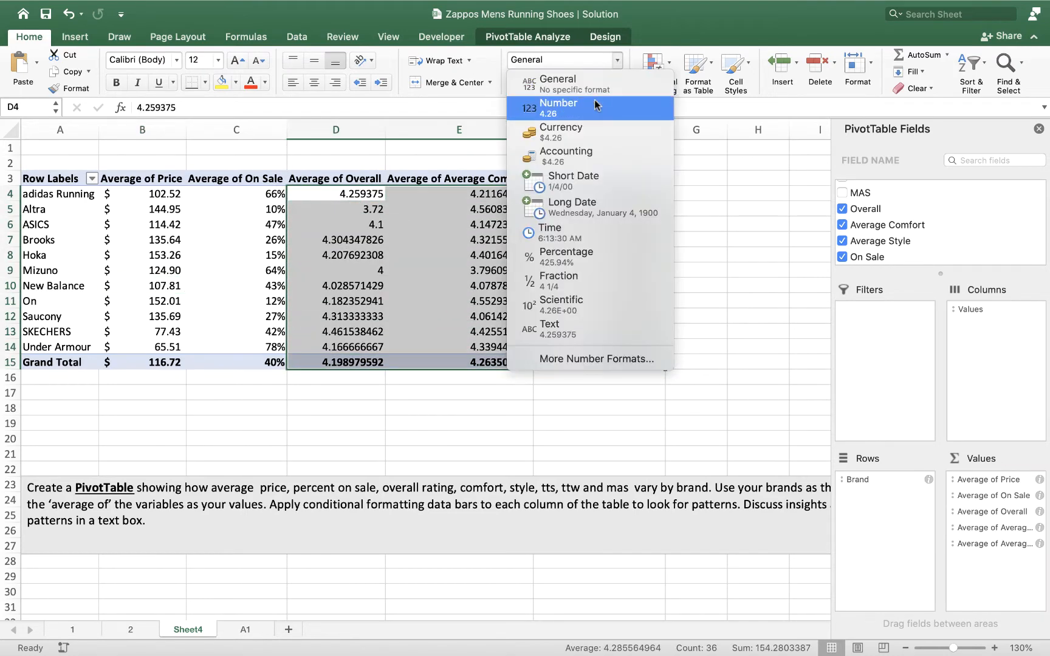
{"action": "left_click", "coordinate": [591, 109]}
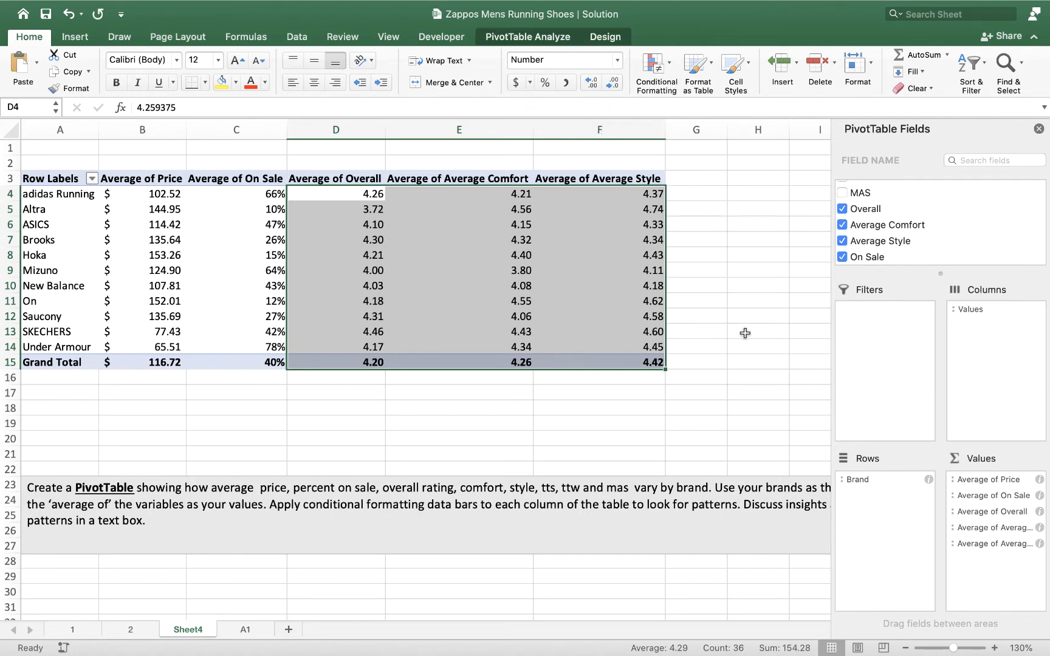
{"action": "left_click", "coordinate": [46, 128]}
{"action": "left_click_drag", "start_coordinate": [46, 128], "coordinate": [525, 120]}
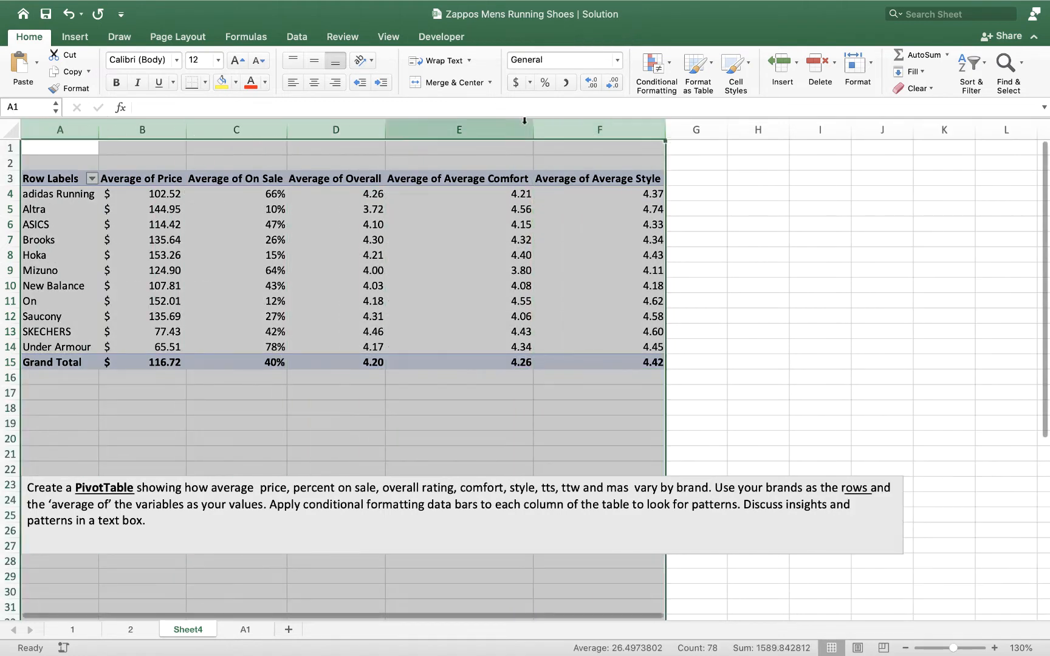
{"action": "left_click", "coordinate": [745, 235]}
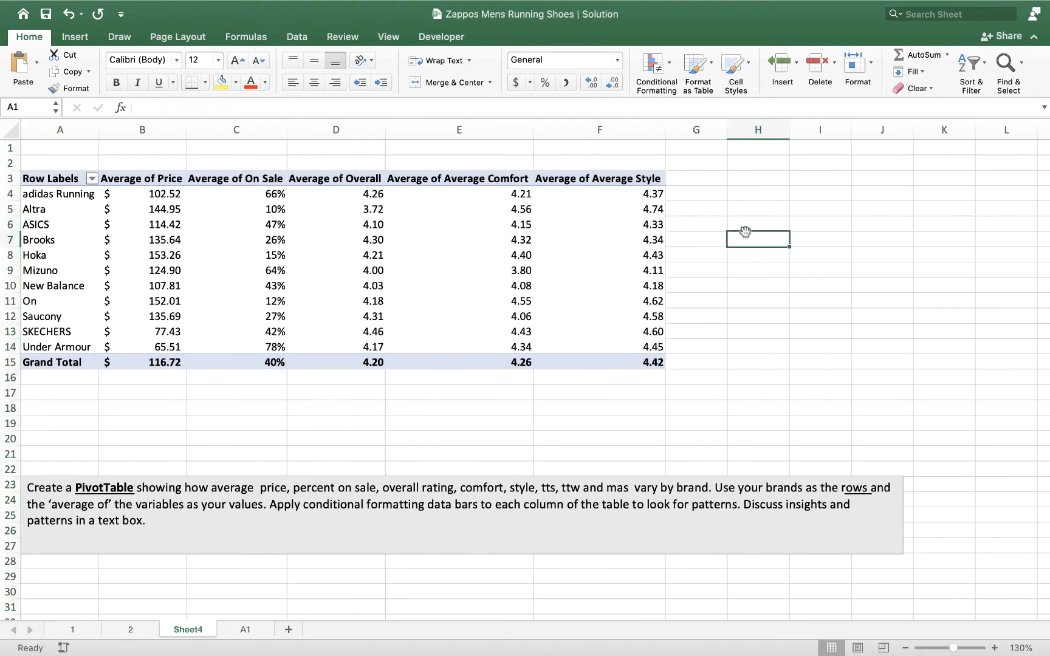
Resize columns A through K to one equal width, narrow enough to tighten the rating columns
{"action": "left_click_drag", "start_coordinate": [64, 130], "coordinate": [942, 169]}
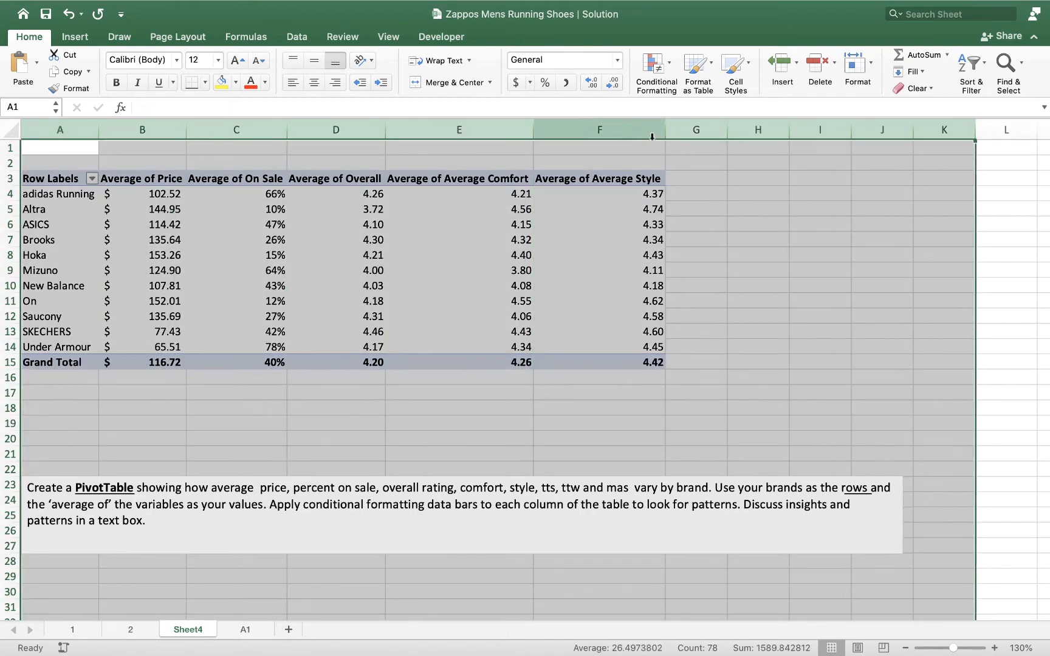
{"action": "left_click_drag", "start_coordinate": [666, 129], "coordinate": [624, 130]}
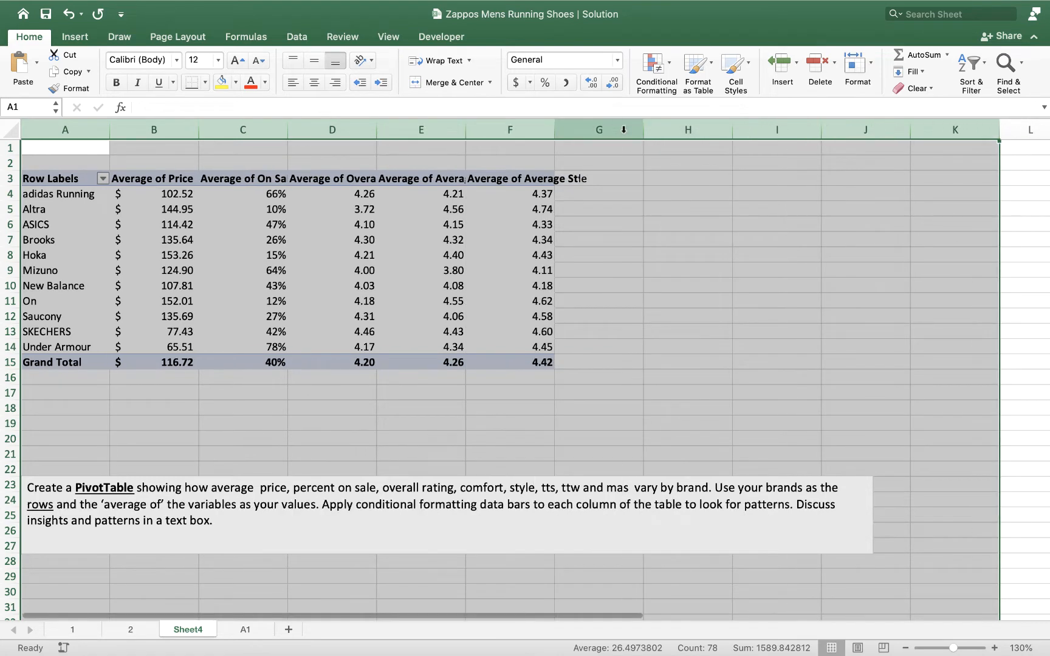
Wrap and center the PivotTable's header text in row 3
{"action": "left_click", "coordinate": [27, 180]}
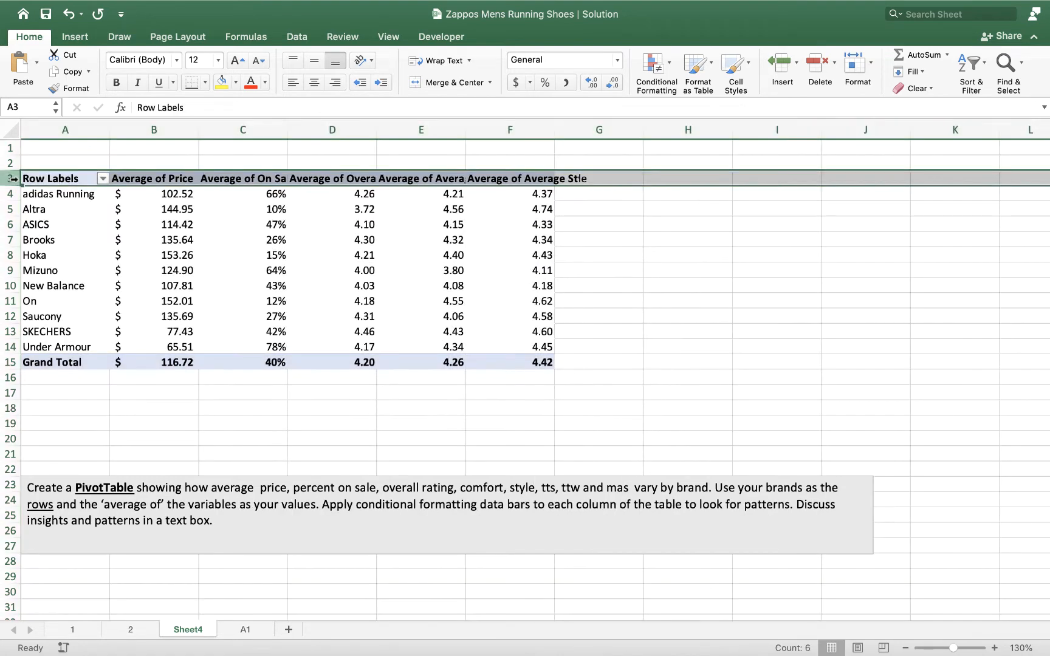
{"action": "left_click", "coordinate": [437, 61]}
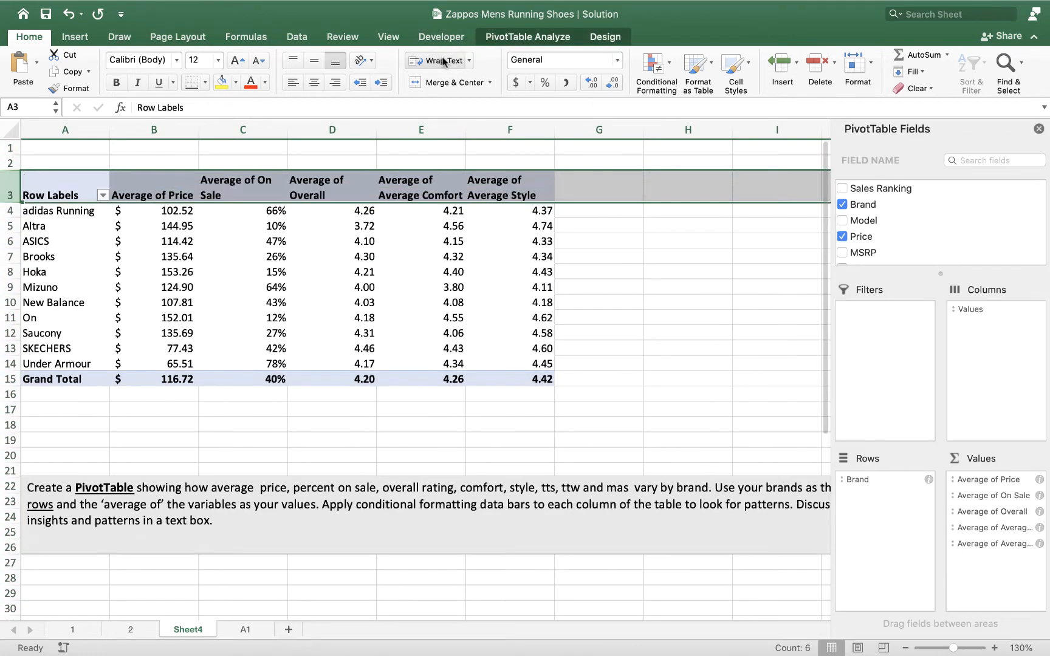
{"action": "left_click", "coordinate": [314, 84]}
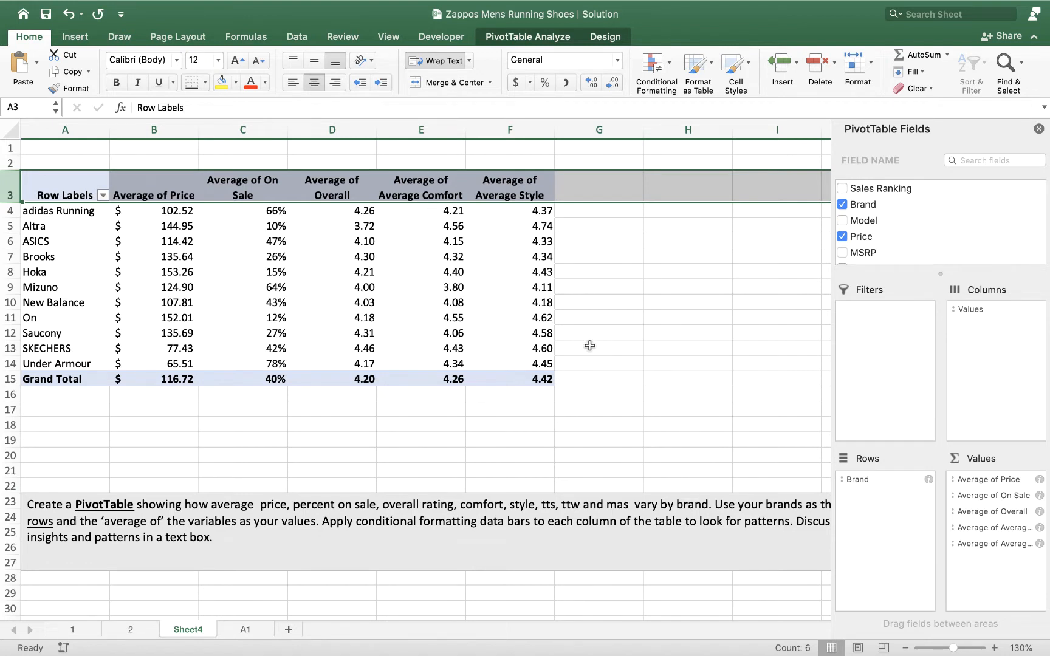
{"action": "left_click", "coordinate": [649, 516]}
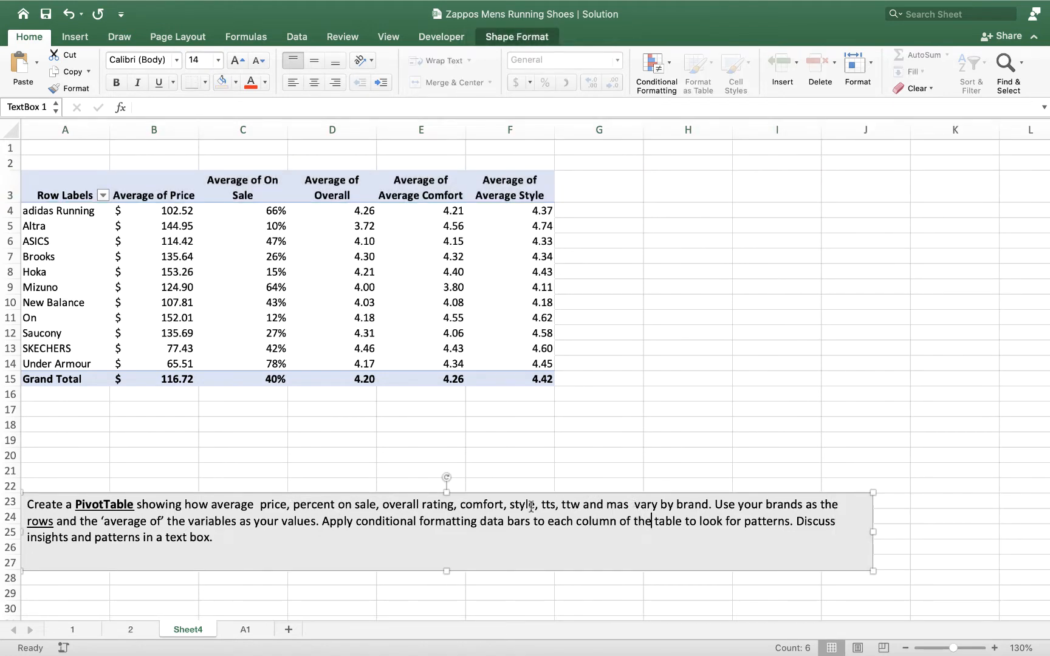
Add the TTS, TTW and MAS fields to the PivotTable's values, after Average Style
{"action": "left_click_drag", "start_coordinate": [553, 504], "coordinate": [620, 505]}
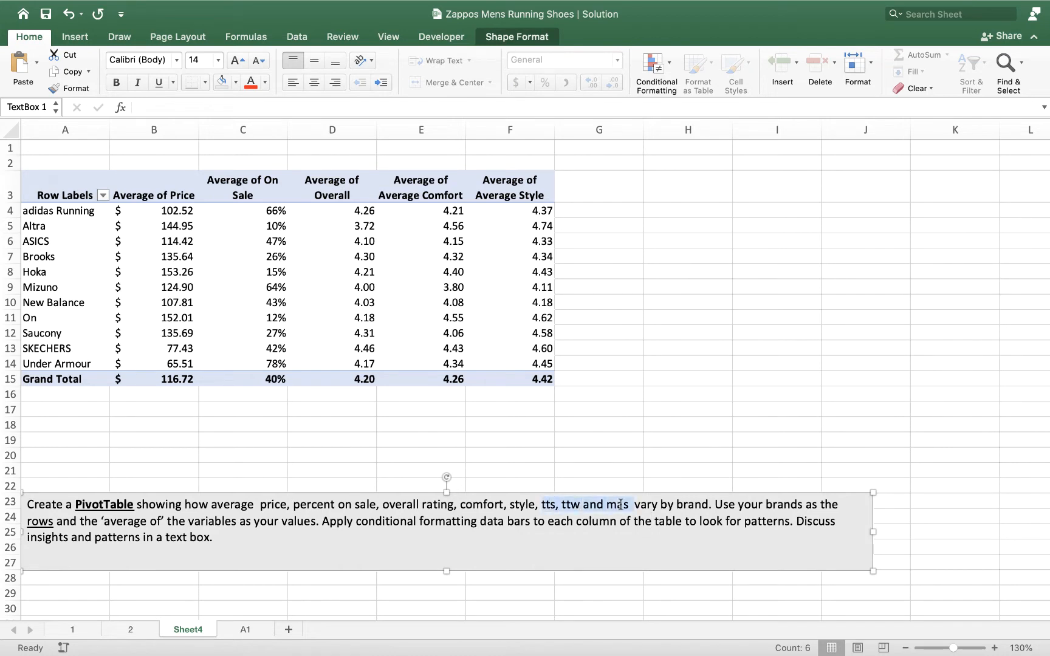
{"action": "left_click", "coordinate": [448, 331]}
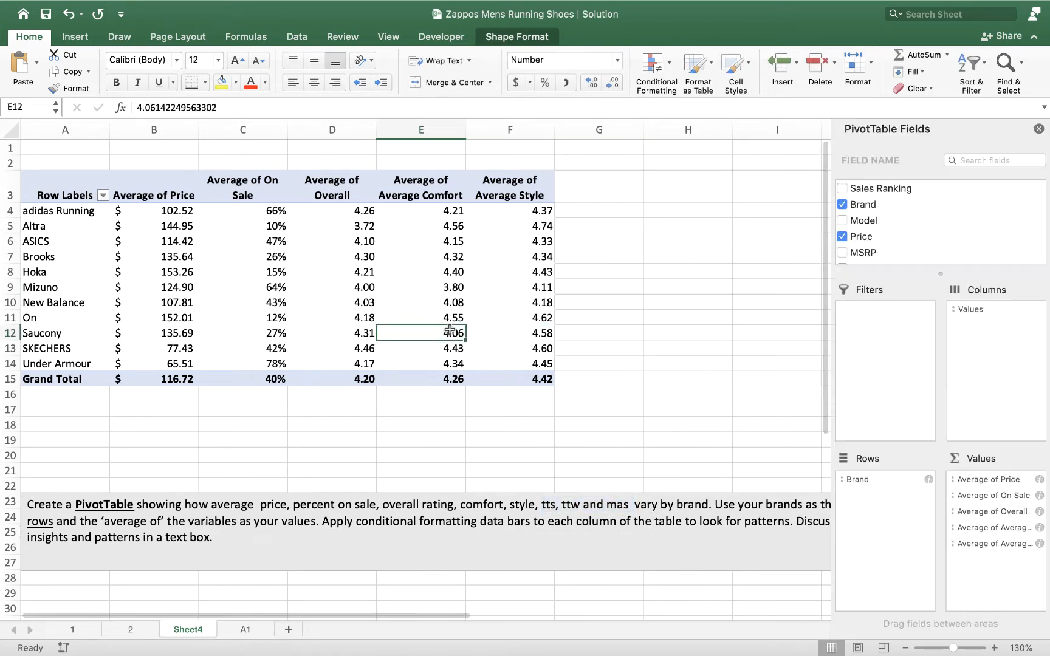
{"action": "scroll", "coordinate": [919, 238], "scroll_direction": "down", "scroll_amount": 5}
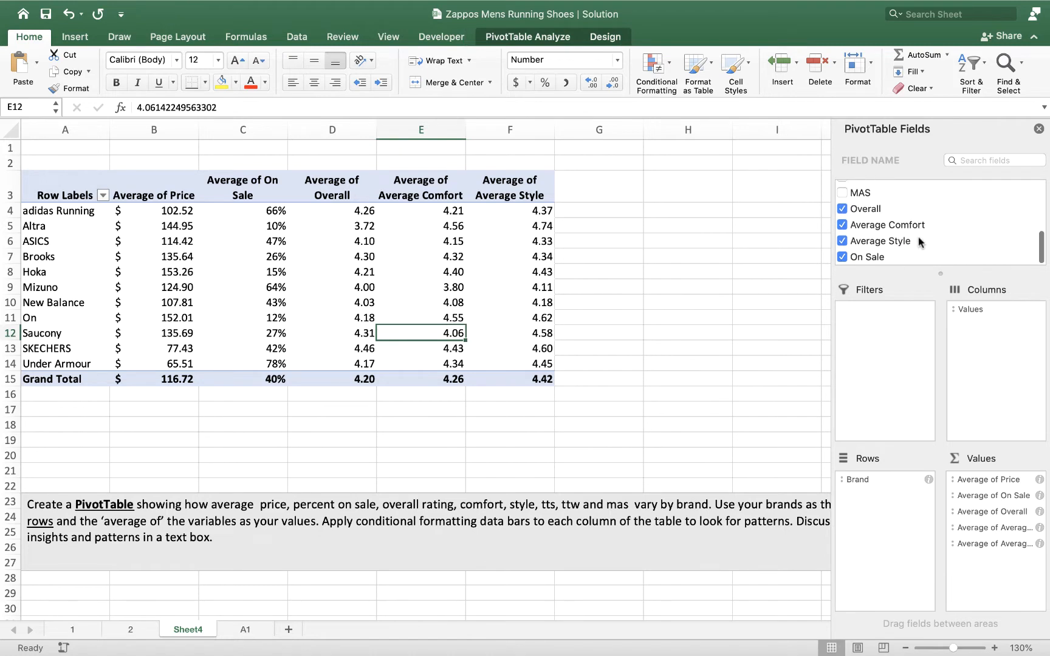
{"action": "scroll", "coordinate": [919, 239], "scroll_direction": "up", "scroll_amount": 4}
{"action": "scroll", "coordinate": [881, 219], "scroll_direction": "down", "scroll_amount": 1}
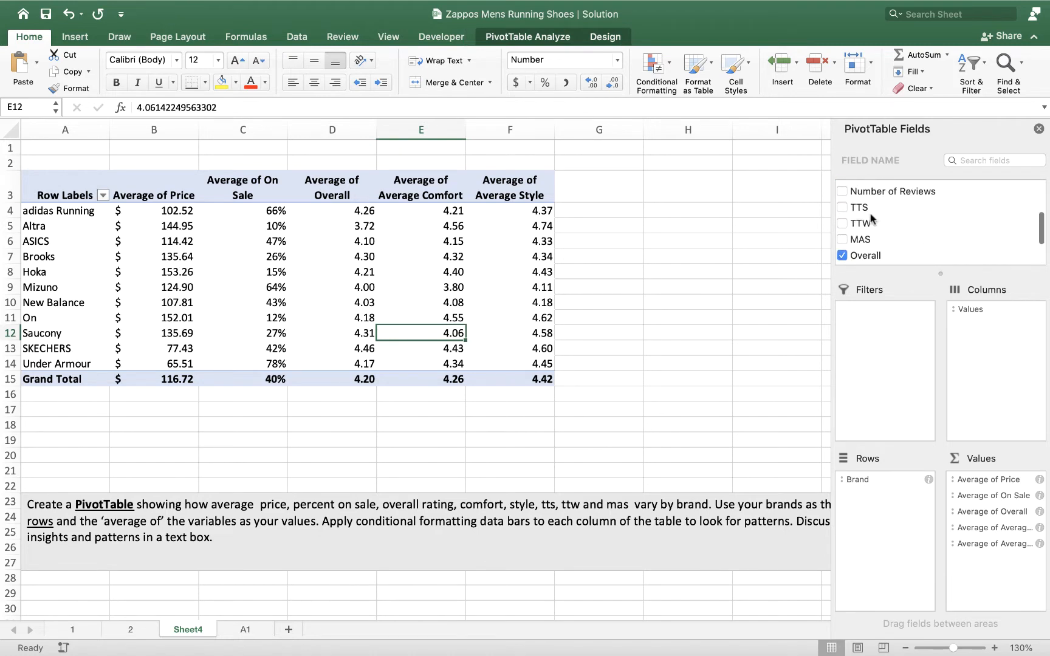
{"action": "left_click_drag", "start_coordinate": [855, 210], "coordinate": [992, 567]}
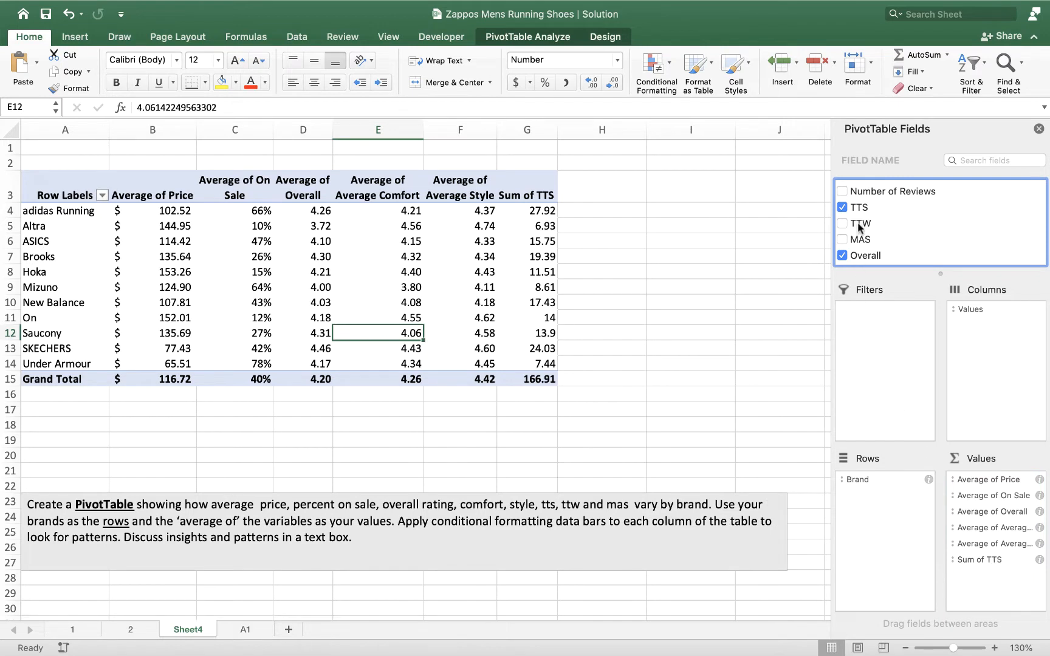
{"action": "left_click_drag", "start_coordinate": [860, 223], "coordinate": [984, 578]}
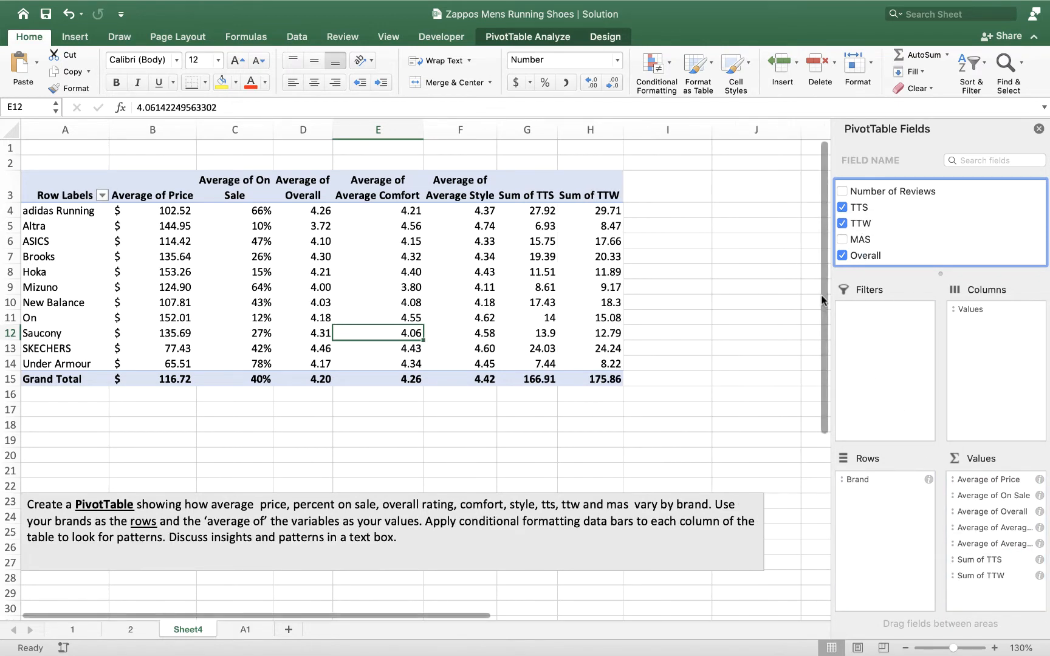
{"action": "left_click_drag", "start_coordinate": [859, 242], "coordinate": [998, 591]}
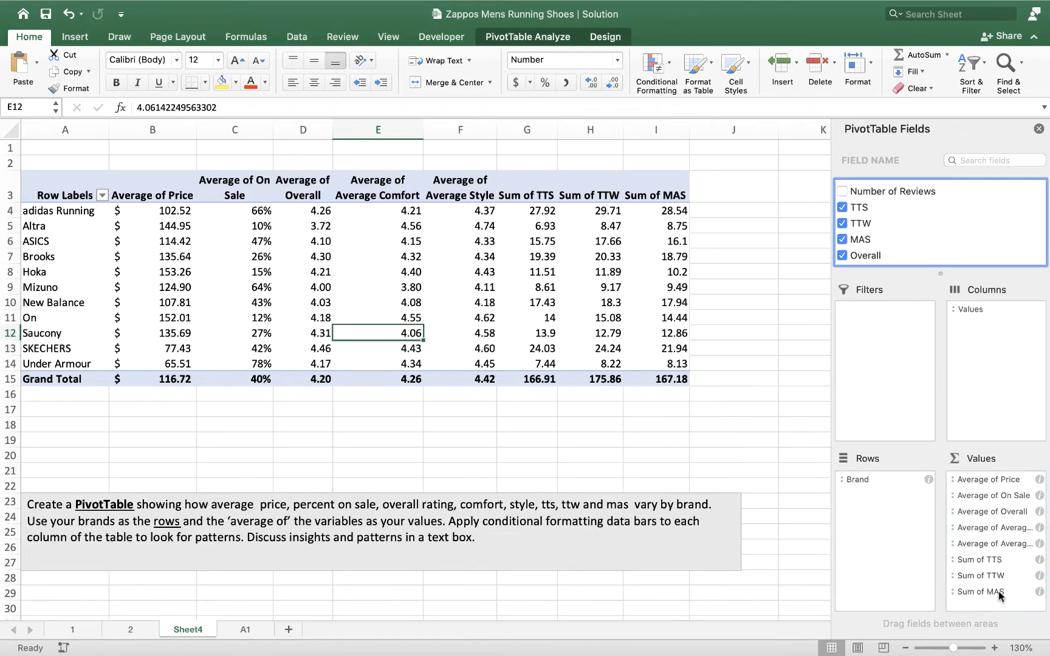
Change the TTS, TTW and MAS value fields to summarize by Average
{"action": "left_click", "coordinate": [1039, 562]}
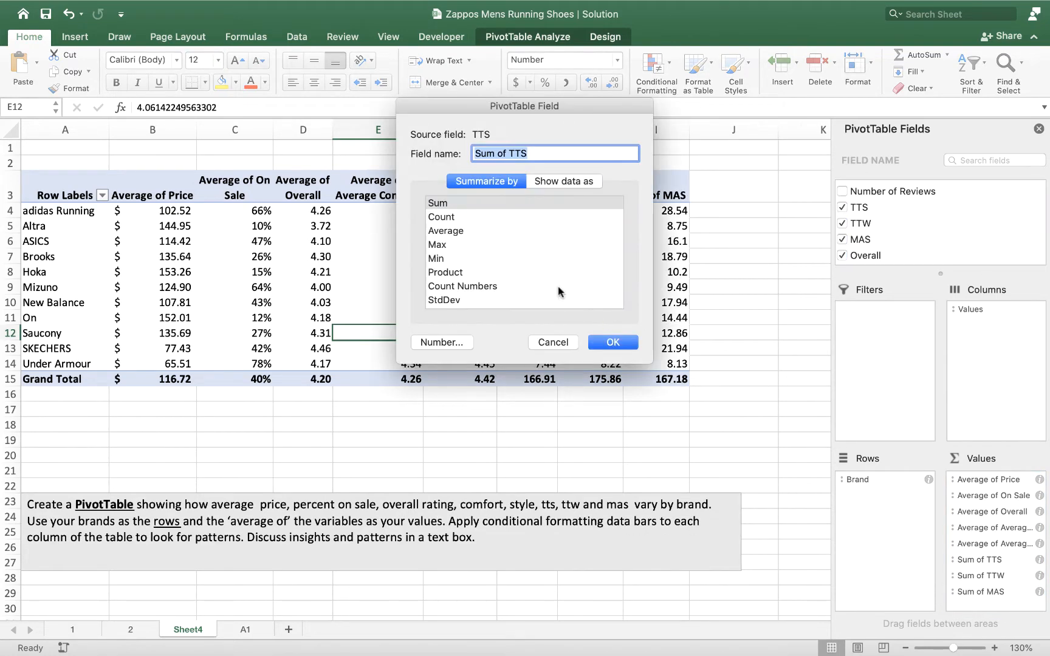
{"action": "left_click", "coordinate": [460, 231]}
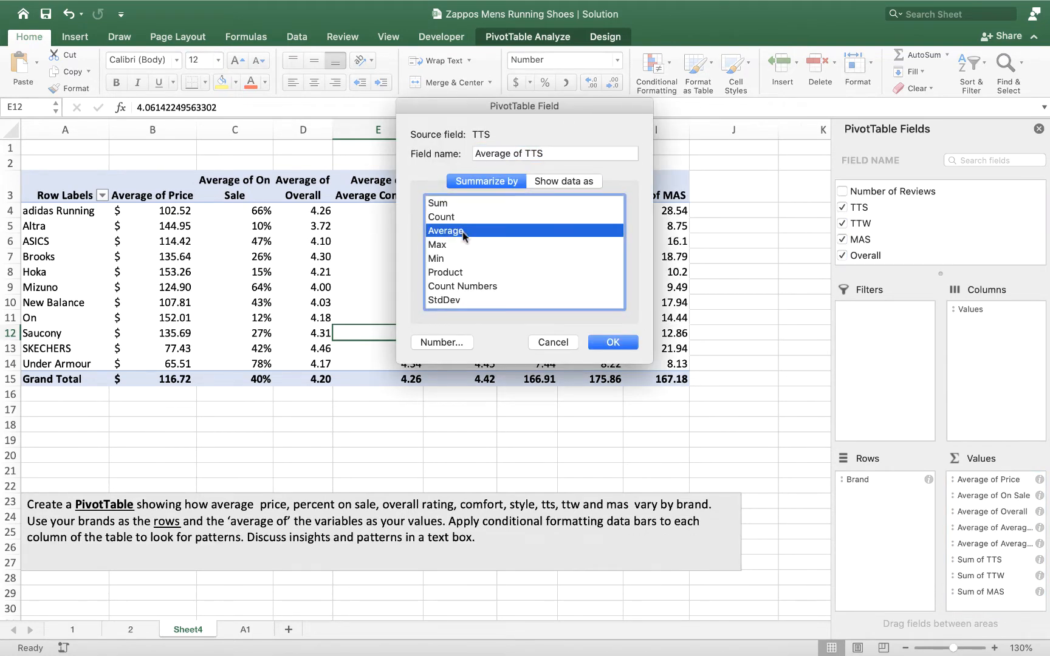
{"action": "left_click", "coordinate": [612, 342]}
{"action": "left_click", "coordinate": [1039, 575]}
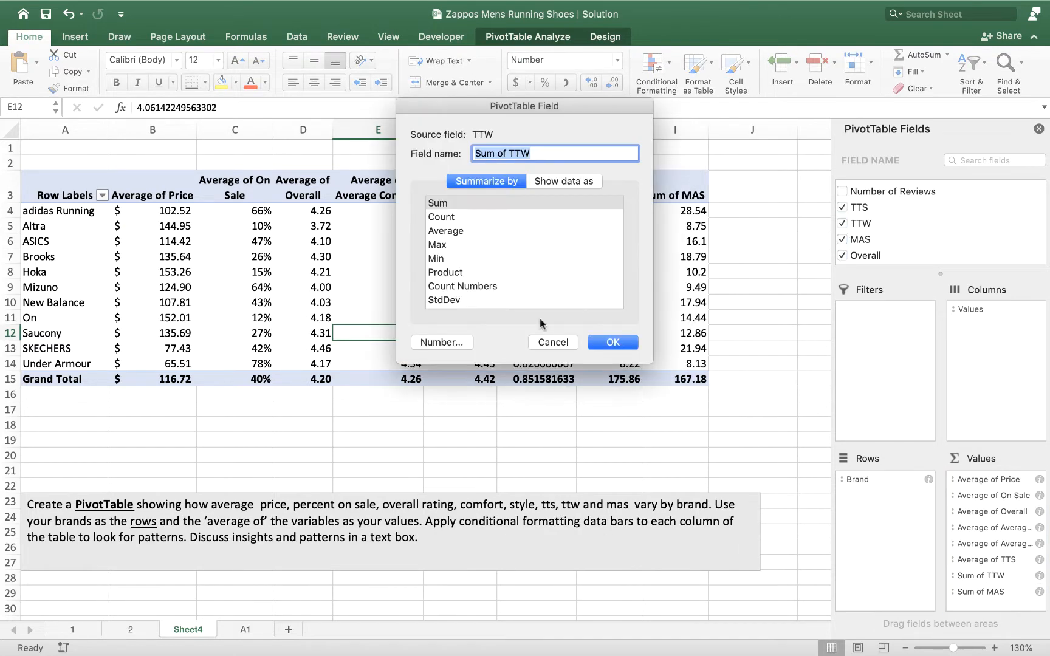
{"action": "left_click", "coordinate": [447, 231]}
{"action": "left_click", "coordinate": [614, 345]}
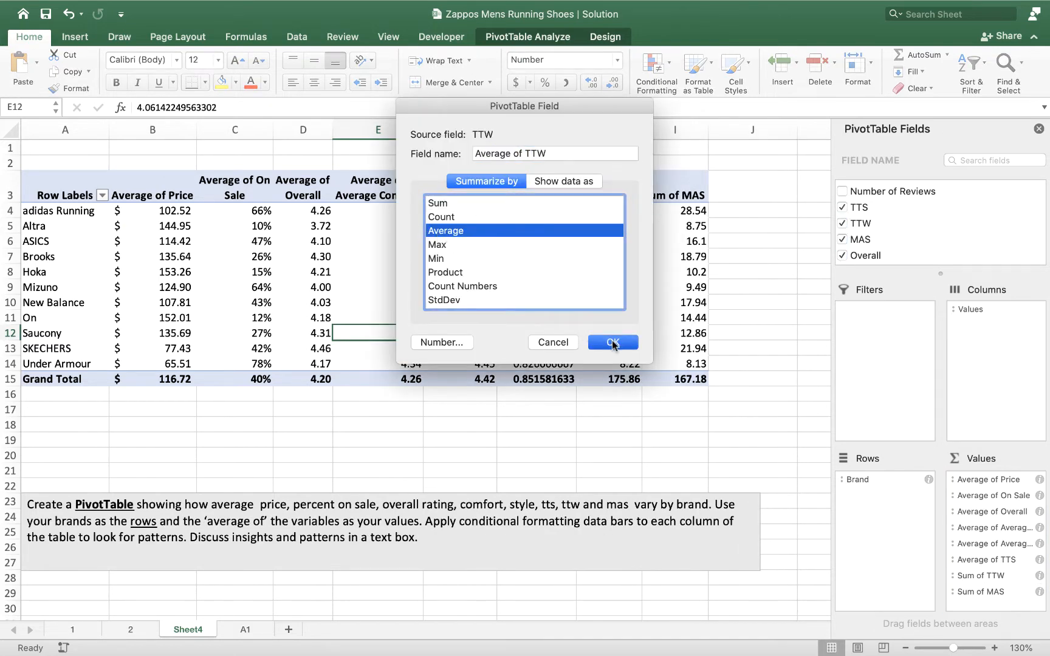
{"action": "left_click", "coordinate": [1039, 591]}
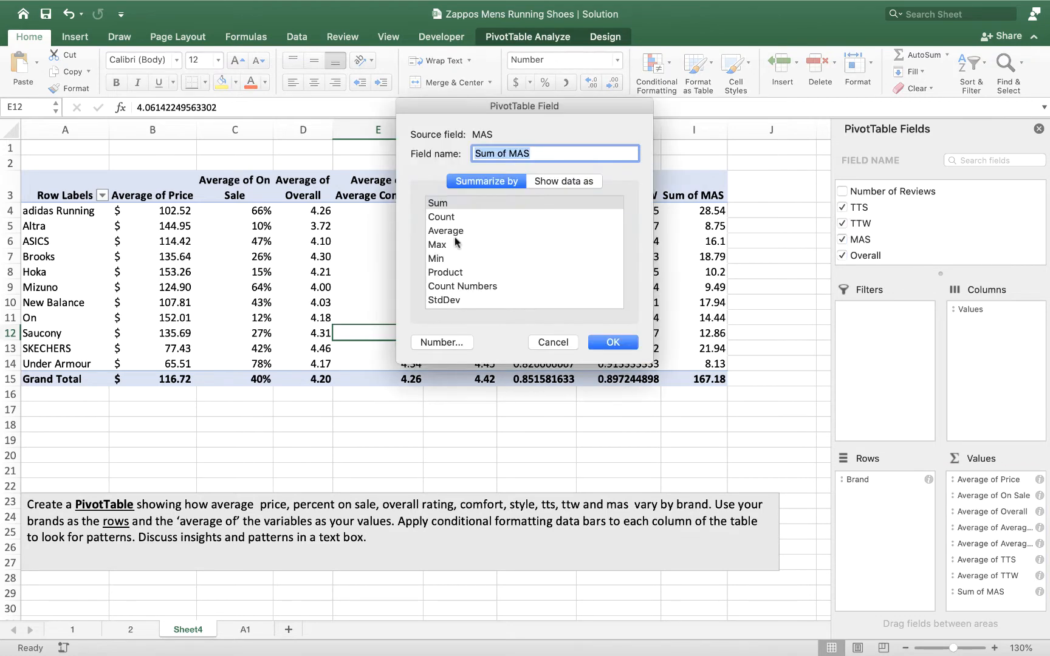
{"action": "left_click", "coordinate": [454, 231]}
{"action": "left_click", "coordinate": [613, 344]}
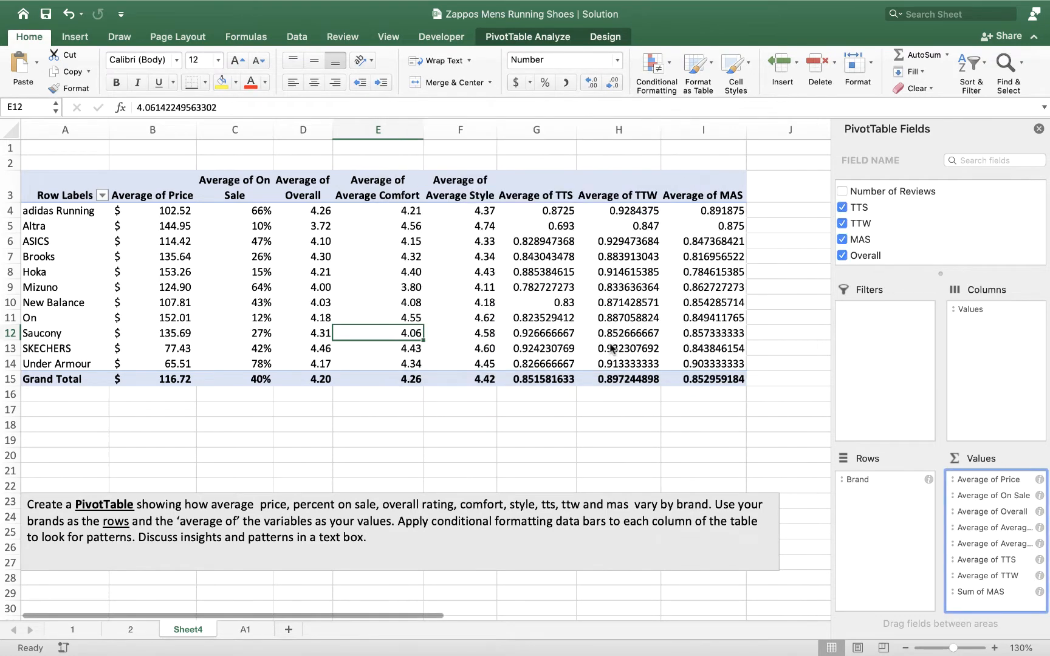
Format the TTS, TTW and MAS averages in G4:I15 as percentages
{"action": "left_click_drag", "start_coordinate": [529, 213], "coordinate": [684, 382]}
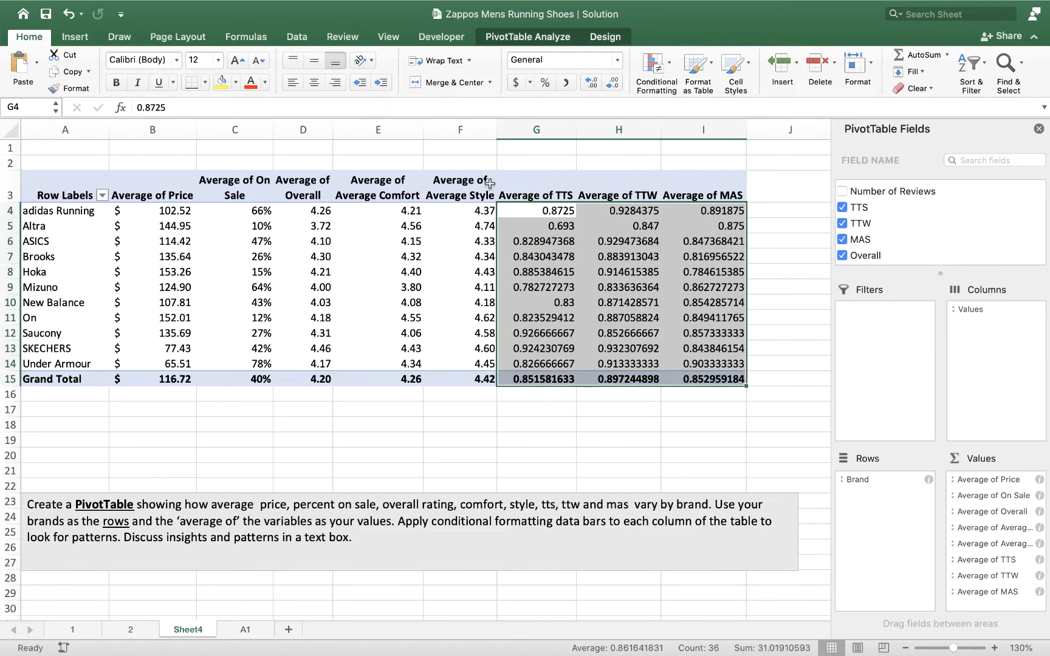
{"action": "left_click", "coordinate": [544, 84]}
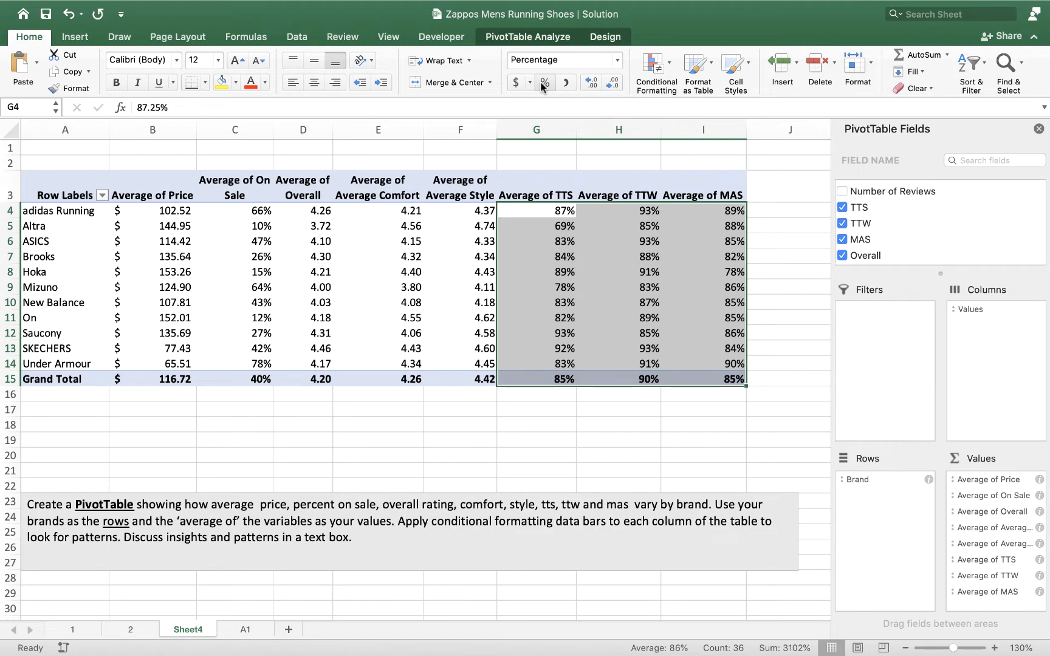
{"action": "left_click", "coordinate": [542, 417]}
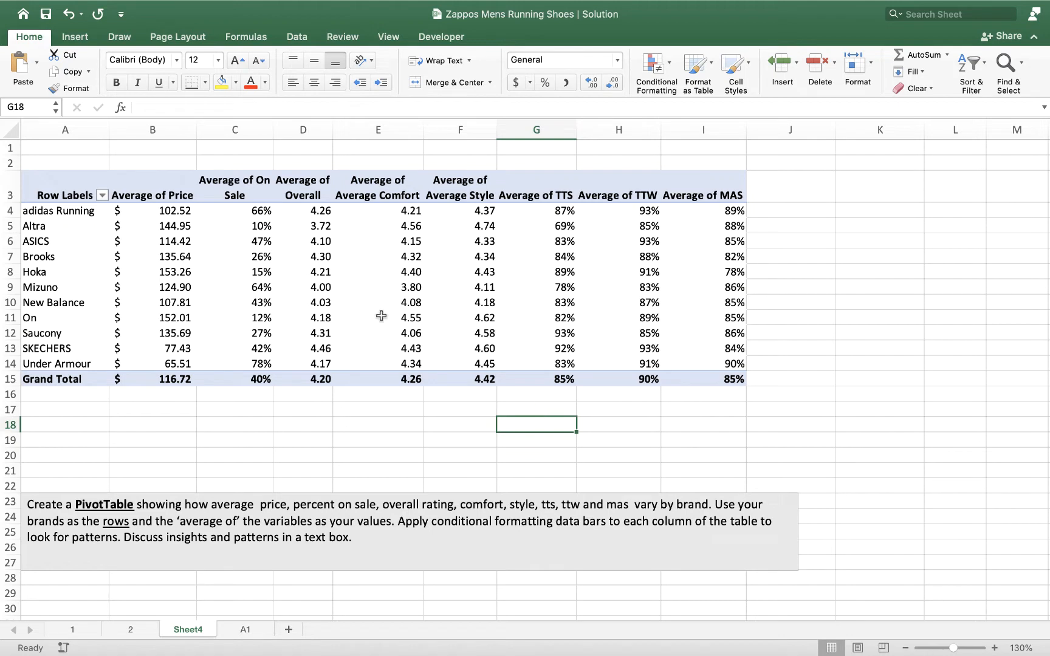
Center the PivotTable's value columns in B3:I15 and narrow columns B through I to one equal width
{"action": "left_click_drag", "start_coordinate": [122, 187], "coordinate": [704, 378]}
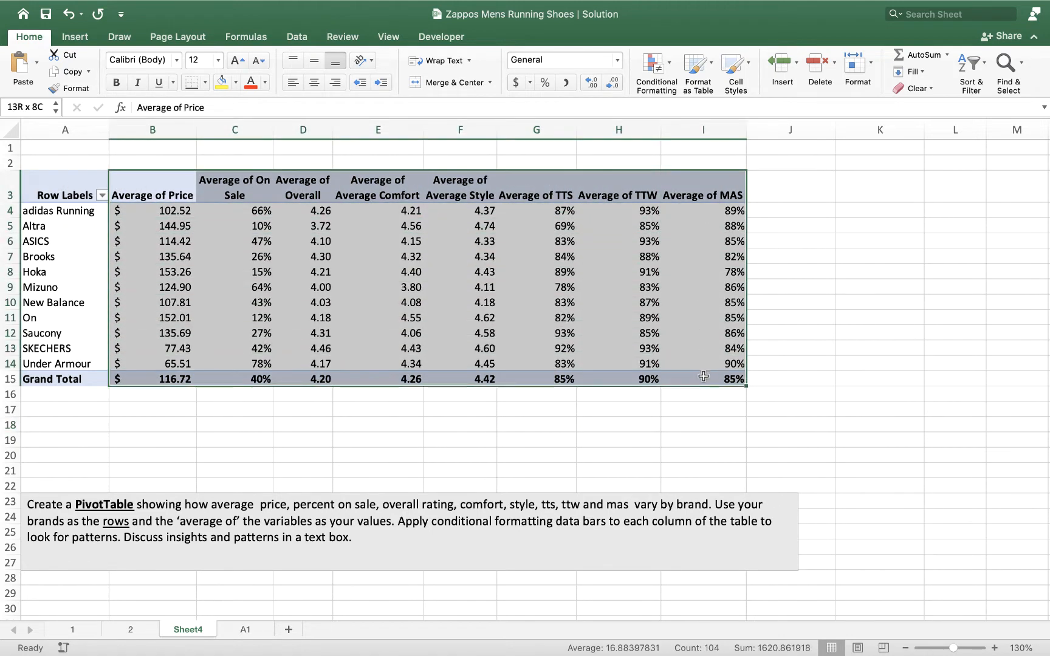
{"action": "left_click", "coordinate": [315, 85]}
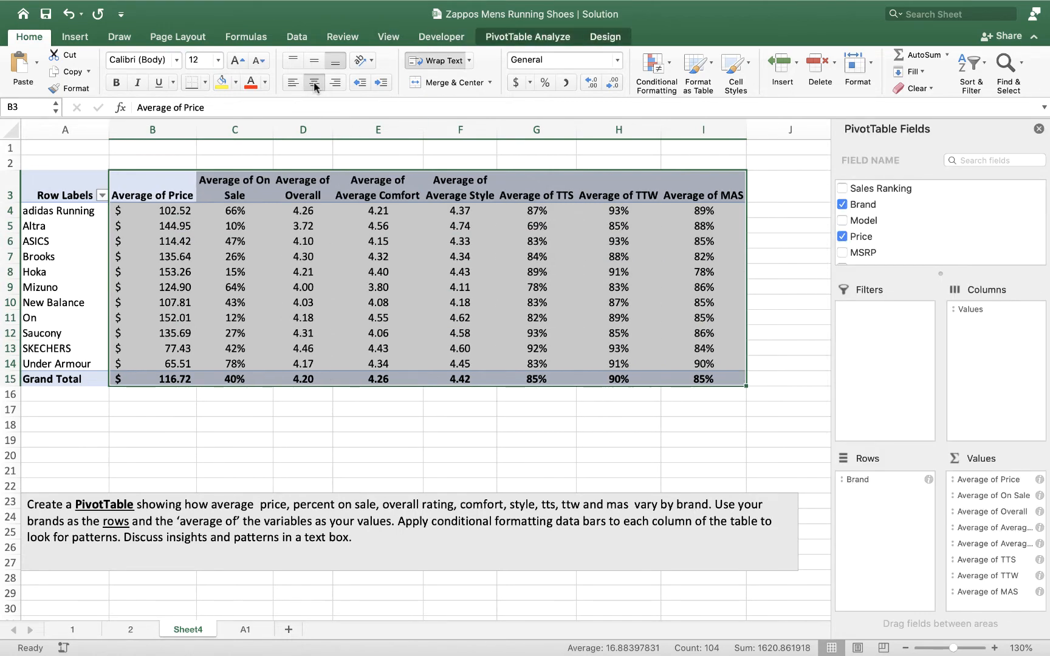
{"action": "left_click_drag", "start_coordinate": [167, 129], "coordinate": [639, 128]}
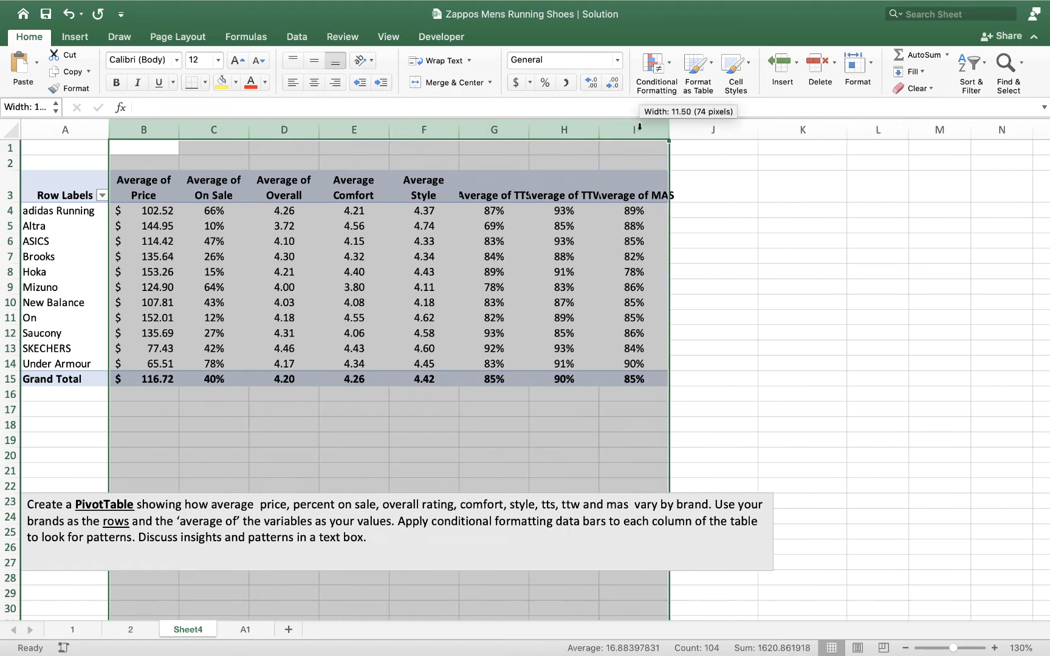
Wrap the header text across all of row 3 and close the PivotTable field list
{"action": "left_click", "coordinate": [10, 187]}
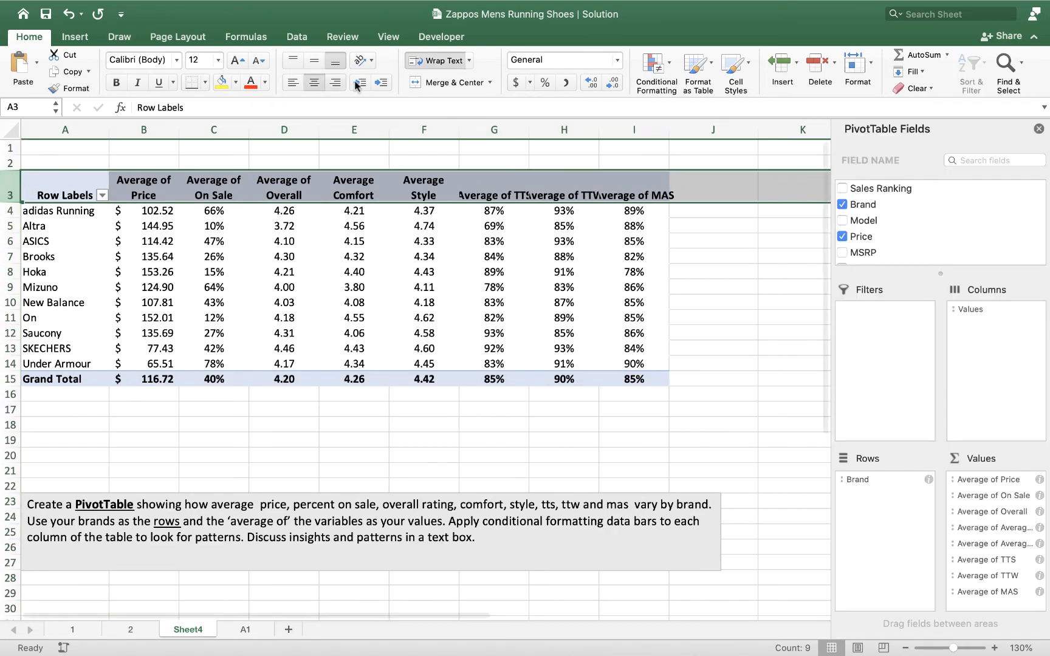
{"action": "left_click", "coordinate": [424, 63]}
{"action": "left_click", "coordinate": [424, 64]}
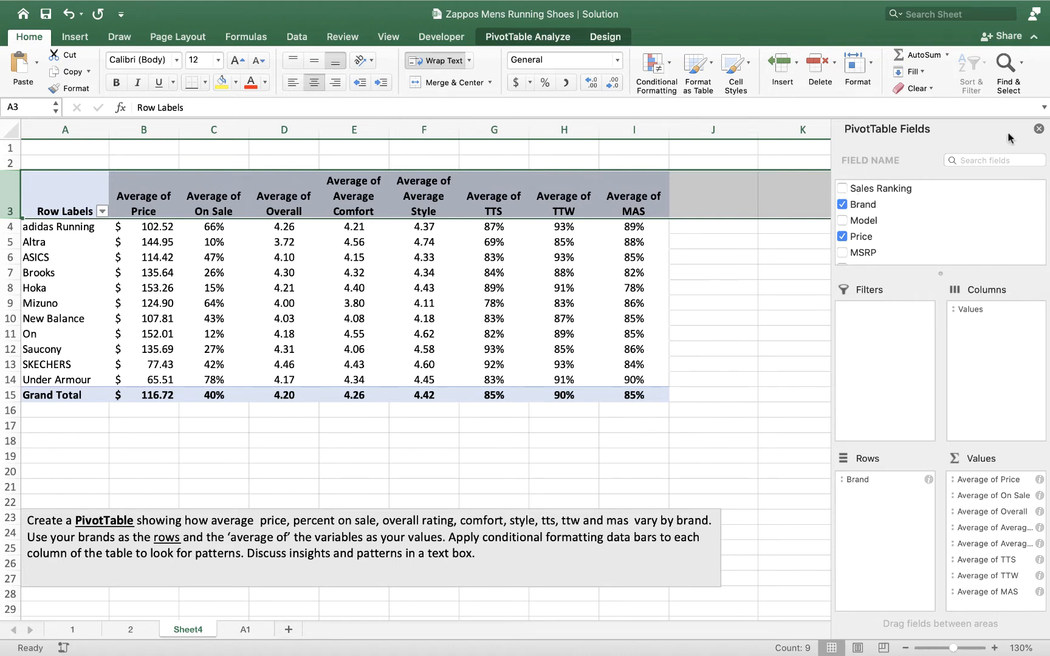
{"action": "left_click", "coordinate": [1039, 130]}
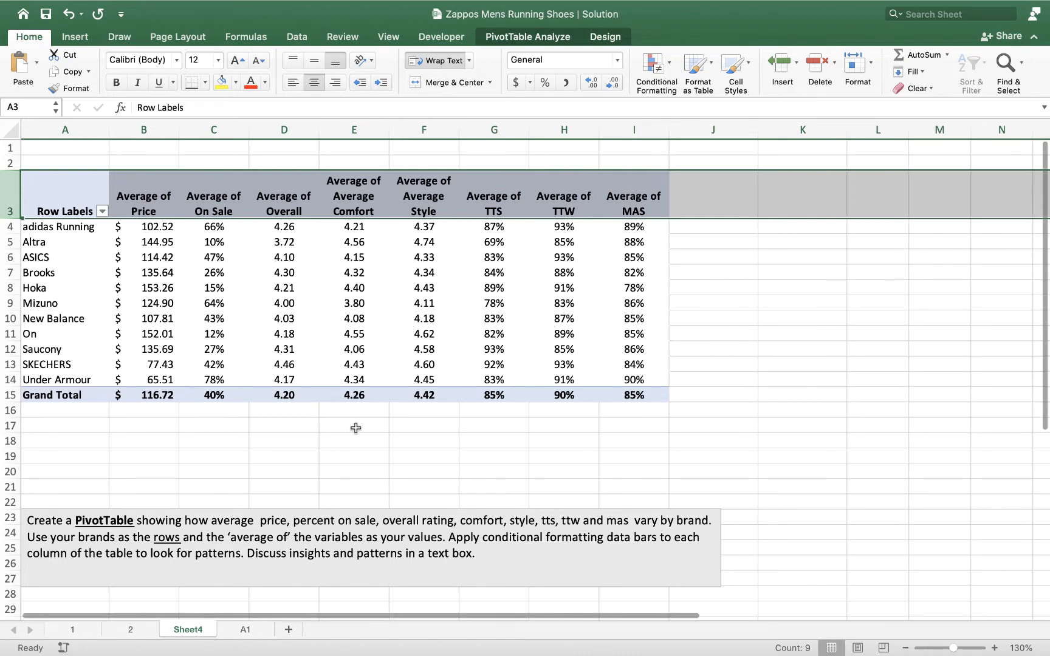
Move the instructions text box up to just below the PivotTable and set its "Apply conditional formatting" sentence apart with a blank line
{"action": "left_click", "coordinate": [374, 581]}
{"action": "left_click_drag", "start_coordinate": [337, 509], "coordinate": [319, 411]}
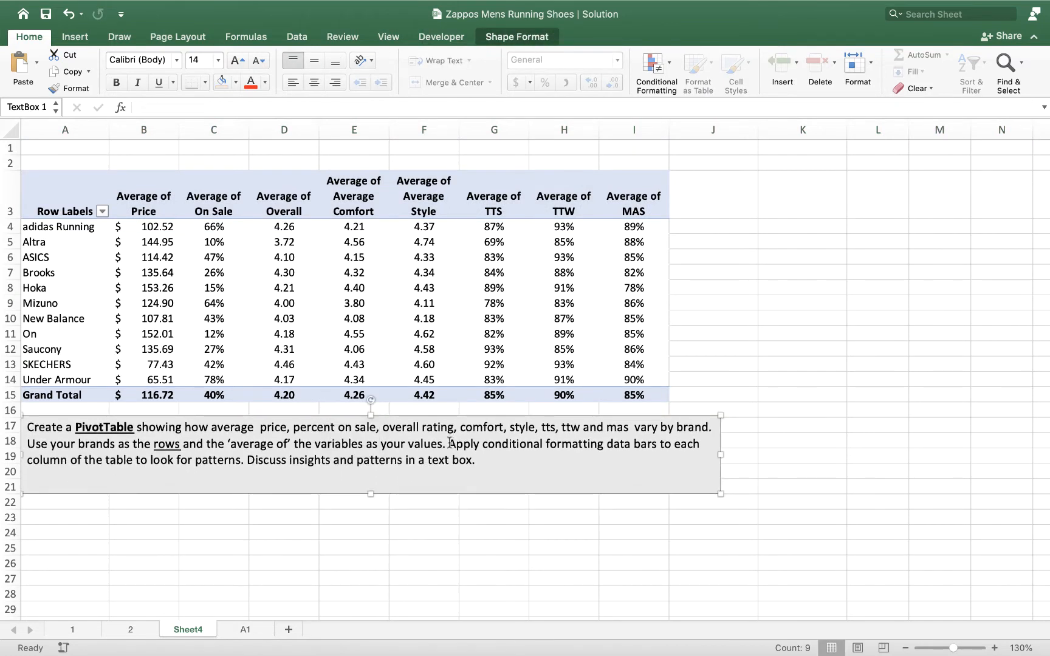
{"action": "left_click", "coordinate": [449, 444]}
{"action": "key", "text": "Return"}
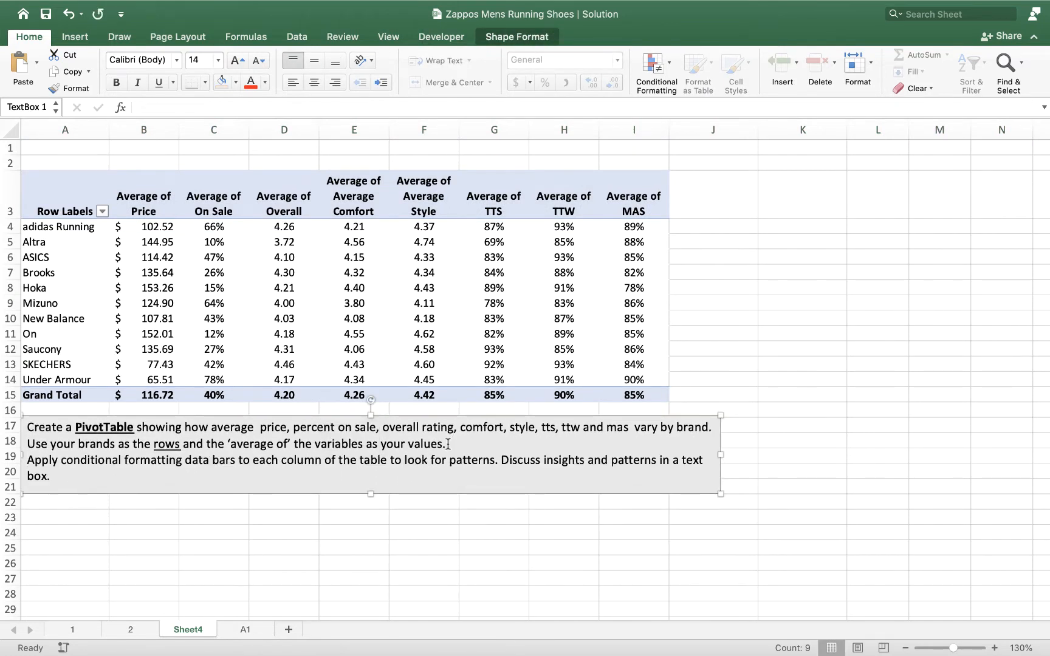
{"action": "key", "text": "Return"}
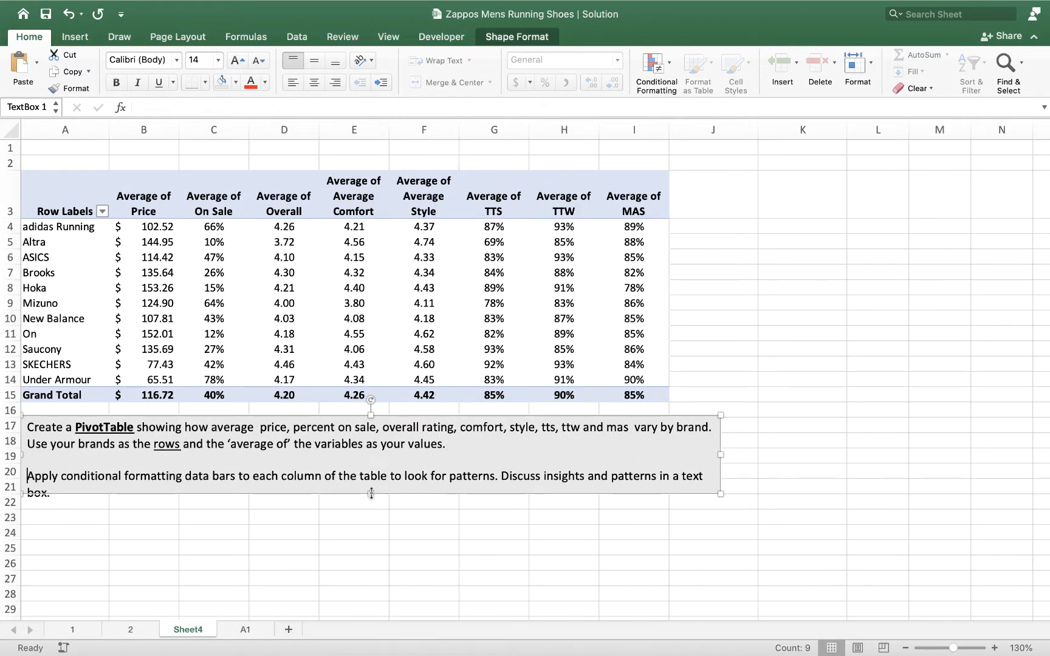
Set the "Discuss insights and patterns" sentence apart with a blank line, and resize the text box down to row 23 and to the PivotTable's width
{"action": "left_click_drag", "start_coordinate": [371, 493], "coordinate": [371, 523]}
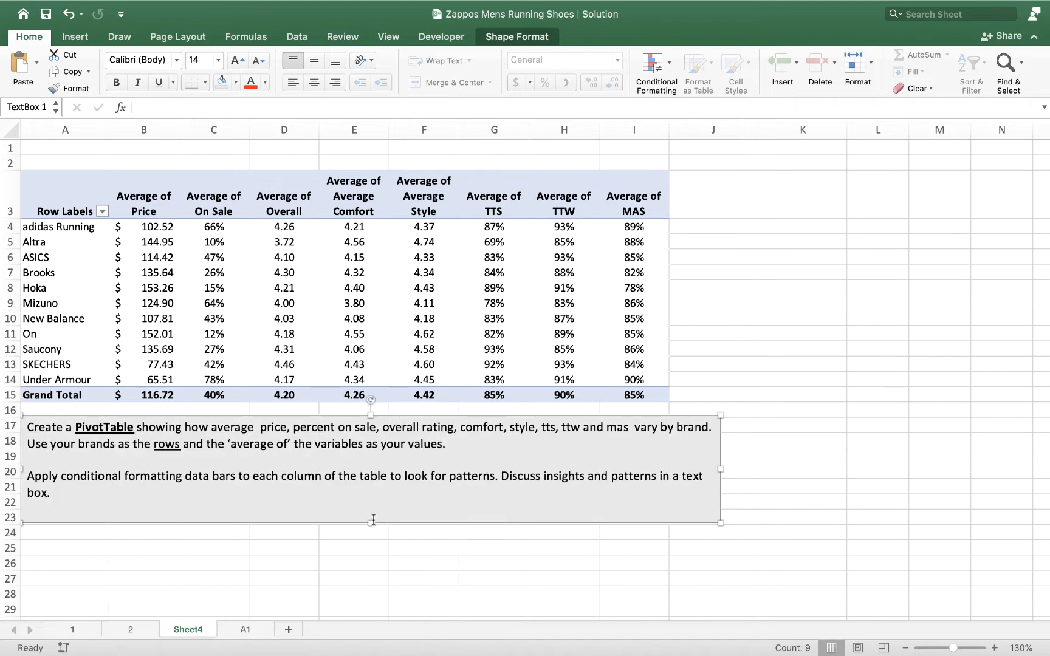
{"action": "left_click", "coordinate": [504, 476]}
{"action": "key", "text": "Return"}
{"action": "key", "text": "Return"}
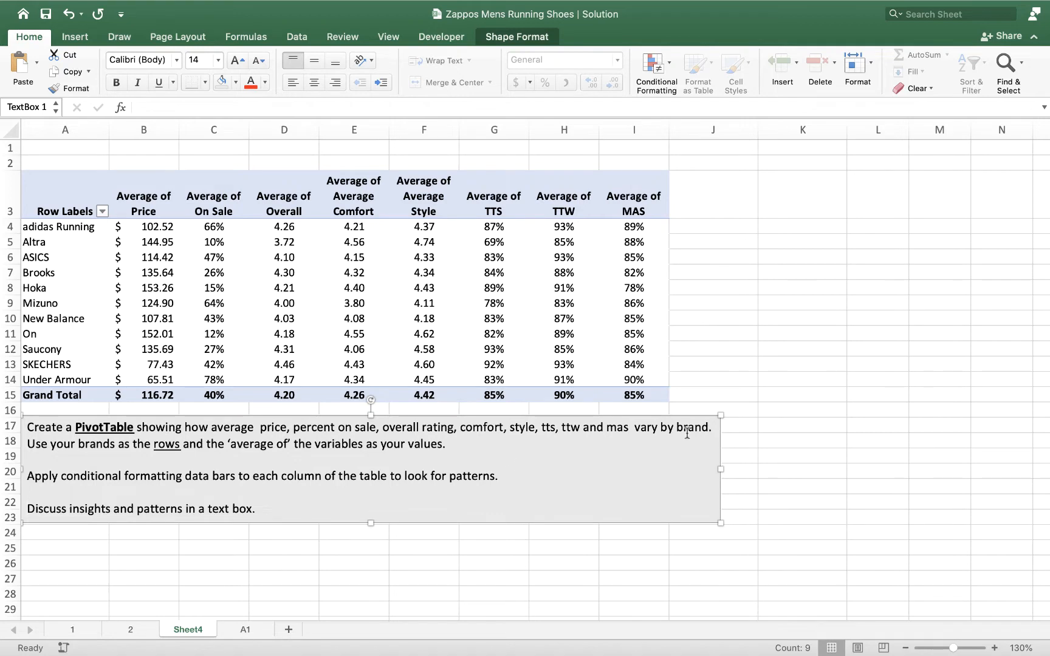
{"action": "left_click_drag", "start_coordinate": [722, 469], "coordinate": [670, 464]}
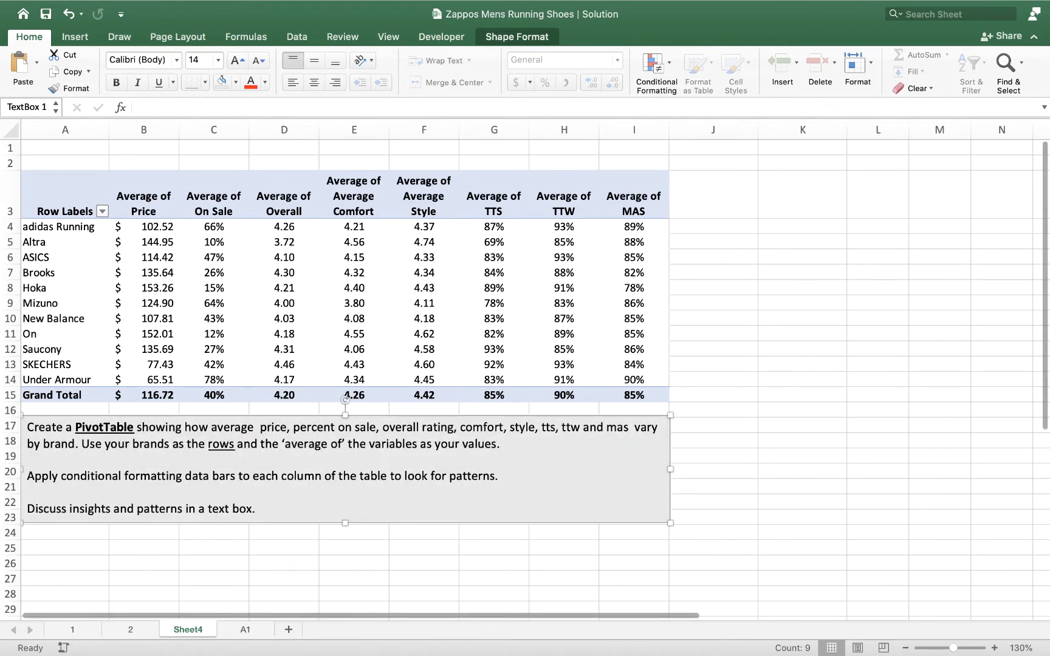
Zoom the sheet to 140% and delete the empty rows 1 and 2 above the PivotTable
{"action": "left_click", "coordinate": [994, 648]}
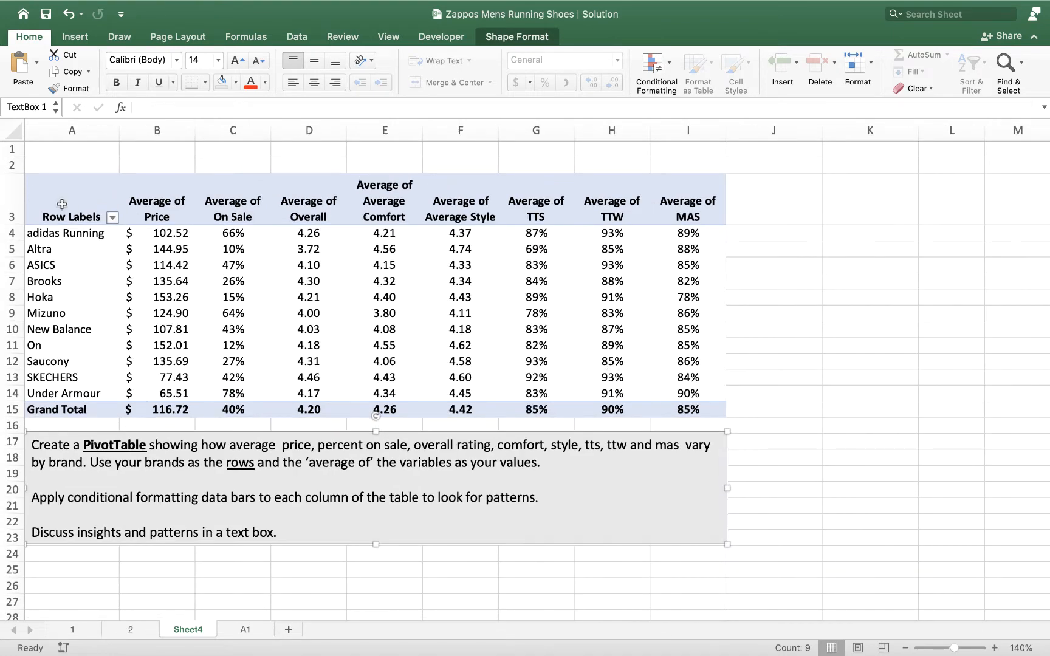
{"action": "left_click", "coordinate": [15, 150]}
{"action": "left_click_drag", "start_coordinate": [15, 150], "coordinate": [15, 160]}
{"action": "right_click", "coordinate": [14, 160]}
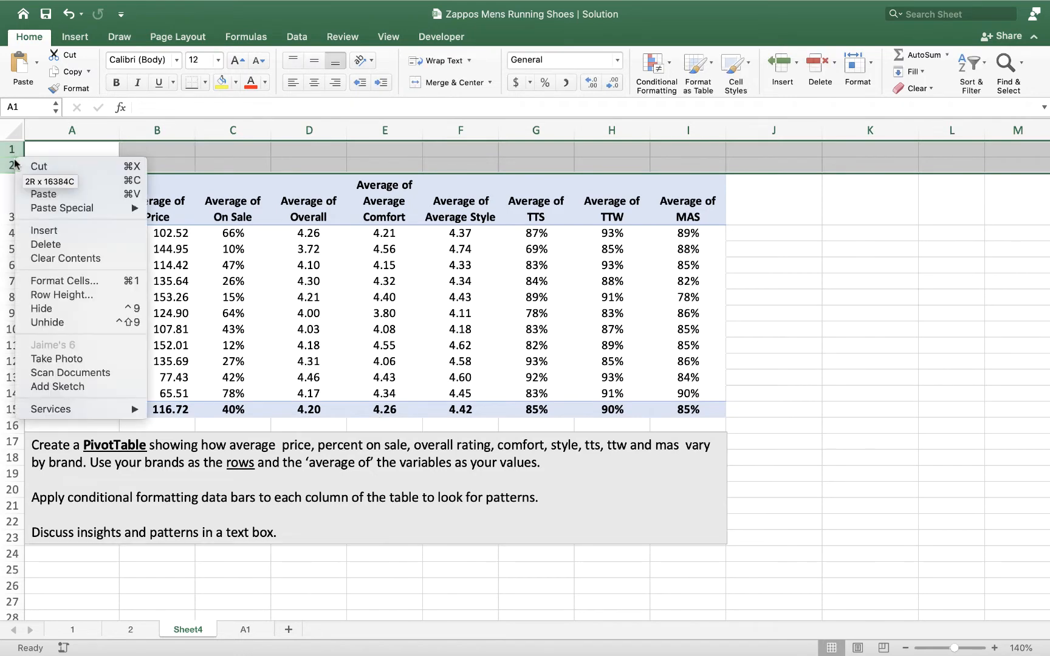
{"action": "left_click", "coordinate": [51, 244]}
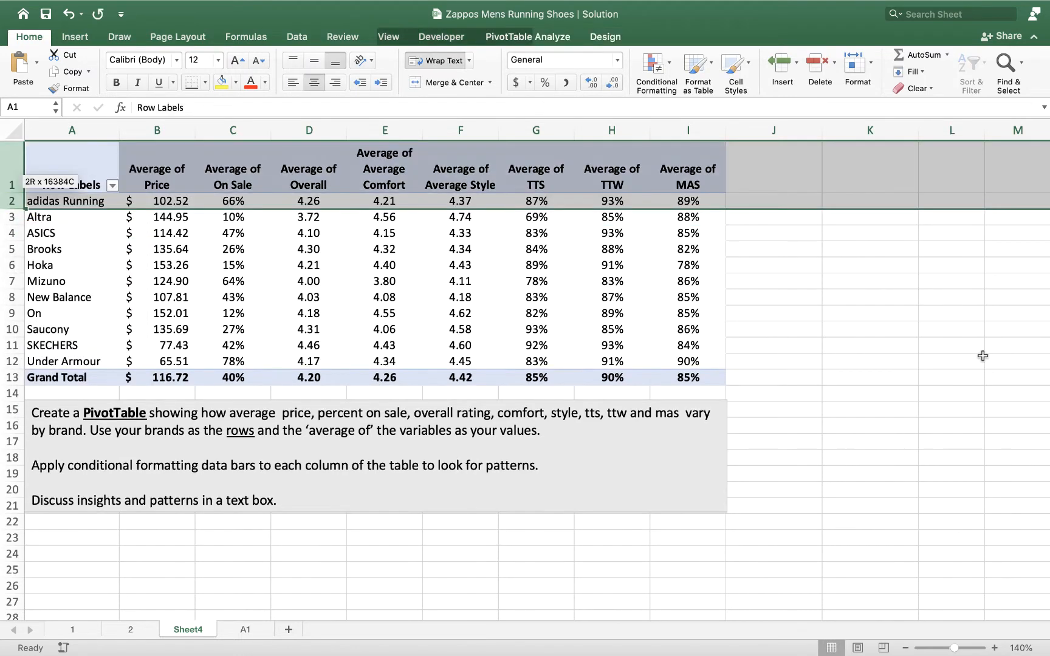
{"action": "left_click", "coordinate": [945, 359]}
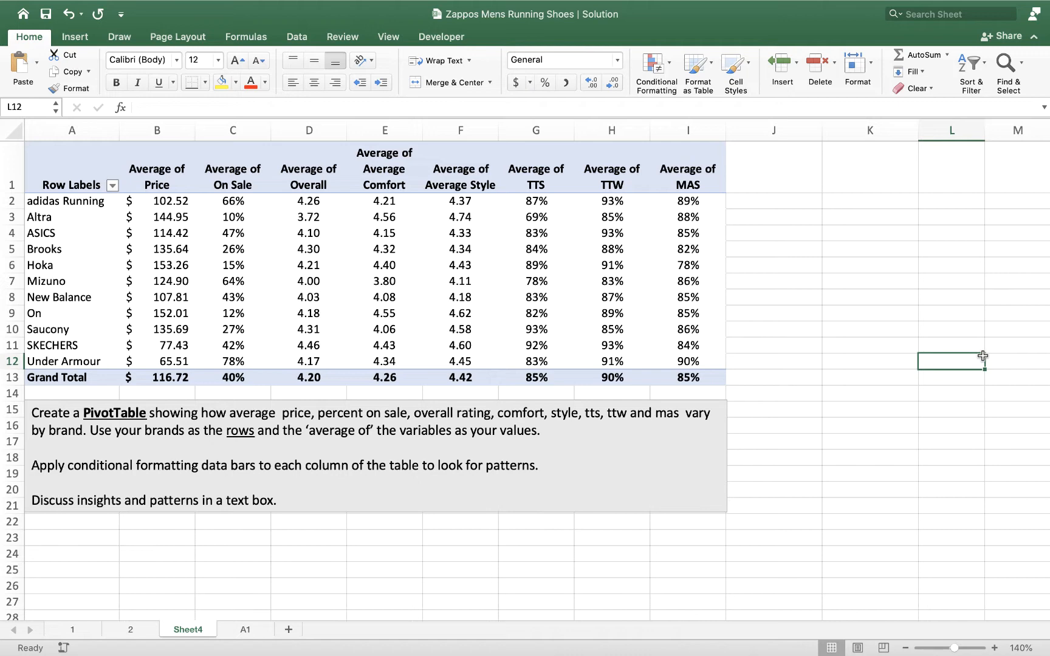
Review the data bars and written insights on sheet A1, and examine the average price and on-sale columns B1:C13 on Sheet4
{"action": "left_click", "coordinate": [243, 629]}
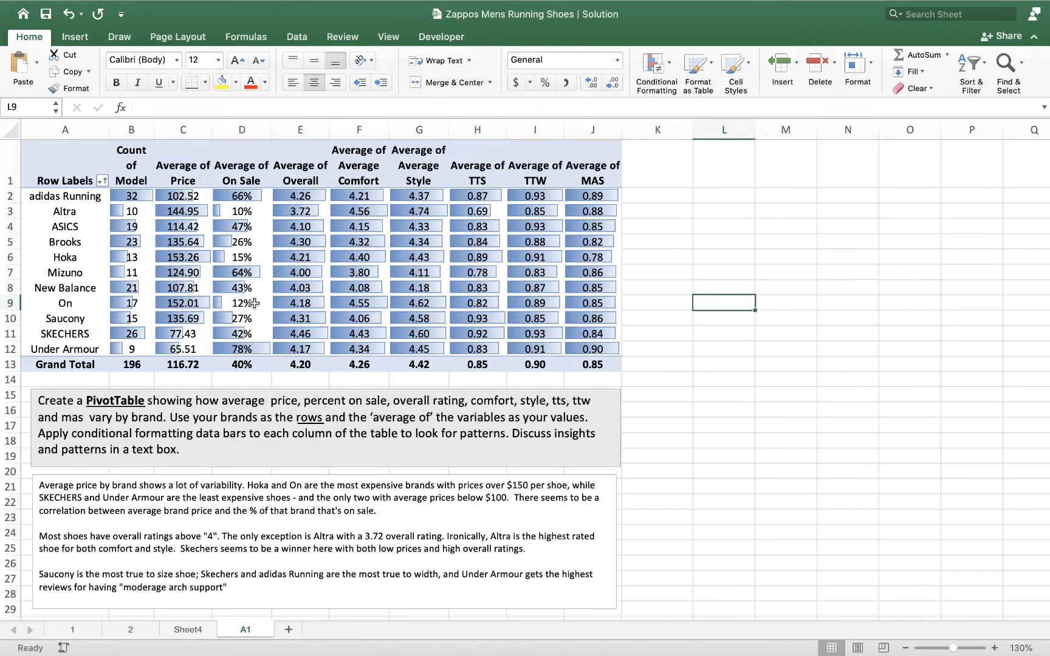
{"action": "left_click", "coordinate": [192, 630]}
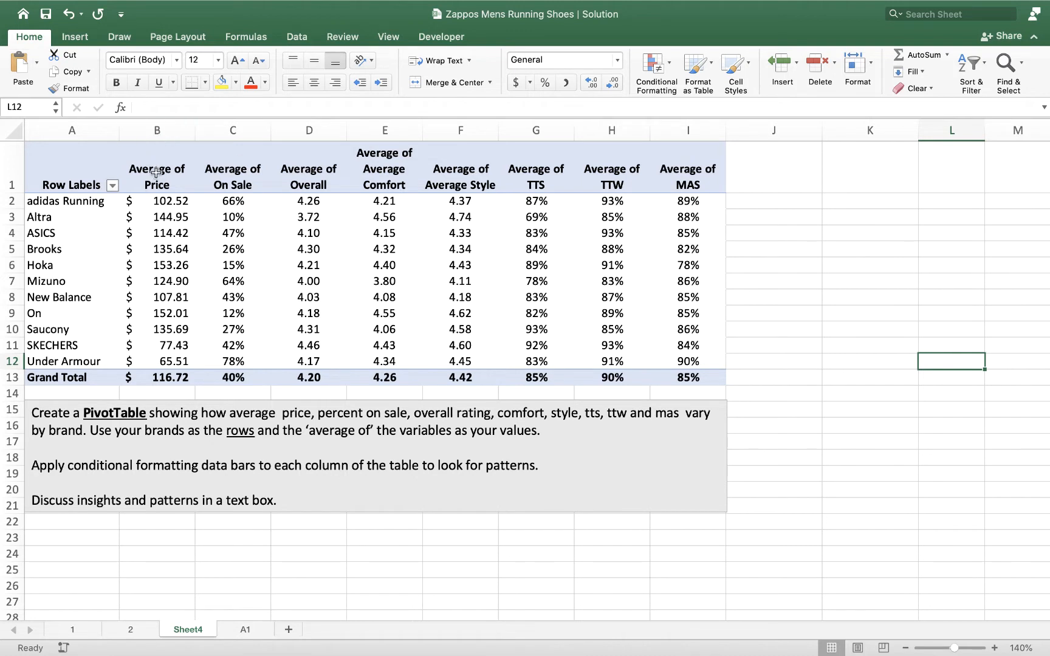
{"action": "left_click_drag", "start_coordinate": [151, 178], "coordinate": [233, 377]}
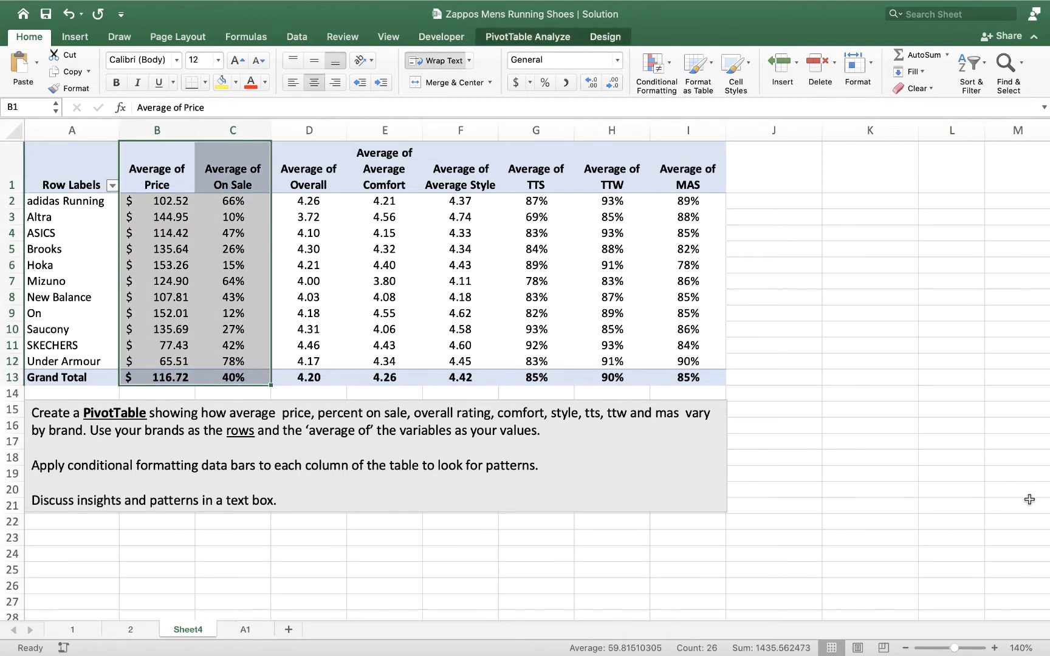
Apply red gradient-fill data bars to the brands' average price values in B2:B12, leaving out the grand total
{"action": "left_click", "coordinate": [156, 202]}
{"action": "left_click_drag", "start_coordinate": [157, 210], "coordinate": [153, 361]}
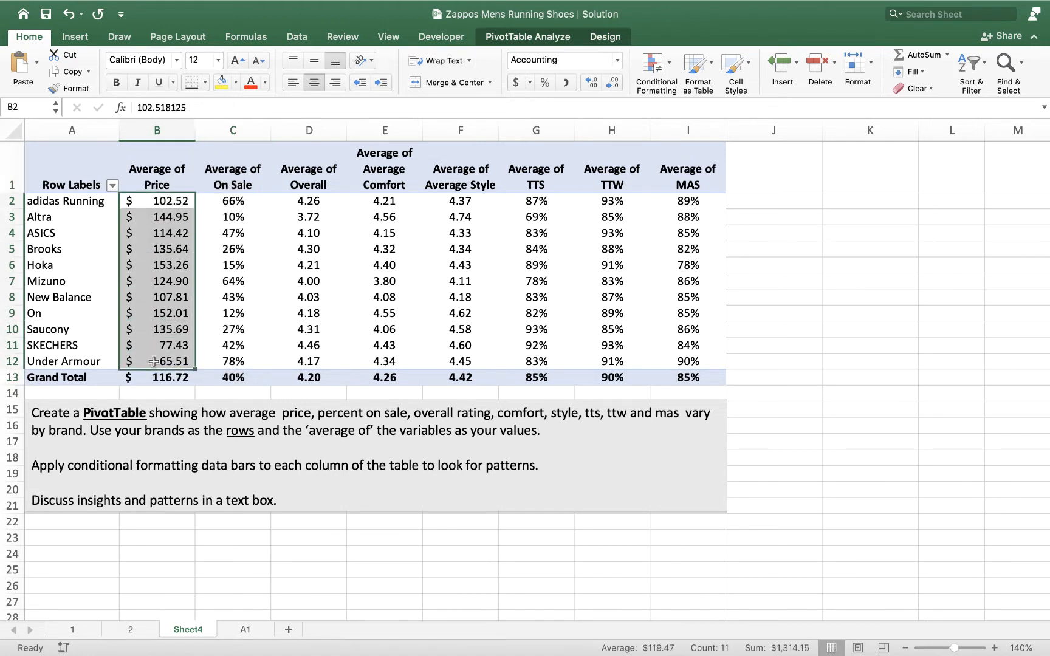
{"action": "left_click", "coordinate": [667, 65]}
{"action": "mouse_move", "coordinate": [734, 139]}
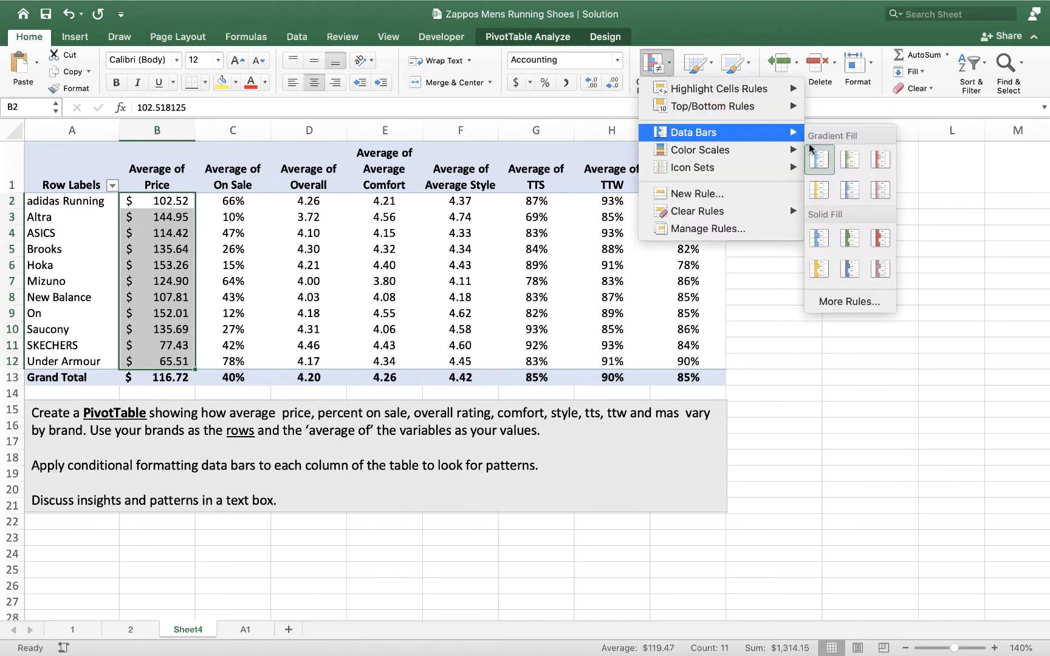
{"action": "left_click", "coordinate": [878, 161]}
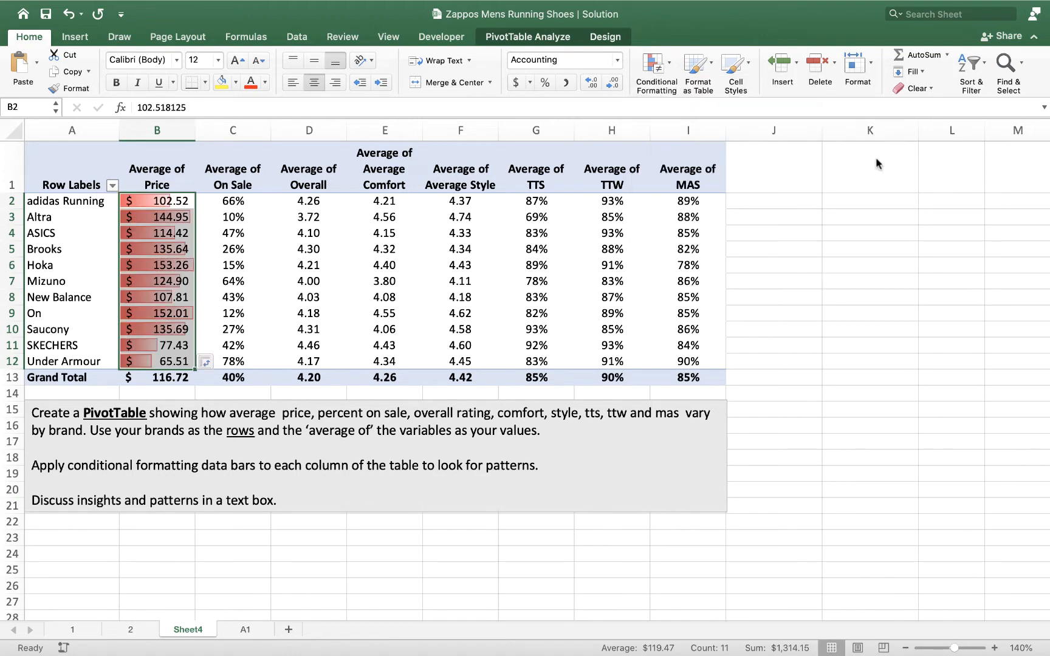
{"action": "left_click", "coordinate": [904, 250]}
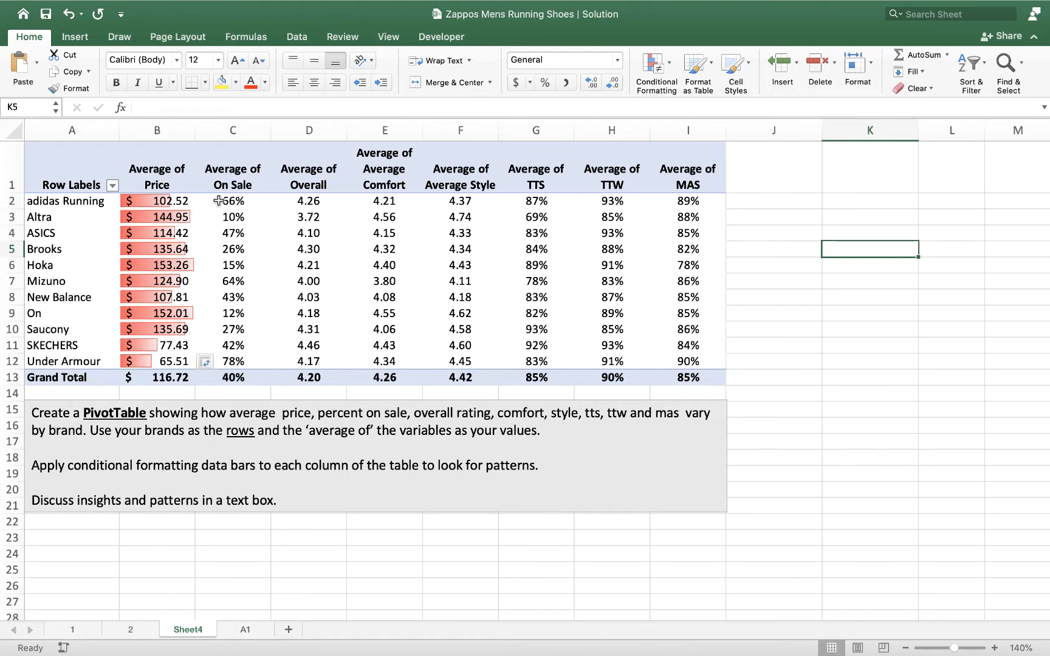
Apply gradient-fill data bars to the average On Sale values in C2:C12, settling on red instead of purple
{"action": "left_click_drag", "start_coordinate": [219, 201], "coordinate": [271, 333]}
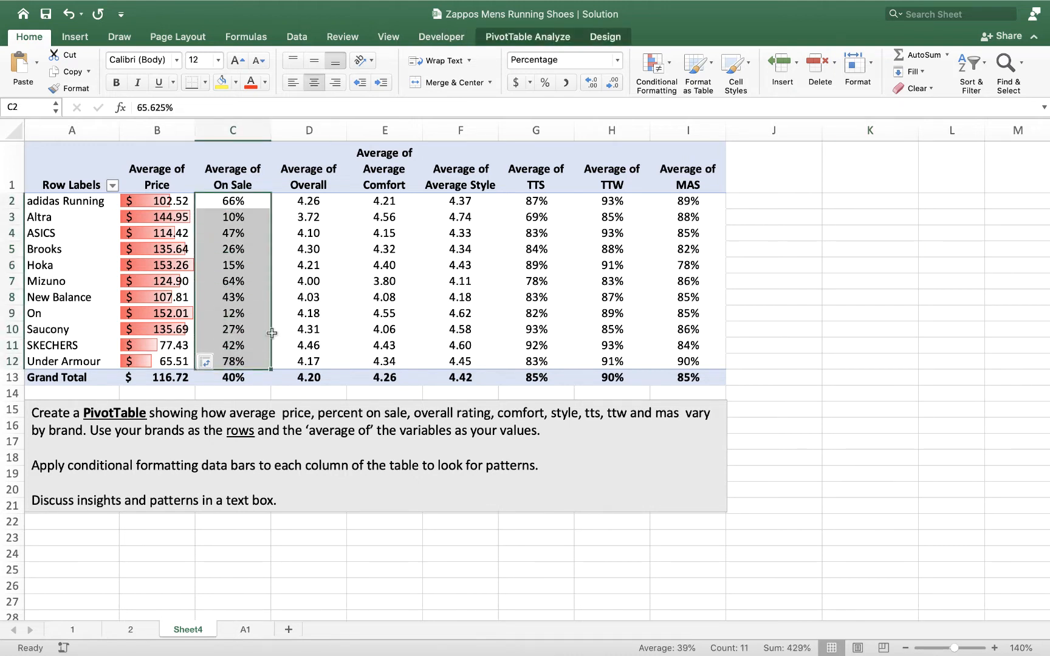
{"action": "left_click", "coordinate": [671, 62]}
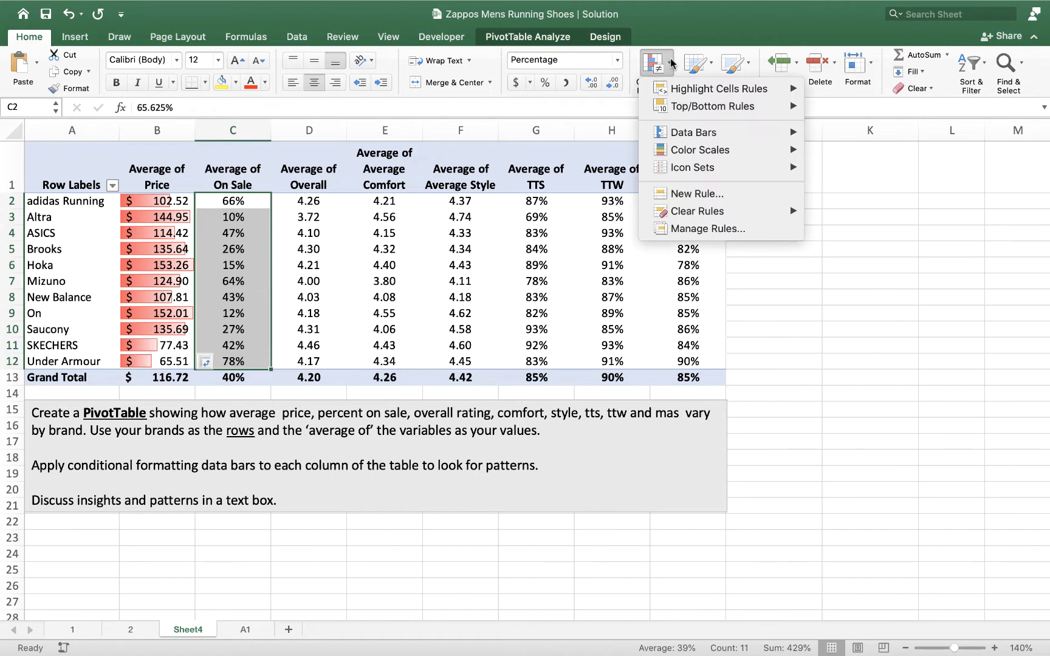
{"action": "mouse_move", "coordinate": [700, 130]}
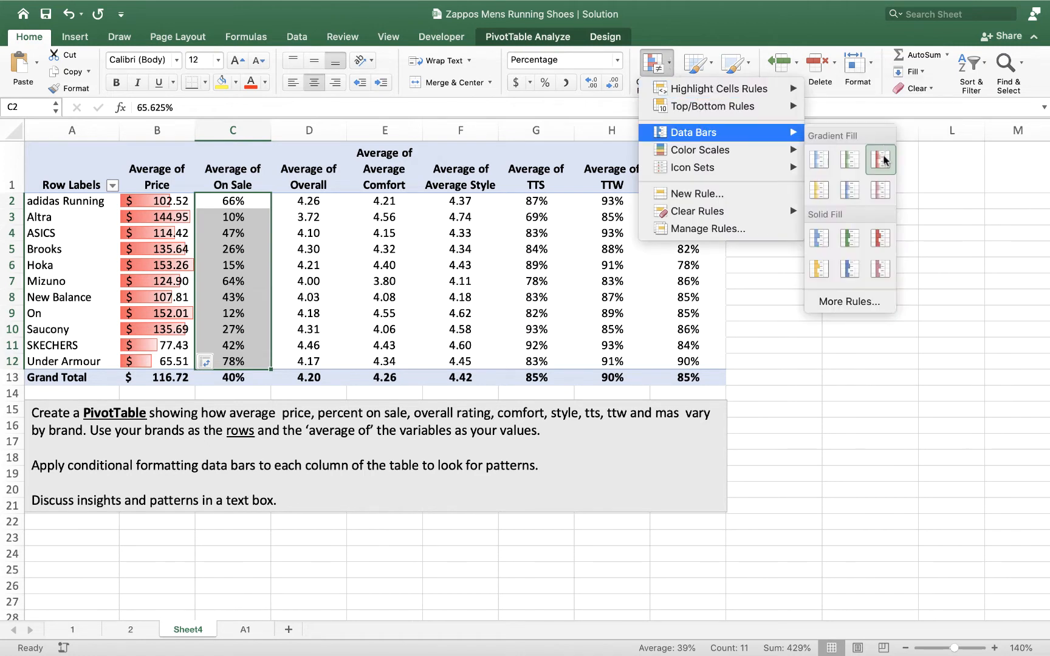
{"action": "left_click", "coordinate": [885, 186]}
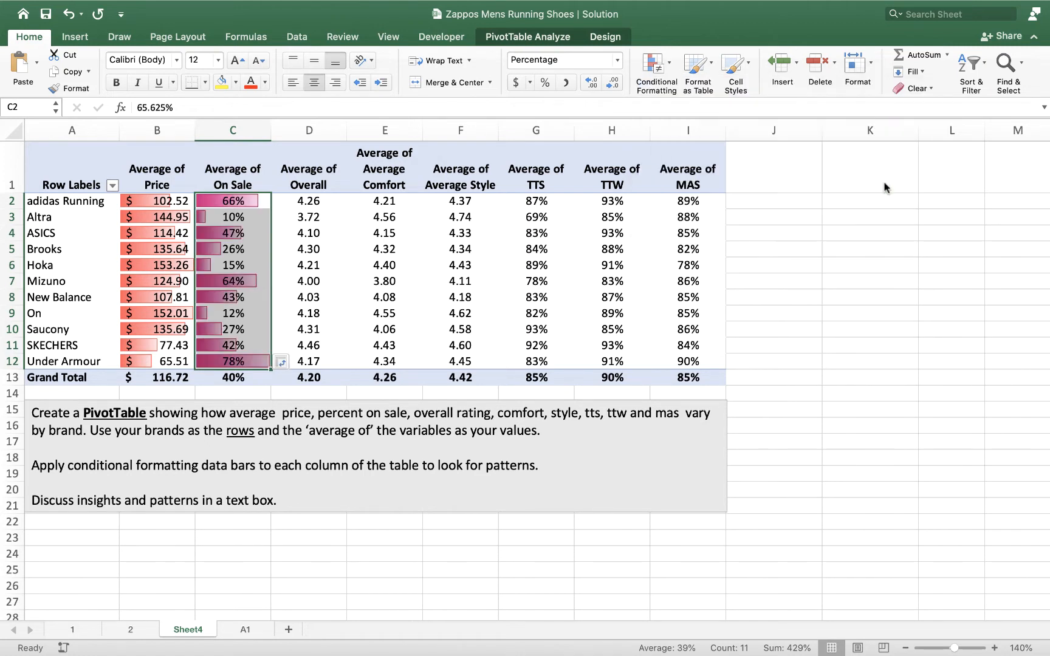
{"action": "left_click", "coordinate": [671, 72]}
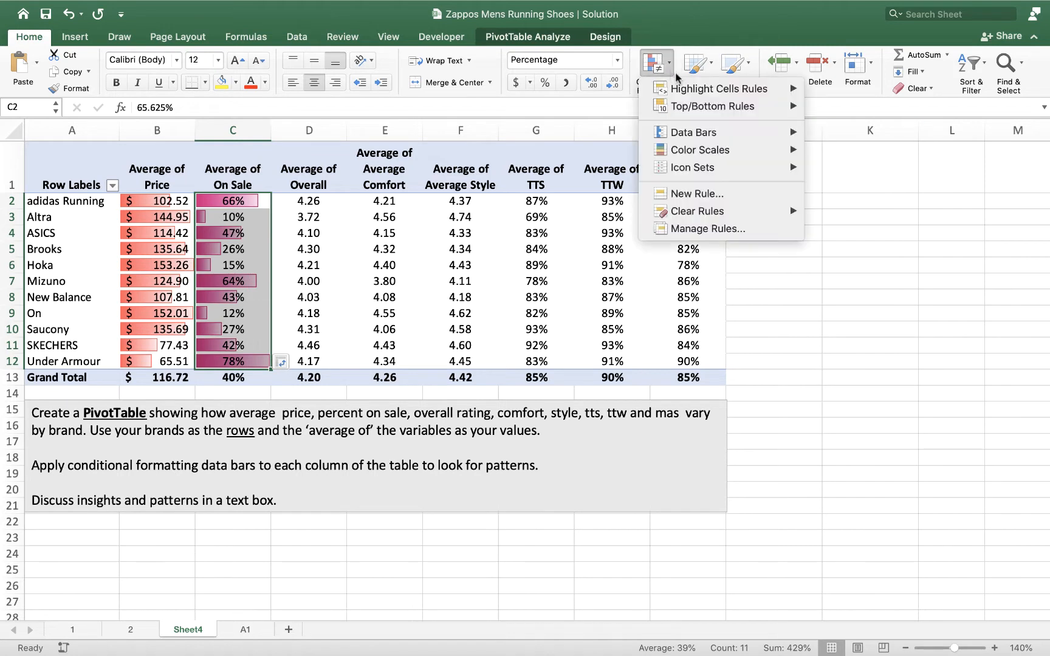
{"action": "mouse_move", "coordinate": [699, 132]}
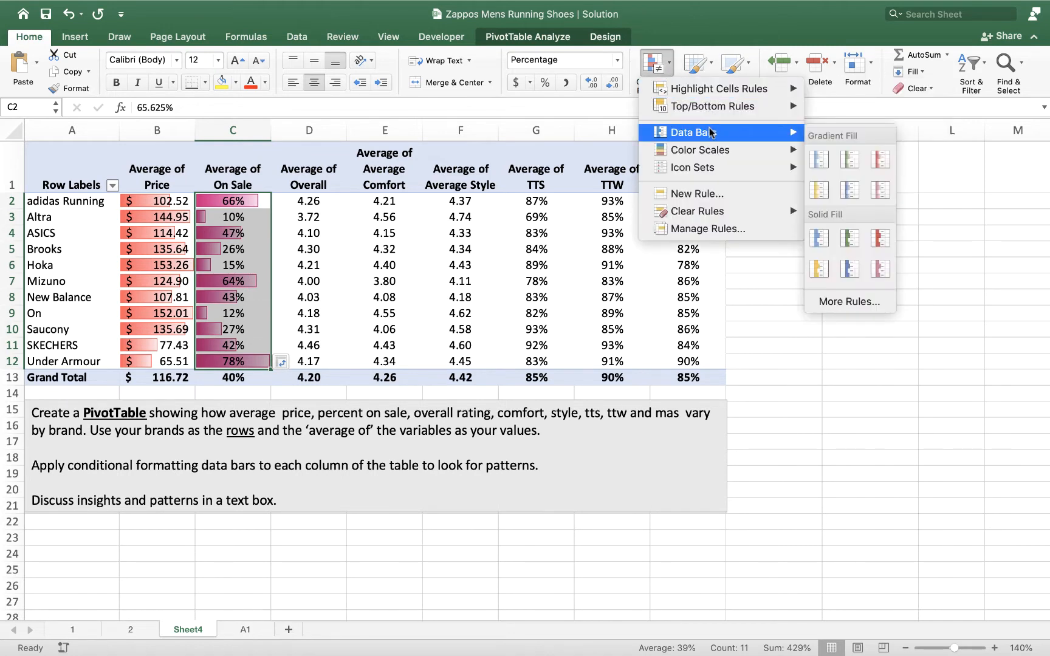
{"action": "left_click", "coordinate": [875, 155]}
{"action": "left_click", "coordinate": [866, 232]}
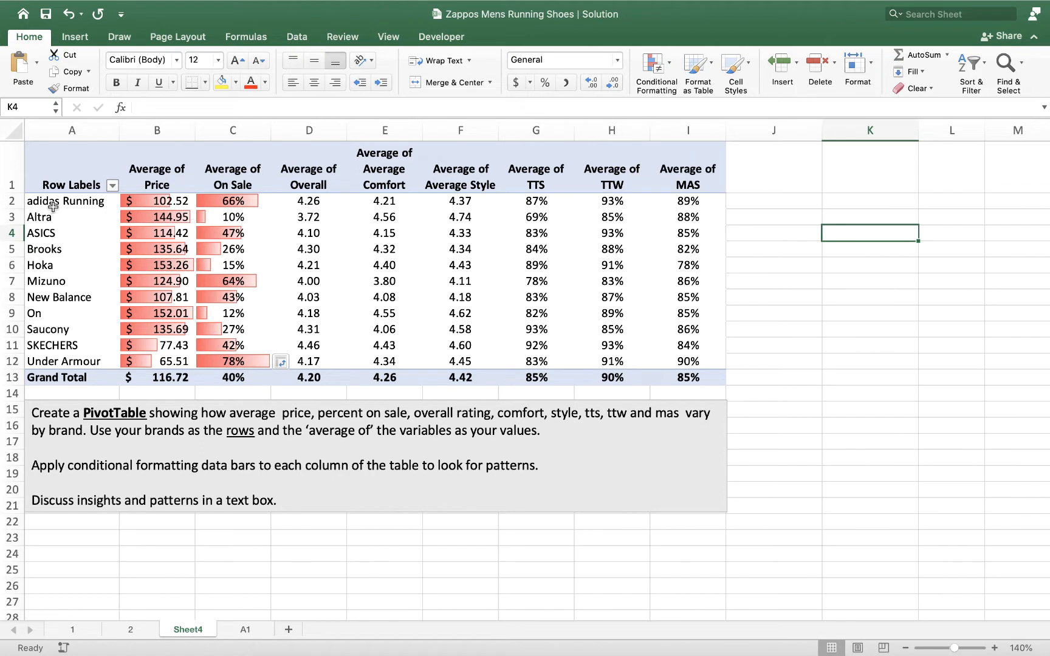
Sort the PivotTable's brands in ascending order by Average of Price
{"action": "left_click", "coordinate": [112, 186]}
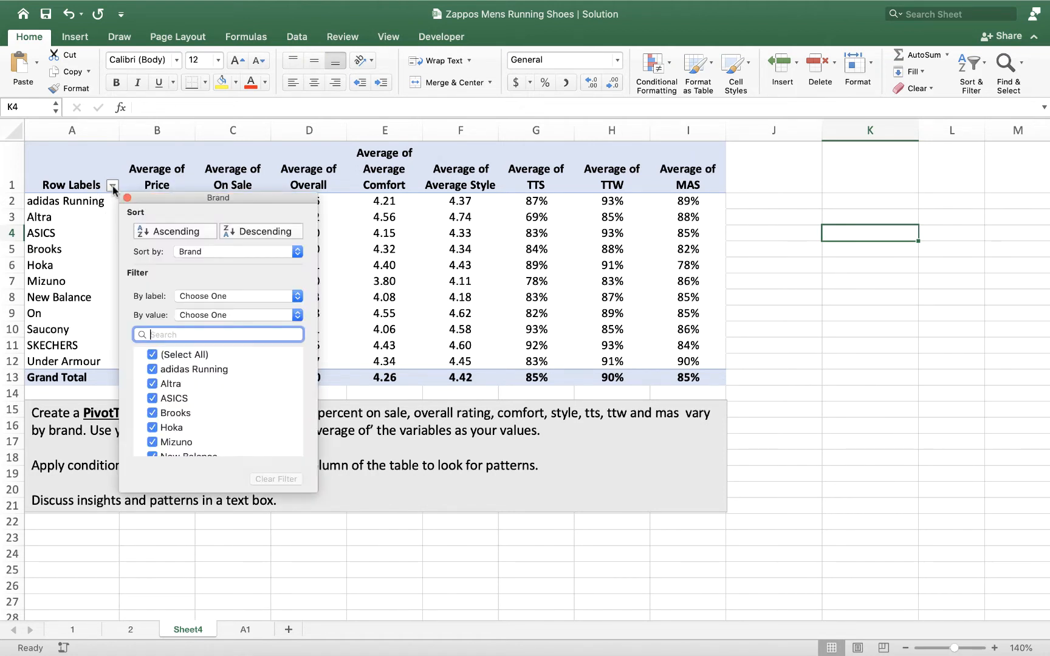
{"action": "left_click", "coordinate": [193, 253]}
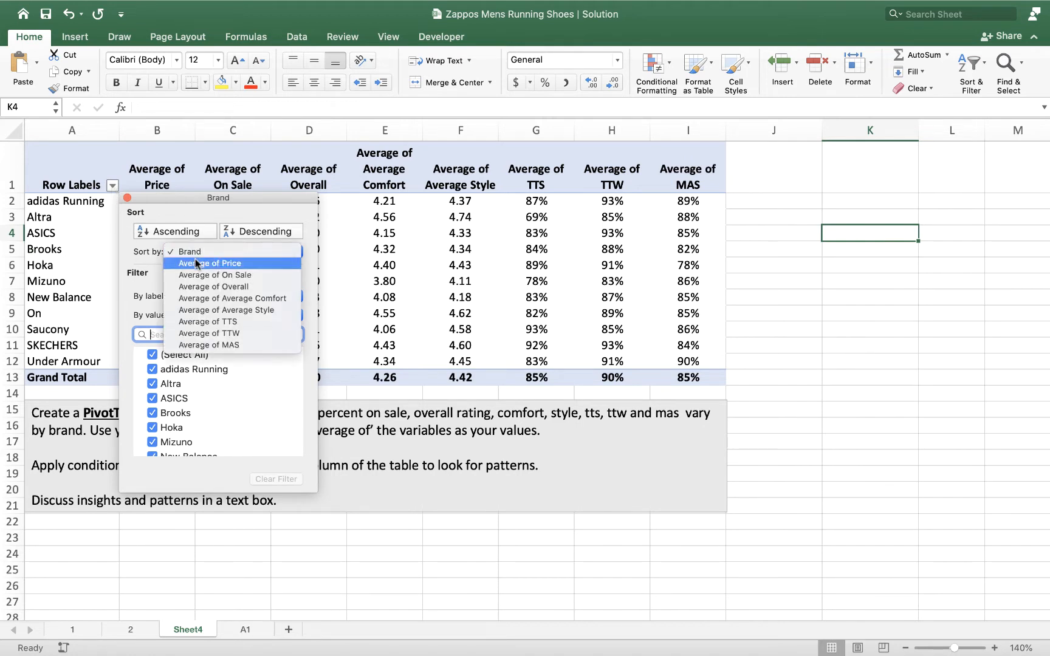
{"action": "left_click", "coordinate": [195, 262]}
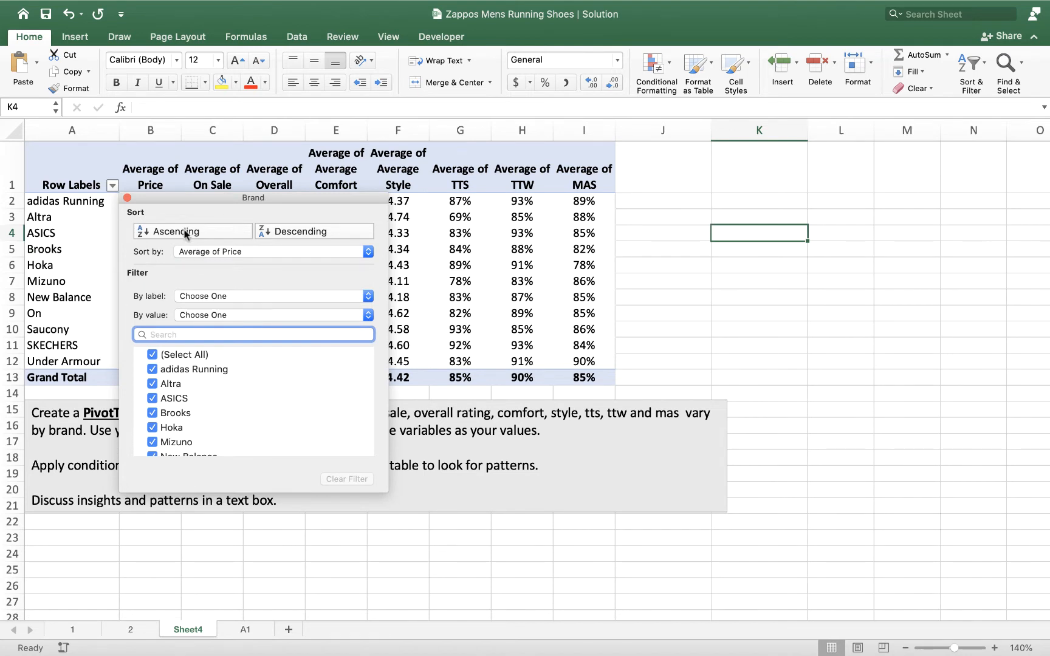
{"action": "left_click", "coordinate": [186, 233]}
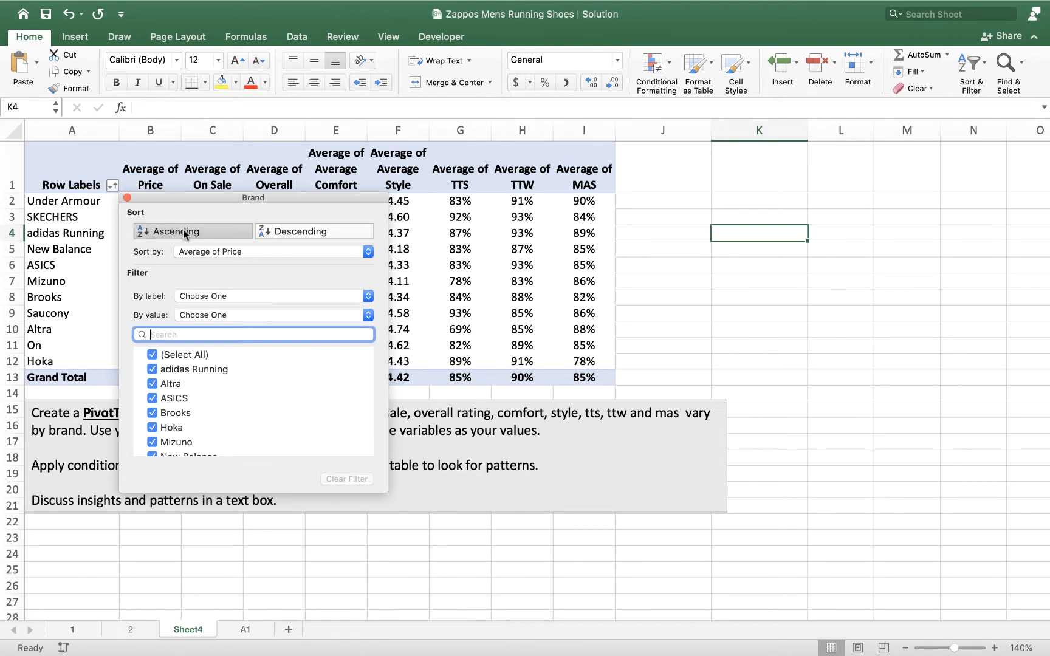
{"action": "left_click", "coordinate": [127, 198]}
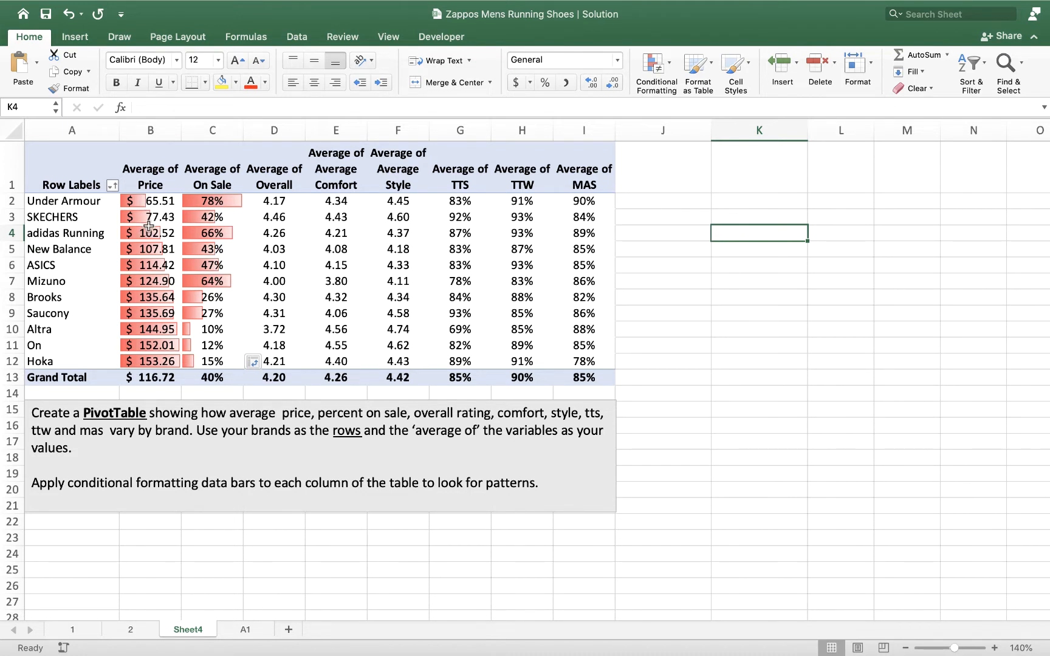
Extend the instructions text box downward so all its text fits, and check the written insights on sheet A1 before returning to Sheet4
{"action": "left_click", "coordinate": [286, 499]}
{"action": "left_click_drag", "start_coordinate": [320, 512], "coordinate": [321, 534]}
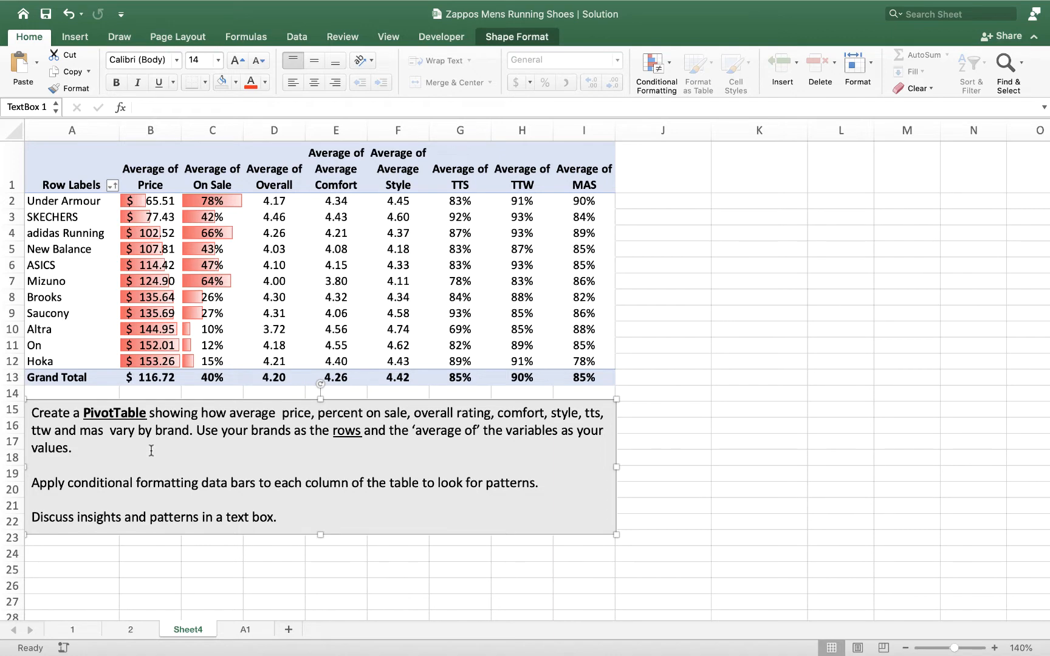
{"action": "left_click", "coordinate": [246, 629]}
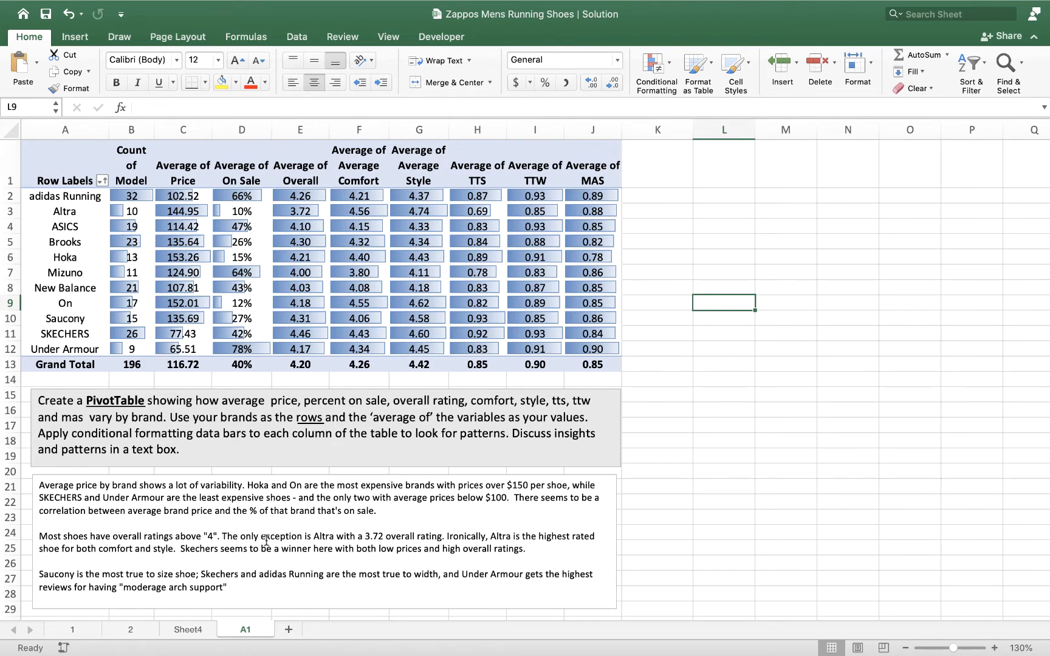
{"action": "left_click", "coordinate": [188, 630]}
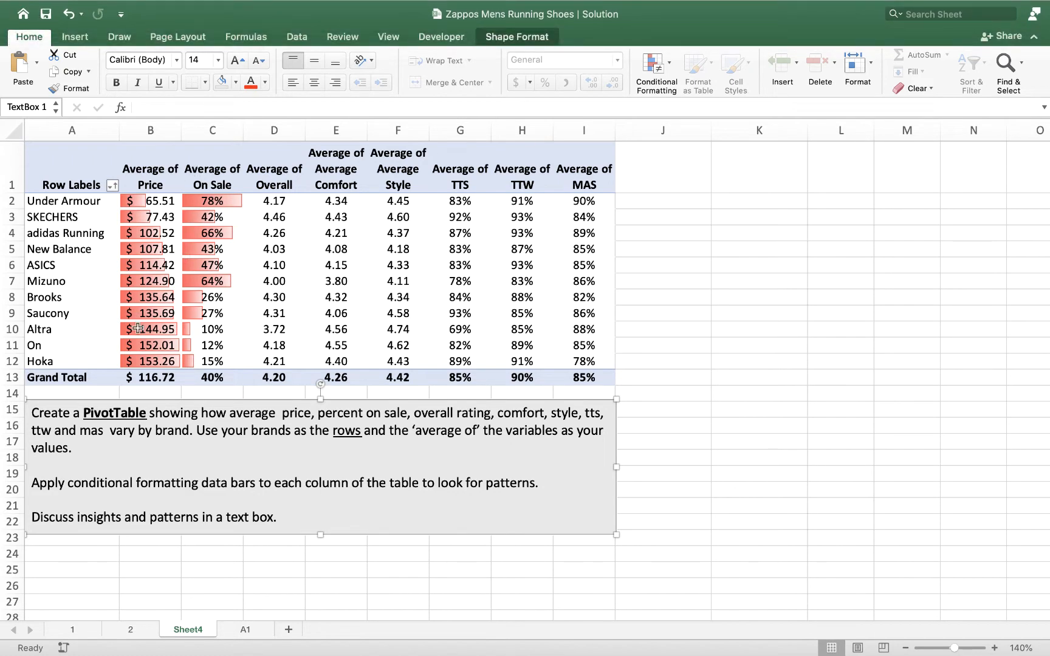
Insert an empty text box beside the PivotTable, spanning from column J to column M and from row 1 to about row 22
{"action": "left_click", "coordinate": [79, 39]}
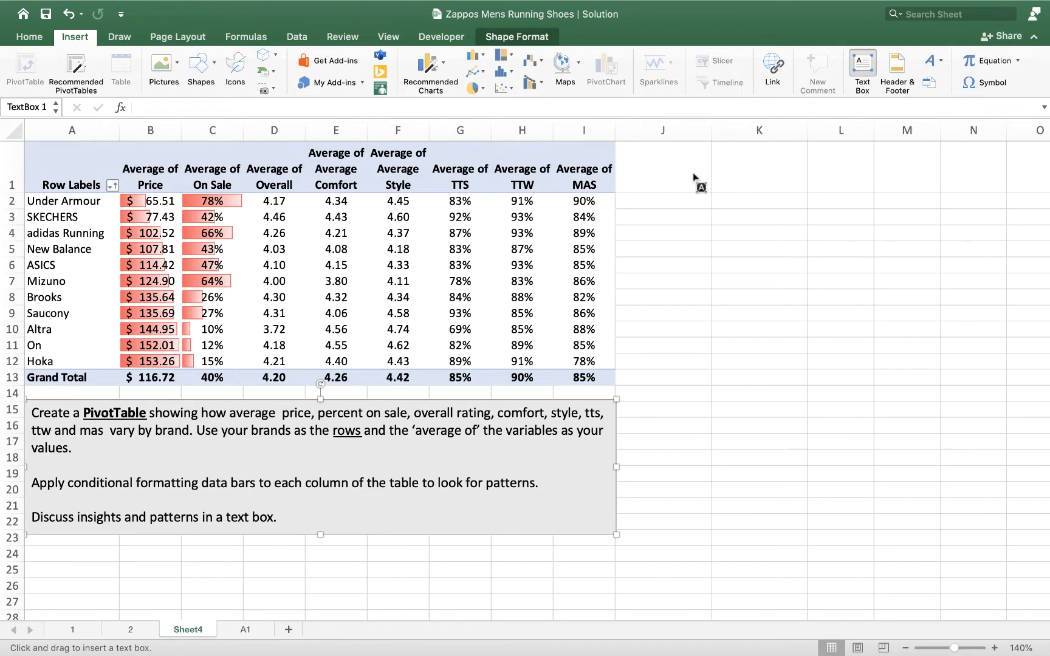
{"action": "left_click", "coordinate": [667, 175]}
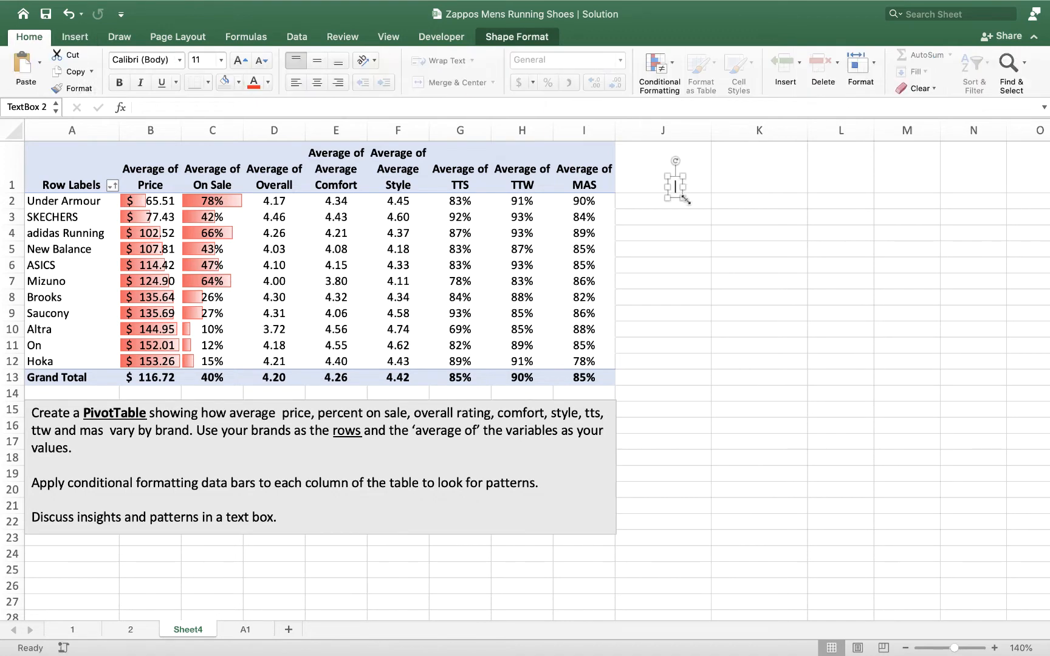
{"action": "left_click_drag", "start_coordinate": [684, 198], "coordinate": [108, 516]}
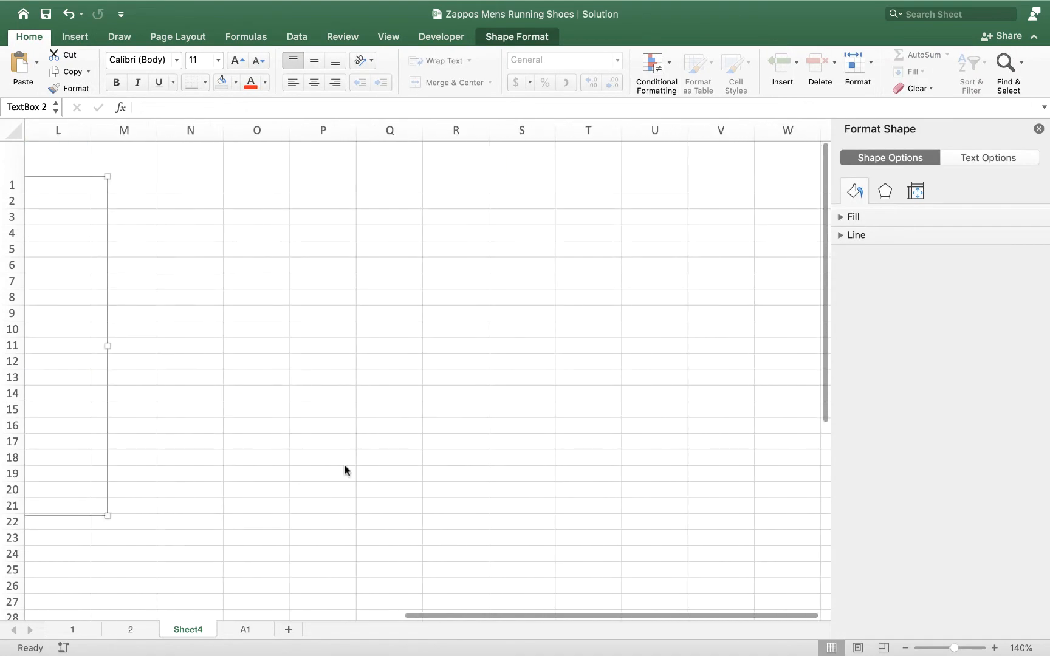
{"action": "left_click", "coordinate": [1038, 129]}
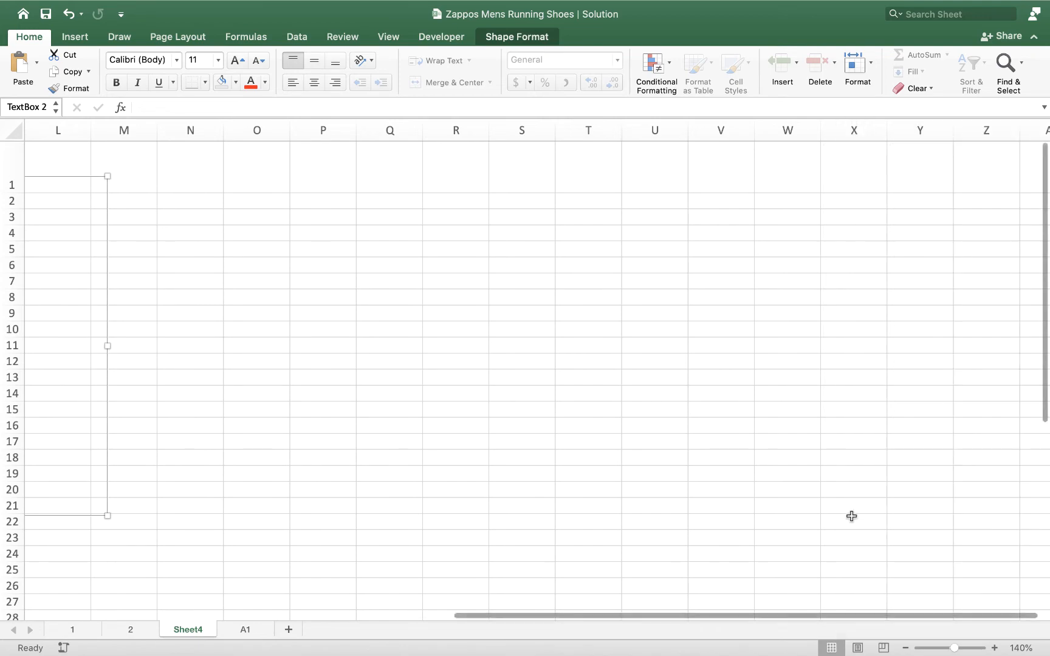
{"action": "left_click_drag", "start_coordinate": [724, 615], "coordinate": [288, 610]}
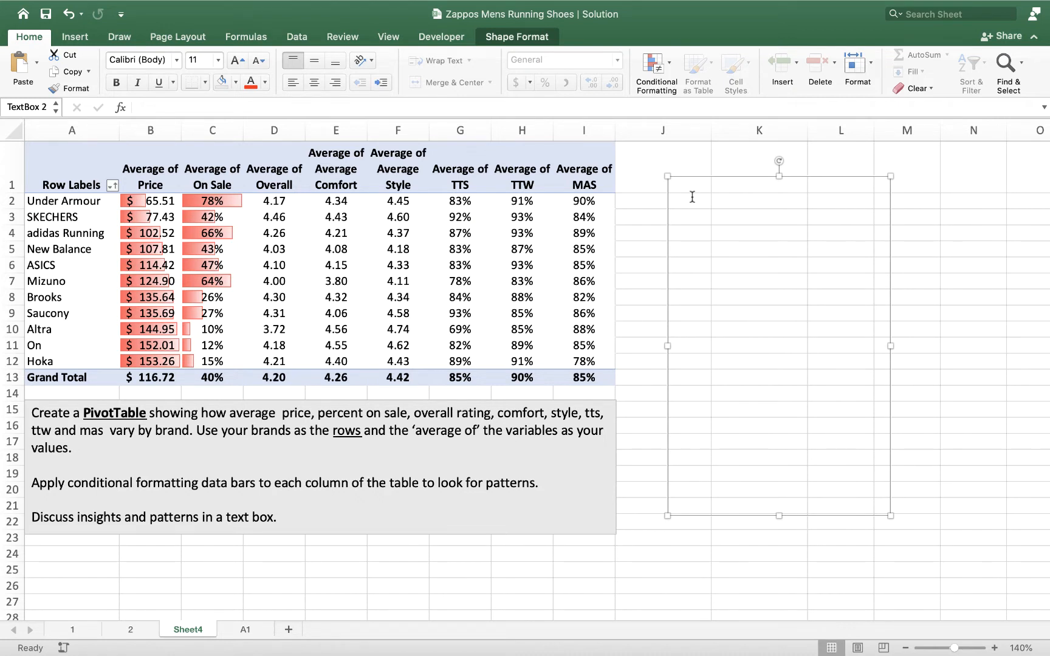
Enter the first insight in the text box: "The highest priced shoes are Hoka and On, each of which have average prices above $150.00."
{"action": "type", "text": "The h"}
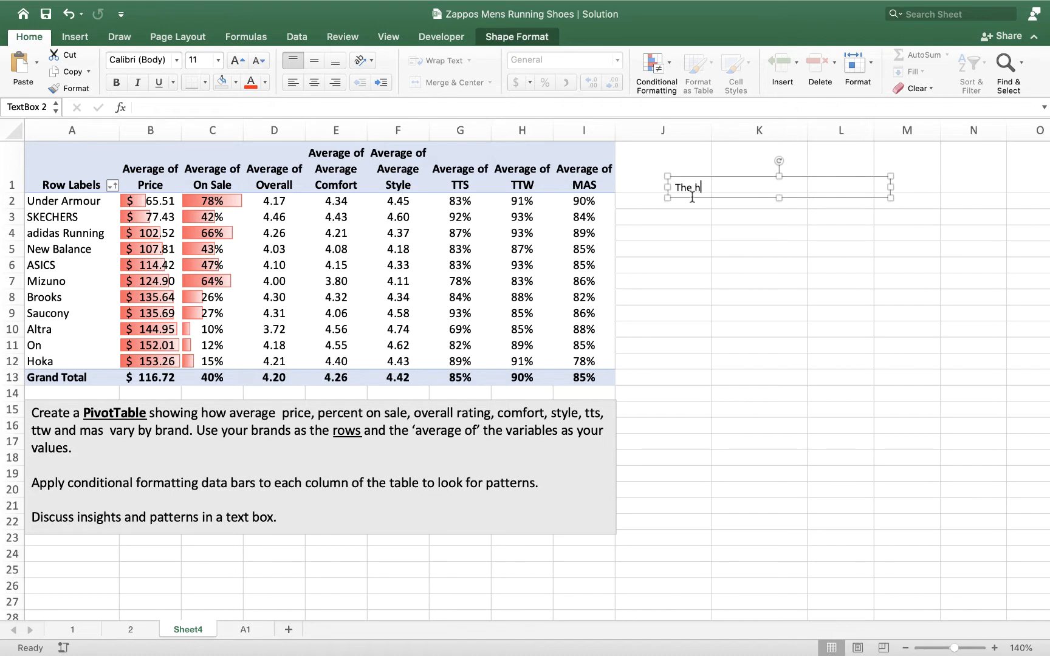
{"action": "type", "text": "ighest pric"}
{"action": "type", "text": "ed s"}
{"action": "key", "text": "BackSpace"}
{"action": "type", "text": "d shoes are Hok"}
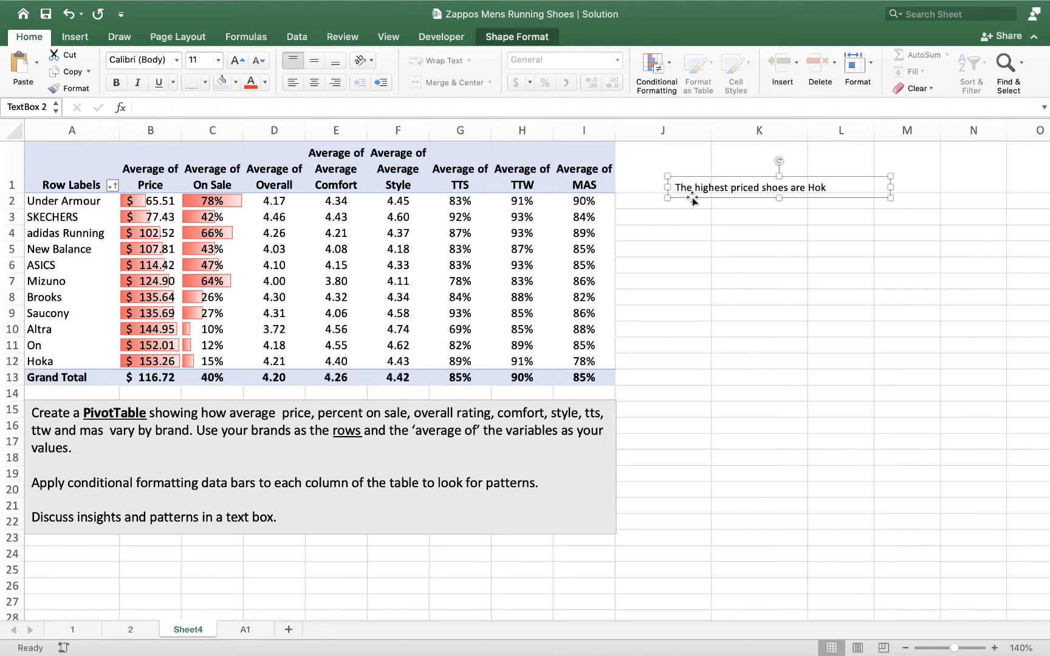
{"action": "type", "text": "a and On, each of whic"}
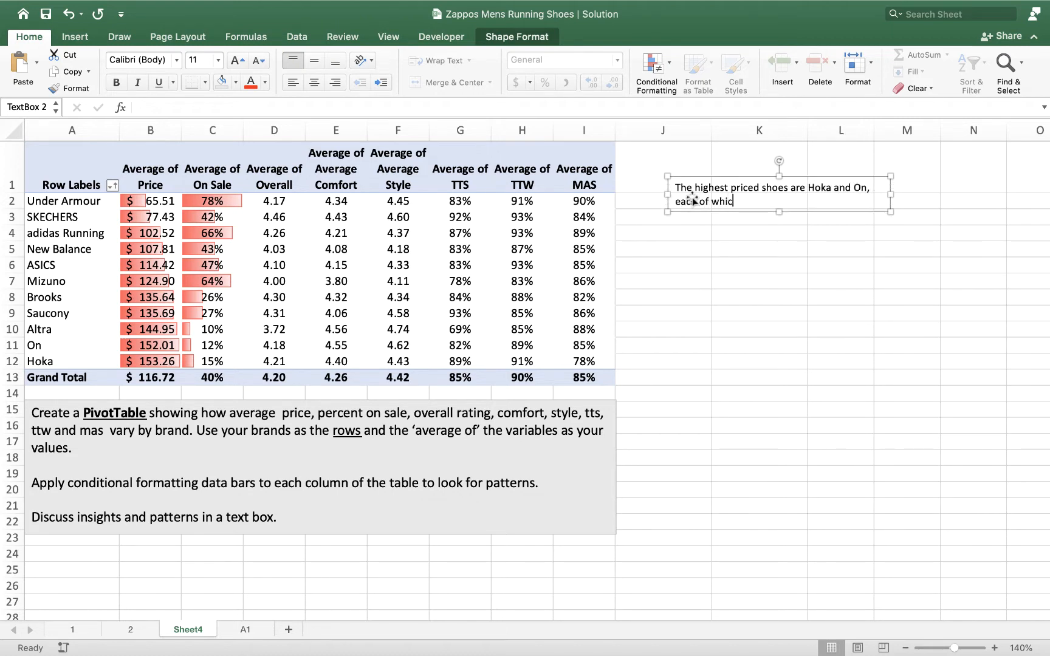
{"action": "type", "text": "h have average prices above"}
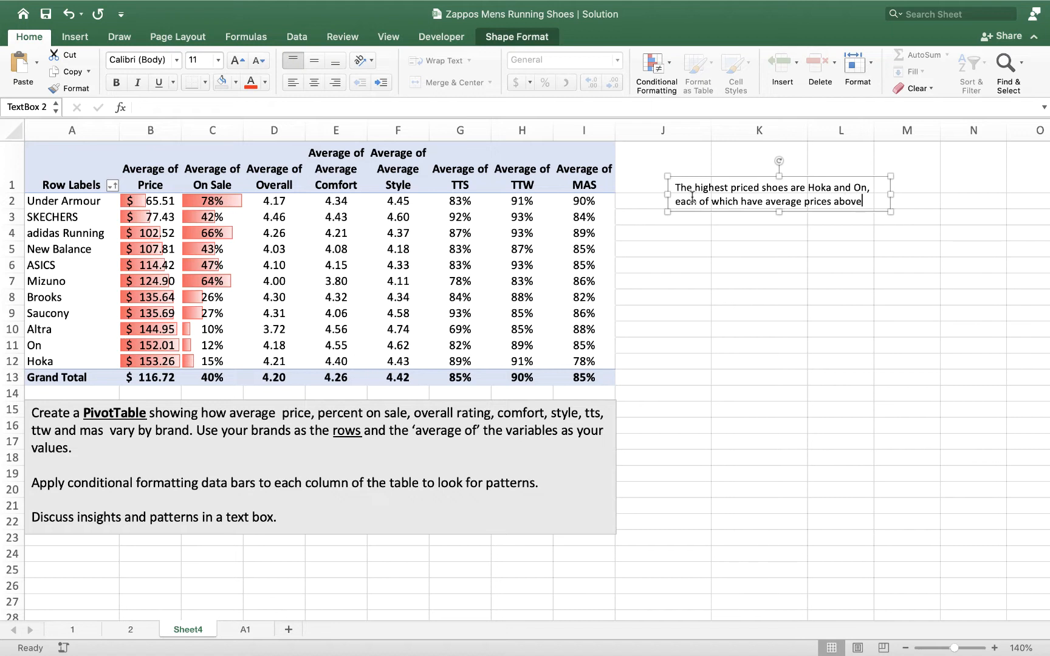
{"action": "type", "text": " $150.0"}
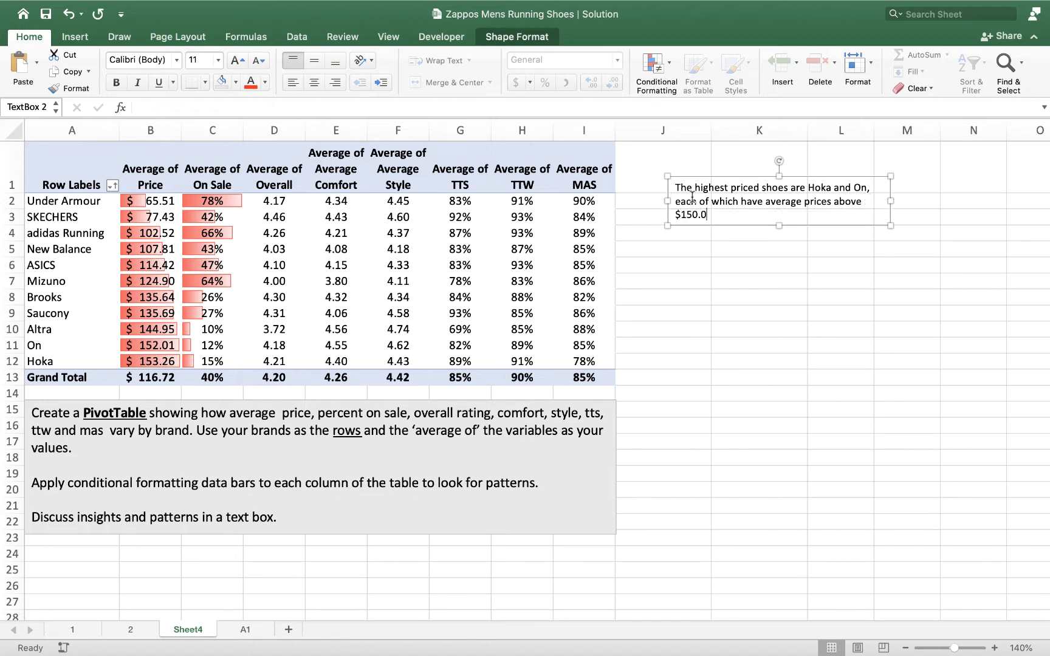
{"action": "type", "text": "0."}
{"action": "key", "text": "Return"}
{"action": "key", "text": "Return"}
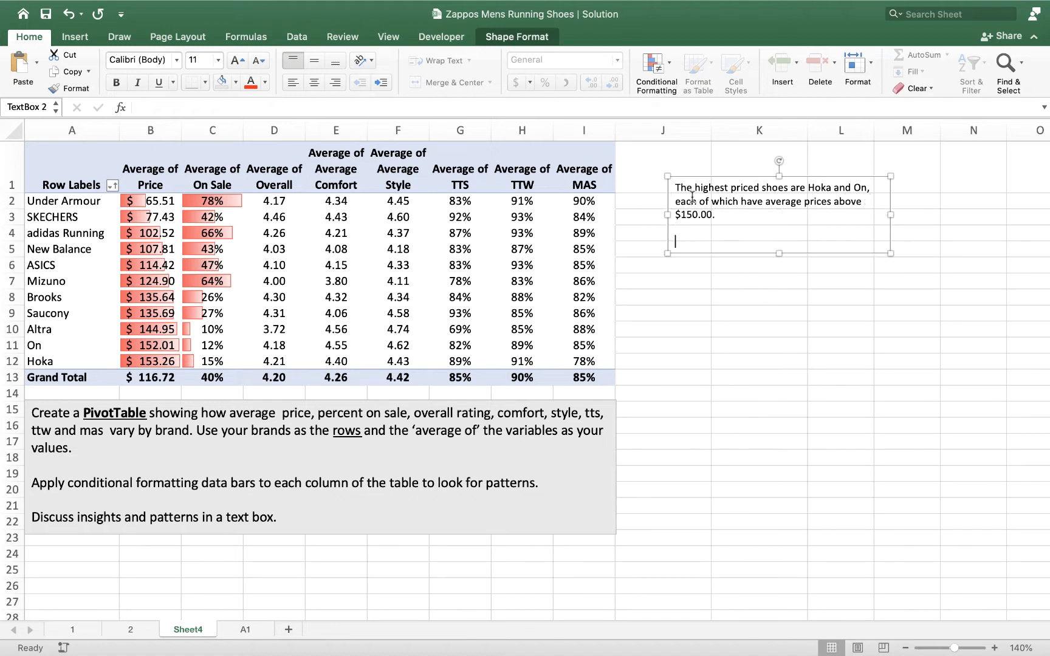
Add a second paragraph: "The least expensive shoes (and the only ones with prices below $100/pair) are Under Armour and SKECHERS."
{"action": "type", "text": "The least expensive shoes are"}
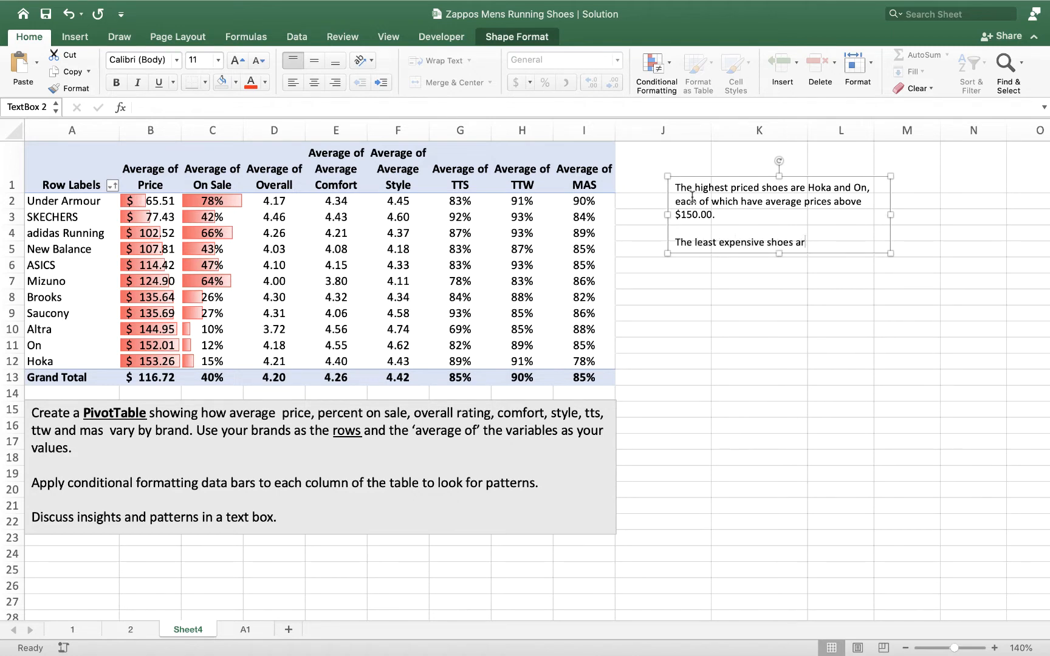
{"action": "key", "text": "BackSpace"}
{"action": "key", "text": "BackSpace"}
{"action": "key", "text": "BackSpace"}
{"action": "type", "text": "(av"}
{"action": "key", "text": "BackSpace"}
{"action": "key", "text": "BackSpace"}
{"action": "type", "text": "(and the only ones with prices"}
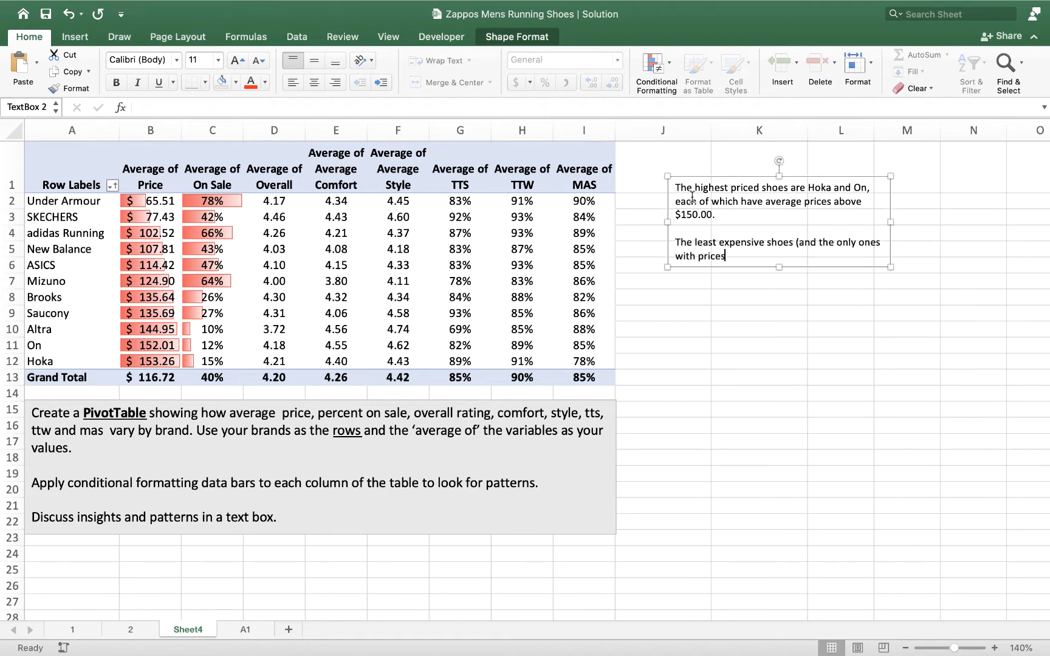
{"action": "type", "text": " below $100/pair) are "}
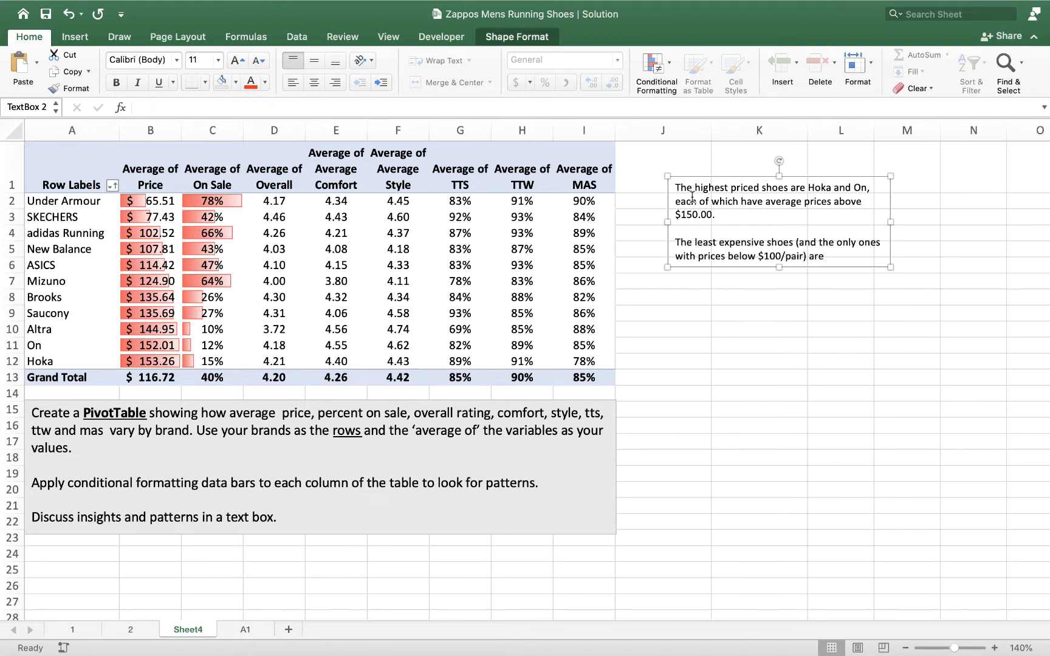
{"action": "type", "text": "Under Armour and Ske"}
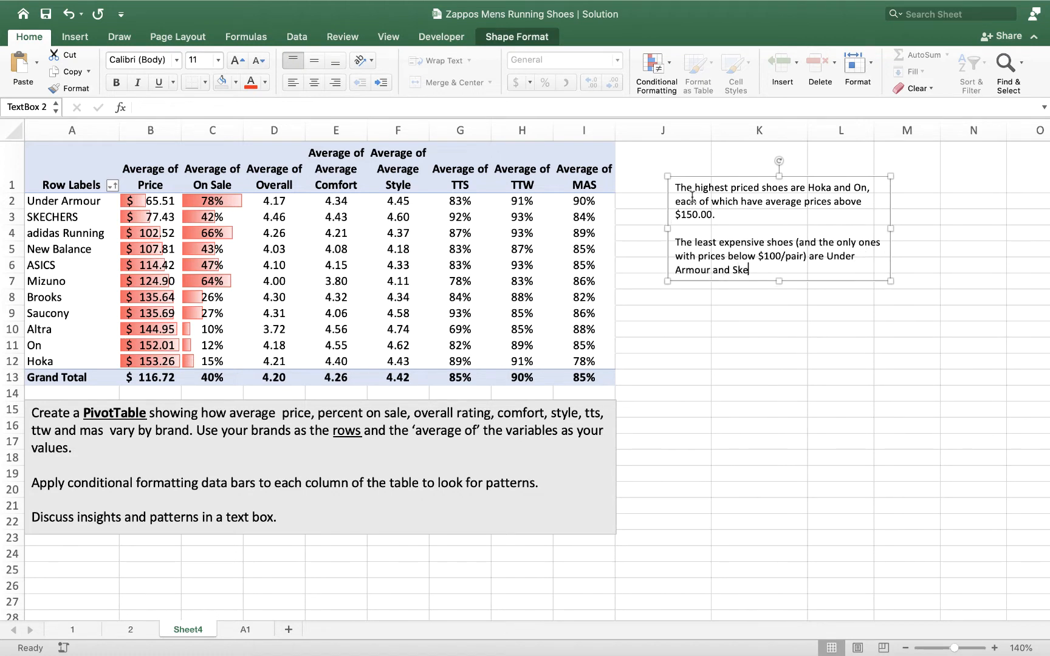
{"action": "key", "text": "BackSpace"}
{"action": "key", "text": "BackSpace"}
{"action": "key", "text": "BackSpace"}
{"action": "type", "text": "SKECHERS"}
{"action": "key", "text": "Return"}
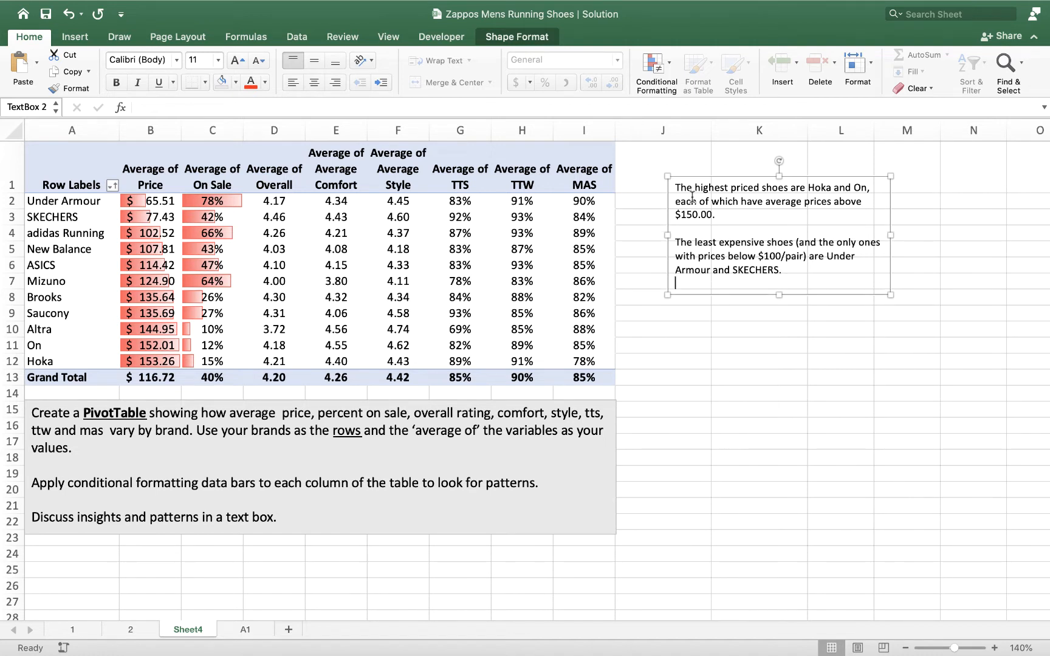
Start a third paragraph in the insights text box: "There also seems to be a relationship between price and percent on sale."
{"action": "key", "text": "Return"}
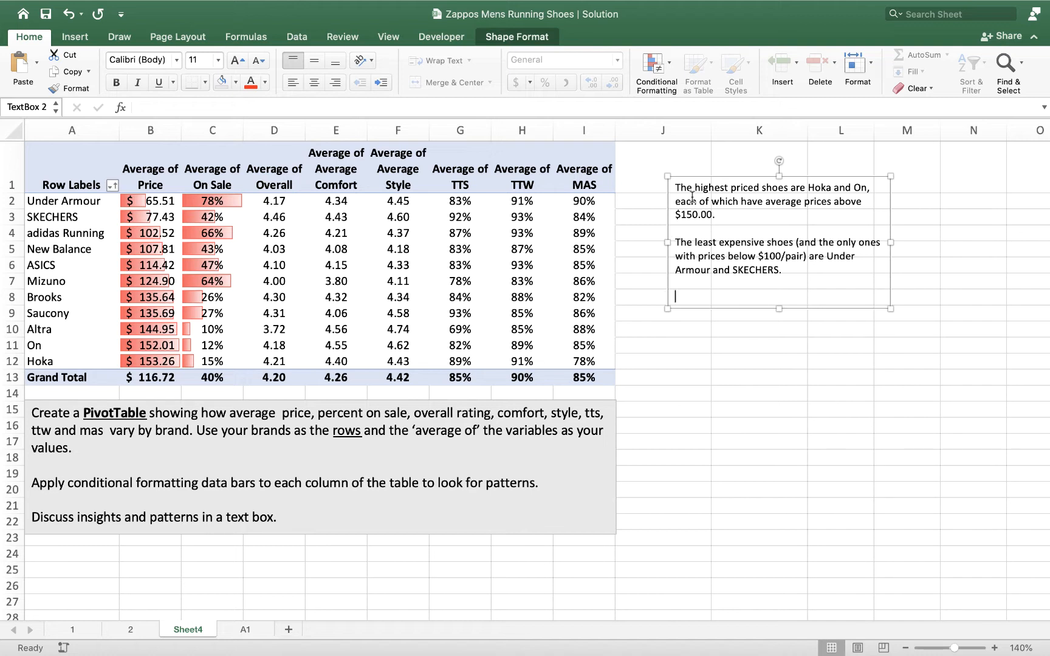
{"action": "type", "text": "There also seems to be a"}
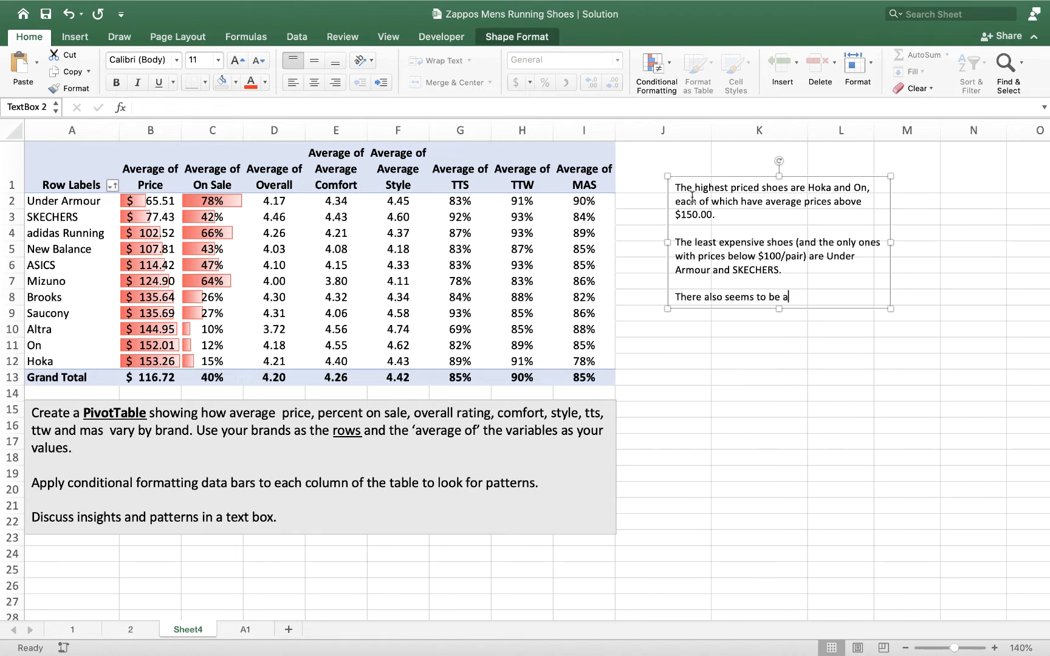
{"action": "type", "text": " relationship between pri"}
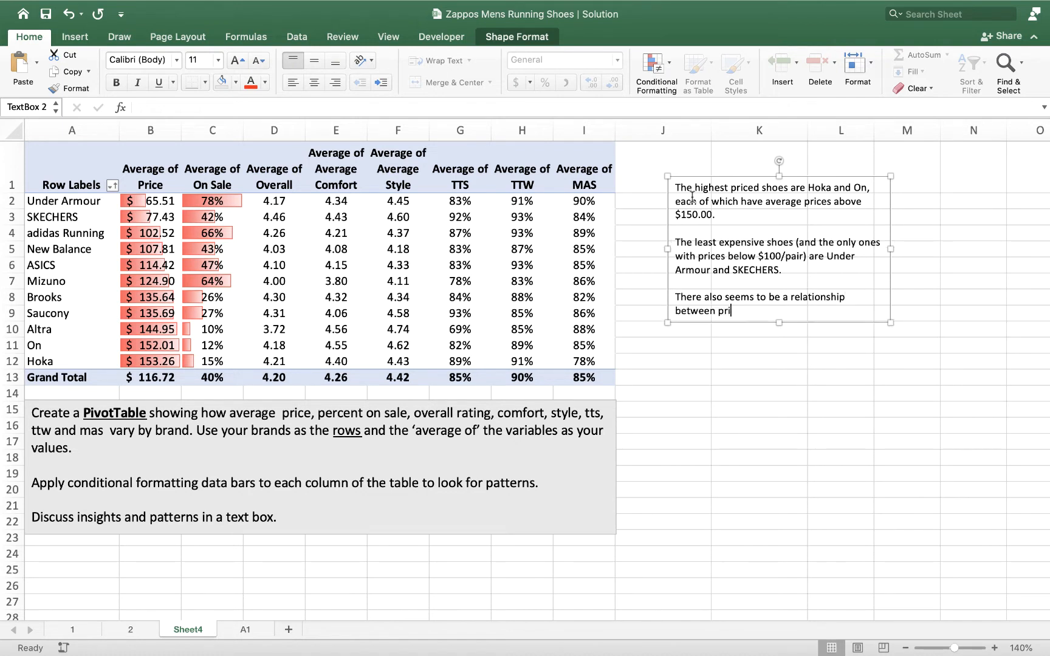
{"action": "type", "text": "ce and percent on sale. "}
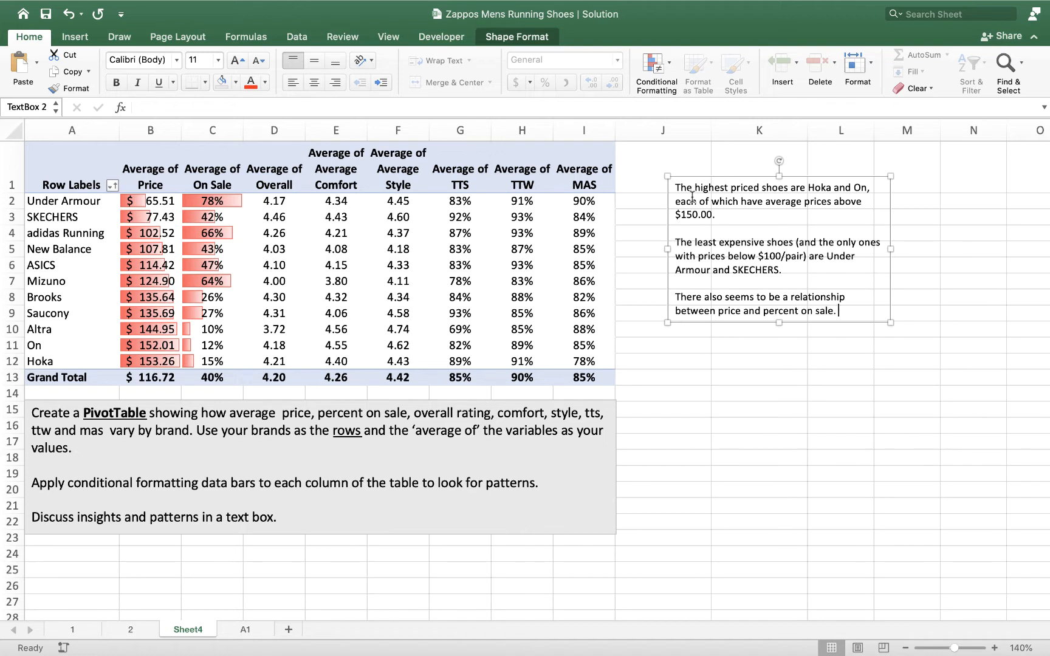
Continue the third paragraph with "Brands with a larger proportion of shoes on sale also tend to have lower prices."
{"action": "type", "text": "Brands wi"}
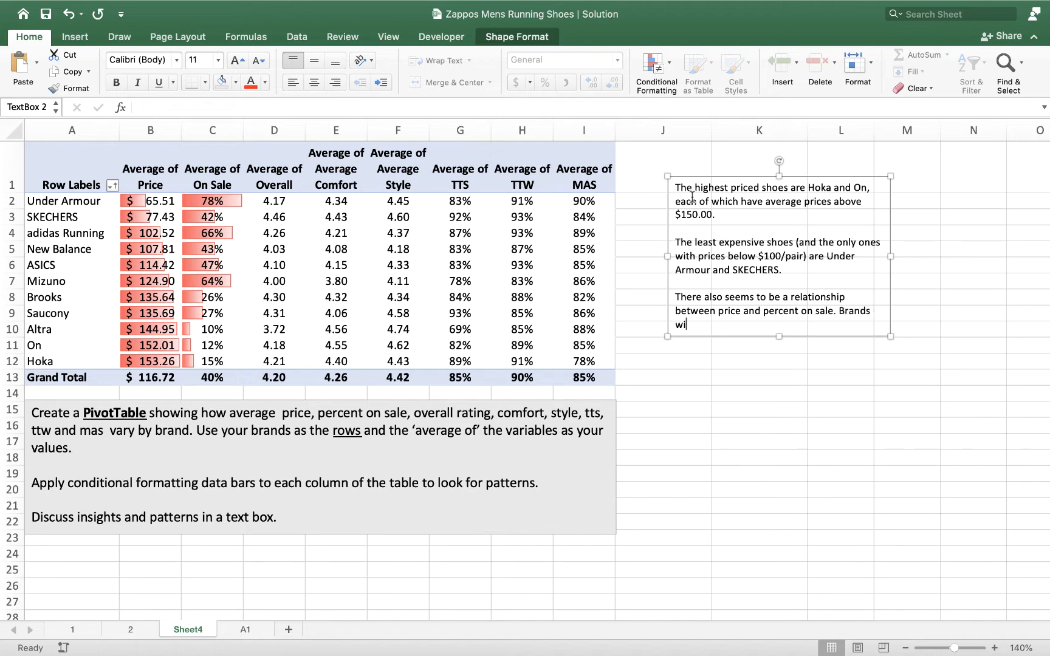
{"action": "type", "text": "th a larger proportio"}
{"action": "type", "text": "n of shoes"}
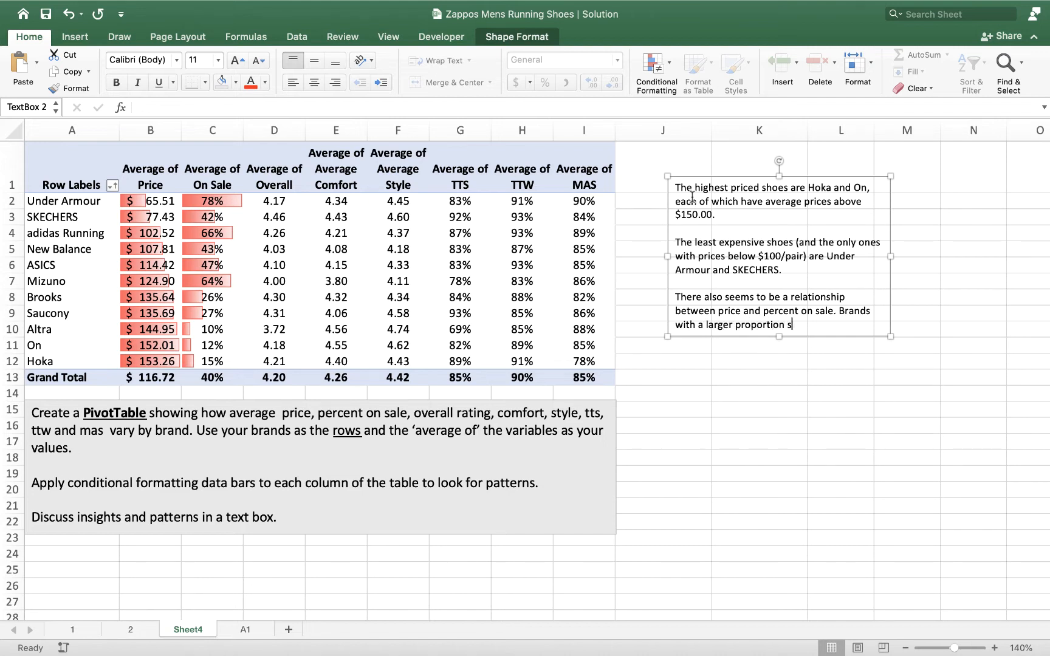
{"action": "type", "text": " on sale a"}
{"action": "type", "text": "e a"}
{"action": "type", "text": "o tend to ha"}
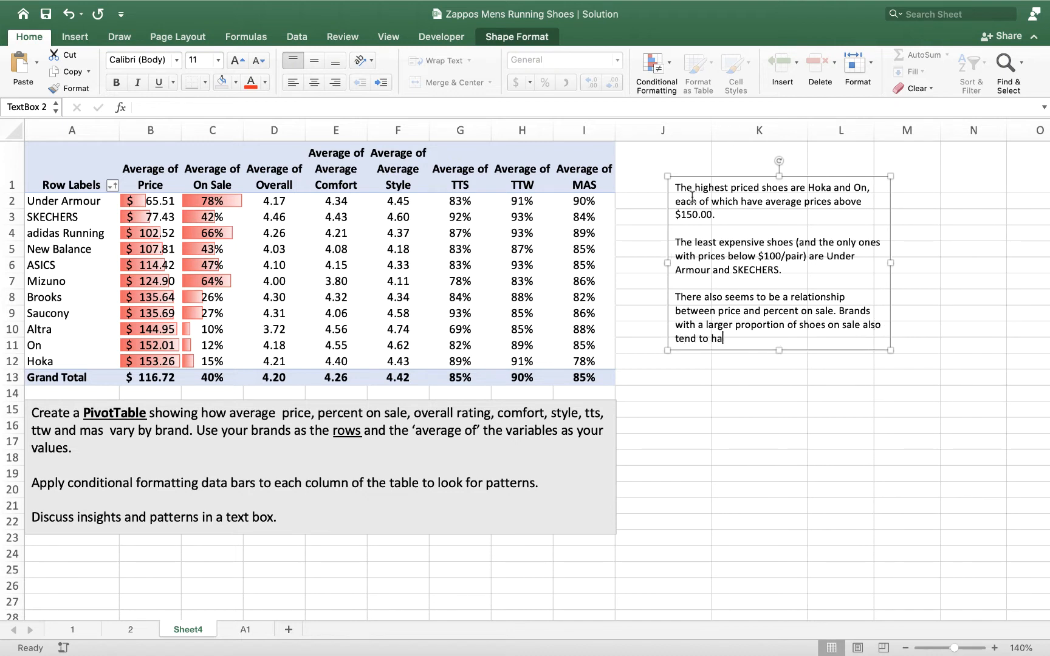
{"action": "type", "text": "ve lower prices."}
{"action": "left_click", "coordinate": [899, 432]}
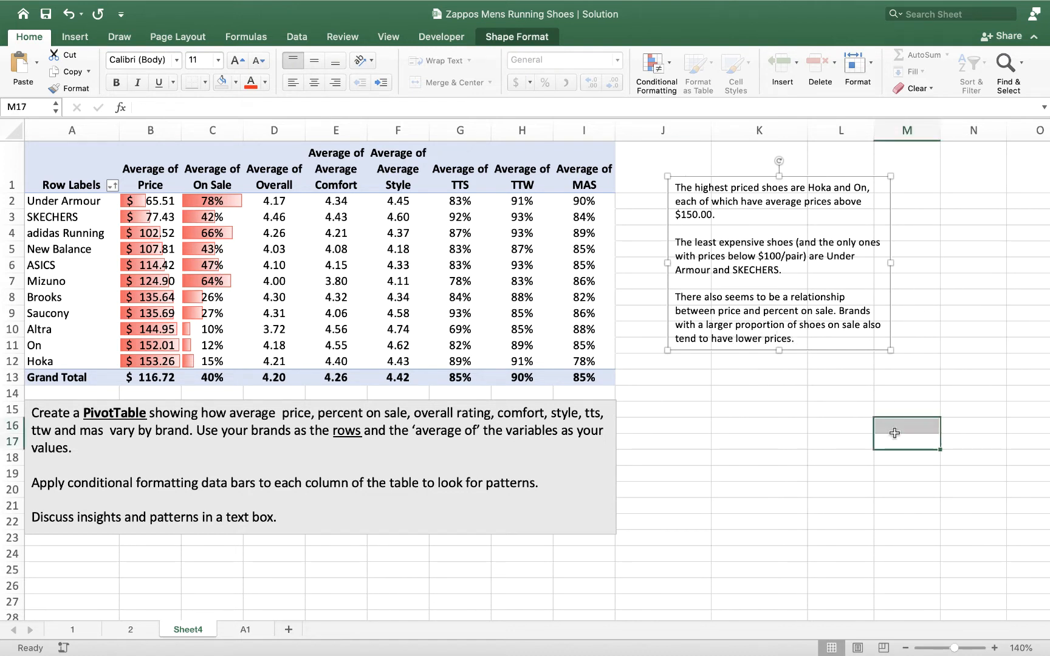
Widen the insights text box toward the PivotTable so its near edge sits just inside column J
{"action": "left_click", "coordinate": [723, 283]}
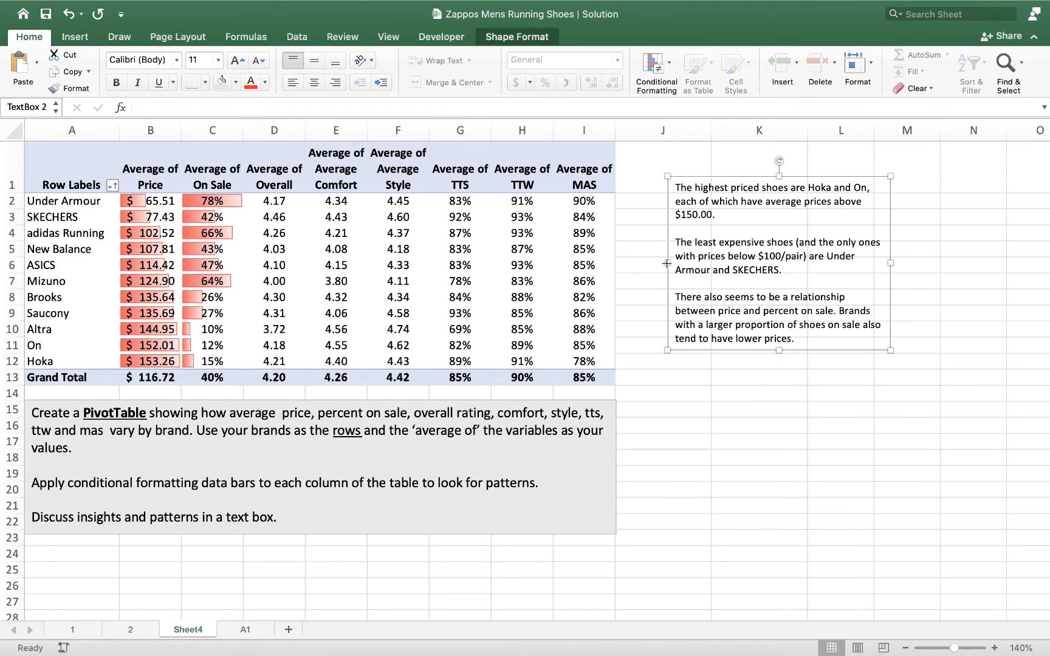
{"action": "left_click_drag", "start_coordinate": [669, 262], "coordinate": [625, 262]}
{"action": "left_click", "coordinate": [721, 399]}
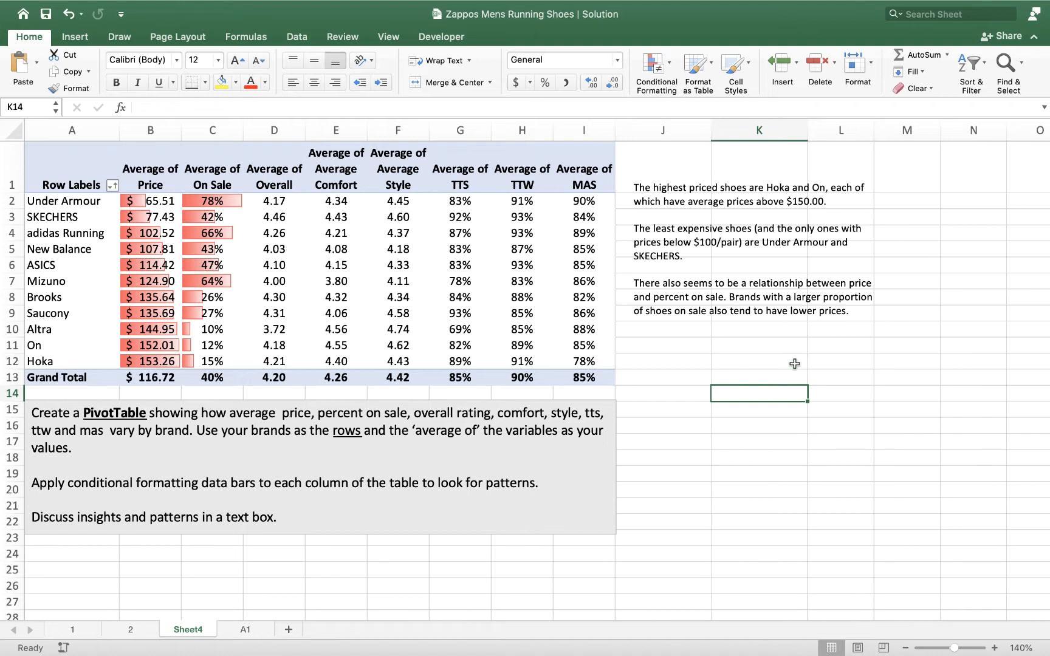
Give the insights text box a solid white fill so it covers the gridlines
{"action": "left_click", "coordinate": [742, 283]}
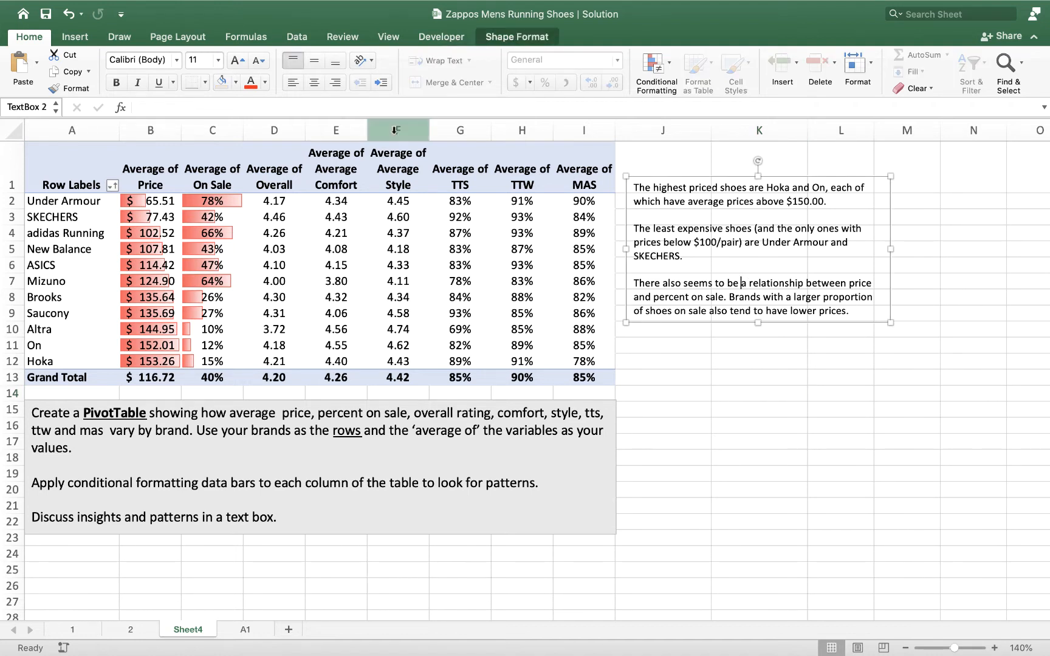
{"action": "left_click", "coordinate": [911, 377]}
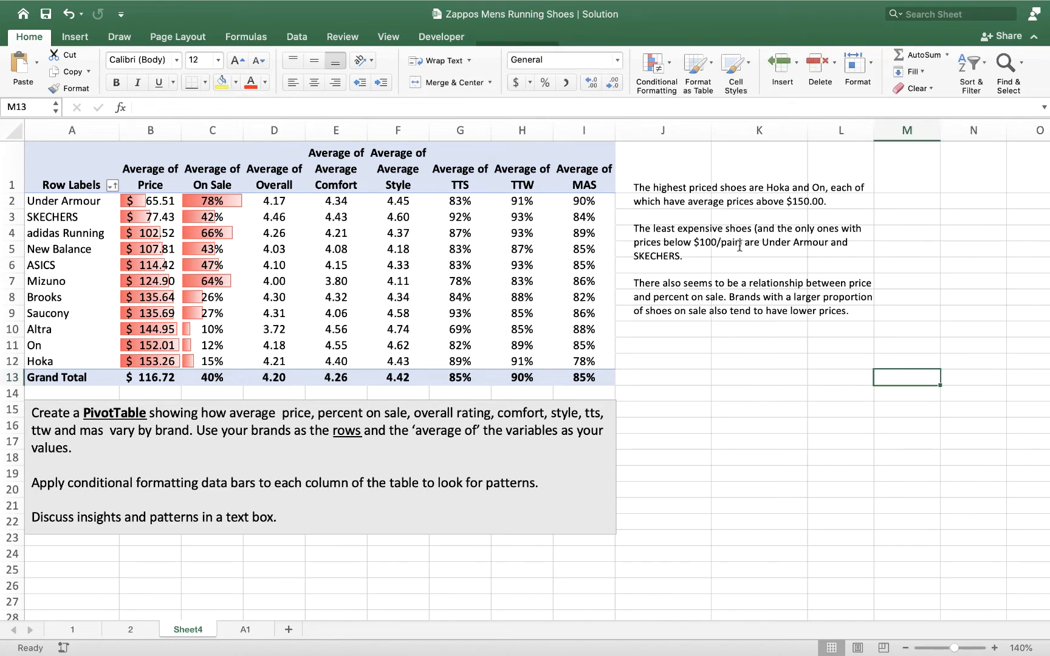
{"action": "left_click", "coordinate": [740, 243]}
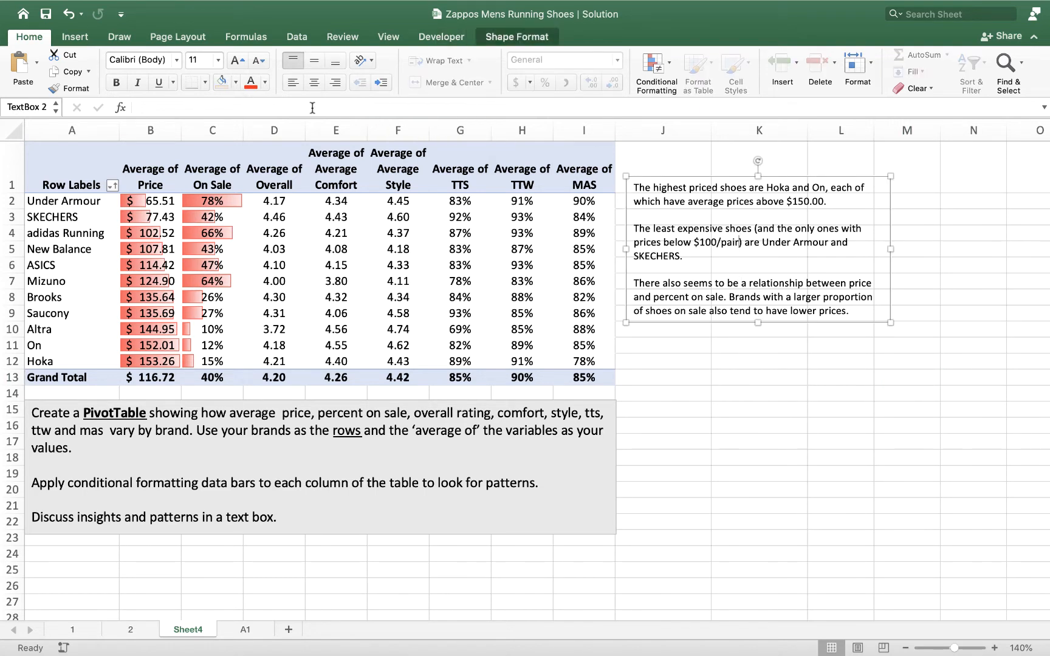
{"action": "left_click", "coordinate": [235, 83]}
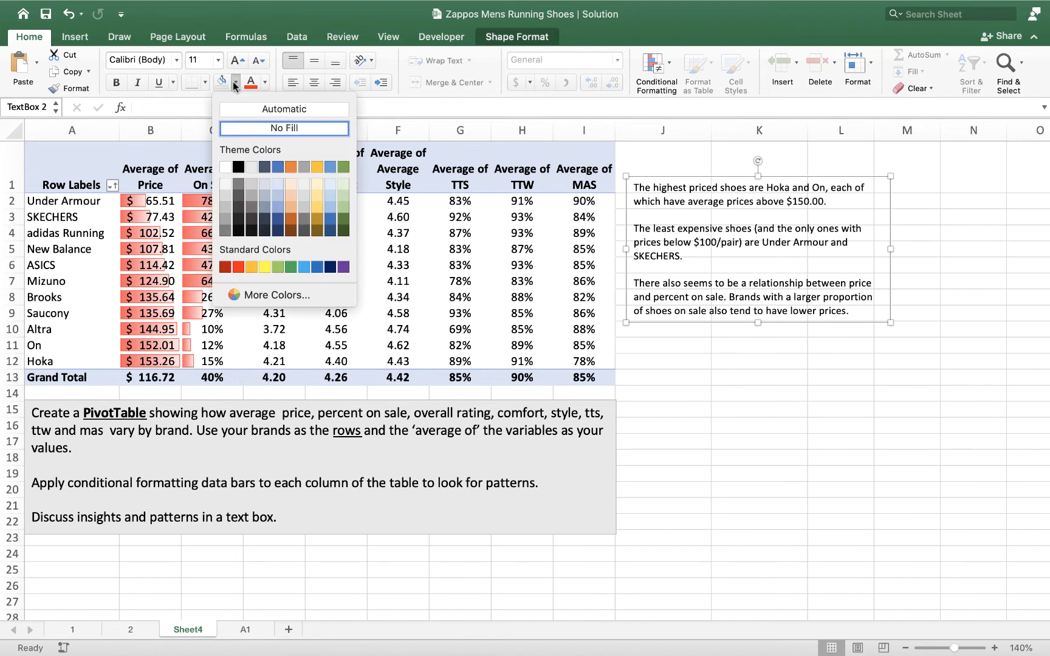
{"action": "left_click", "coordinate": [225, 166]}
{"action": "left_click", "coordinate": [727, 427]}
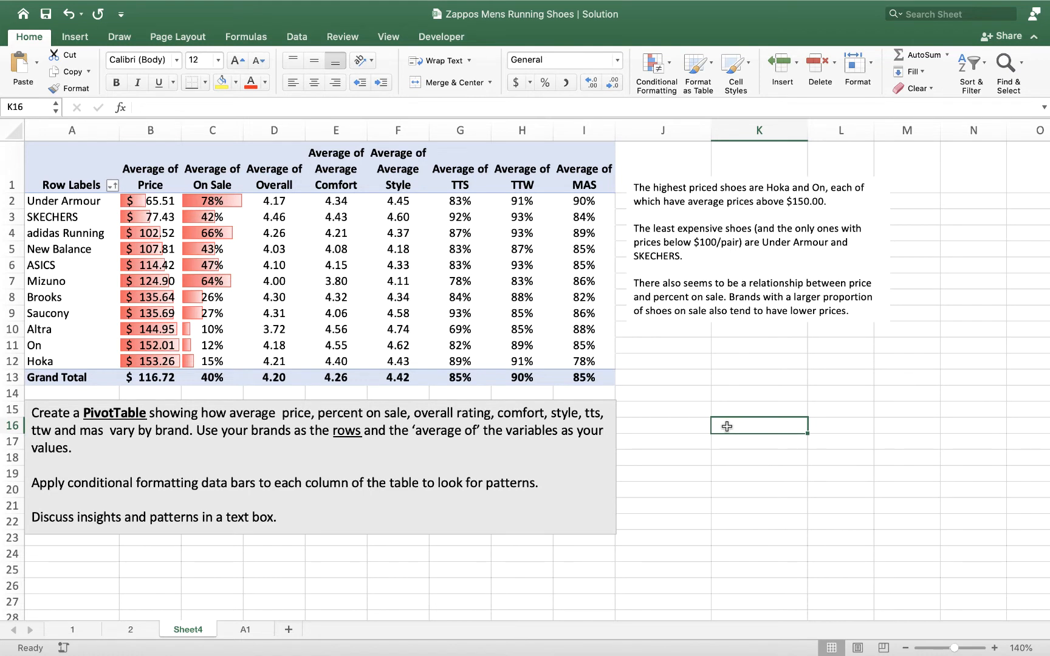
Enlarge the insights text box so it extends into column N and down to about row 14
{"action": "left_click", "coordinate": [743, 283]}
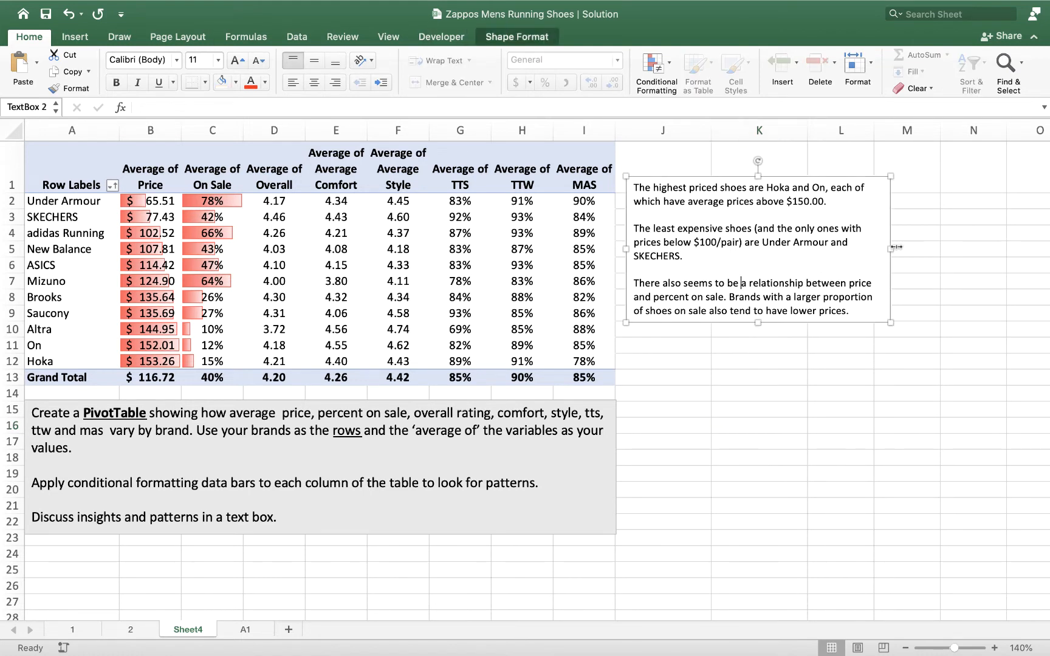
{"action": "left_click_drag", "start_coordinate": [890, 241], "coordinate": [1013, 248]}
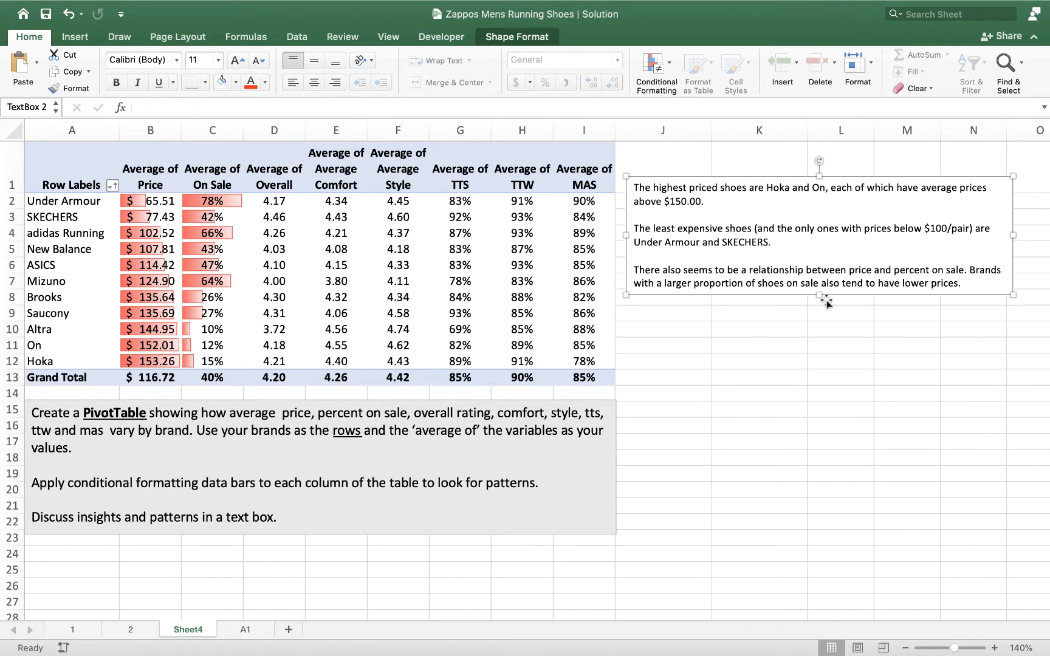
{"action": "left_click_drag", "start_coordinate": [820, 296], "coordinate": [820, 400]}
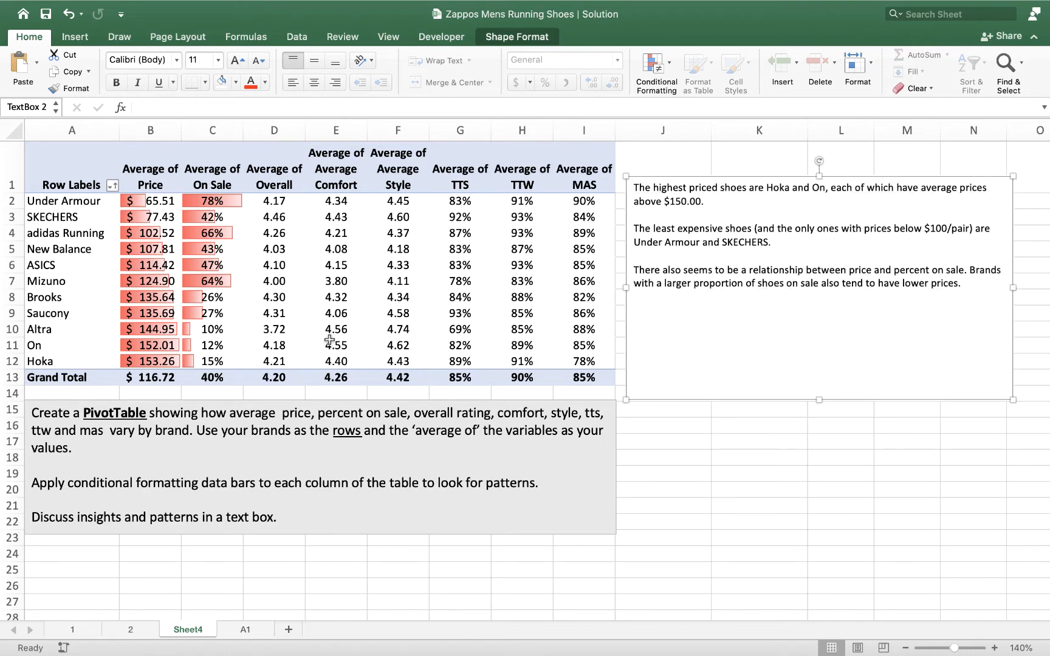
{"action": "left_click", "coordinate": [301, 343]}
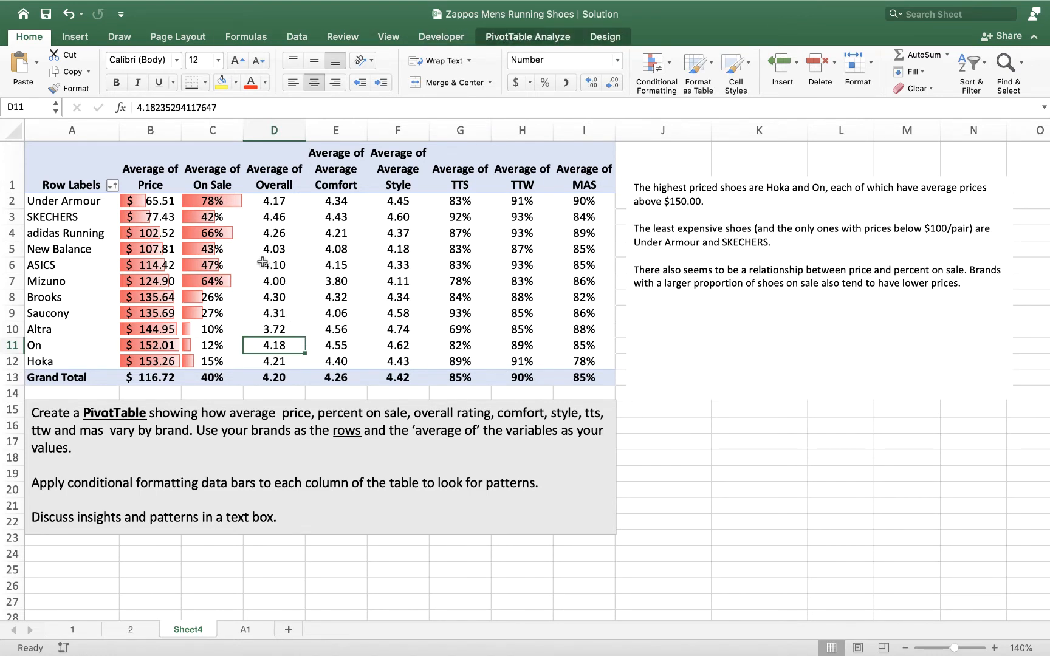
Try to rename the PivotTable header in B1 to "Price"
{"action": "left_click", "coordinate": [154, 175]}
{"action": "type", "text": "Price"}
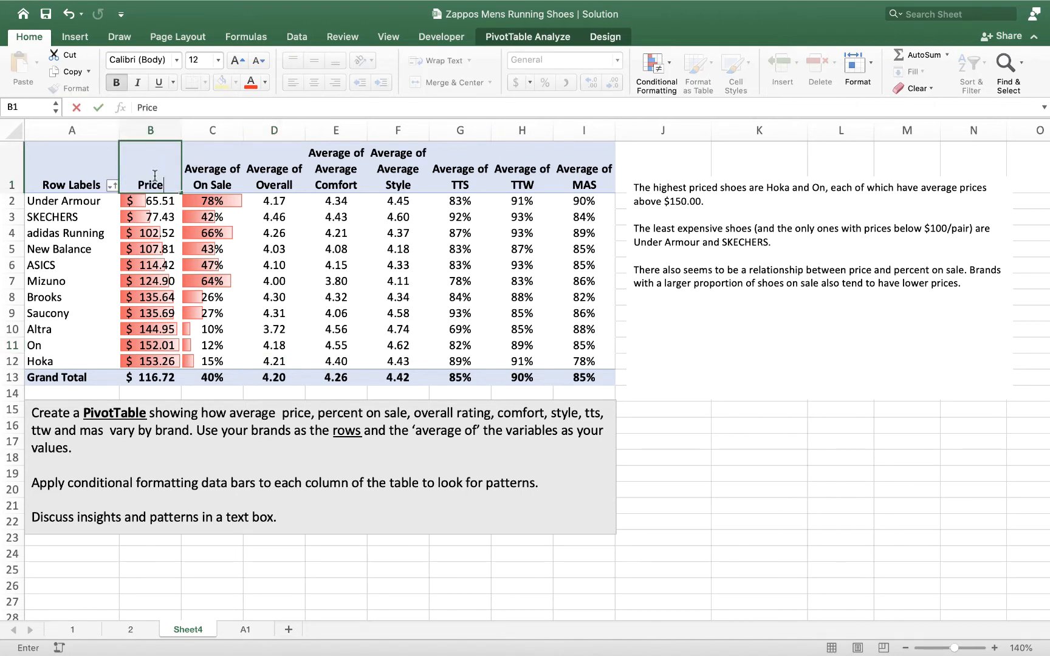
{"action": "key", "text": "Return"}
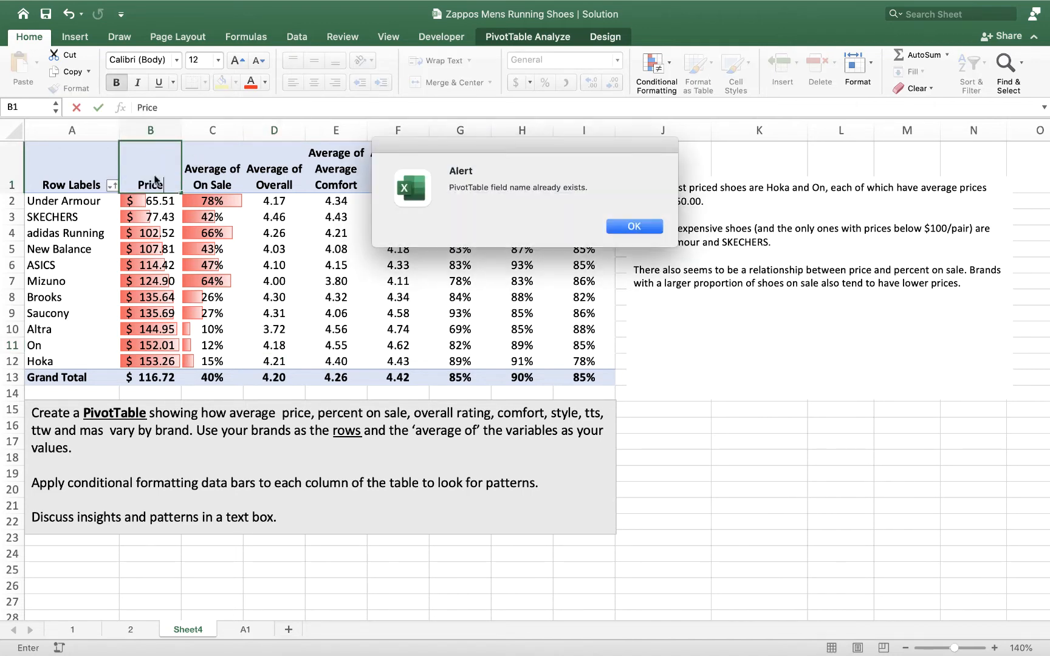
{"action": "left_click", "coordinate": [643, 228]}
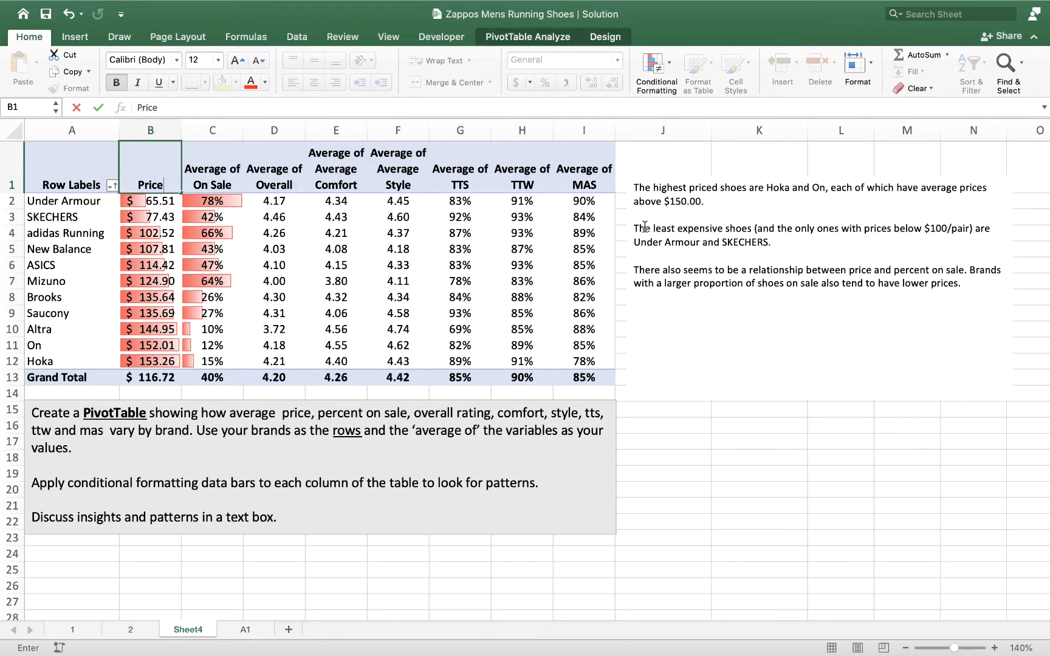
{"action": "left_click", "coordinate": [216, 178]}
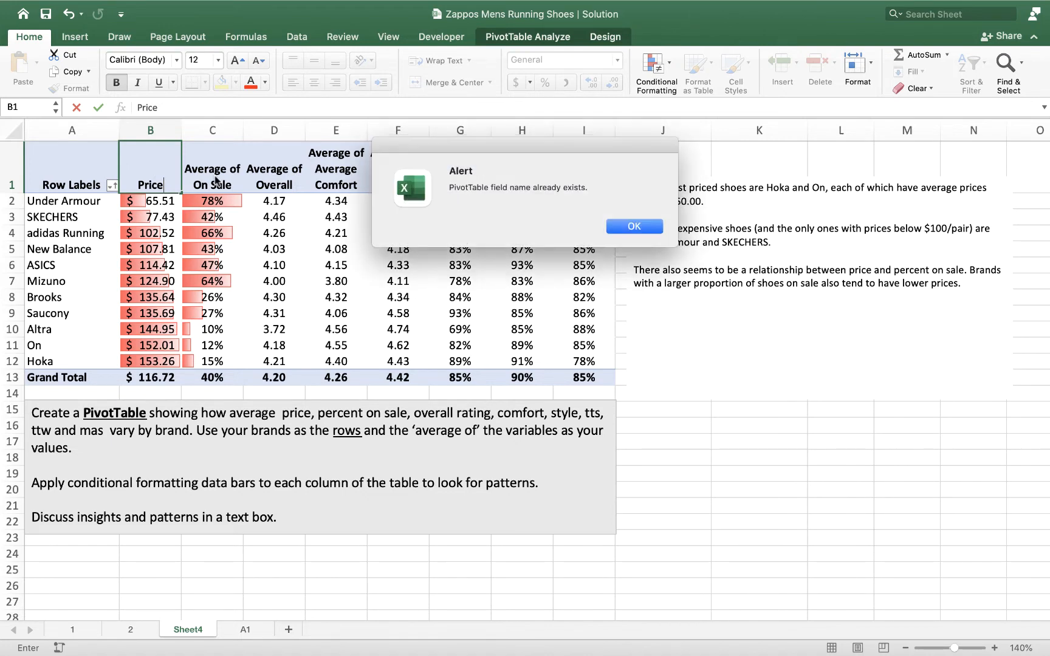
{"action": "left_click", "coordinate": [656, 227]}
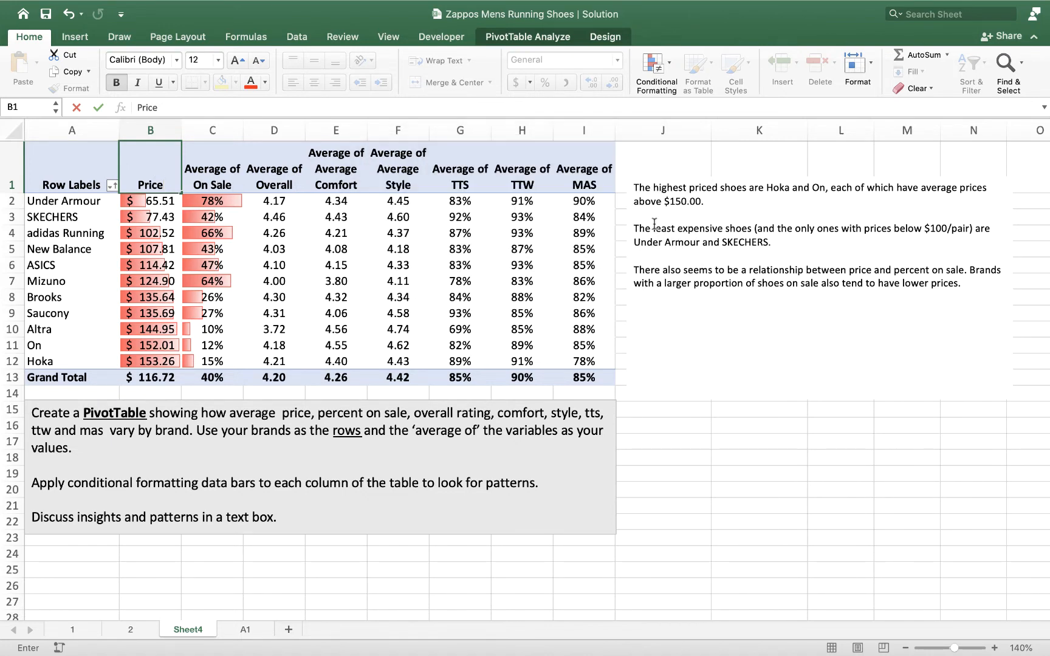
{"action": "key", "text": "Escape"}
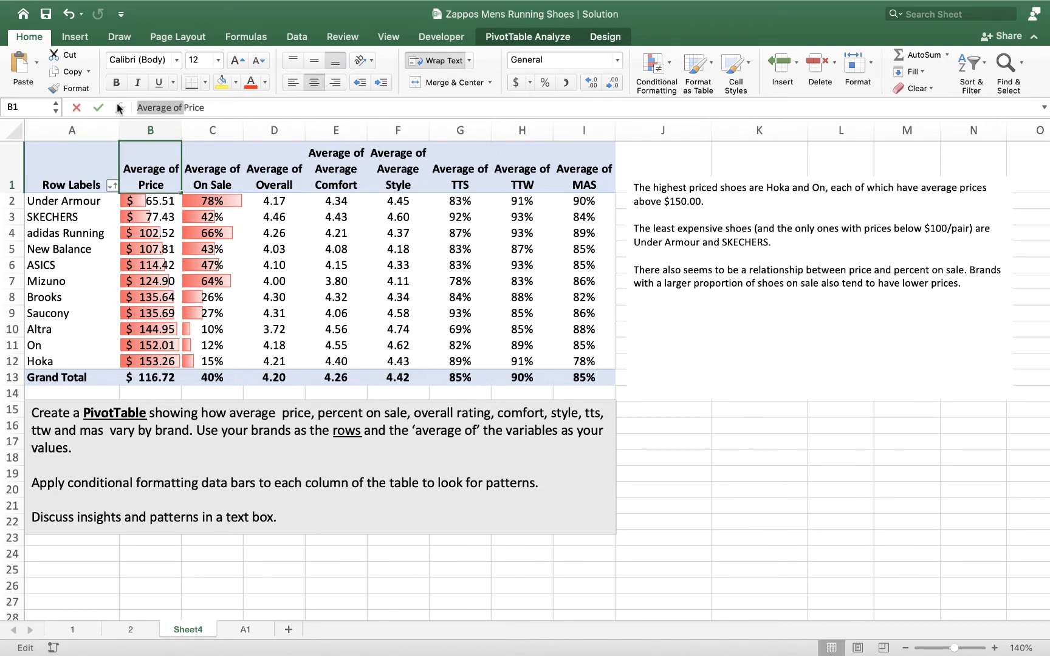
Try to shorten the B1 header by removing "Average of" from its text, and abandon the edit
{"action": "key", "text": "BackSpace"}
{"action": "key", "text": "Return"}
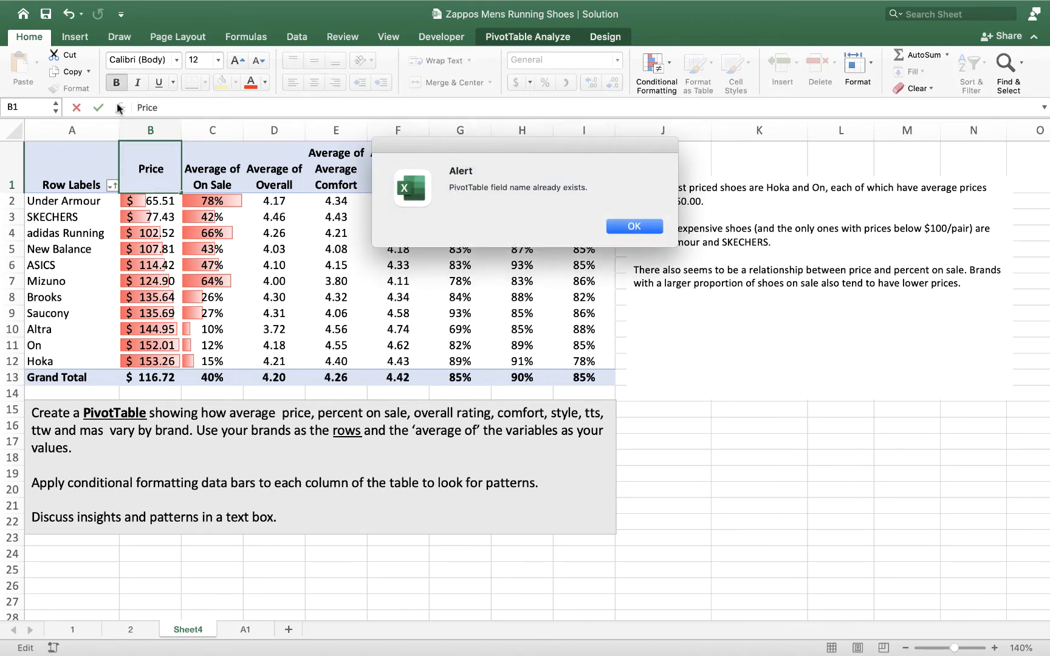
{"action": "left_click", "coordinate": [621, 226]}
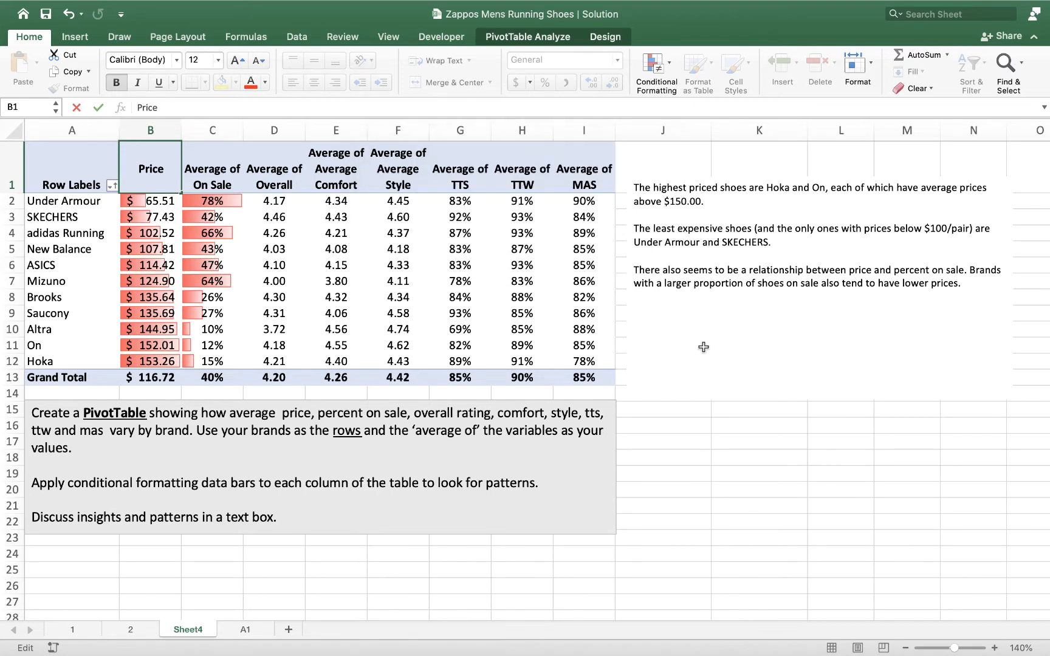
{"action": "left_click", "coordinate": [778, 422]}
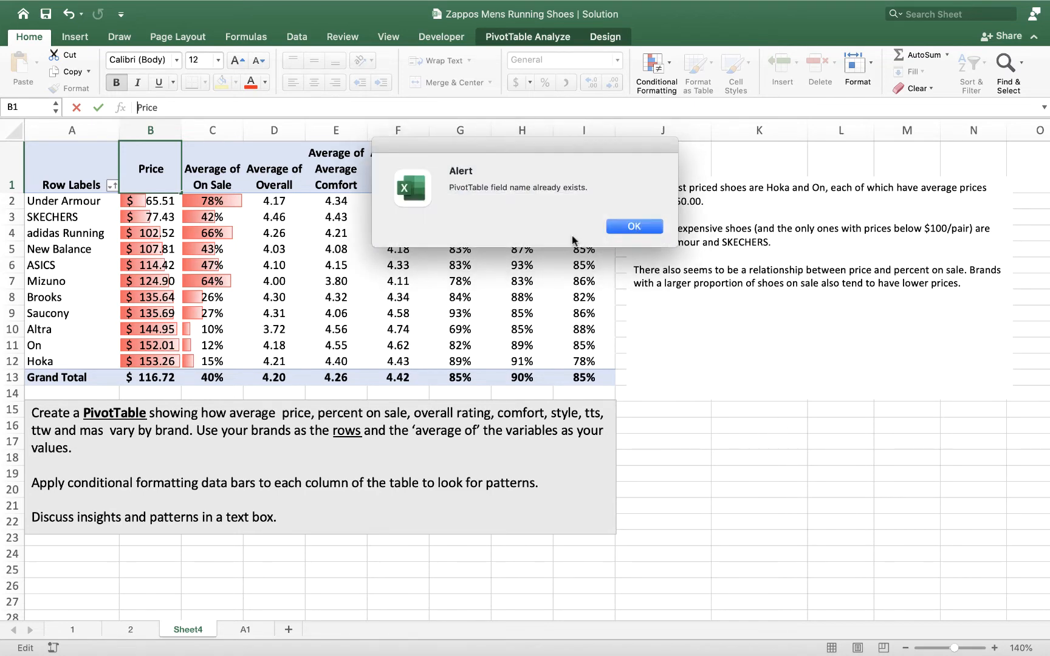
{"action": "left_click", "coordinate": [654, 228]}
{"action": "key", "text": "Escape"}
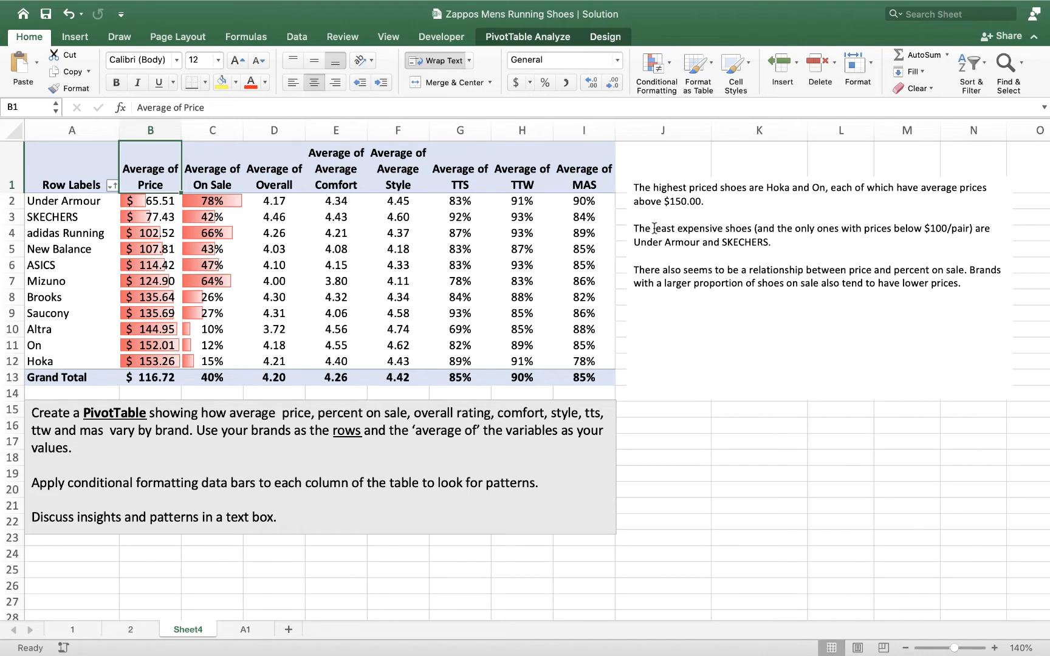
Apply blue gradient-fill data bars to the average overall, comfort and style values in D2:F12
{"action": "left_click", "coordinate": [806, 381]}
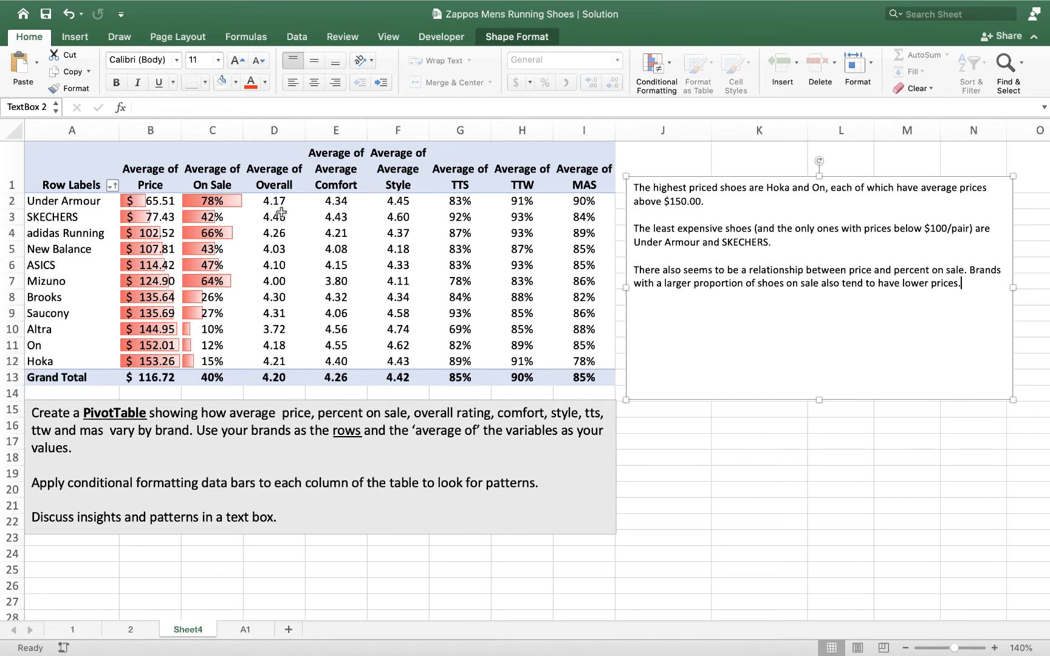
{"action": "left_click_drag", "start_coordinate": [269, 202], "coordinate": [384, 357]}
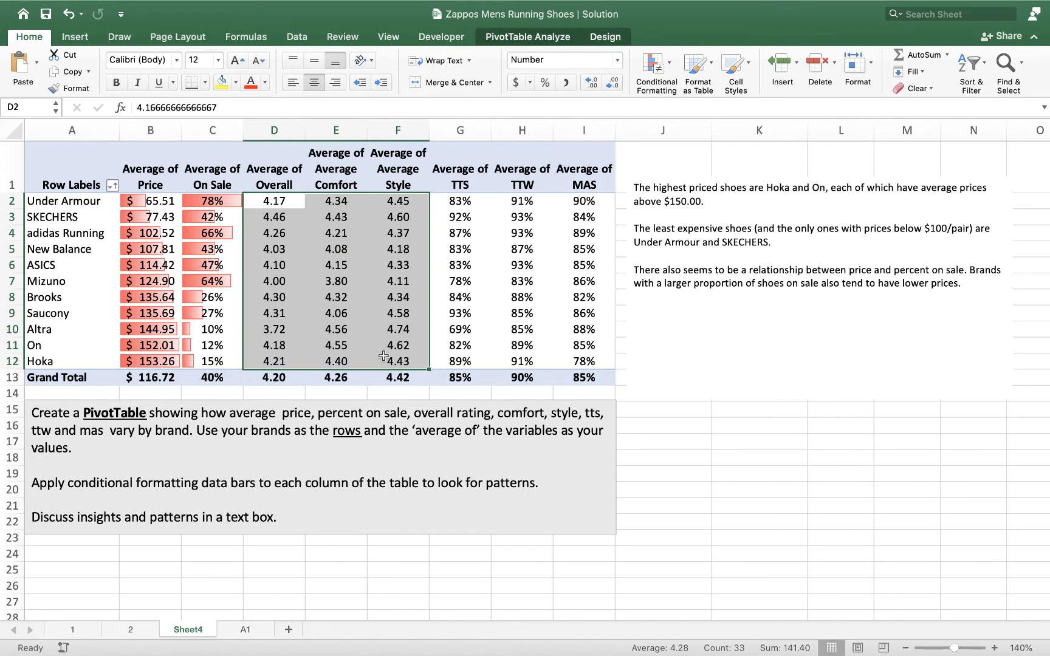
{"action": "left_click", "coordinate": [671, 68]}
{"action": "mouse_move", "coordinate": [690, 134]}
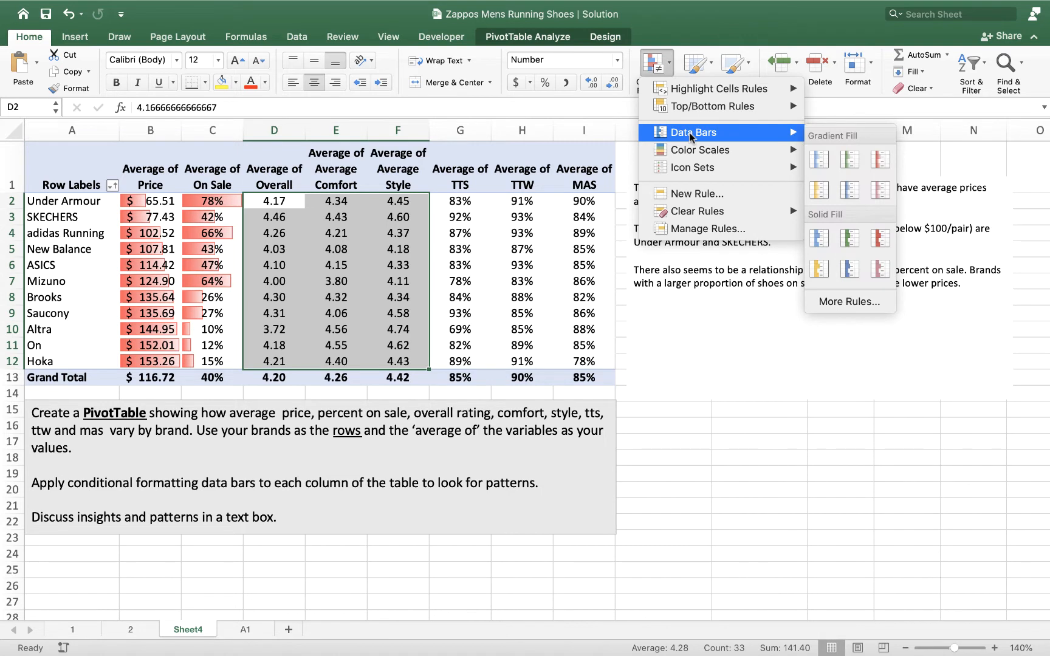
{"action": "left_click", "coordinate": [817, 161]}
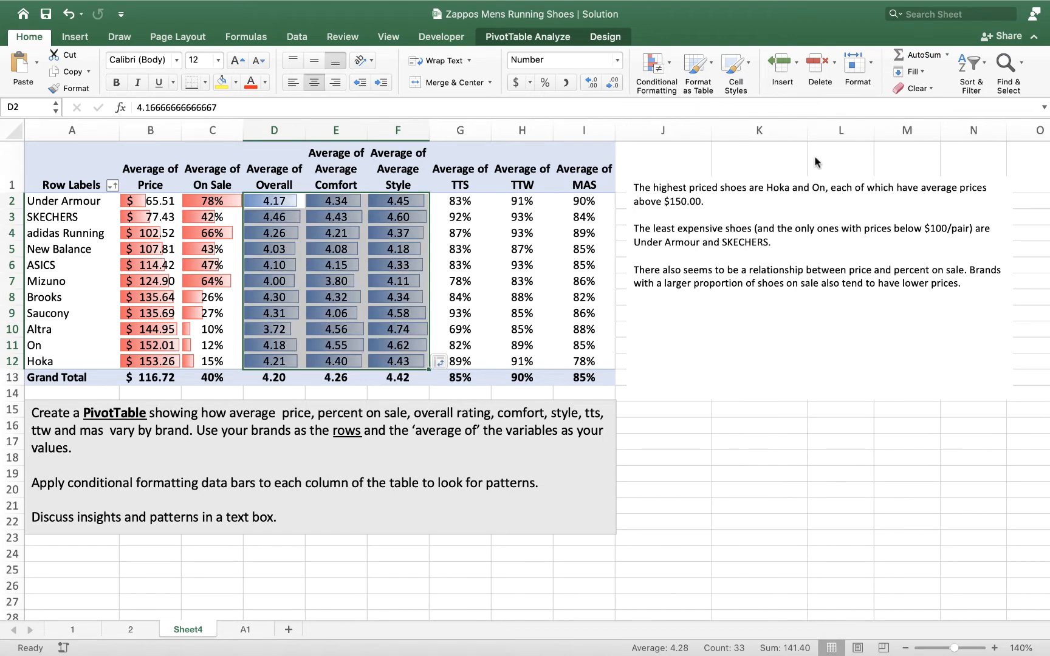
{"action": "left_click", "coordinate": [802, 428]}
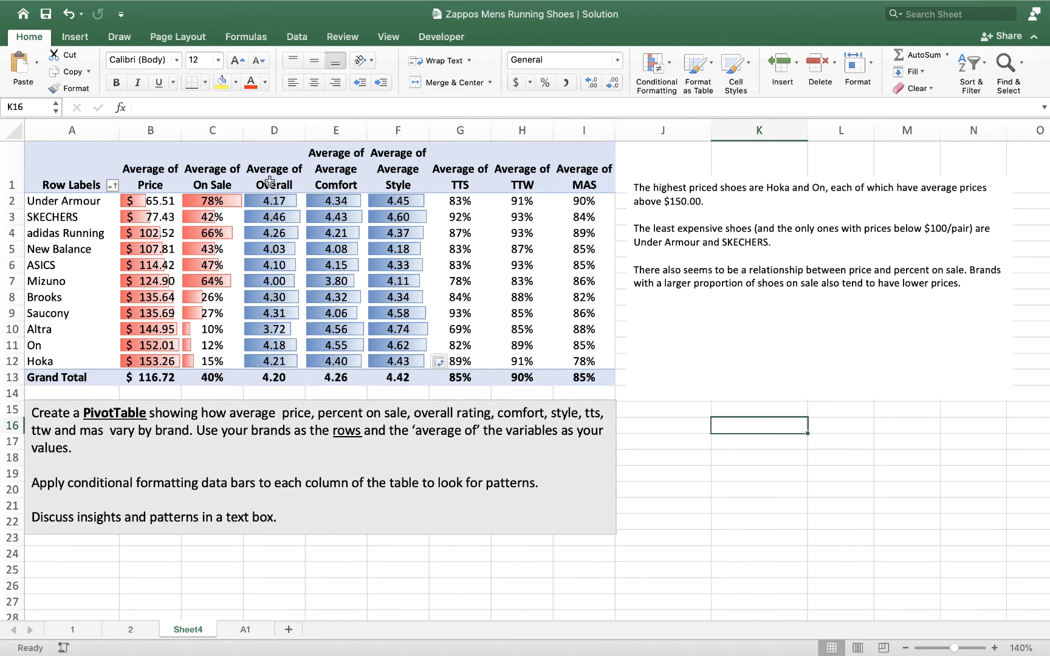
Sort the PivotTable brands by Average of Overall in descending order
{"action": "left_click", "coordinate": [113, 186]}
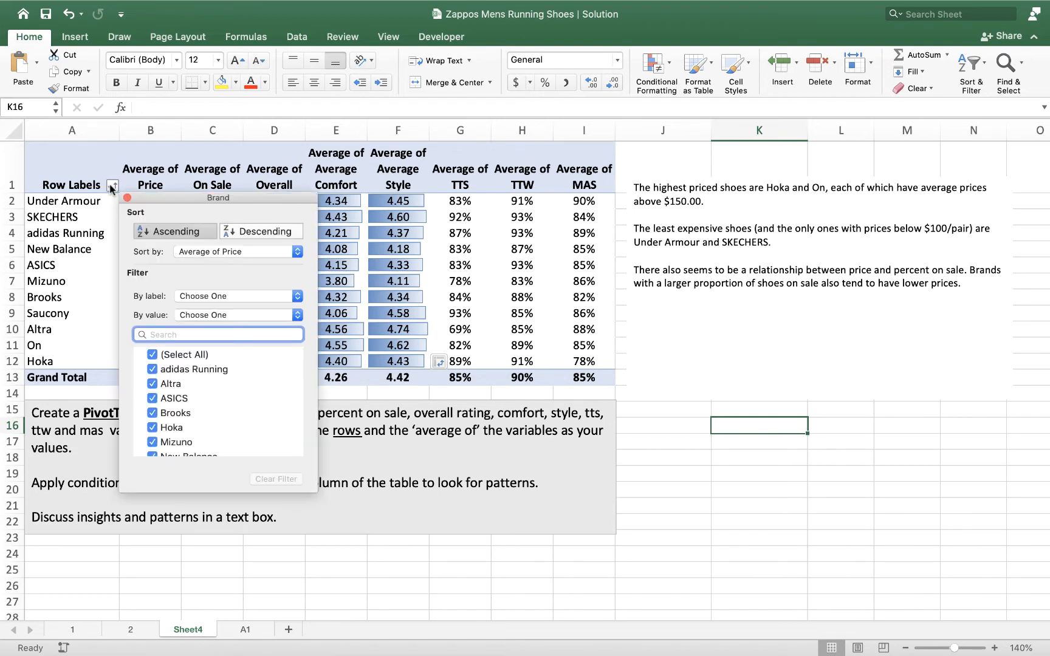
{"action": "left_click", "coordinate": [211, 252]}
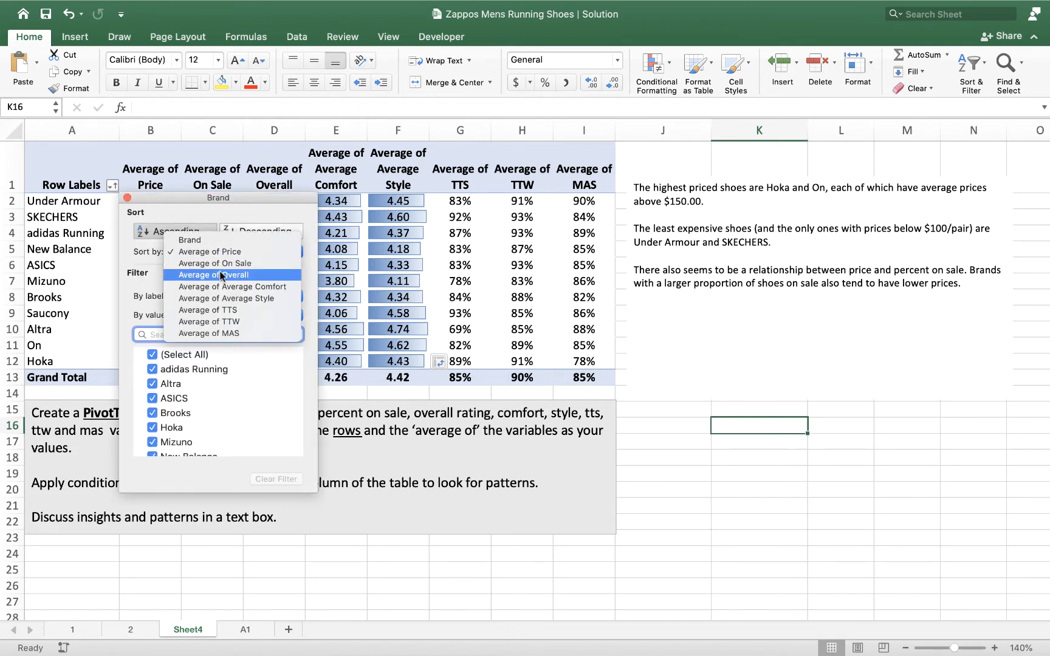
{"action": "left_click", "coordinate": [225, 277]}
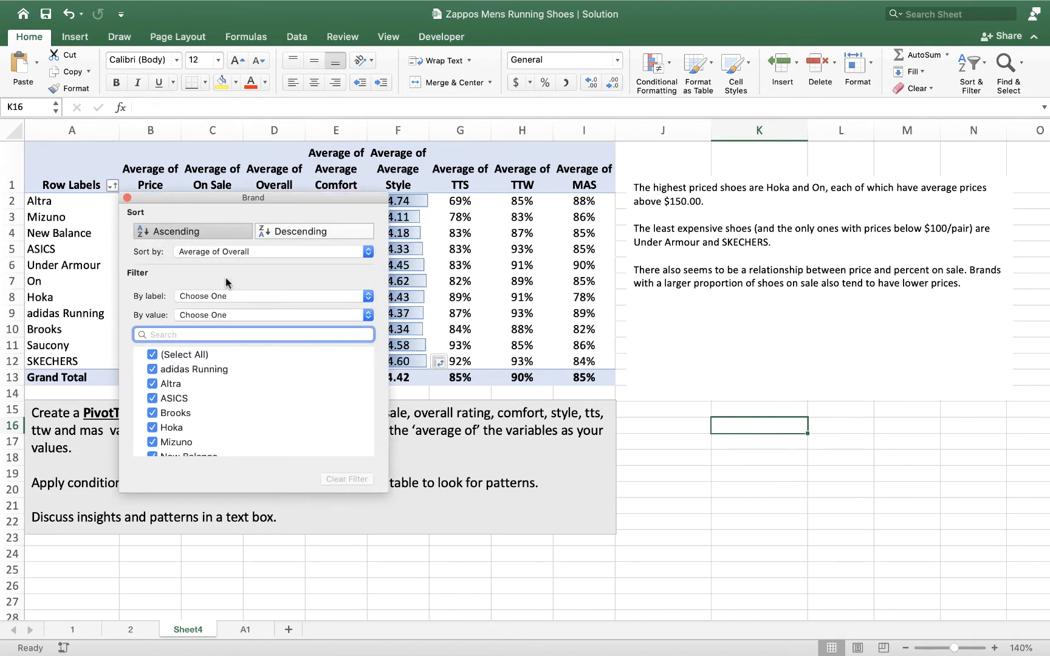
{"action": "left_click", "coordinate": [310, 232]}
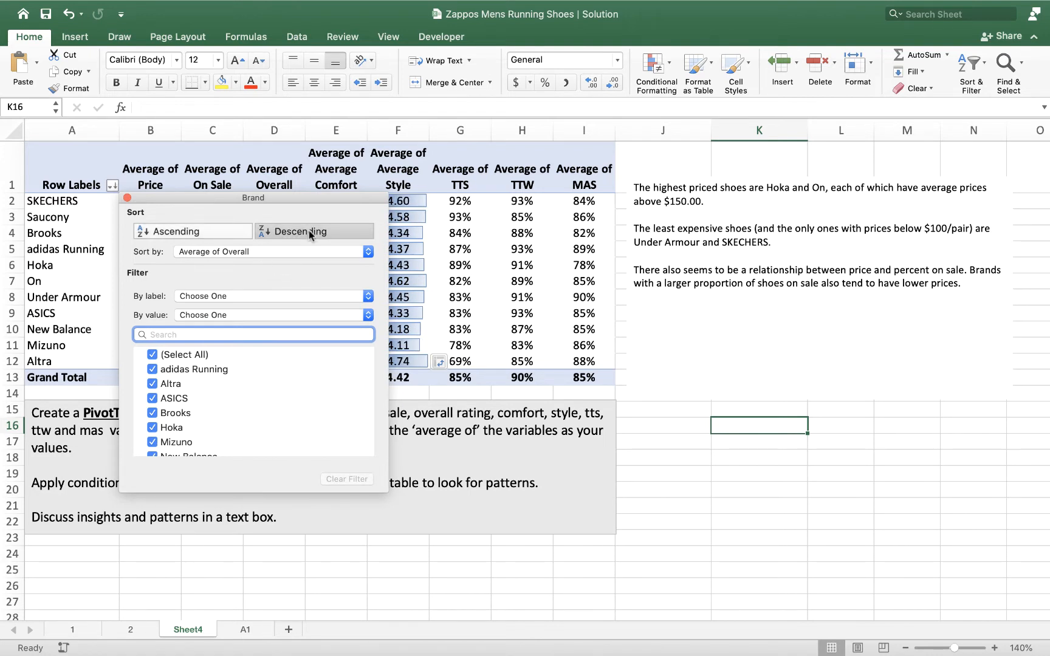
{"action": "left_click", "coordinate": [127, 198]}
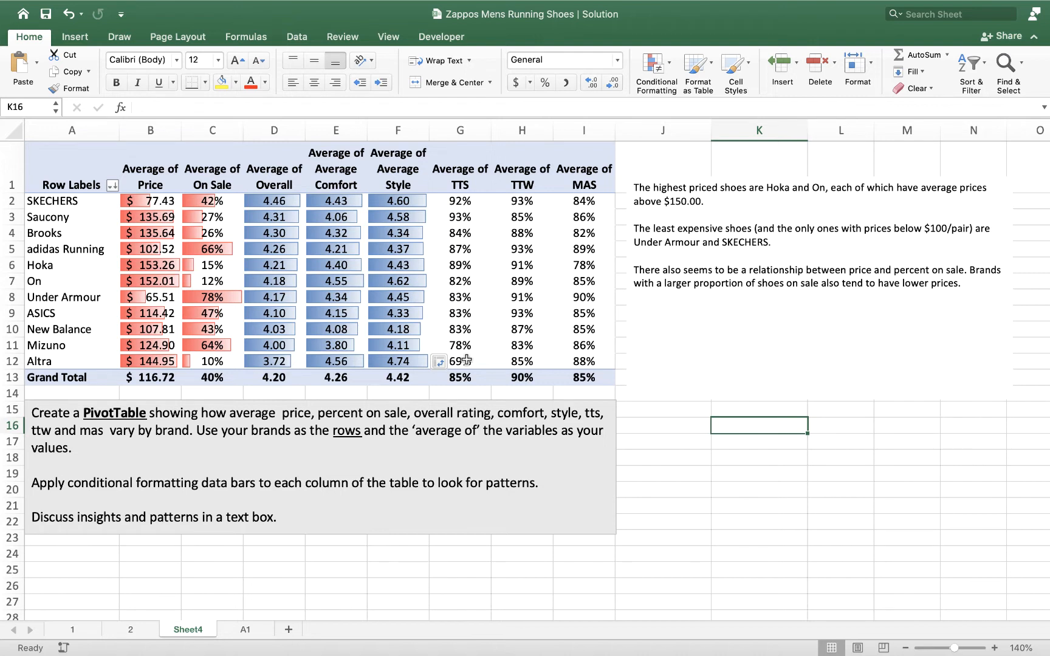
Add a paragraph to the insights text box: "SKECHERS has the highest overall rating (despite being the lowest priced shoe), and Altra has the lowest overall rating."
{"action": "left_click", "coordinate": [975, 286]}
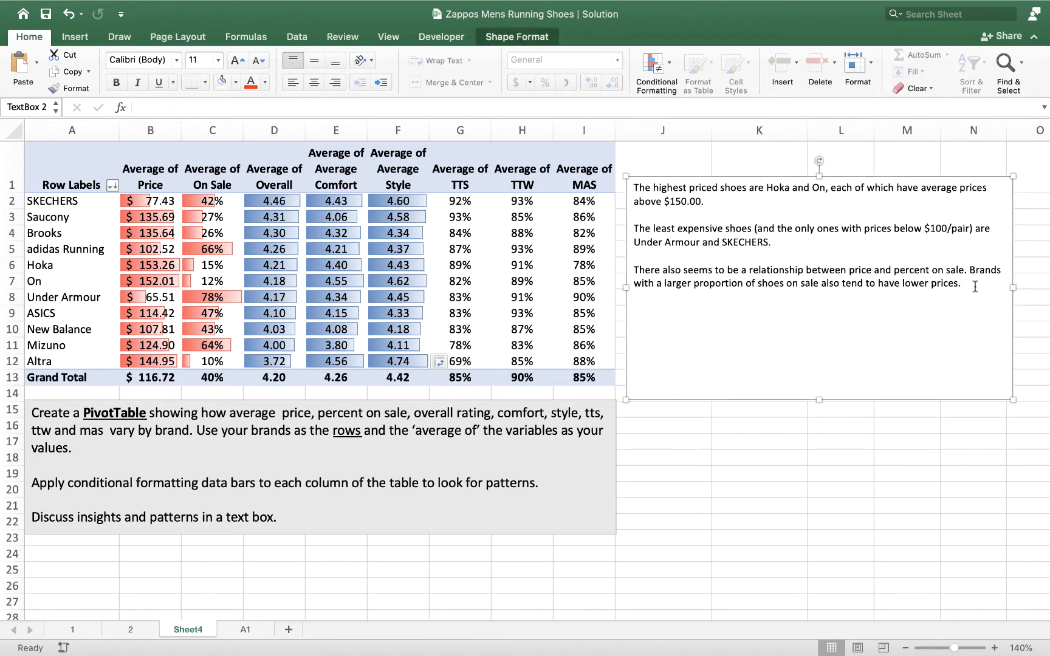
{"action": "key", "text": "Return"}
{"action": "key", "text": "Return"}
{"action": "type", "text": "Skec"}
{"action": "key", "text": "BackSpace"}
{"action": "key", "text": "BackSpace"}
{"action": "key", "text": "BackSpace"}
{"action": "type", "text": "KECHERS"}
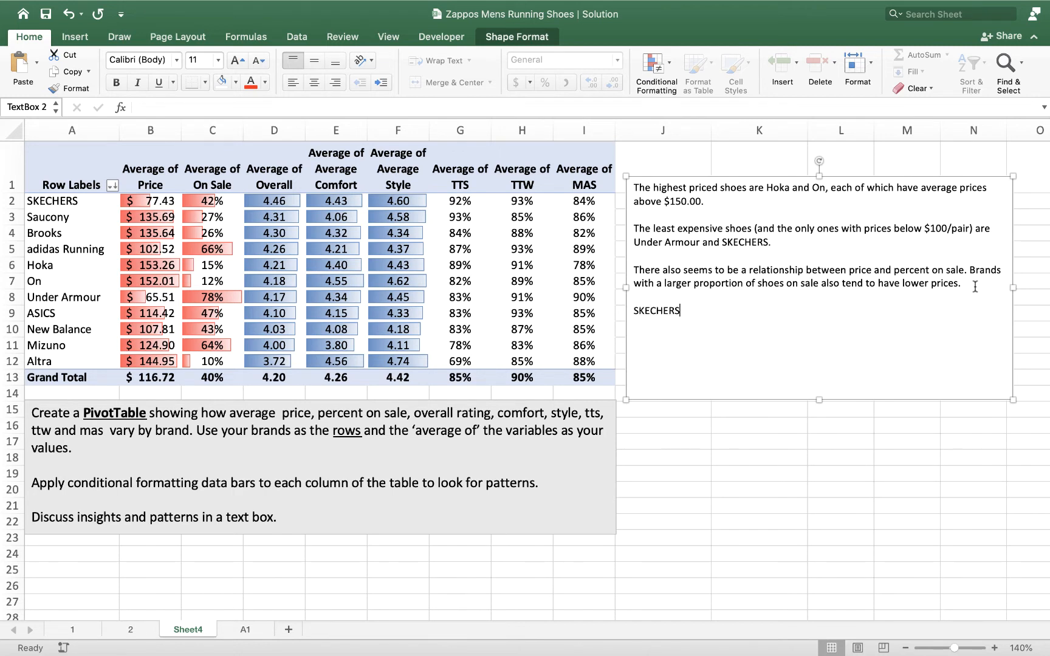
{"action": "type", "text": " has the highest overall rating "}
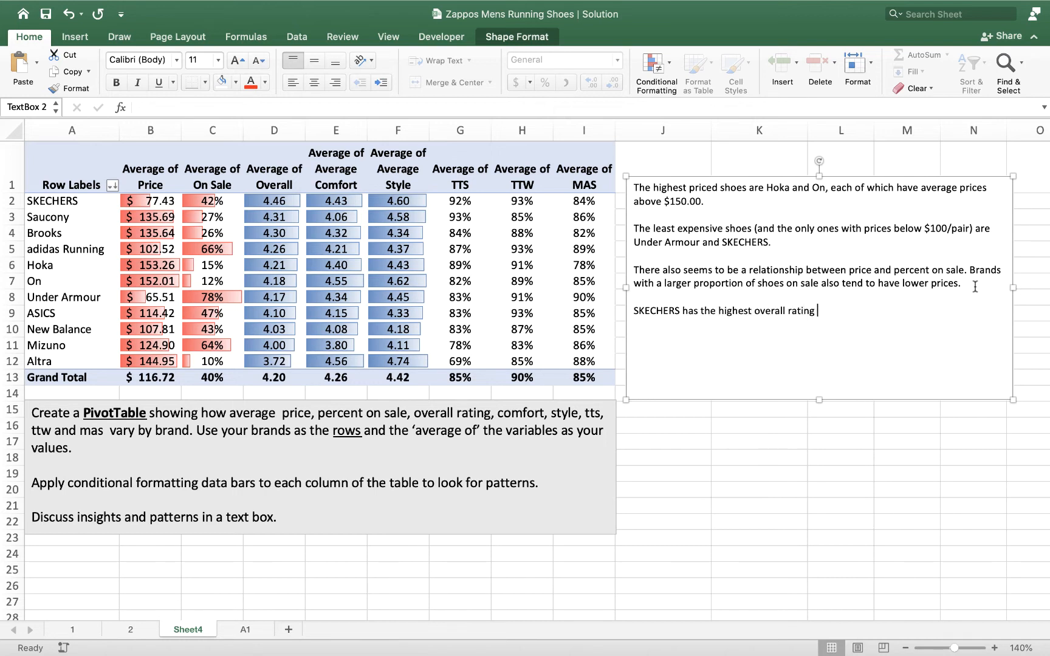
{"action": "type", "text": "(despite being the lowest priced shoe)"}
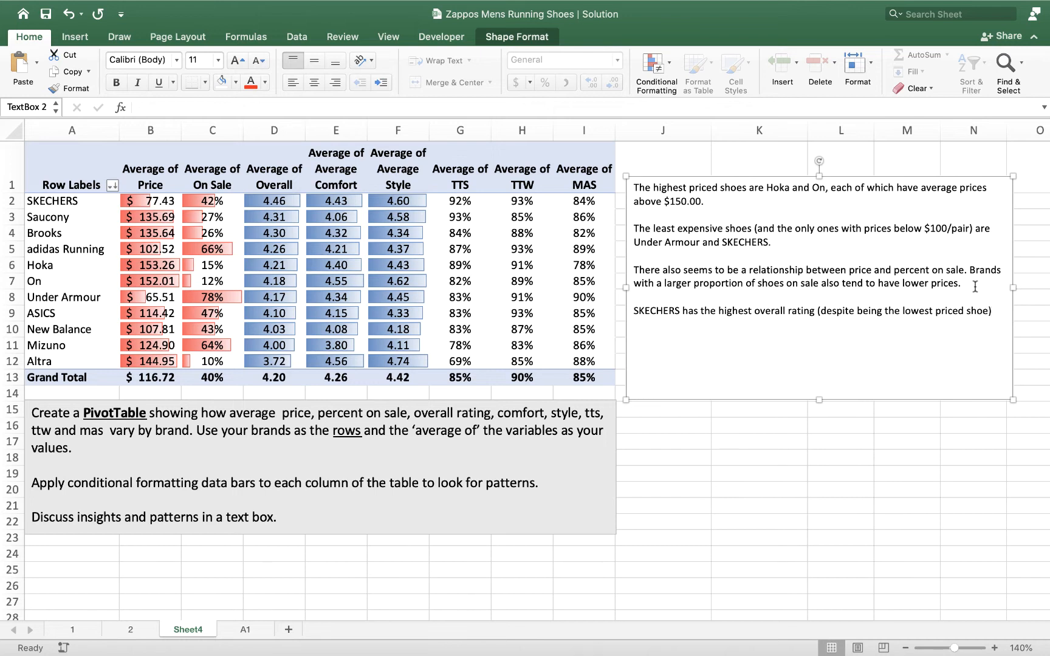
{"action": "type", "text": ", and Al"}
{"action": "type", "text": "a has the lowest overall rating."}
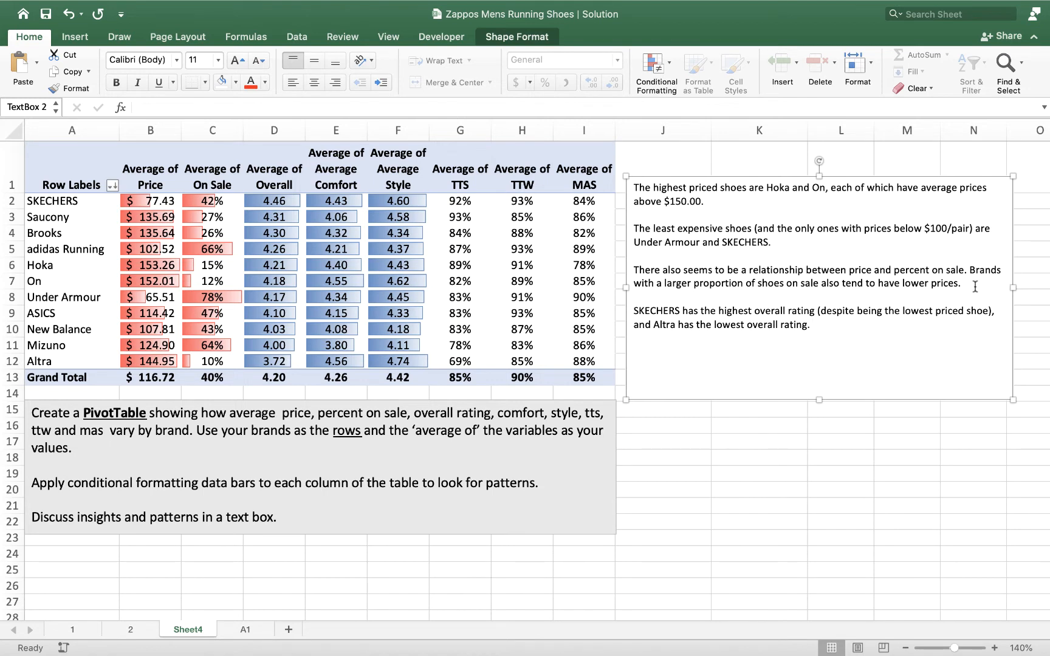
Append to the paragraph: "Interestingly, Altra also appears to have the highest ratings for both comfort and style and there shoes are unlikely to be on sale."
{"action": "type", "text": " Interestingly, Altra also appears t"}
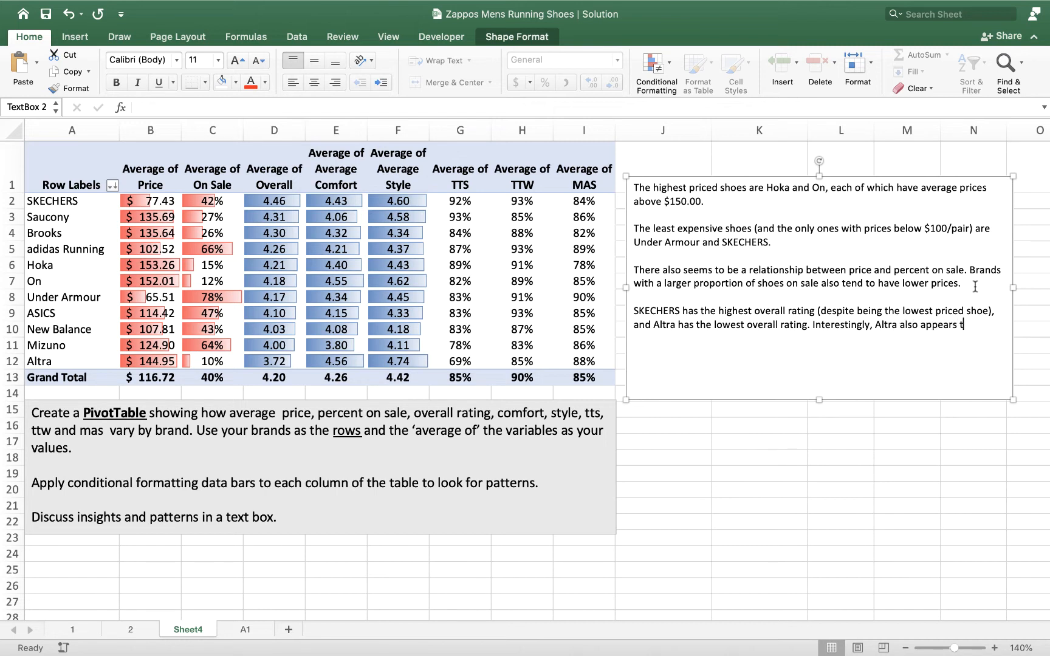
{"action": "type", "text": "o have the highest ratings "}
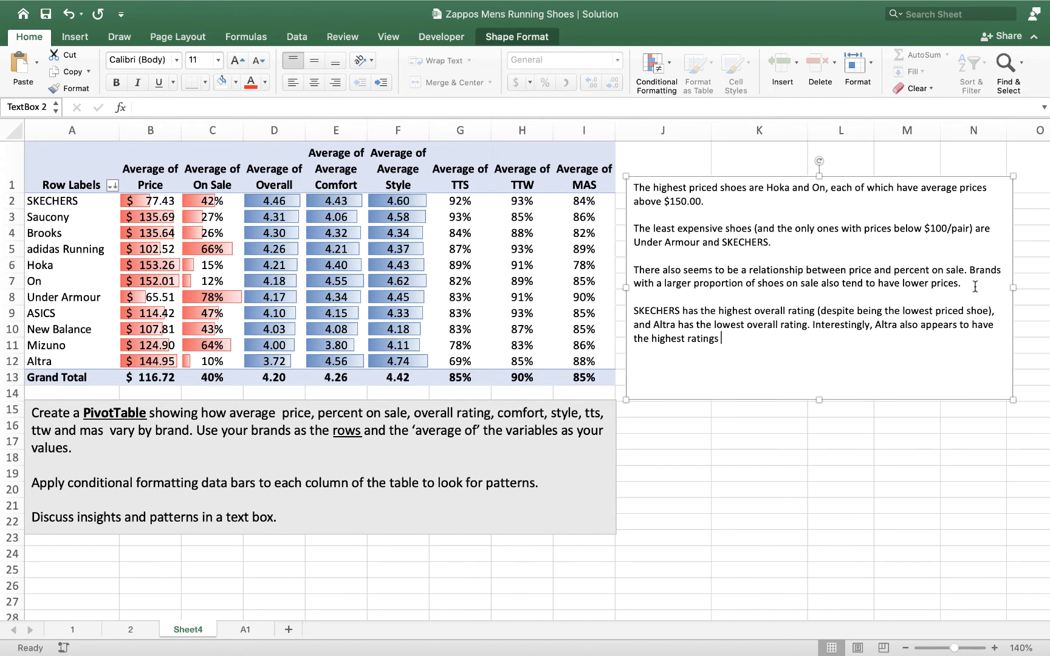
{"action": "type", "text": "for both comfort and style"}
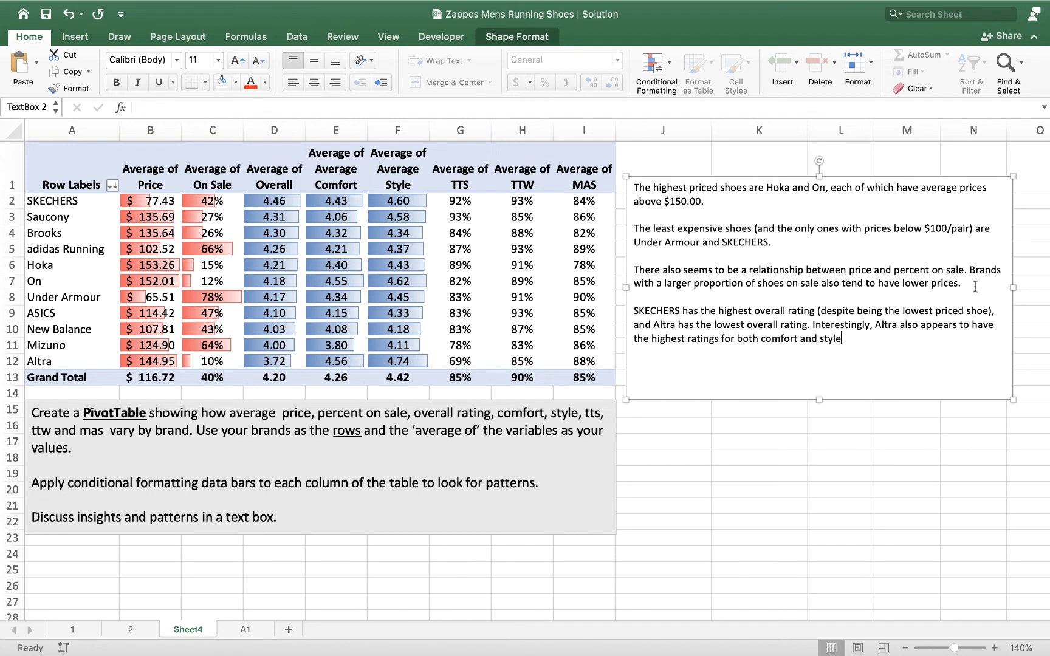
{"action": "type", "text": " and is "}
{"action": "type", "text": "unlike"}
{"action": "key", "text": "BackSpace"}
{"action": "key", "text": "BackSpace"}
{"action": "key", "text": "BackSpace"}
{"action": "key", "text": "BackSpace"}
{"action": "key", "text": "BackSpace"}
{"action": "key", "text": "BackSpace"}
{"action": "key", "text": "BackSpace"}
{"action": "key", "text": "BackSpace"}
{"action": "key", "text": "BackSpace"}
{"action": "type", "text": "there shoes are unlikely t"}
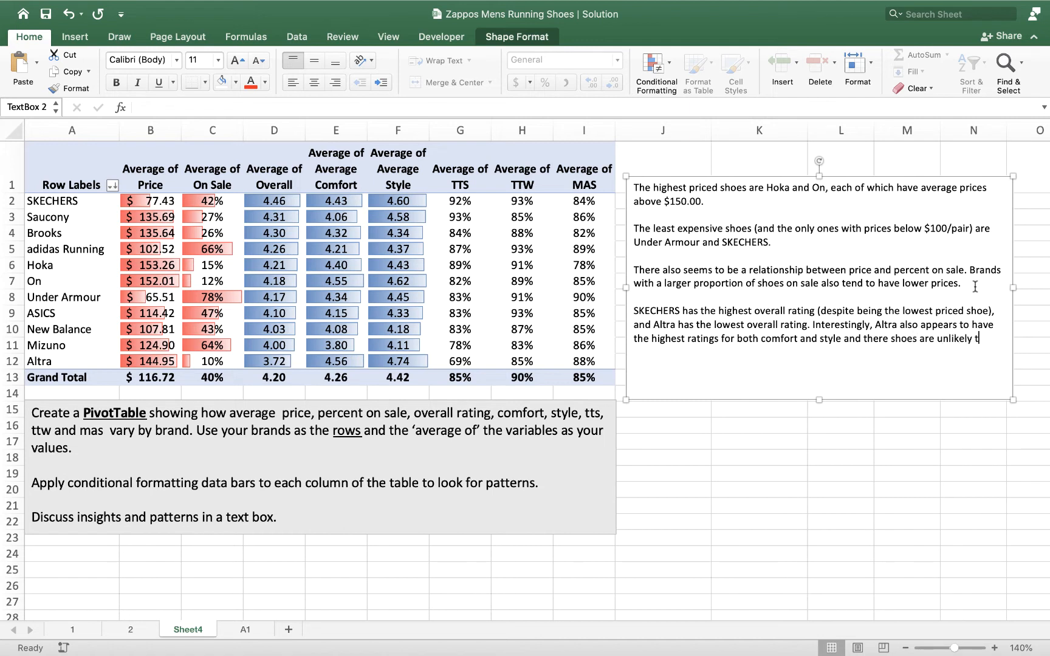
{"action": "type", "text": "o be on sl"}
{"action": "type", "text": "ale"}
{"action": "type", "text": "."}
Finish the Altra paragraph with "This suggests that customers are not turned off by the low overall rating."
{"action": "type", "text": "This suggest"}
{"action": "type", "text": "s that "}
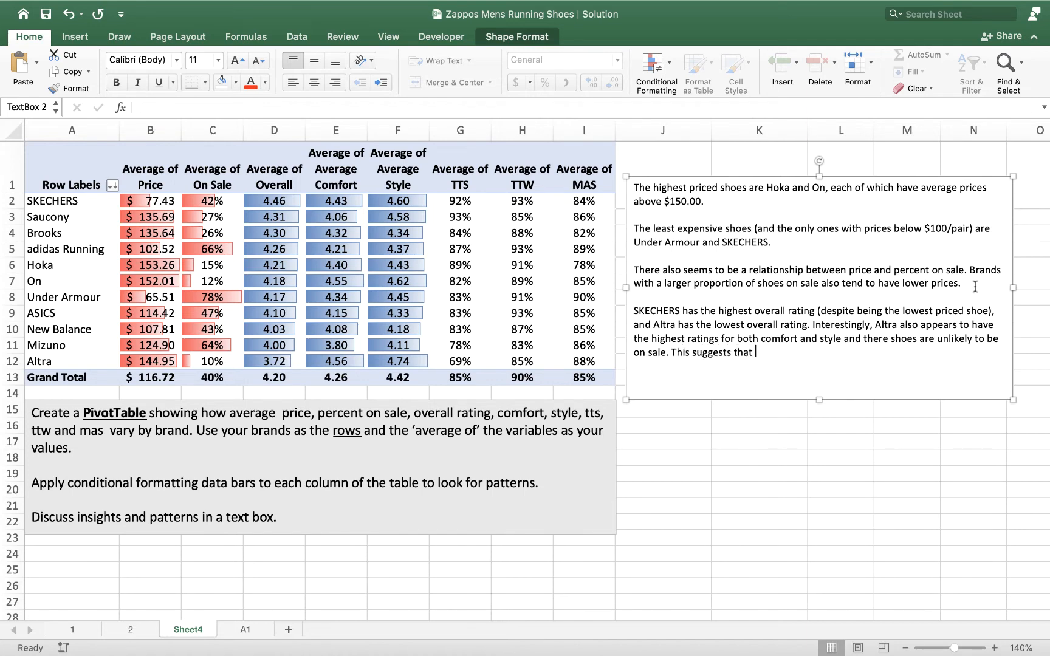
{"action": "type", "text": "customers are not turned off by the"}
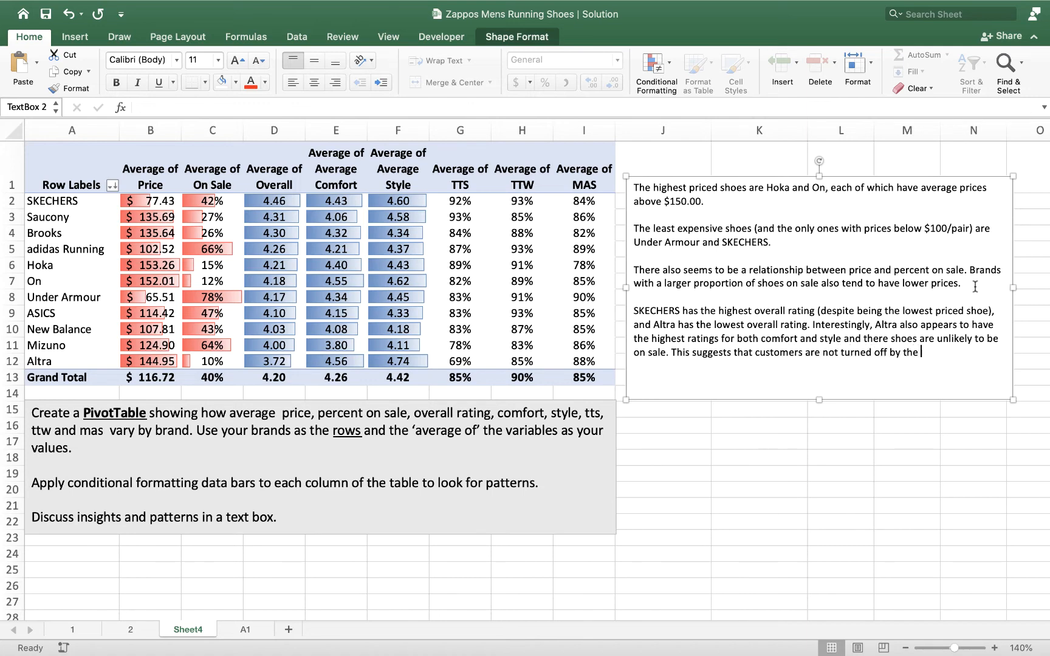
{"action": "type", "text": " low overall rating."}
{"action": "key", "text": "Return"}
{"action": "key", "text": "Return"}
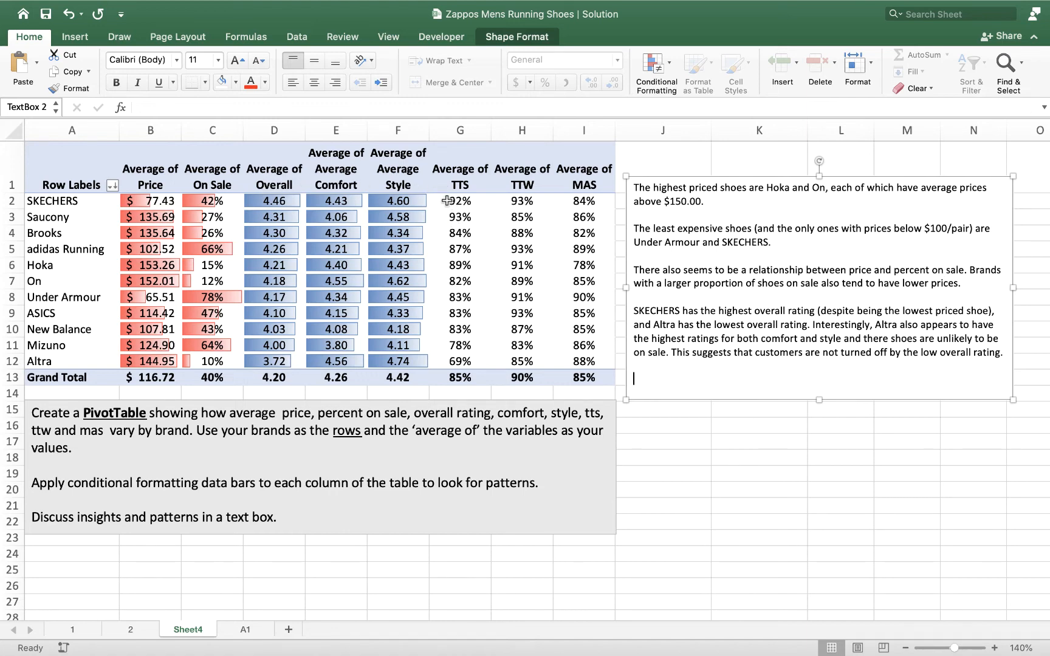
Apply green gradient-fill data bars to the average TTS, TTW and MAS values in G2:I12
{"action": "left_click_drag", "start_coordinate": [448, 201], "coordinate": [559, 361]}
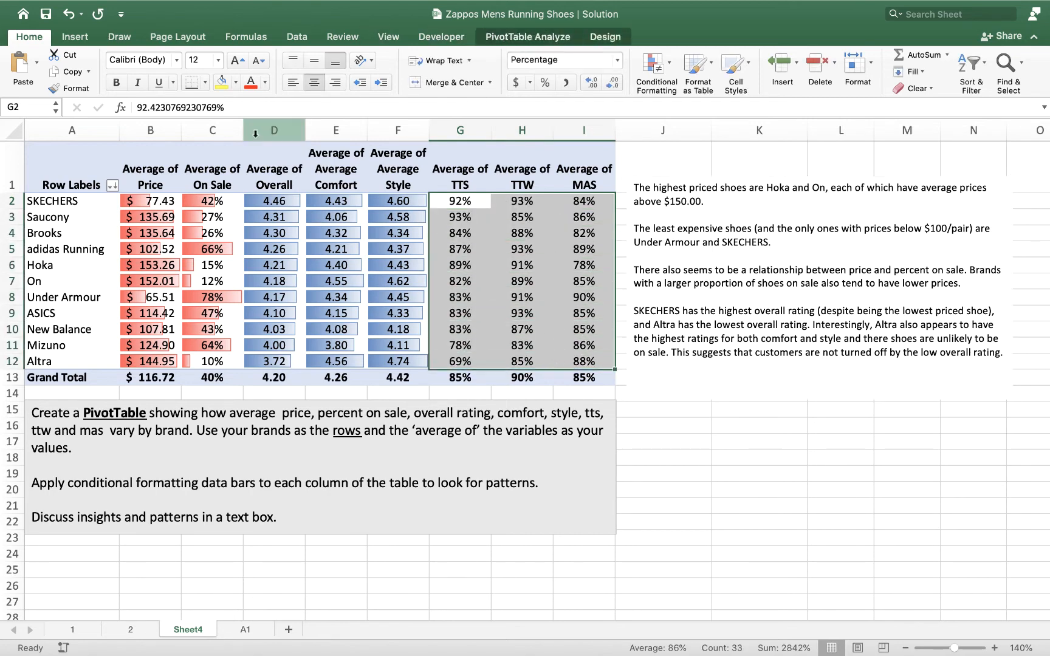
{"action": "left_click", "coordinate": [668, 85]}
{"action": "mouse_move", "coordinate": [690, 132]}
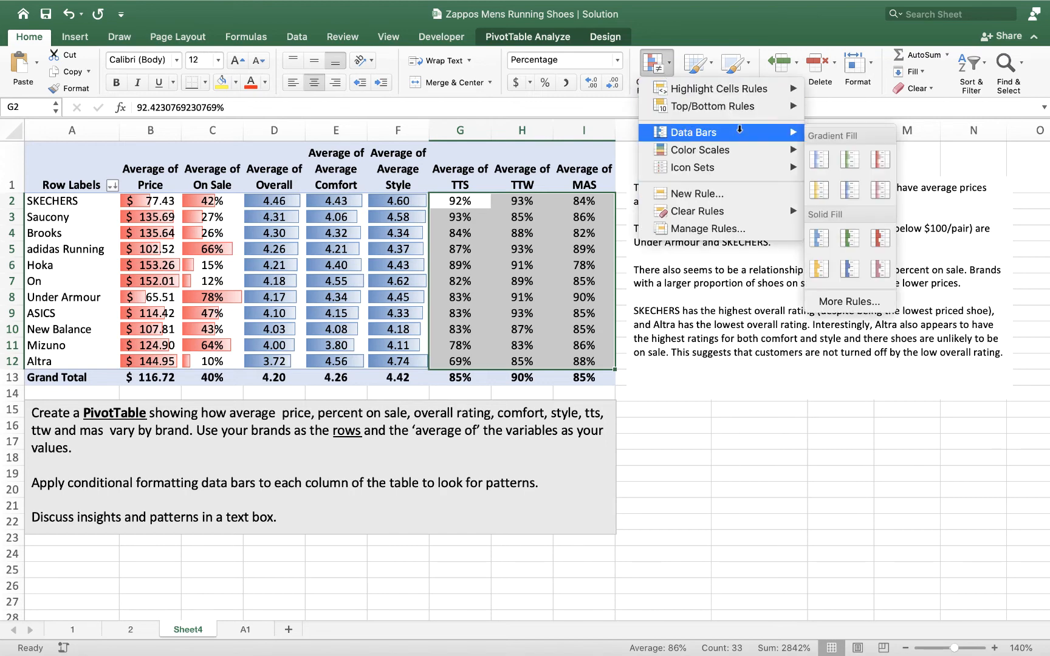
{"action": "left_click", "coordinate": [851, 161]}
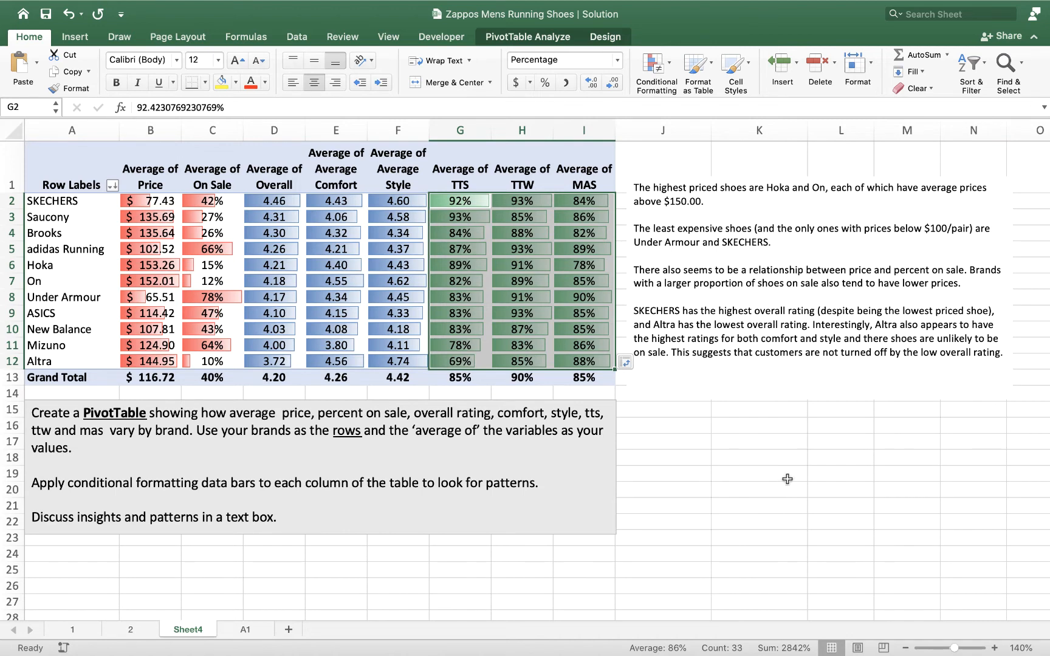
{"action": "left_click", "coordinate": [745, 453]}
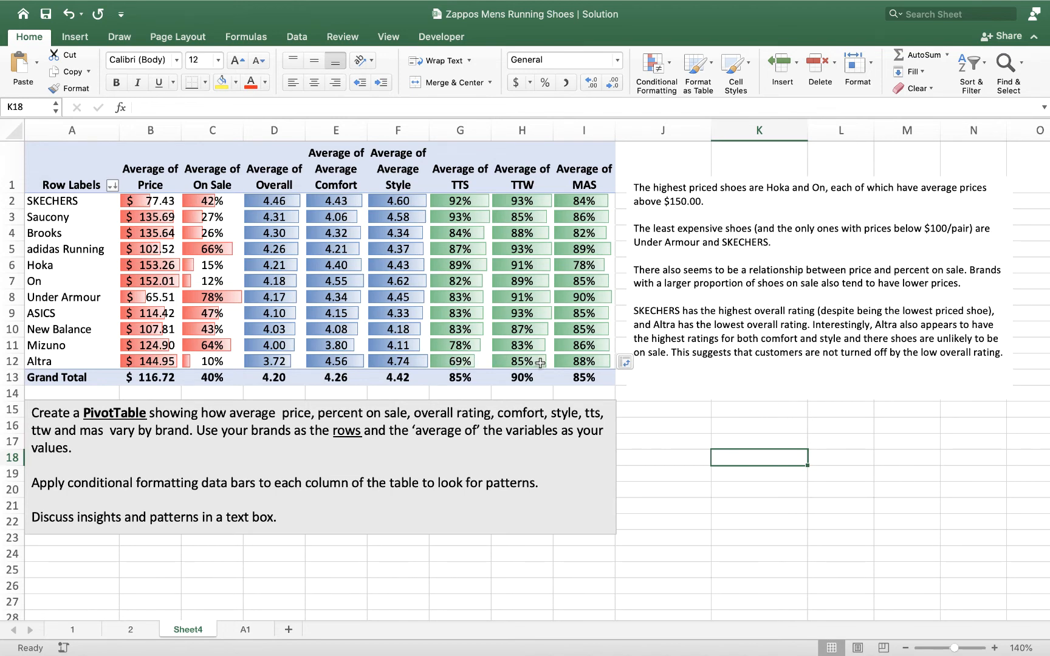
Sort the PivotTable brands by Average of TTS in descending order
{"action": "left_click", "coordinate": [112, 186]}
{"action": "left_click", "coordinate": [231, 254]}
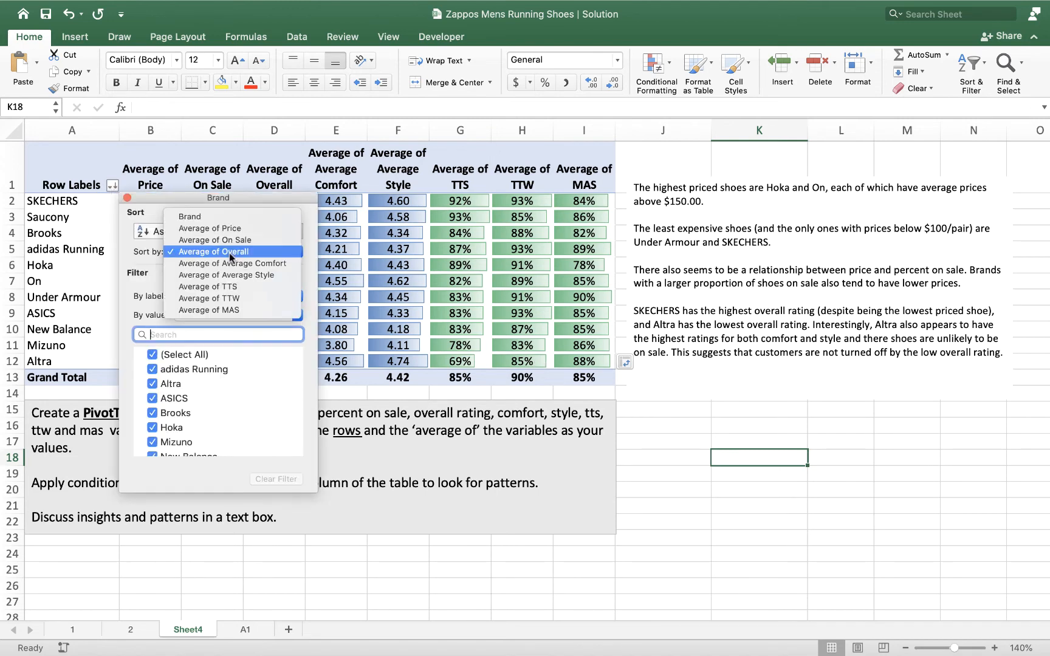
{"action": "left_click", "coordinate": [229, 287]}
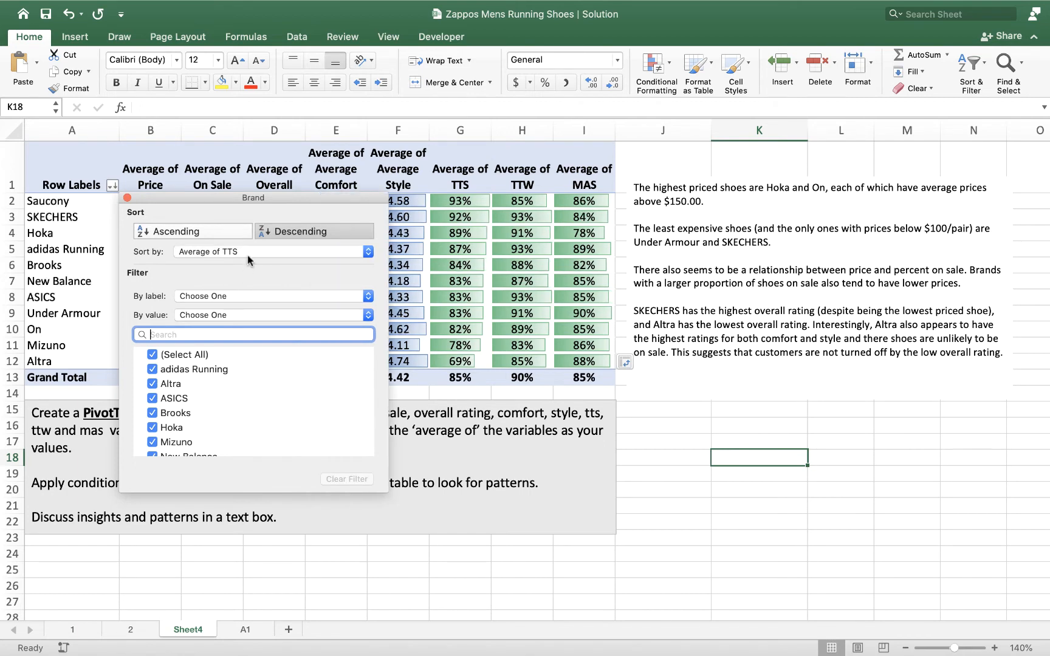
{"action": "left_click", "coordinate": [128, 198]}
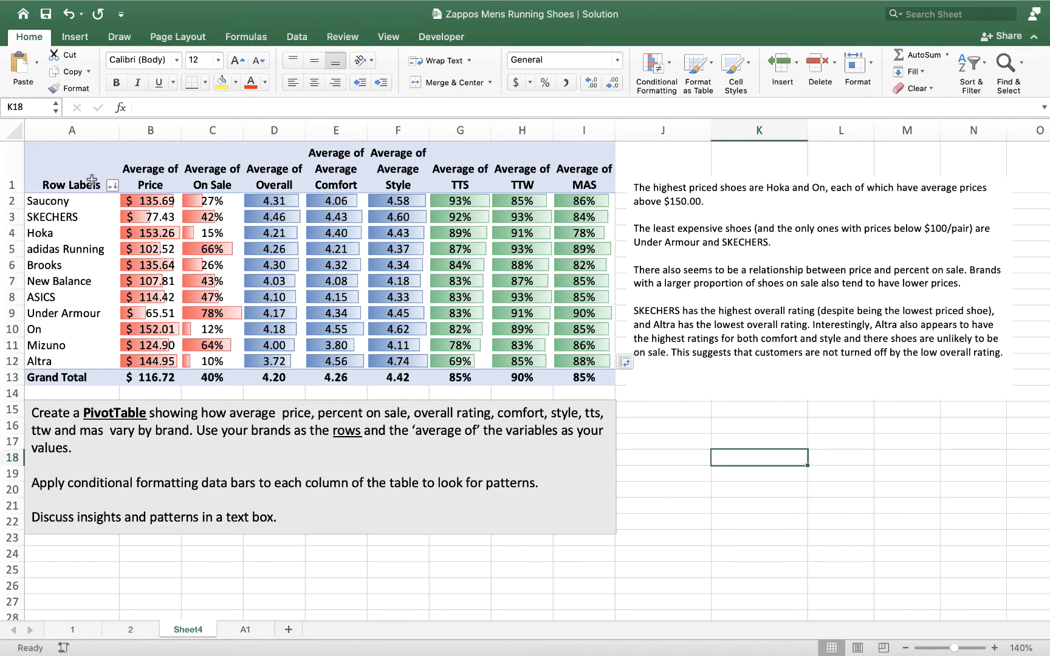
Sort the PivotTable brands by Average of TTW, keeping the descending order
{"action": "left_click", "coordinate": [113, 186]}
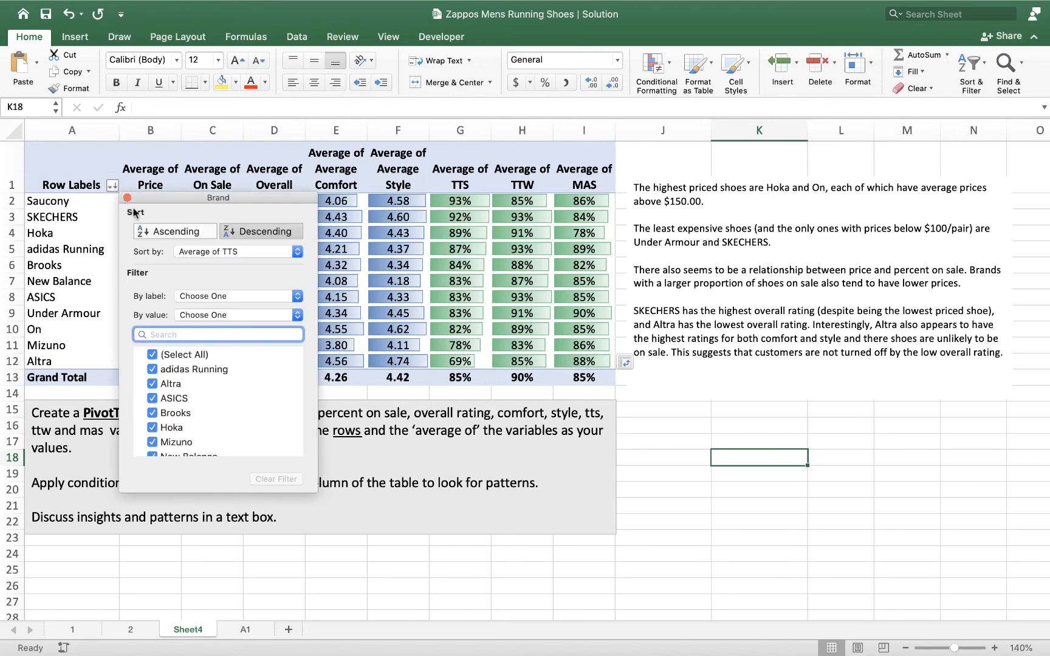
{"action": "left_click", "coordinate": [251, 251]}
{"action": "left_click", "coordinate": [247, 275]}
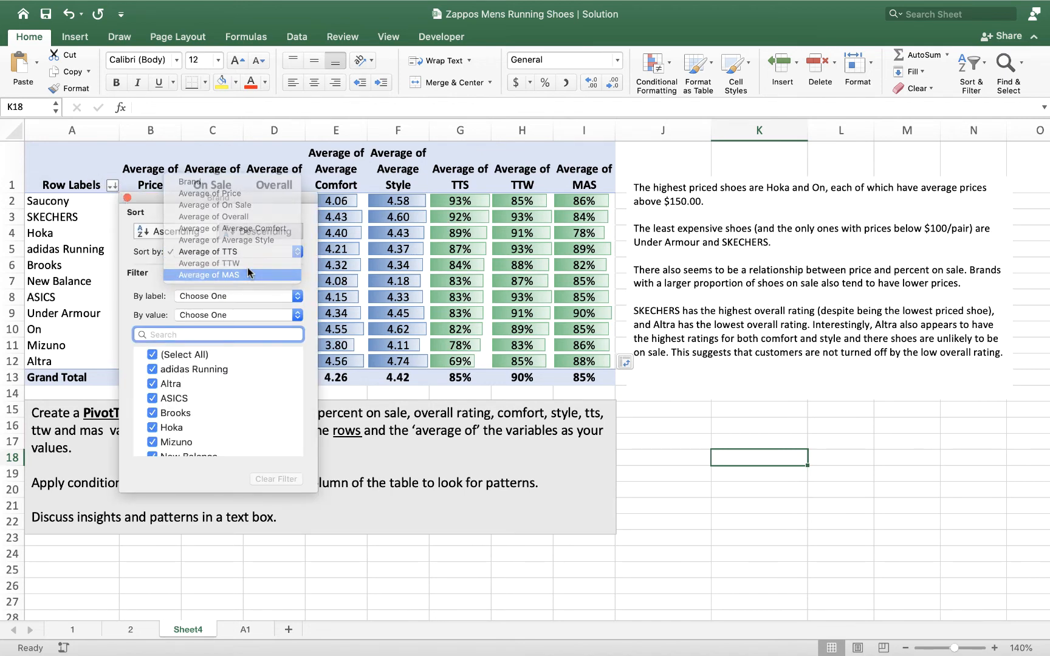
{"action": "left_click", "coordinate": [247, 252]}
{"action": "left_click", "coordinate": [251, 239]}
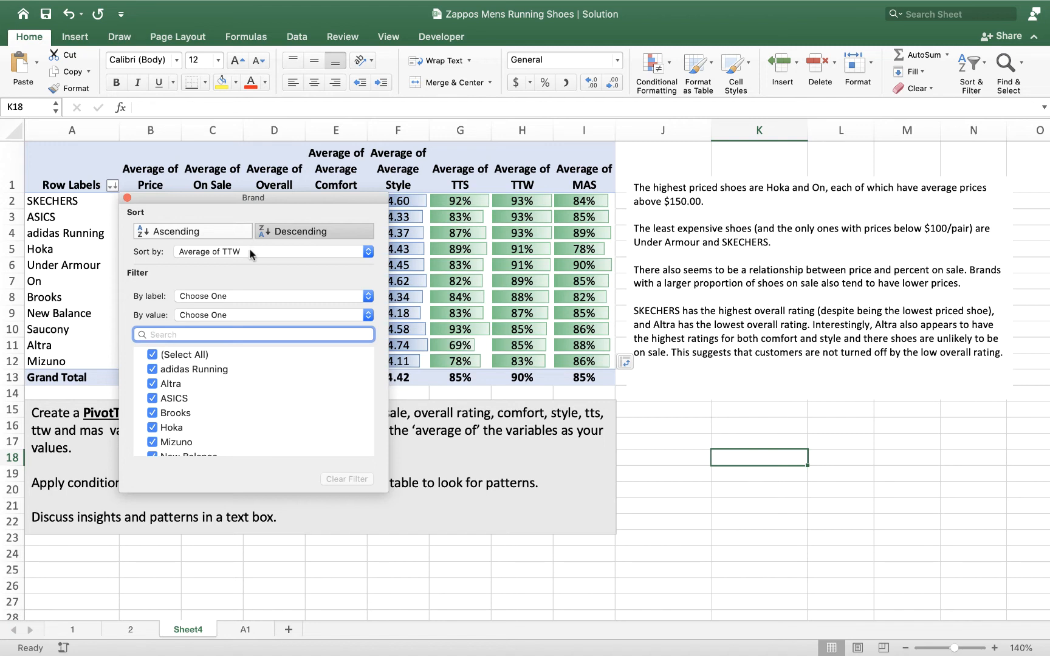
Sort the PivotTable brands by Average of MAS in descending order and close the sort options
{"action": "left_click", "coordinate": [250, 249]}
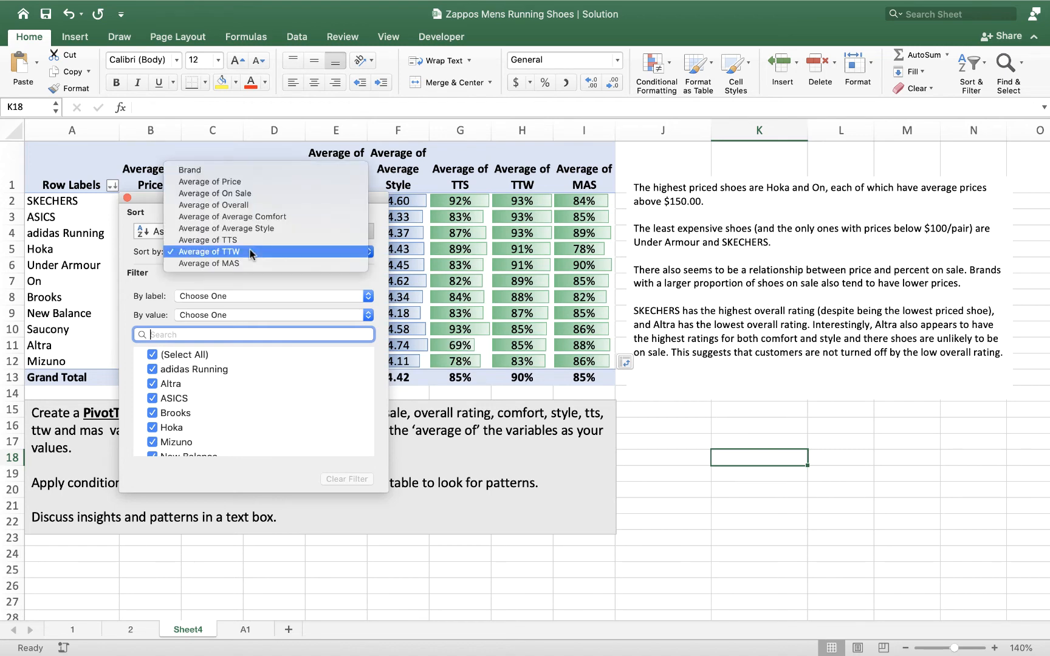
{"action": "left_click", "coordinate": [247, 262]}
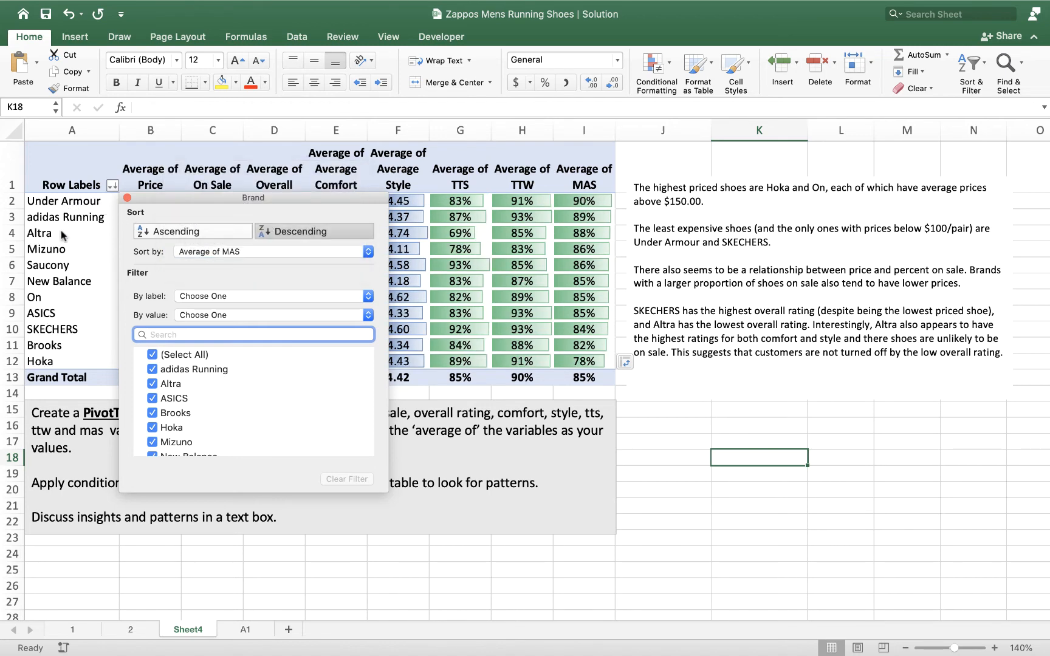
{"action": "left_click", "coordinate": [127, 197]}
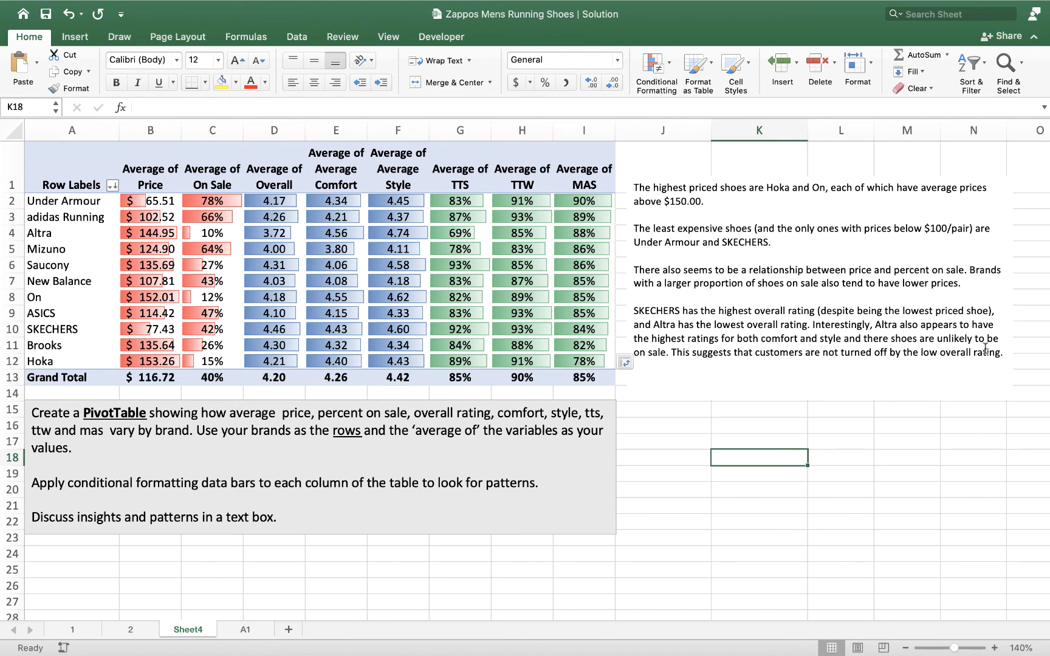
Start a new last paragraph in the insights text box: "I don't see any clear patterns with the fit variables, but SKECHERS"
{"action": "left_click", "coordinate": [1008, 352]}
{"action": "left_click", "coordinate": [1009, 352]}
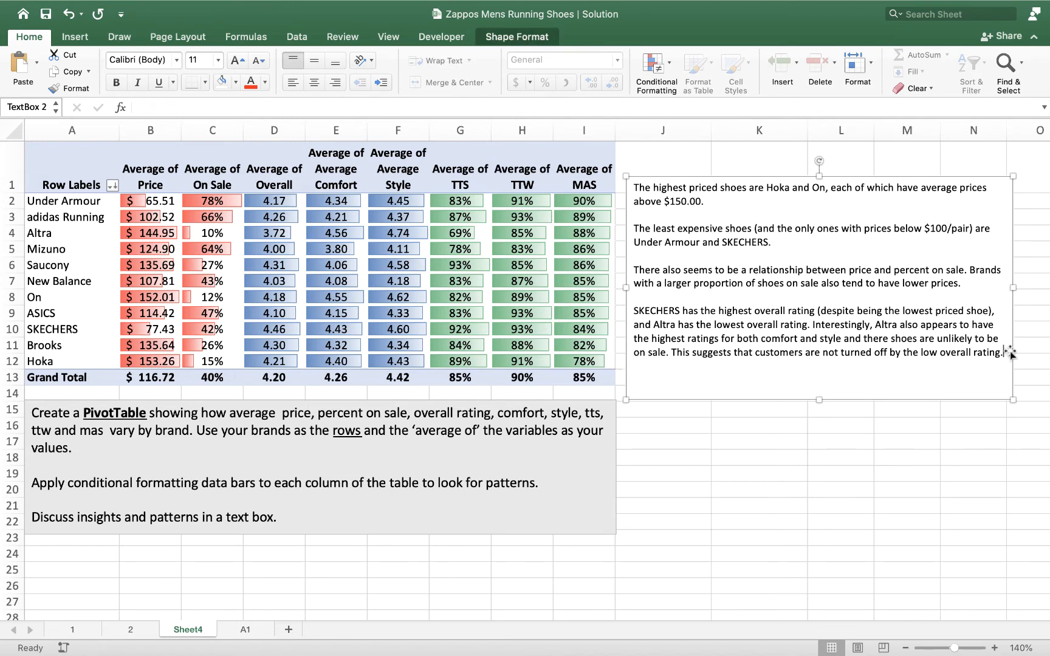
{"action": "key", "text": "Return"}
{"action": "key", "text": "Return"}
{"action": "type", "text": "I don't see any clear patterns iwth the"}
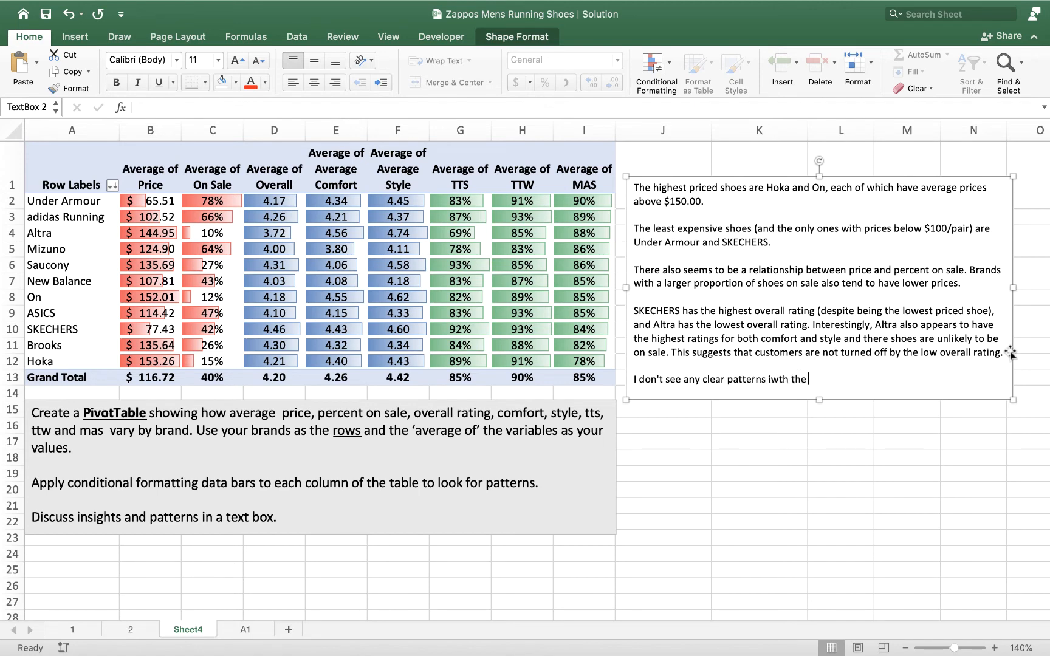
{"action": "key", "text": "BackSpace"}
{"action": "key", "text": "BackSpace"}
{"action": "key", "text": "BackSpace"}
{"action": "key", "text": "BackSpace"}
{"action": "key", "text": "BackSpace"}
{"action": "key", "text": "BackSpace"}
{"action": "key", "text": "BackSpace"}
{"action": "key", "text": "BackSpace"}
{"action": "key", "text": "BackSpace"}
{"action": "type", "text": "with the fit varialbes"}
{"action": "key", "text": "BackSpace"}
{"action": "key", "text": "BackSpace"}
{"action": "key", "text": "BackSpace"}
{"action": "key", "text": "BackSpace"}
{"action": "type", "text": "bles, but SKECHERS"}
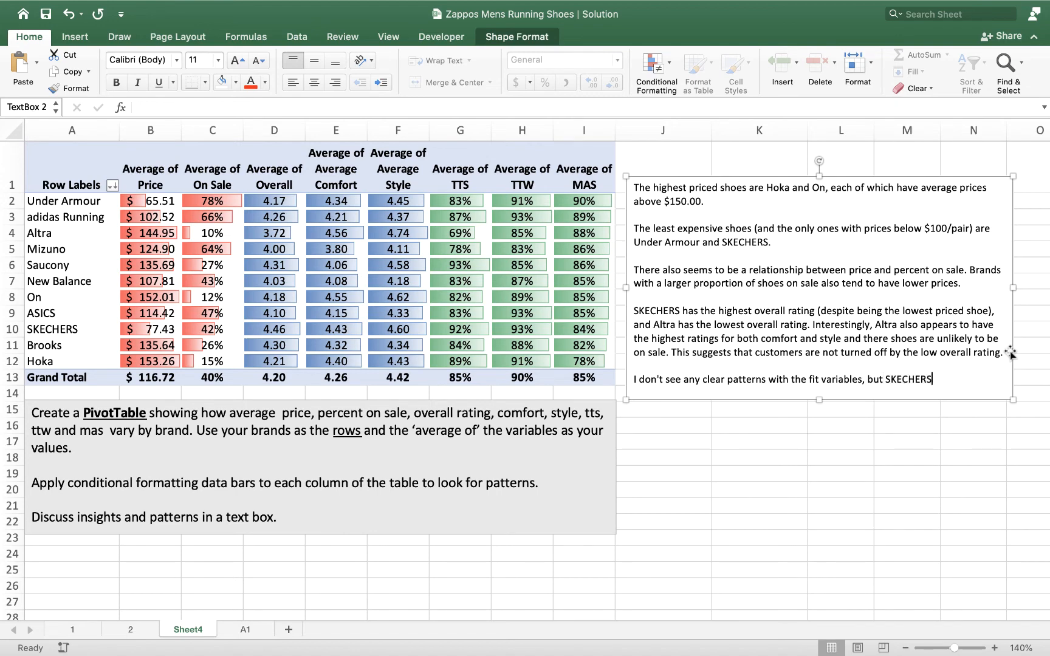
Complete the sentence about the fit variables with "is in the top 3 for both TTS and TTW."
{"action": "type", "text": " is in the top 3 for"}
{"action": "key", "text": "BackSpace"}
{"action": "type", "text": "both TTS and TTW"}
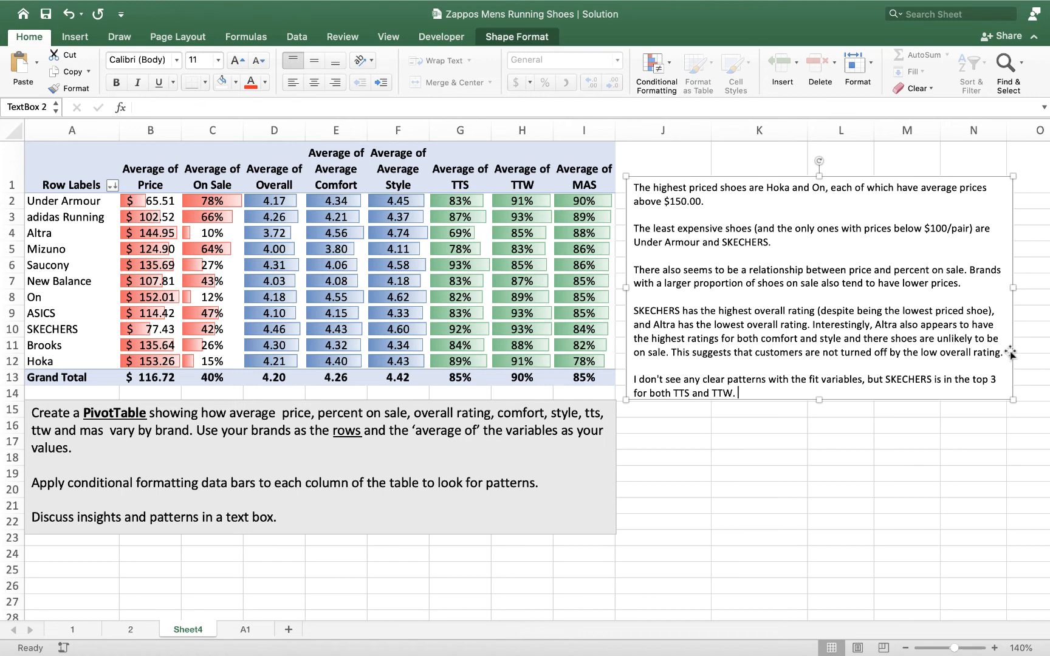
{"action": "type", "text": ". Other tha"}
{"action": "key", "text": "BackSpace"}
{"action": "key", "text": "BackSpace"}
{"action": "key", "text": "BackSpace"}
{"action": "key", "text": "BackSpace"}
{"action": "key", "text": "BackSpace"}
{"action": "key", "text": "BackSpace"}
{"action": "key", "text": "BackSpace"}
{"action": "key", "text": "BackSpace"}
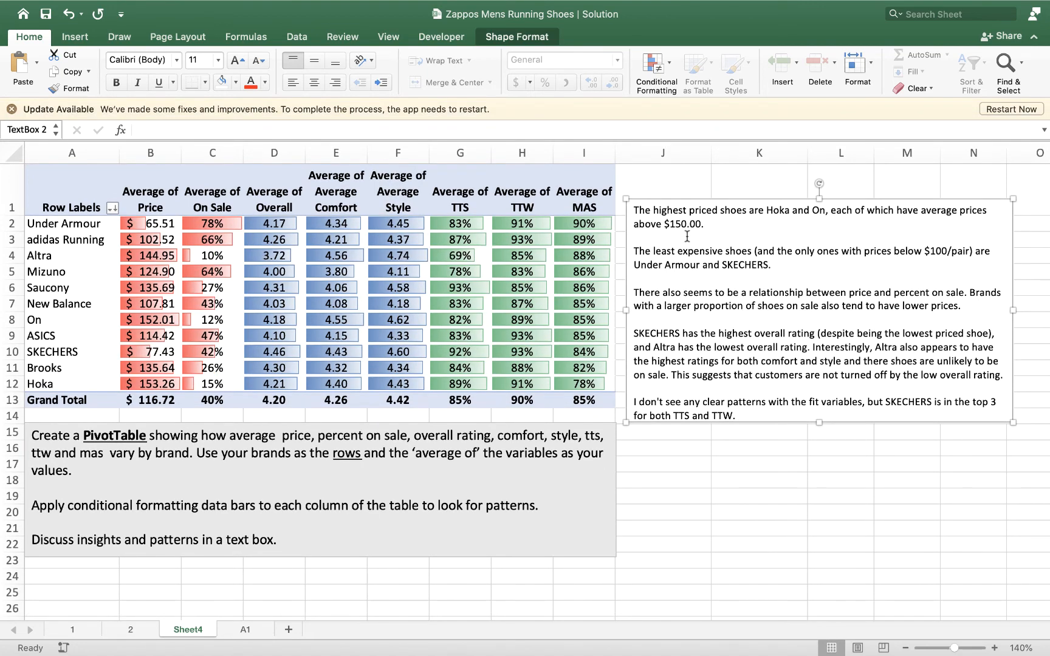
Sort the PivotTable brands by Average of TTS, keeping the descending order, and close the sort options
{"action": "left_click", "coordinate": [113, 208]}
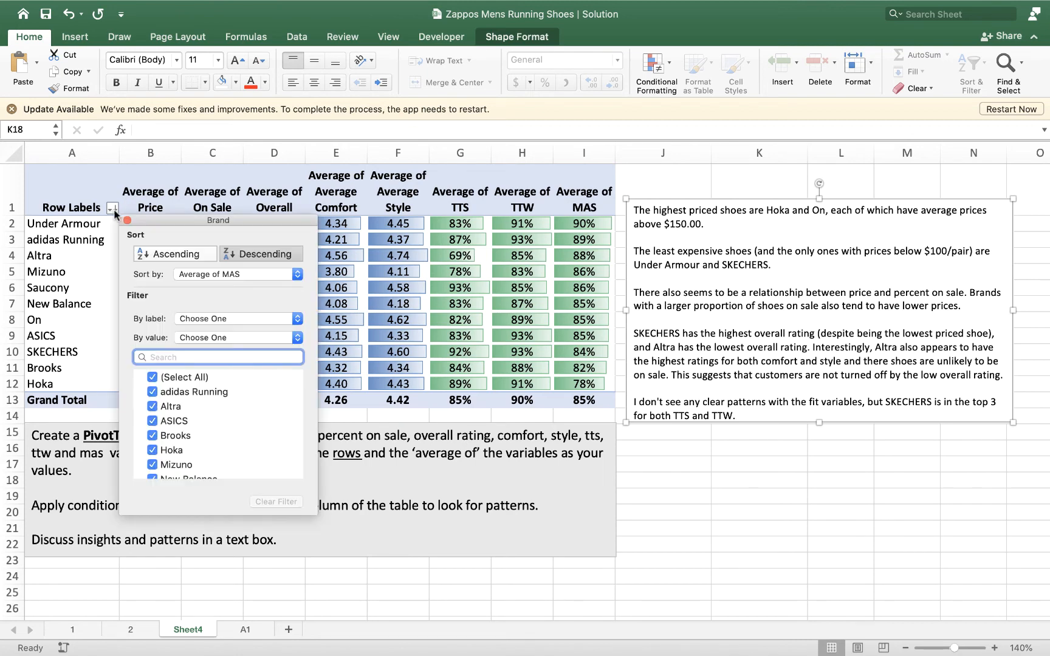
{"action": "left_click", "coordinate": [201, 274]}
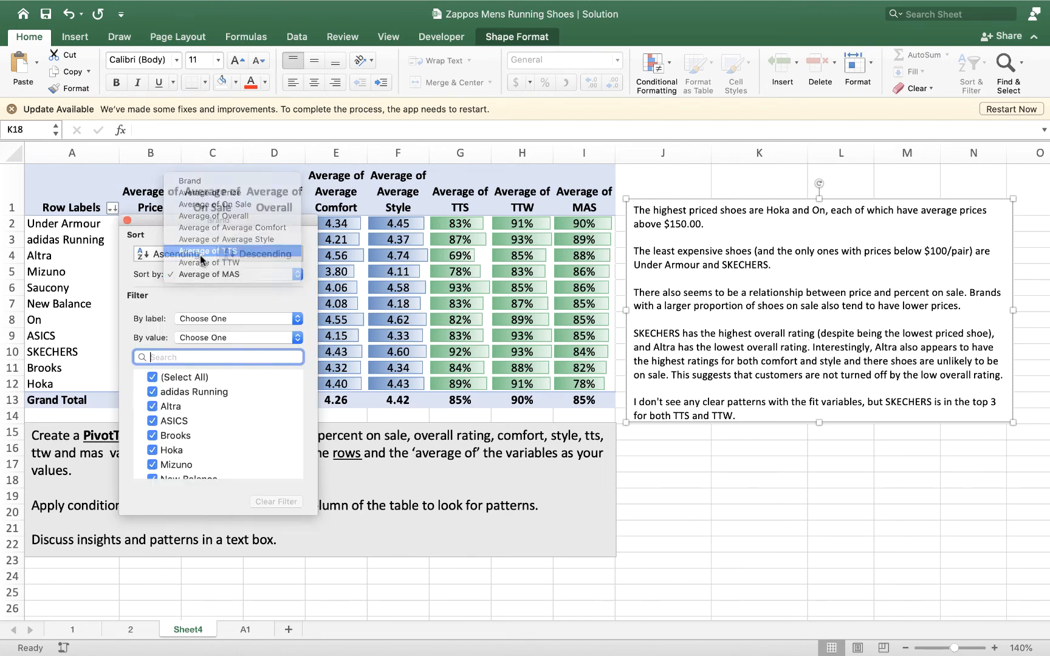
{"action": "left_click", "coordinate": [200, 254]}
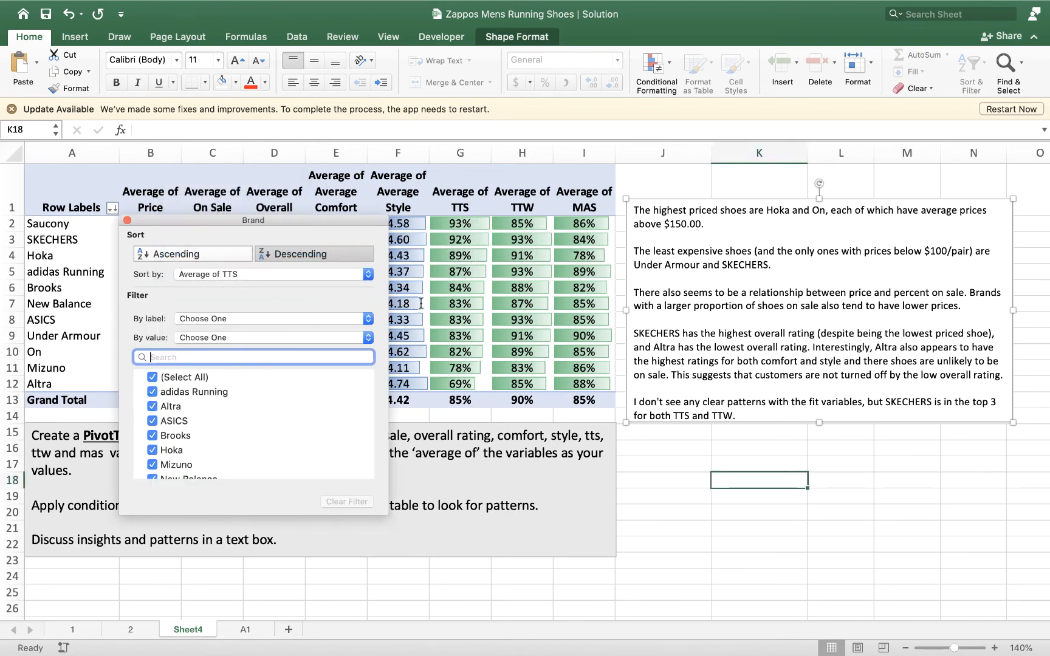
{"action": "left_click", "coordinate": [818, 423]}
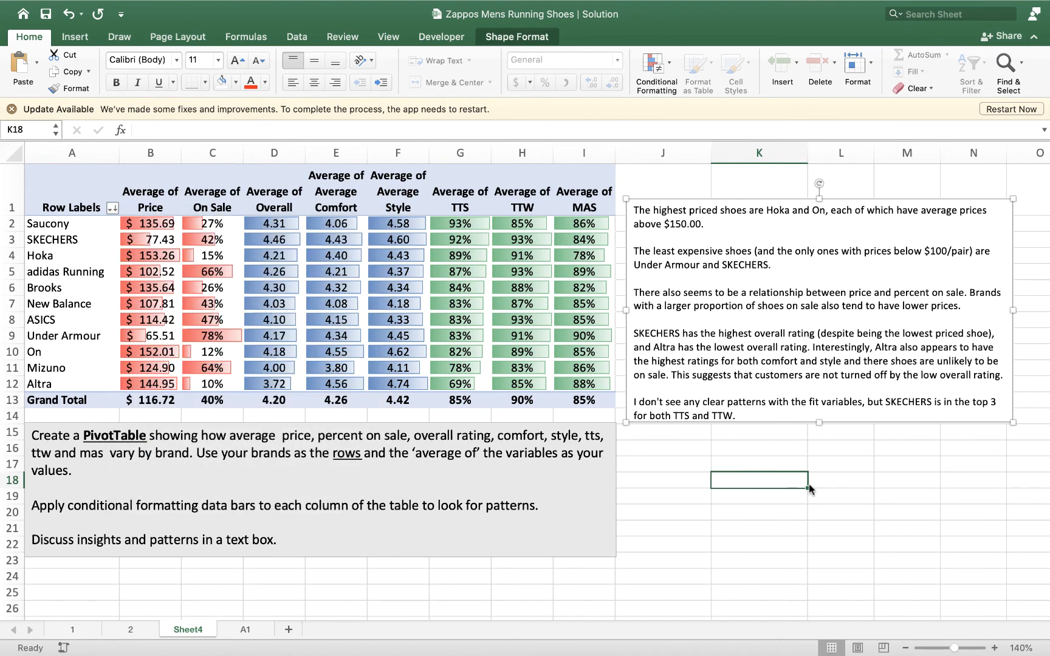
Extend the insights text box down to about row 19 and add "Saucony has the highest TTS rating," after the last sentence
{"action": "left_click", "coordinate": [823, 403]}
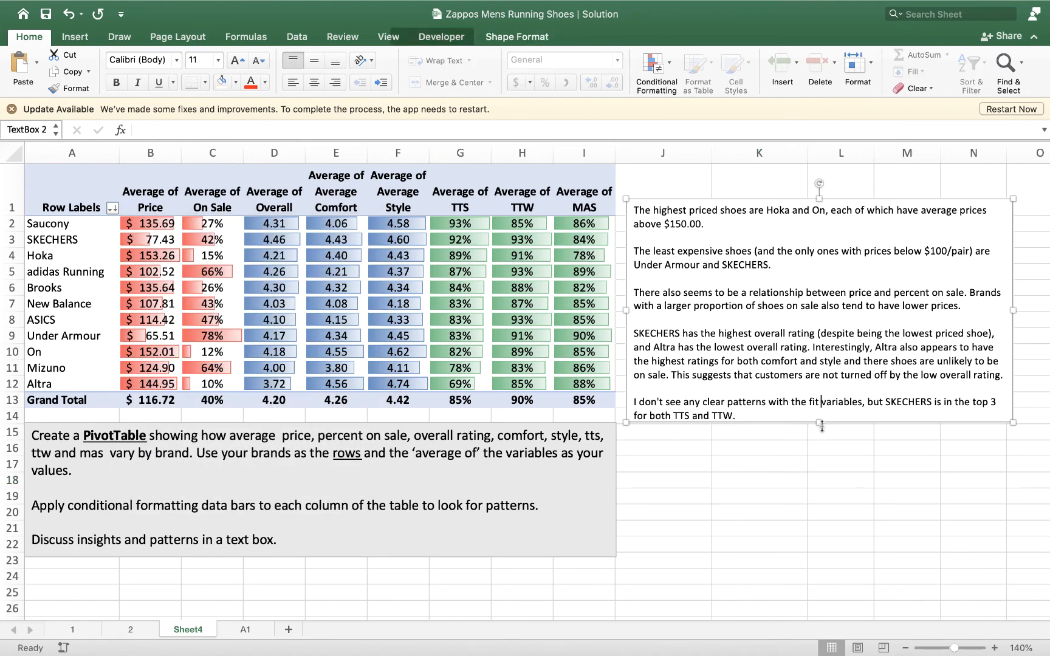
{"action": "left_click_drag", "start_coordinate": [820, 423], "coordinate": [817, 501]}
{"action": "left_click", "coordinate": [758, 423]}
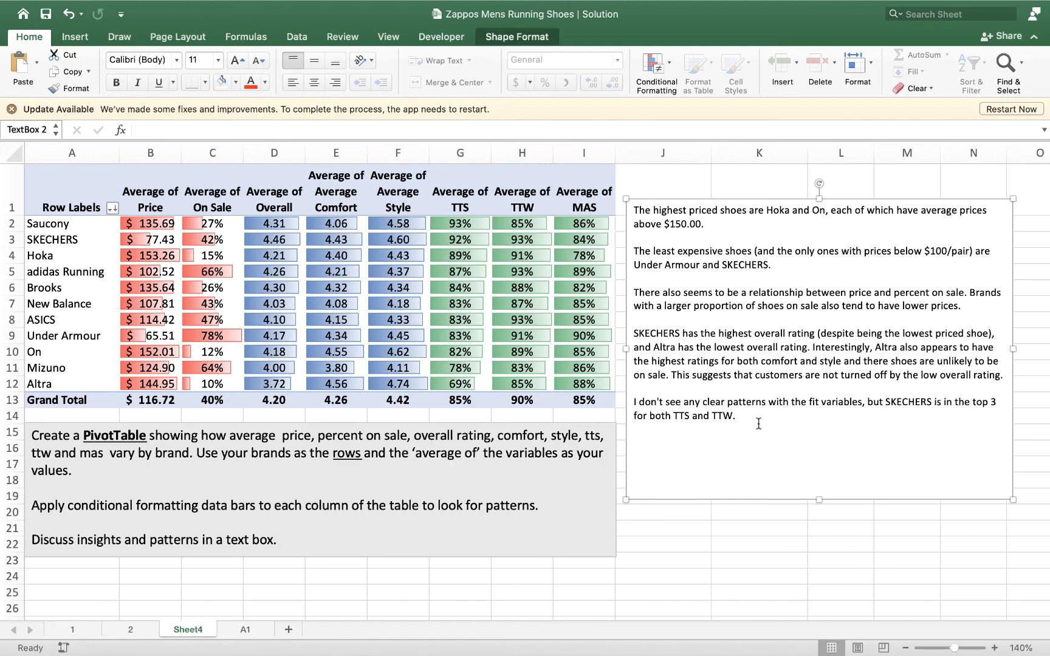
{"action": "key", "text": "super+z"}
{"action": "type", "text": "Saucony has the highest TTS rating,"}
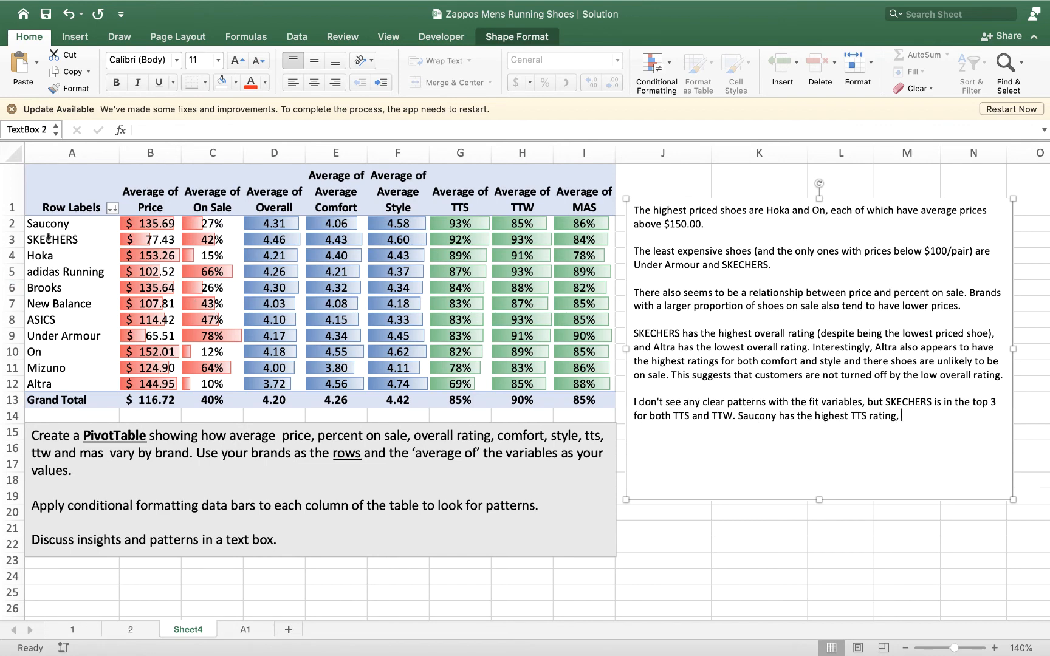
Re-sort the PivotTable brands in descending order by Average of TTW and close the sort options
{"action": "left_click", "coordinate": [112, 209]}
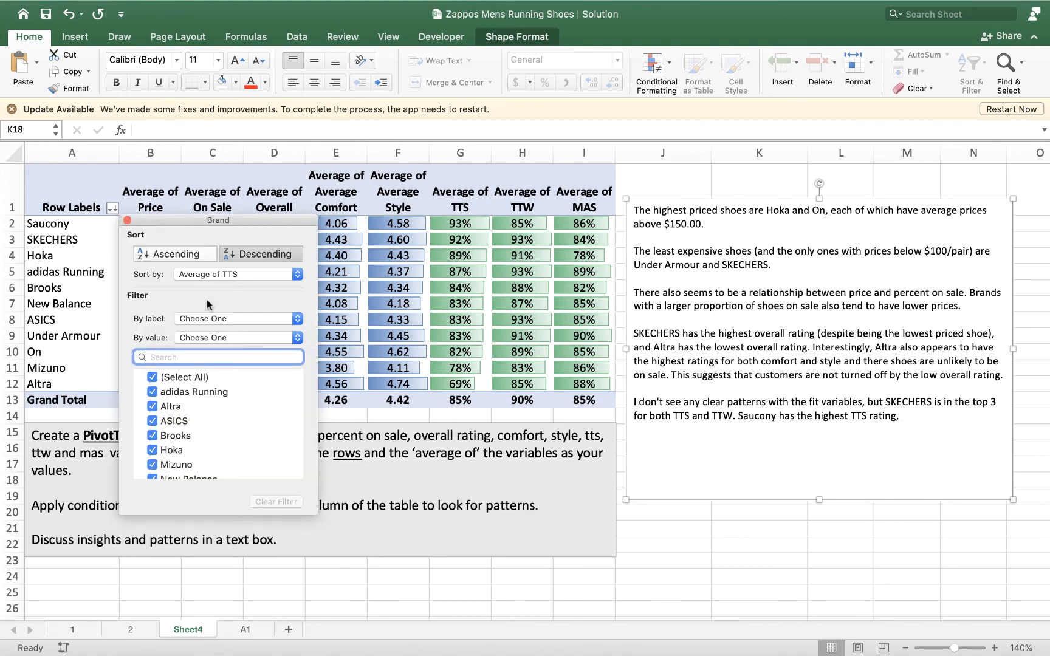
{"action": "left_click", "coordinate": [218, 274]}
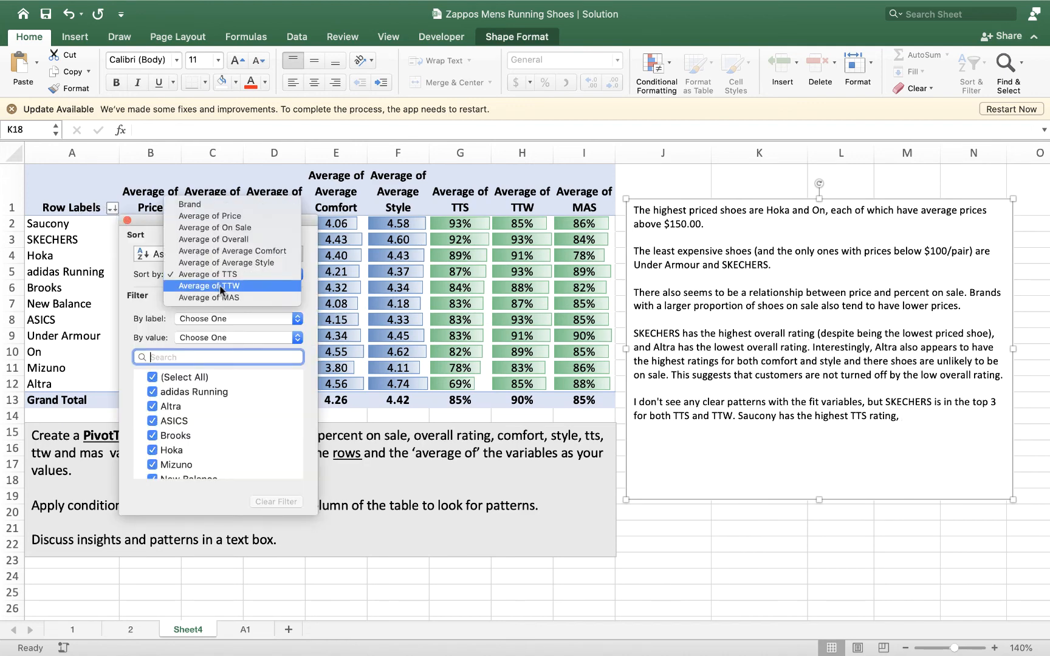
{"action": "left_click", "coordinate": [220, 287]}
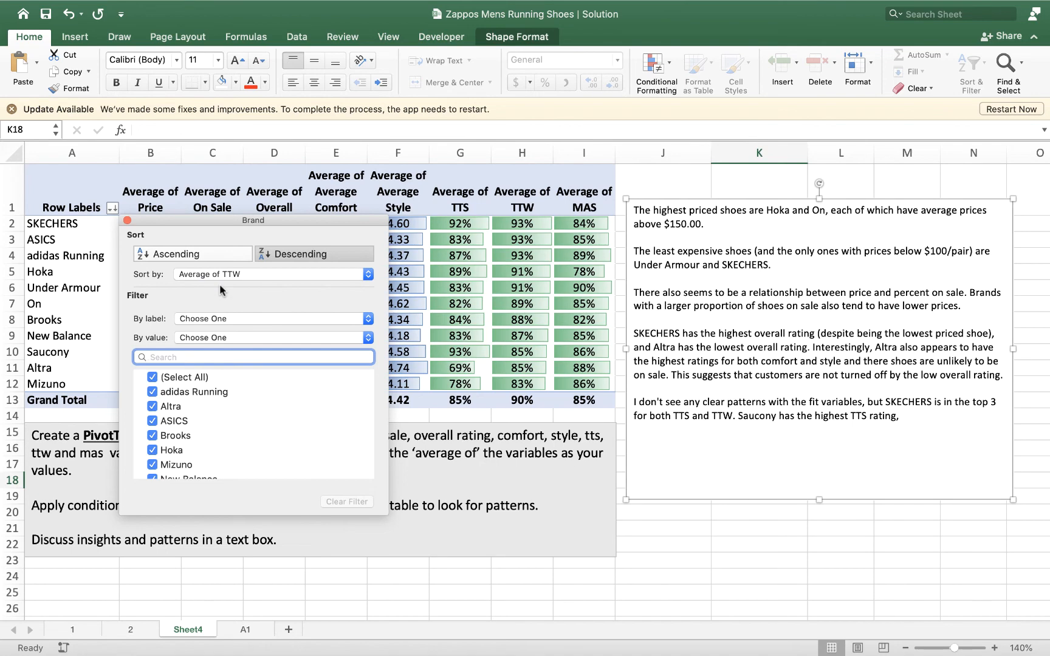
{"action": "left_click", "coordinate": [928, 418]}
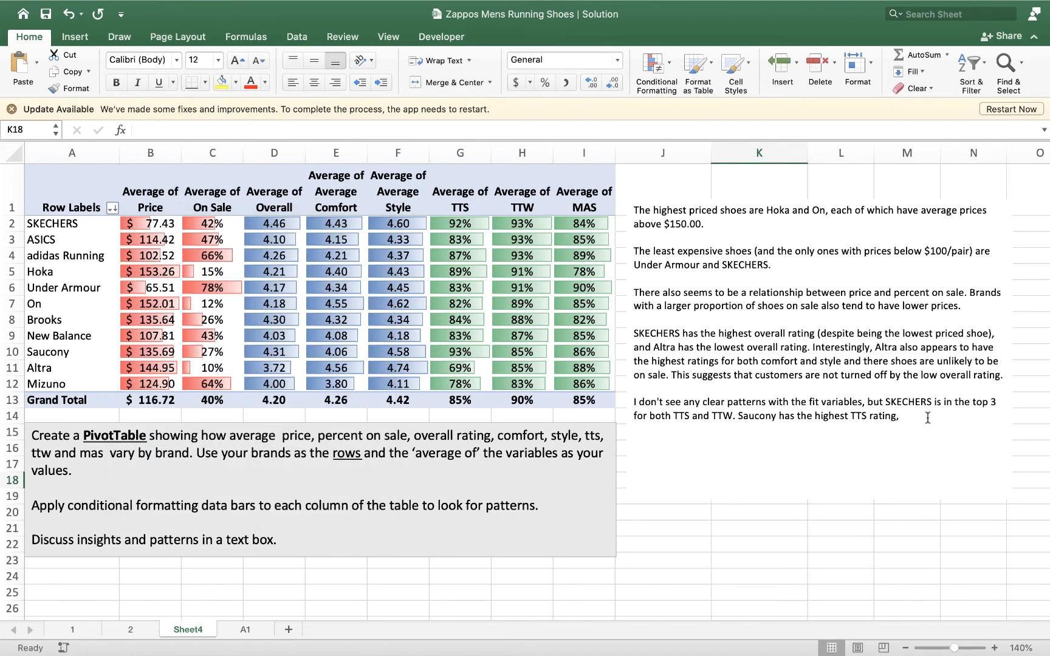
Continue the unfinished sentence in the insights text box with "SKECHERS has the highest TTW rating, and"
{"action": "left_click", "coordinate": [928, 418]}
{"action": "type", "text": "S"}
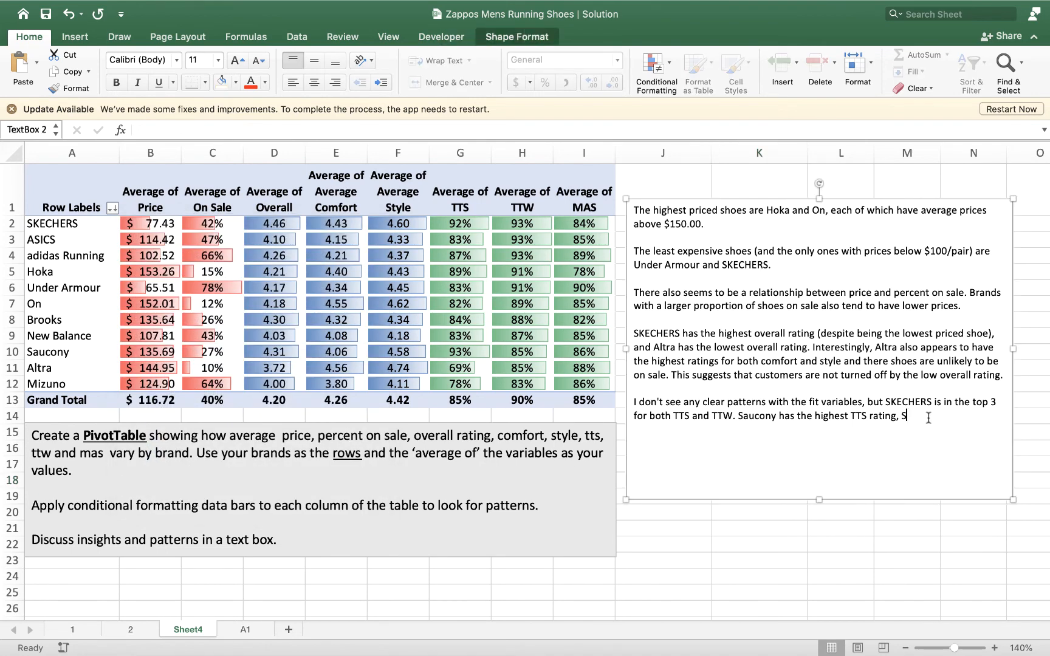
{"action": "type", "text": "KECHERS has the highest TTW rating, and"}
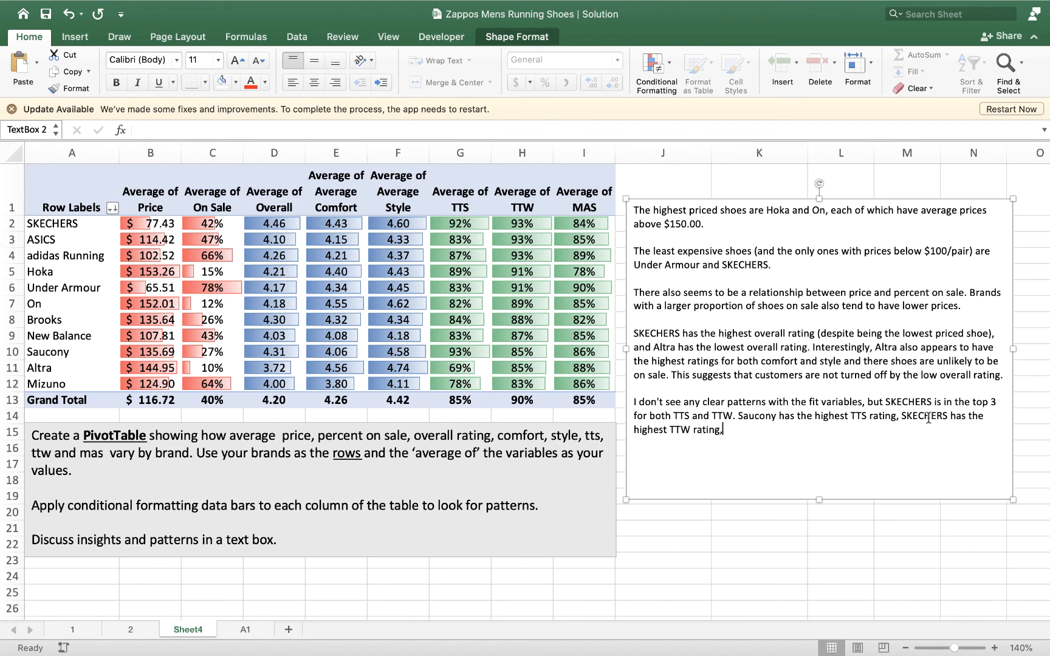
Sort the PivotTable brands by Average of MAS in descending order and close the sort options
{"action": "left_click", "coordinate": [112, 208]}
{"action": "left_click", "coordinate": [235, 271]}
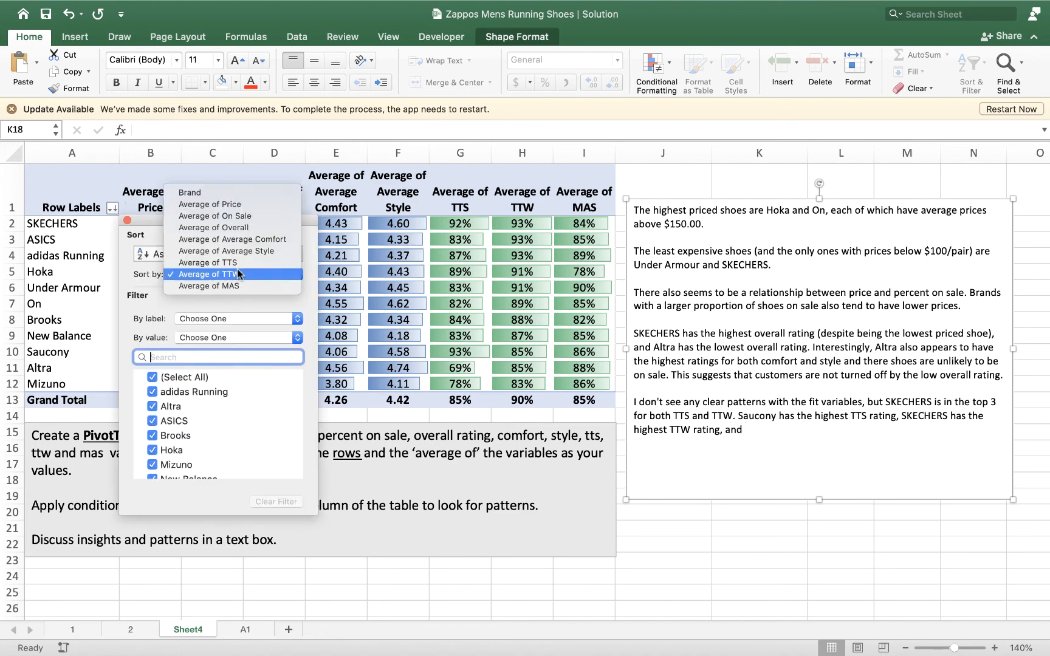
{"action": "left_click", "coordinate": [237, 285]}
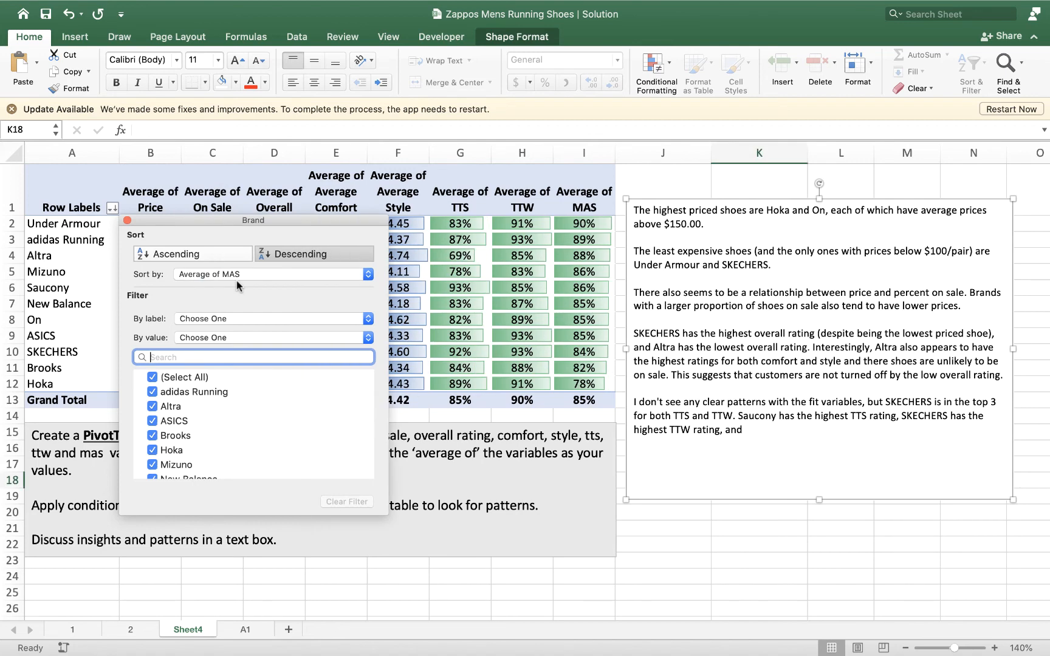
{"action": "left_click", "coordinate": [794, 438]}
Complete the sentence in the insights text box with: Under Armour is rated highest for having "moderate arch support"
{"action": "left_click", "coordinate": [787, 436]}
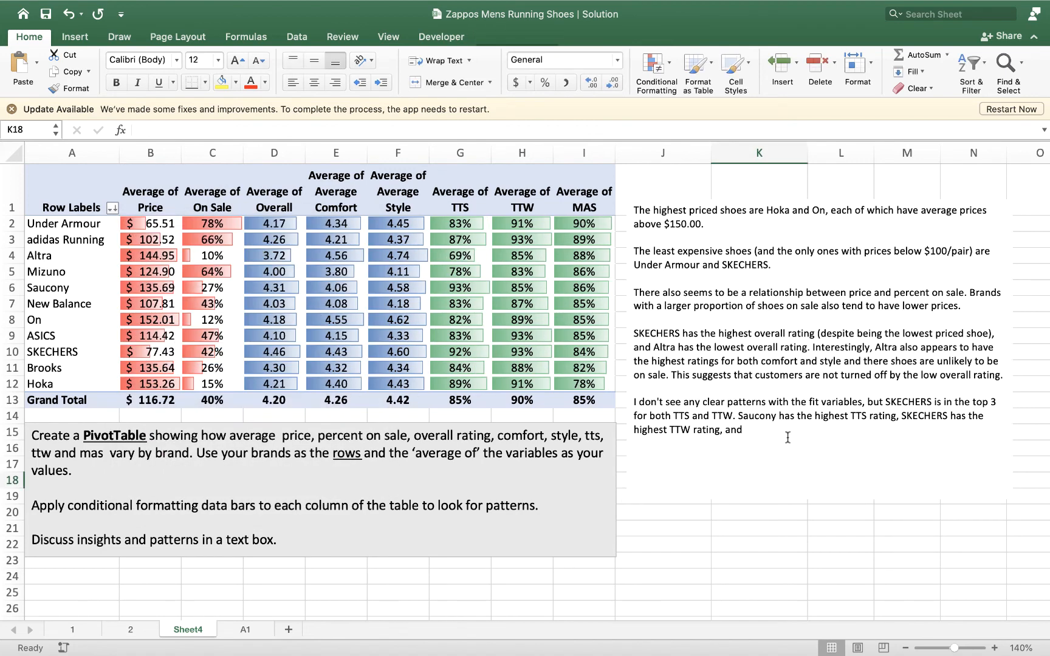
{"action": "type", "text": "U"}
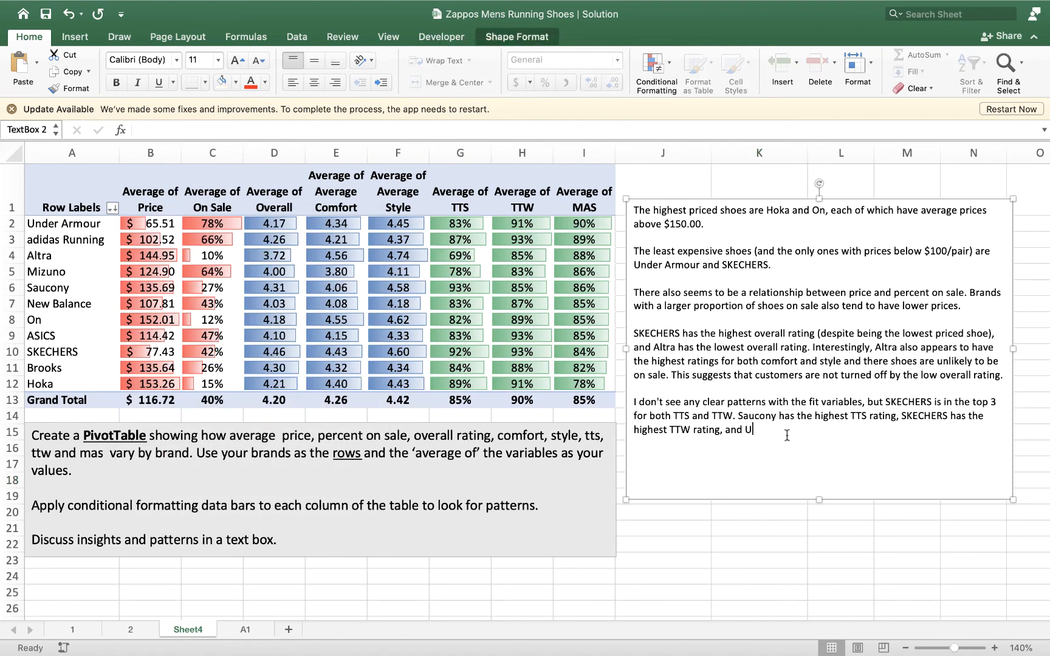
{"action": "type", "text": "Nnder Armour is rated highest fo"}
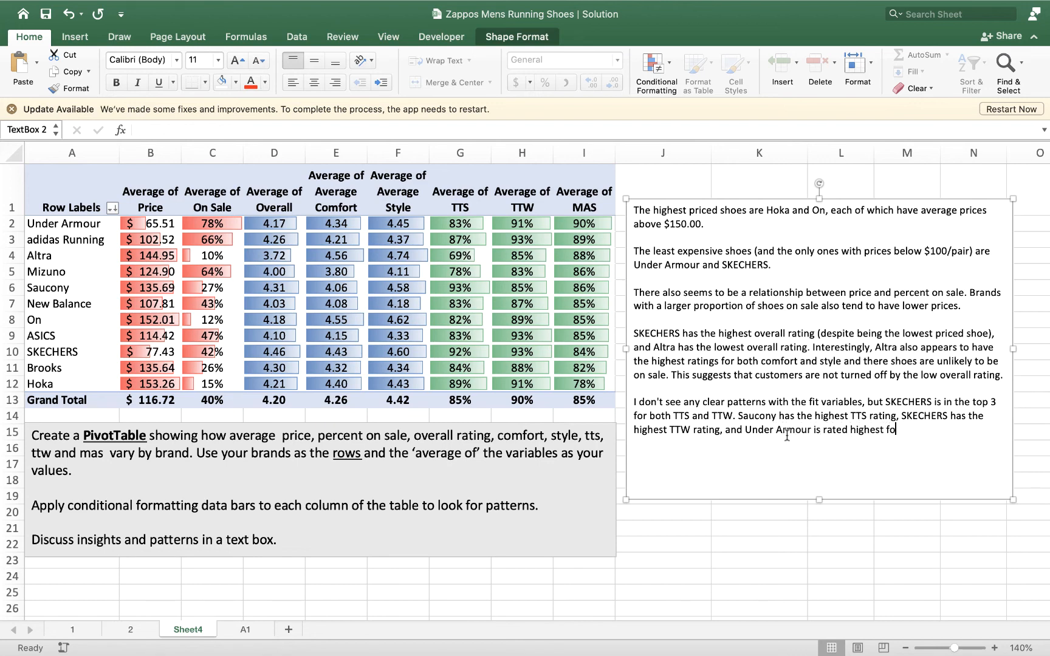
{"action": "type", "text": "r having \"moderate are"}
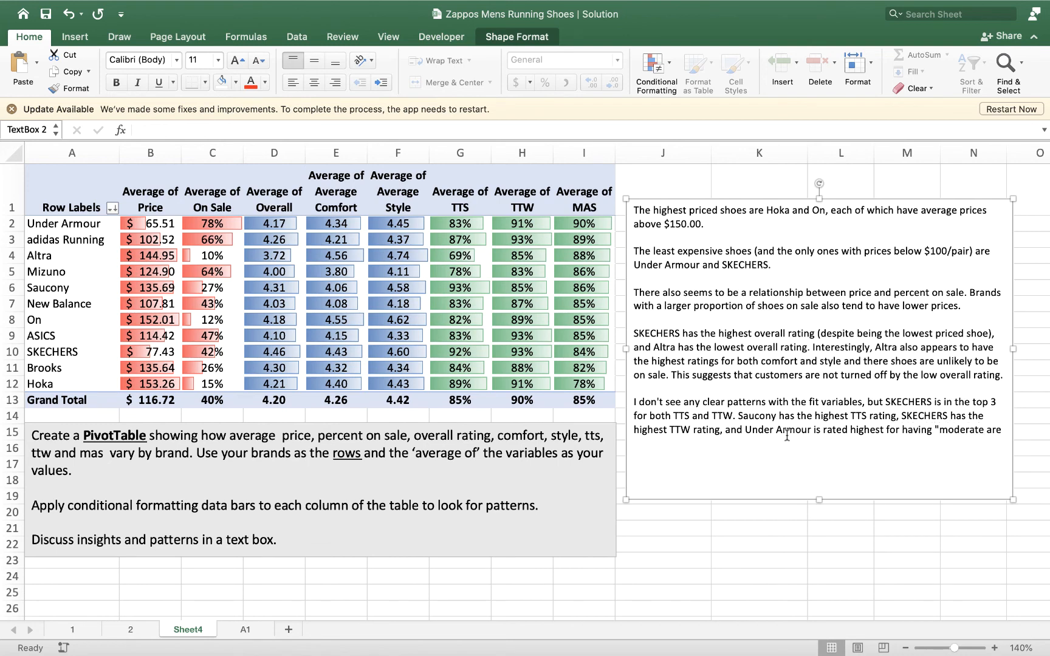
{"action": "key", "text": "BackSpace"}
{"action": "type", "text": "chs"}
{"action": "key", "text": "BackSpace"}
{"action": "key", "text": "BackSpace"}
{"action": "type", "text": "support"}
Append to the gray instructions box: Separate the discussion by "price" variables, "rating" rating variables, and "fit variables"
{"action": "left_click", "coordinate": [300, 540]}
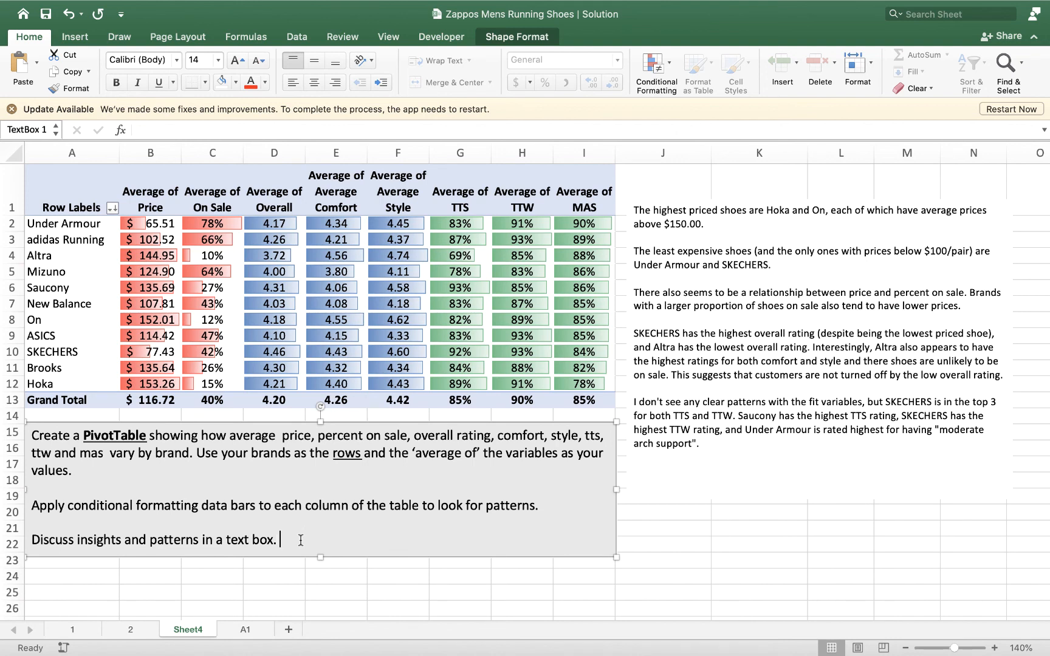
{"action": "type", "text": "Separate the discussion by "}
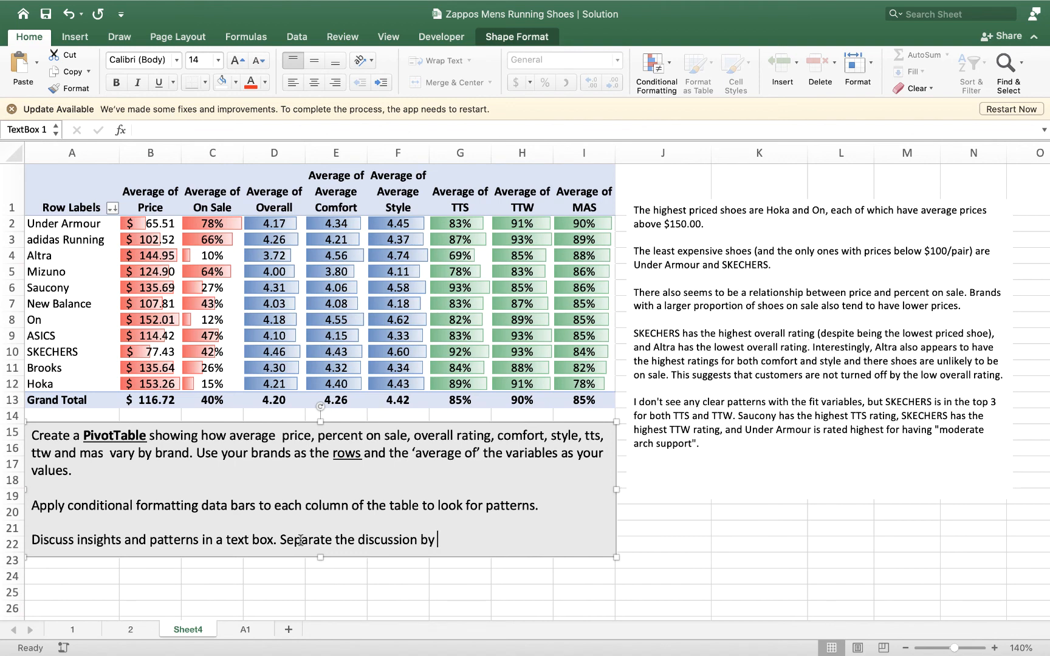
{"action": "type", "text": "\"price\" variables, "}
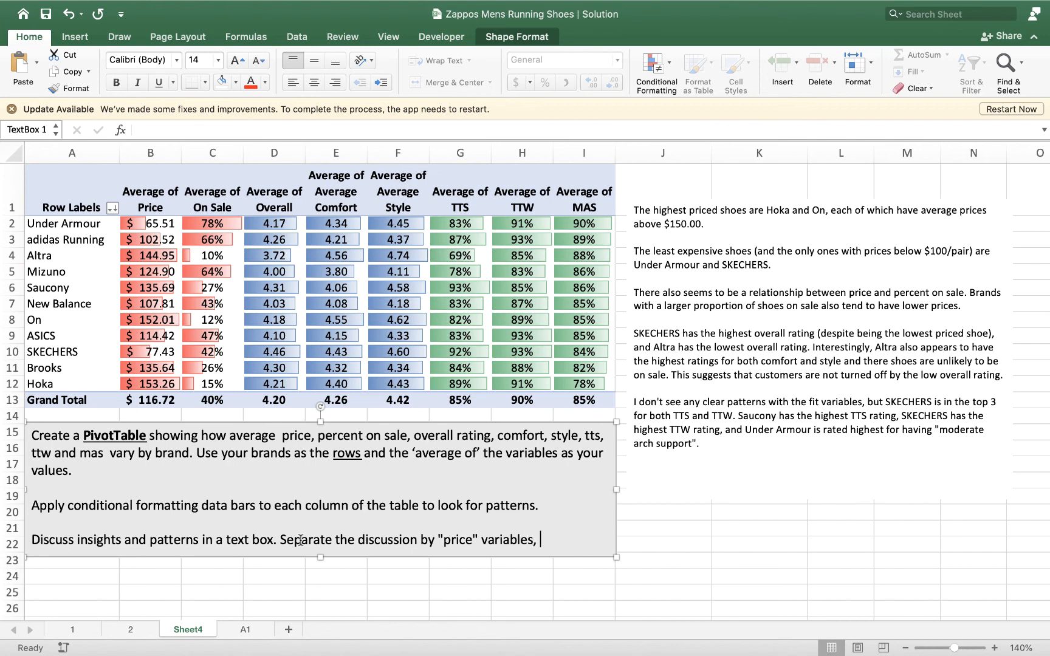
{"action": "type", "text": "\"rating\" rating variabl"}
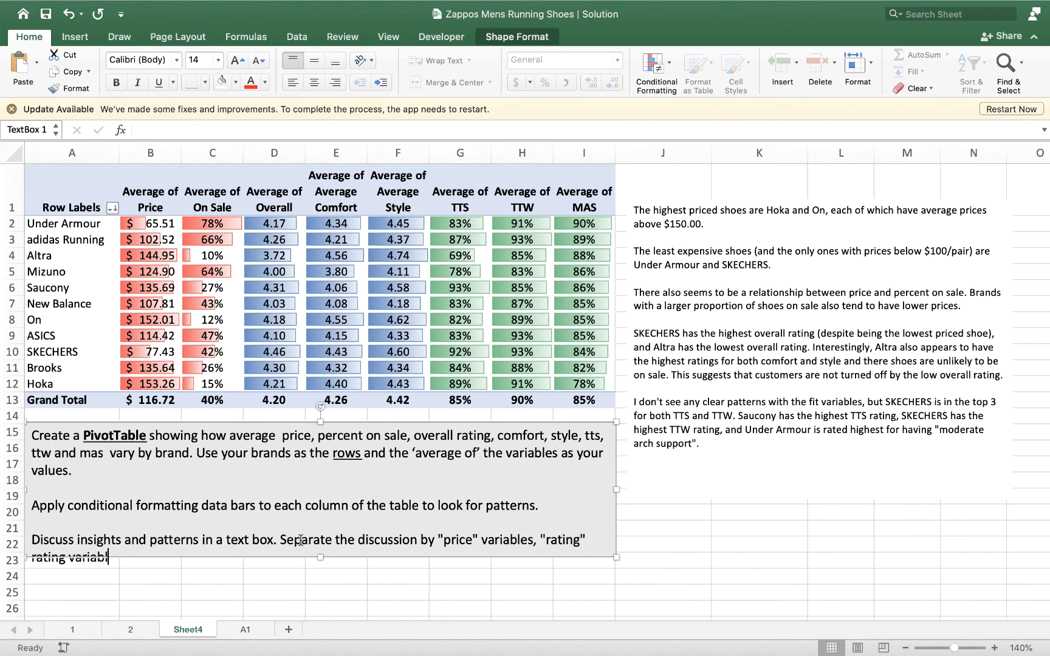
{"action": "type", "text": "es"}
{"action": "type", "text": ", and \"fit ba"}
{"action": "key", "text": "BackSpace"}
{"action": "key", "text": "BackSpace"}
{"action": "type", "text": "variables\". For each ty"}
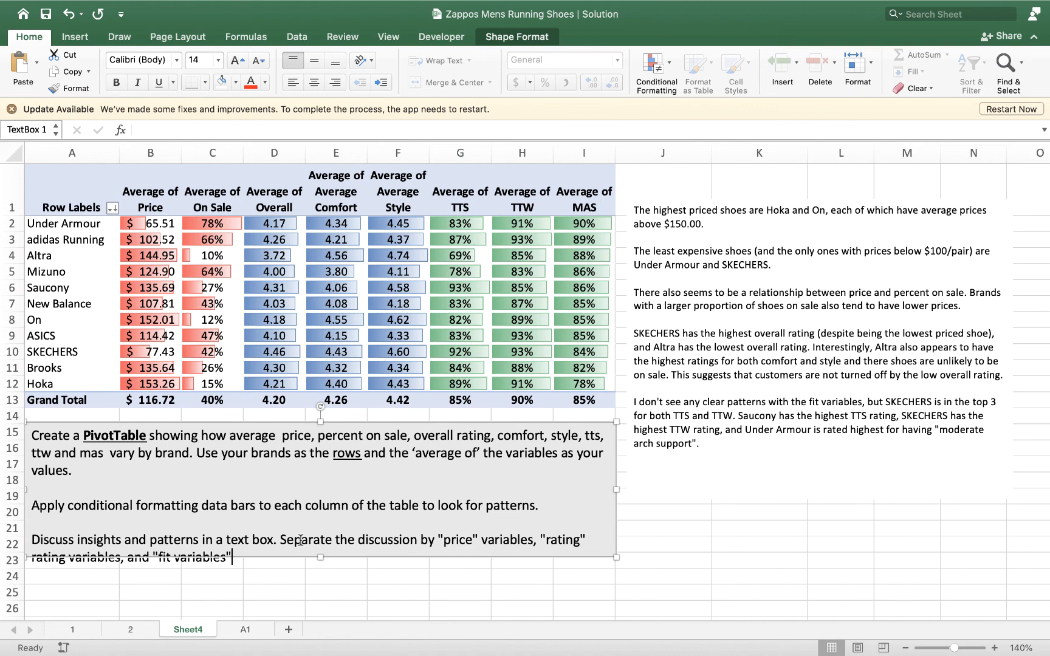
Finish the instructions with the sentence "For each type of variable, discuss at least two brands."
{"action": "type", "text": "pe of var"}
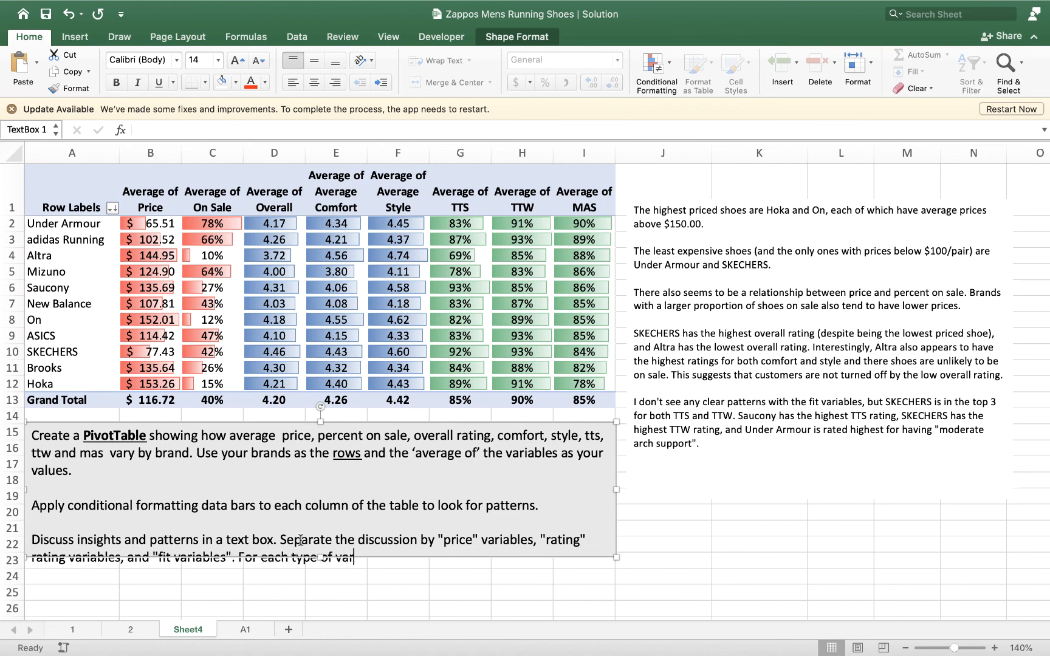
{"action": "type", "text": "iable, d"}
{"action": "key", "text": "BackSpace"}
{"action": "type", "text": "discuss at least "}
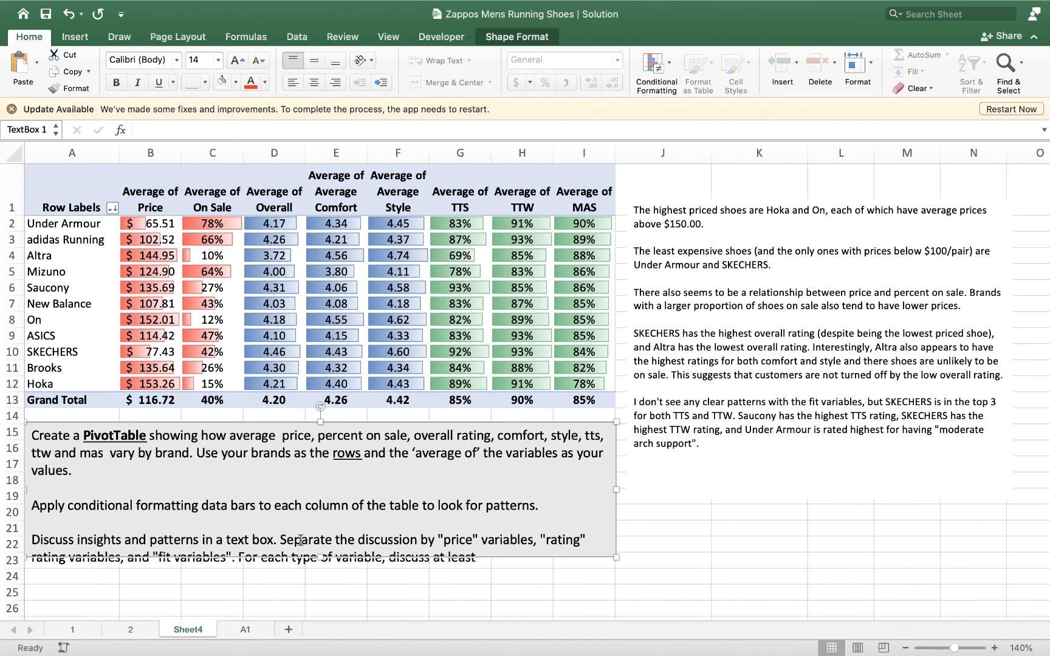
{"action": "type", "text": "two brands."}
Reduce all the instructions text to 12 pt and adjust the gray box's height to end just below the last line, around row 21
{"action": "left_click_drag", "start_coordinate": [321, 558], "coordinate": [322, 579]}
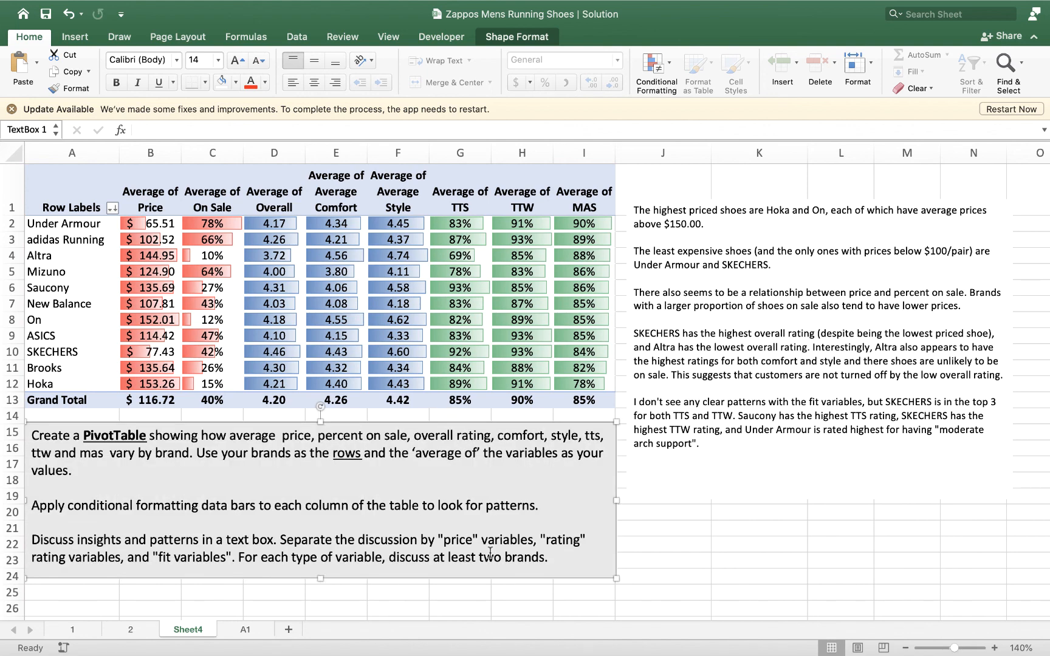
{"action": "left_click_drag", "start_coordinate": [554, 558], "coordinate": [7, 425]}
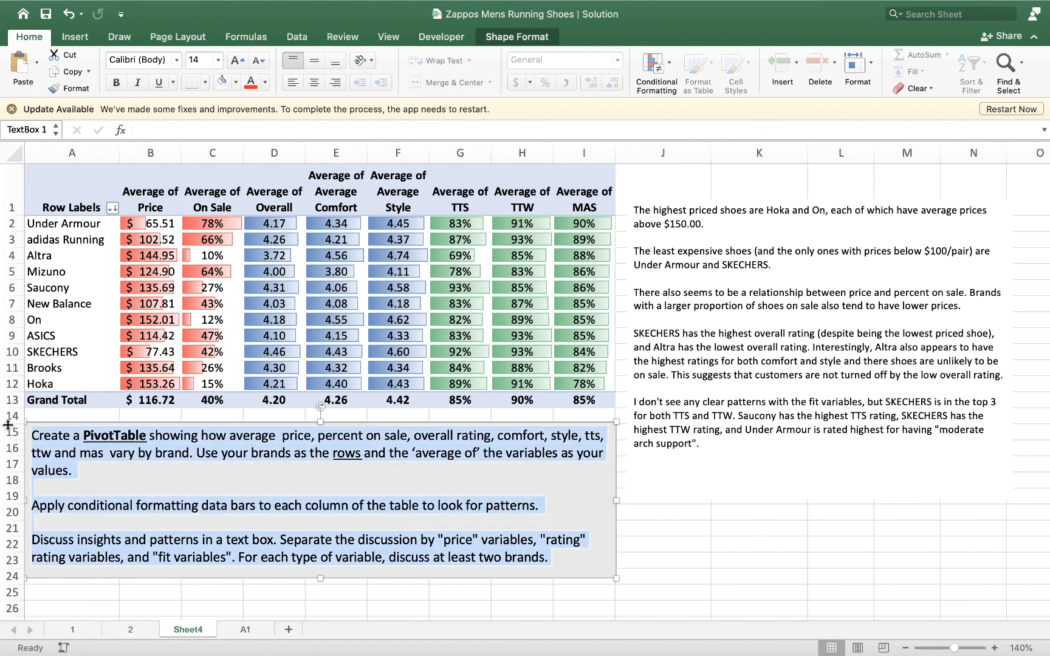
{"action": "left_click", "coordinate": [256, 61]}
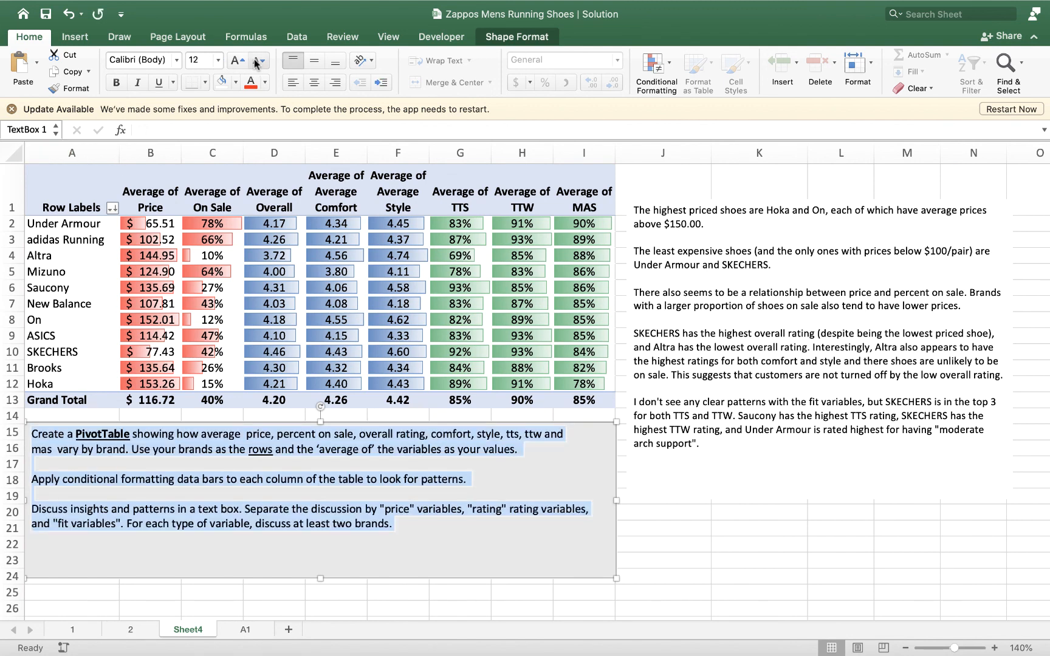
{"action": "left_click", "coordinate": [321, 534]}
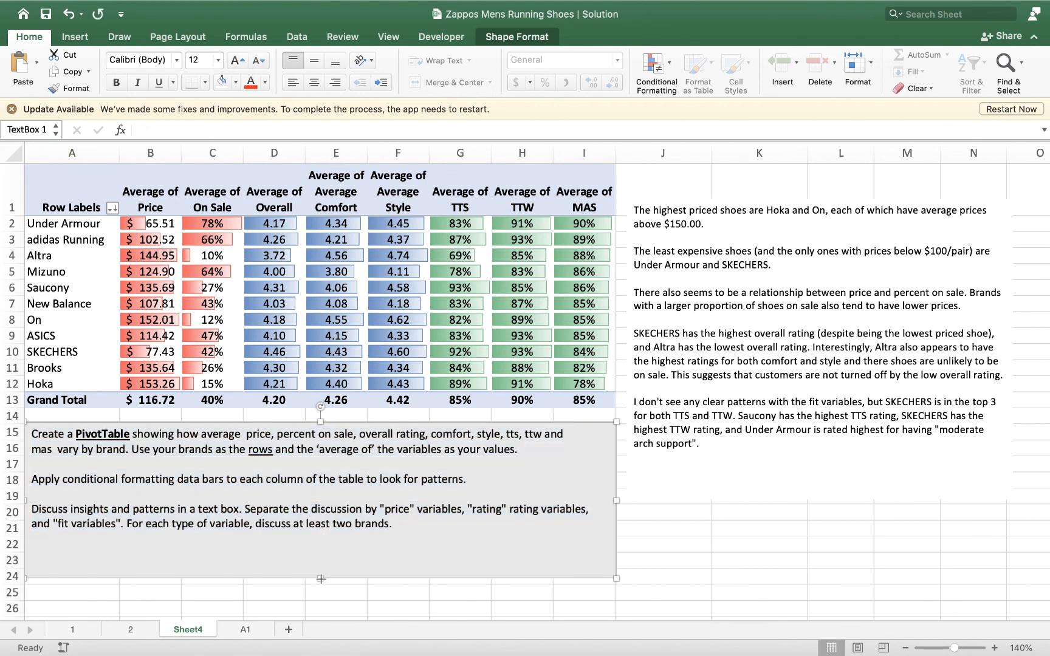
{"action": "left_click_drag", "start_coordinate": [320, 578], "coordinate": [321, 537]}
Move the insights text box directly below the gray instructions box and widen it to about the same width, up to column I
{"action": "left_click", "coordinate": [888, 306]}
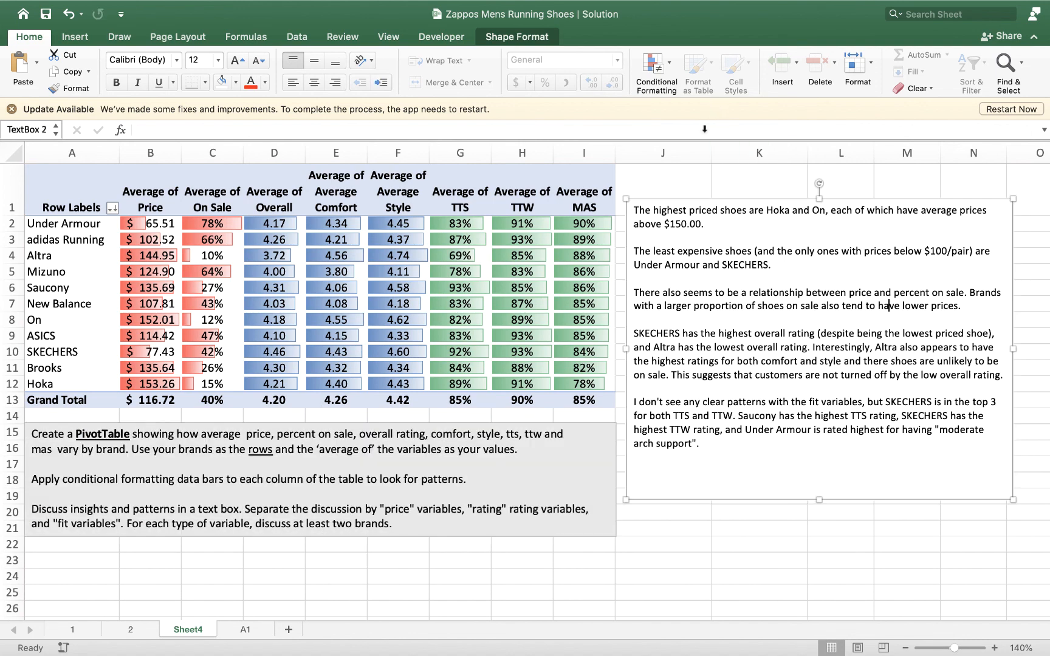
{"action": "left_click_drag", "start_coordinate": [689, 199], "coordinate": [94, 540]}
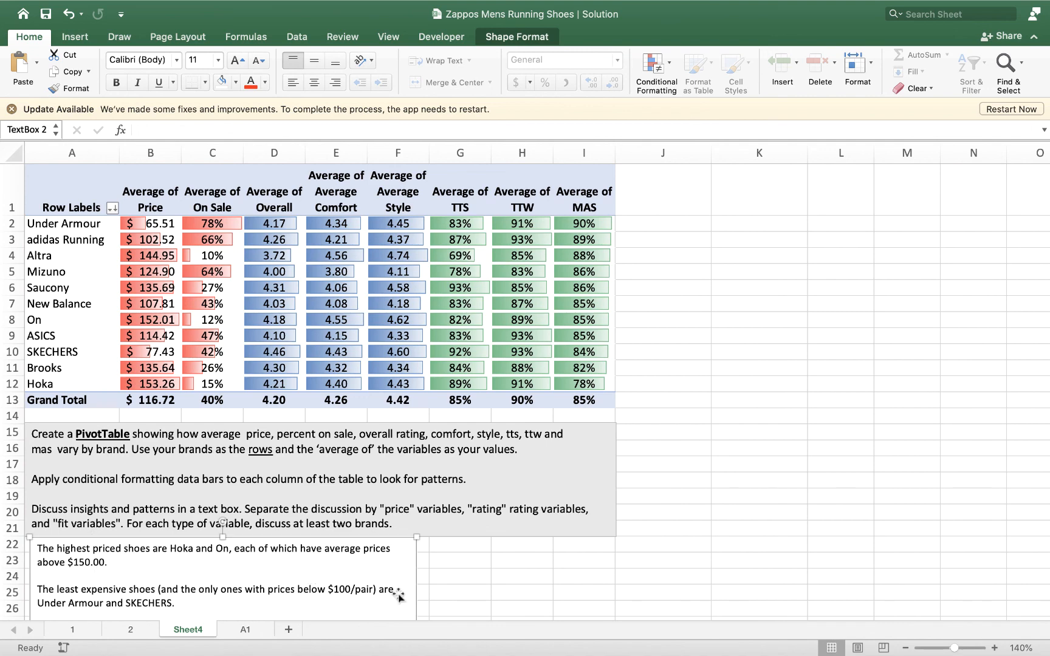
{"action": "scroll", "coordinate": [417, 593], "scroll_direction": "down", "scroll_amount": 3}
{"action": "scroll", "coordinate": [418, 593], "scroll_direction": "down", "scroll_amount": 3}
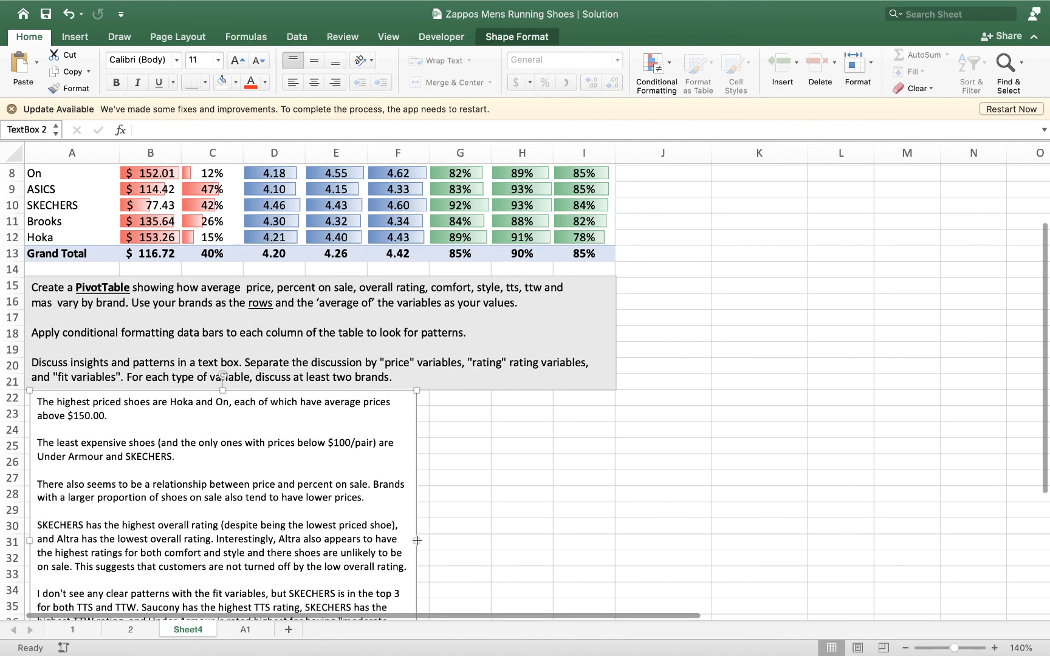
{"action": "left_click_drag", "start_coordinate": [417, 540], "coordinate": [612, 509]}
{"action": "scroll", "coordinate": [341, 508], "scroll_direction": "up", "scroll_amount": 3}
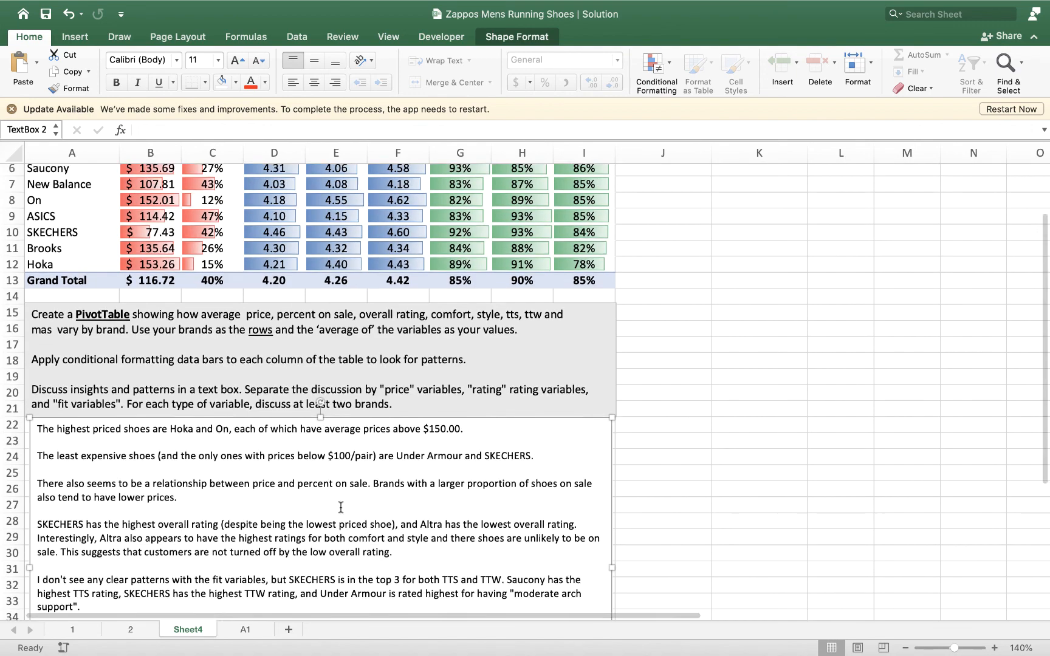
{"action": "scroll", "coordinate": [341, 508], "scroll_direction": "down", "scroll_amount": 3}
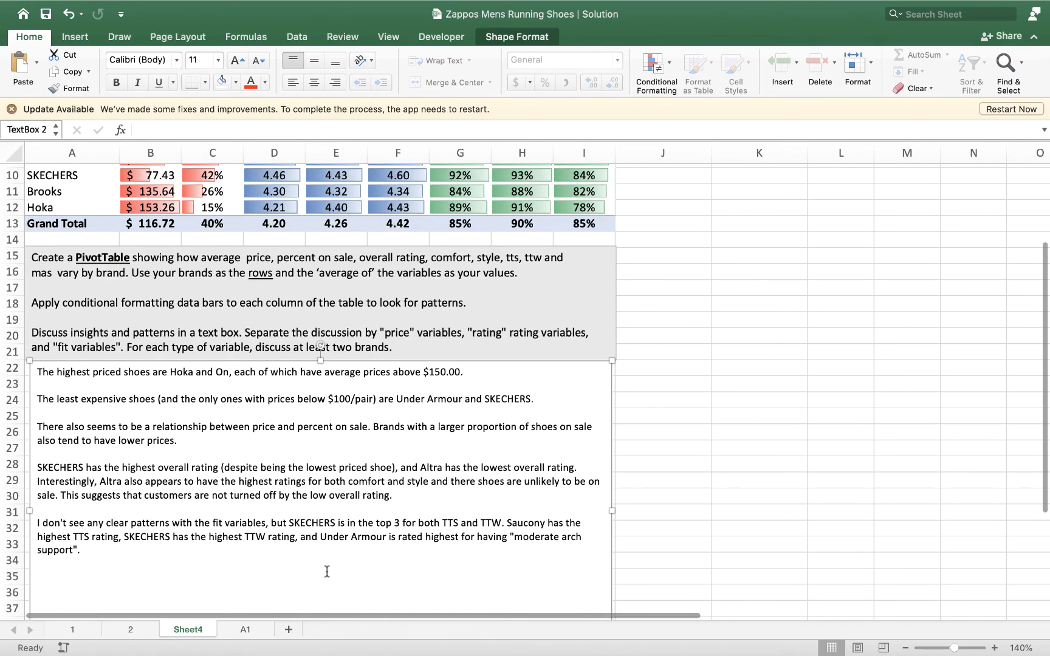
Shorten the insights text box so its lower edge ends around row 33, then deselect it
{"action": "scroll", "coordinate": [327, 571], "scroll_direction": "down", "scroll_amount": 2}
{"action": "left_click_drag", "start_coordinate": [321, 597], "coordinate": [316, 489]}
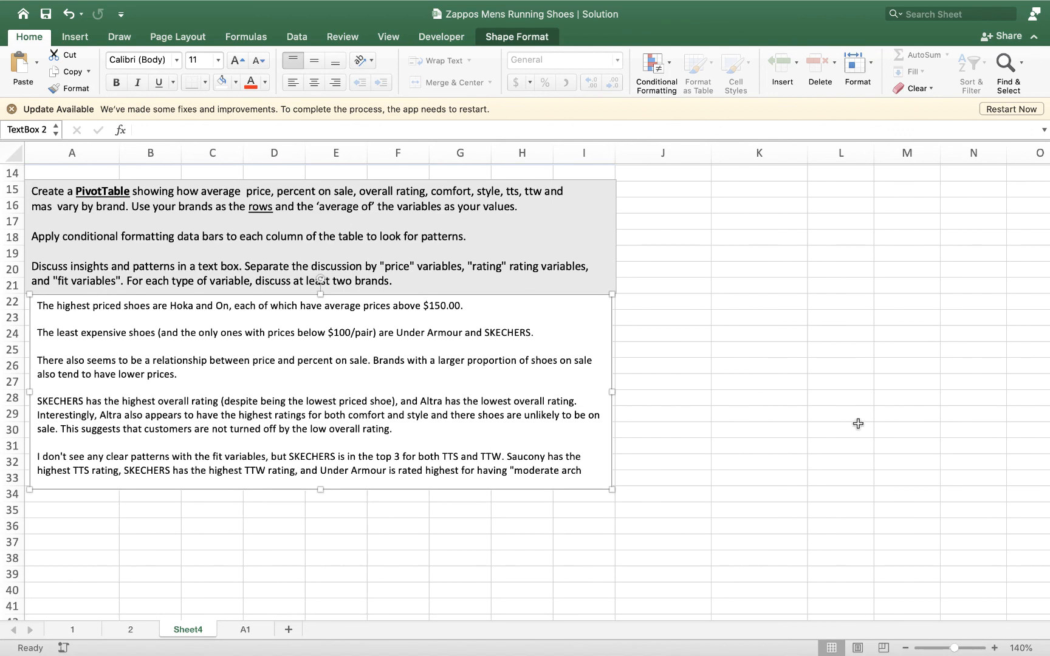
{"action": "left_click", "coordinate": [858, 425]}
{"action": "scroll", "coordinate": [858, 423], "scroll_direction": "up", "scroll_amount": 5}
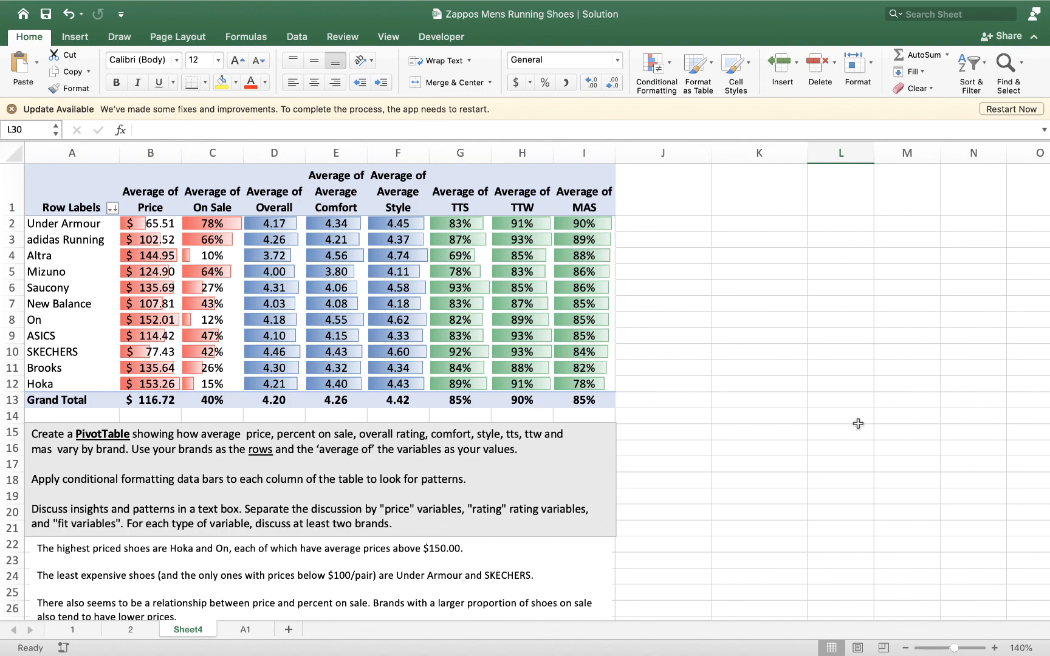
{"action": "scroll", "coordinate": [858, 423], "scroll_direction": "down", "scroll_amount": 5}
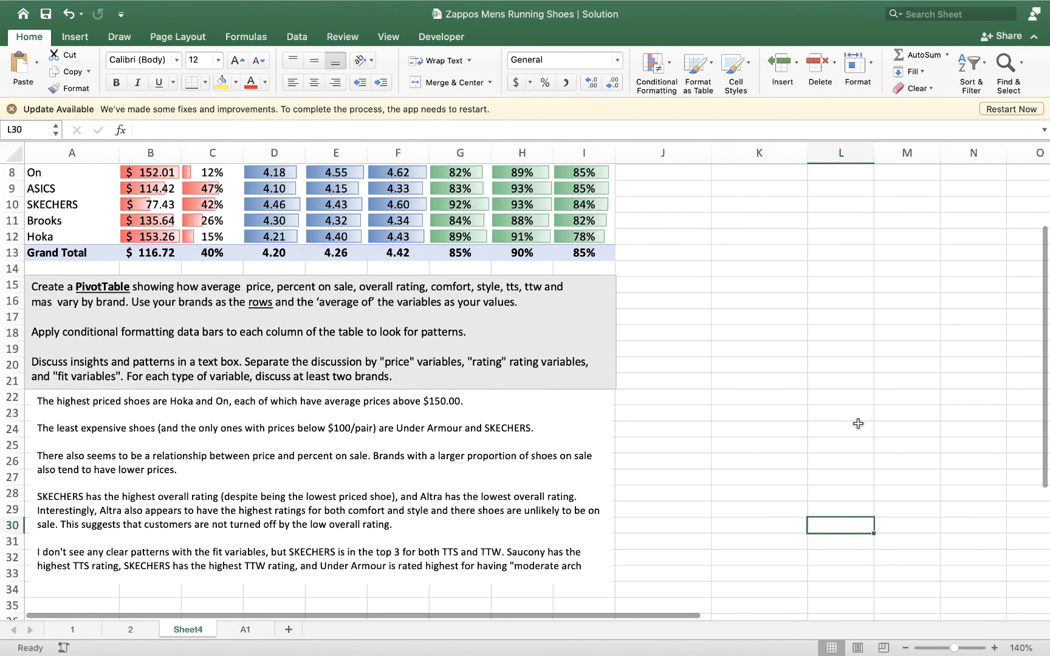
{"action": "scroll", "coordinate": [858, 424], "scroll_direction": "up", "scroll_amount": 5}
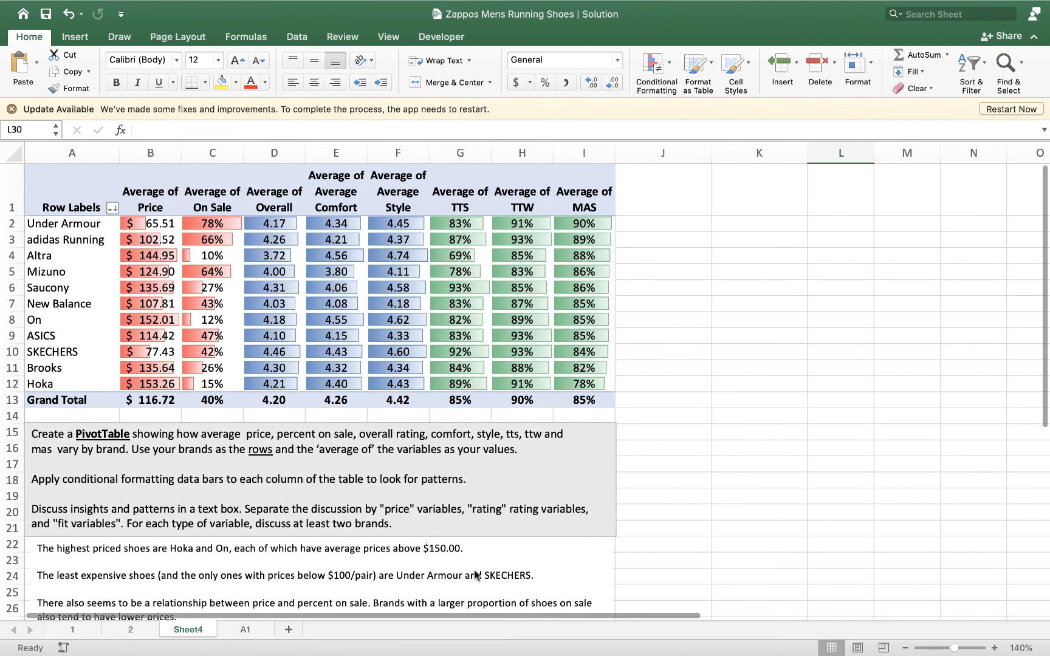
Permanently delete the old A1 worksheet containing the earlier PivotTable with the Count of Model column
{"action": "left_click", "coordinate": [246, 631]}
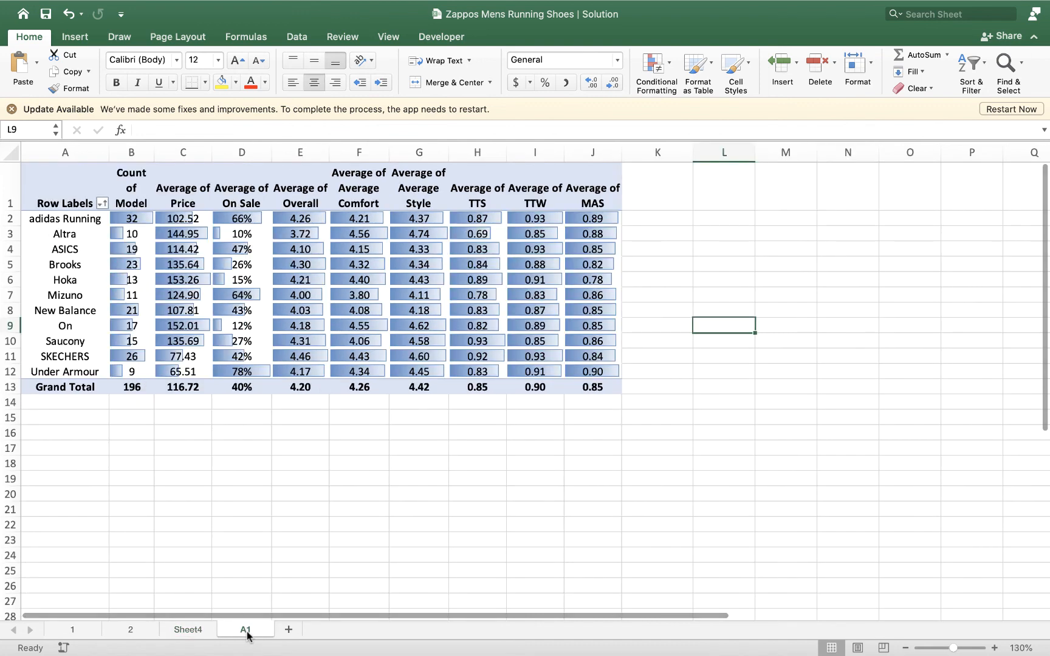
{"action": "right_click", "coordinate": [248, 635]}
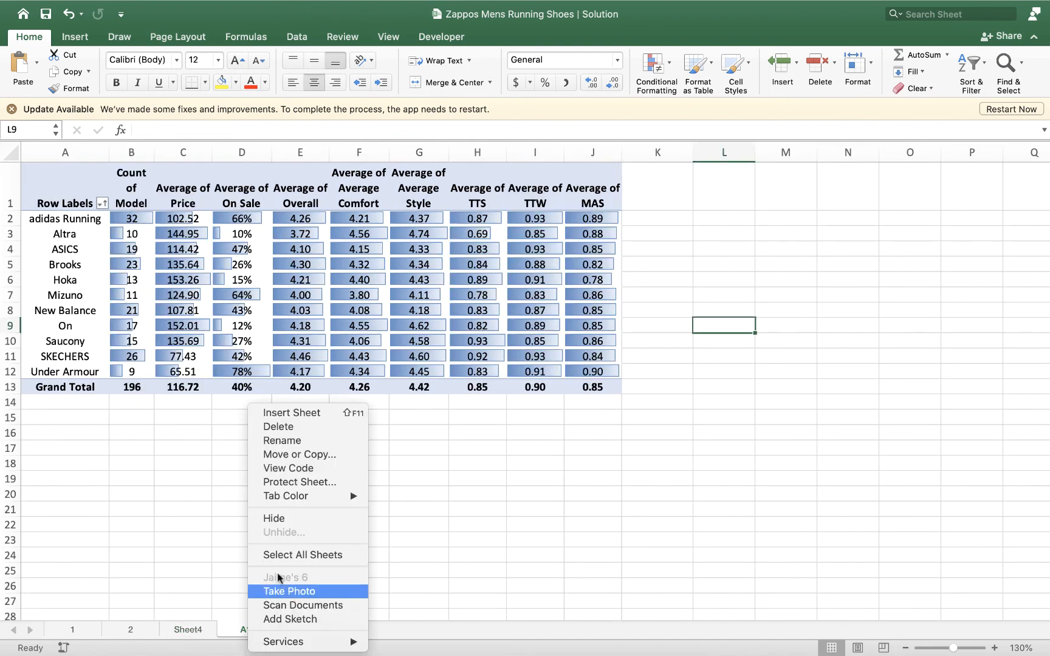
{"action": "left_click", "coordinate": [300, 429]}
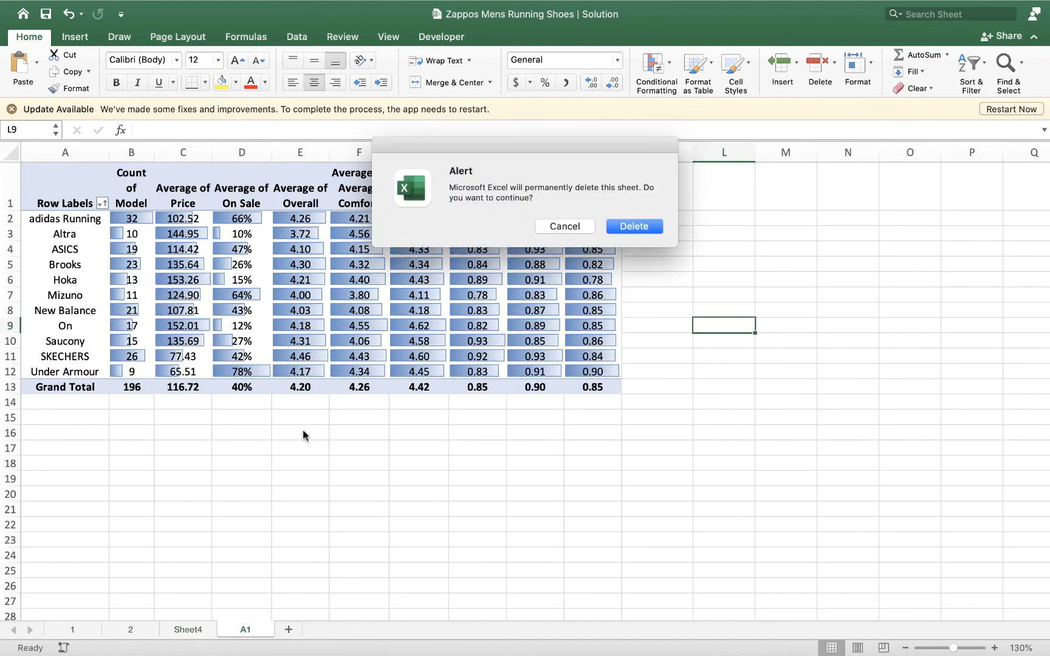
{"action": "key", "text": "Return"}
Rename the Sheet4 worksheet as A1
{"action": "double_click", "coordinate": [189, 632]}
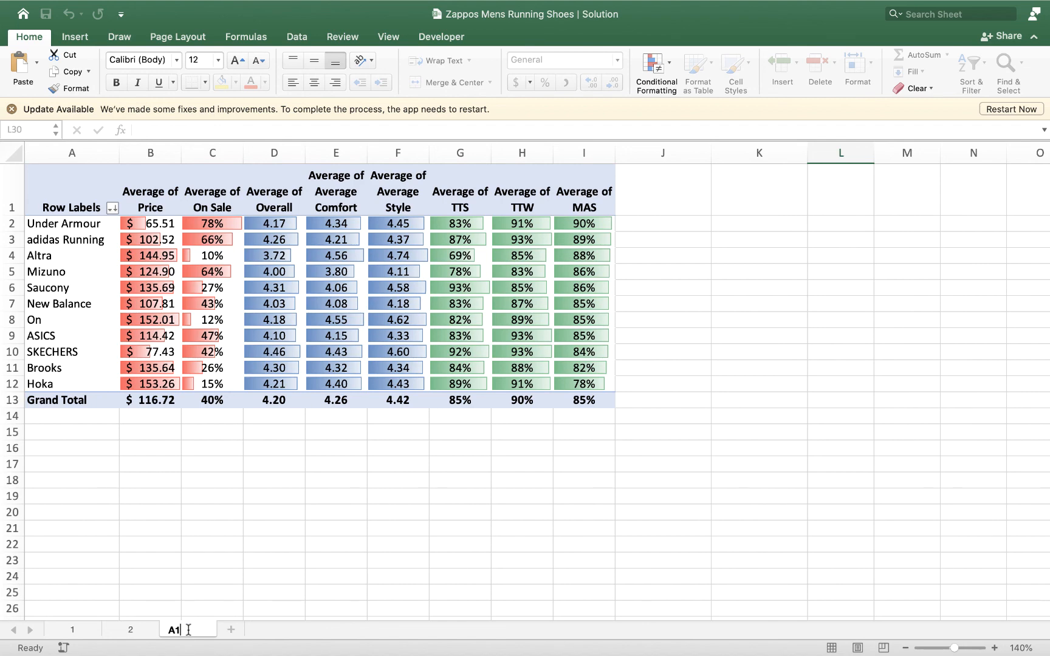
{"action": "key", "text": "Return"}
{"action": "left_click", "coordinate": [367, 548]}
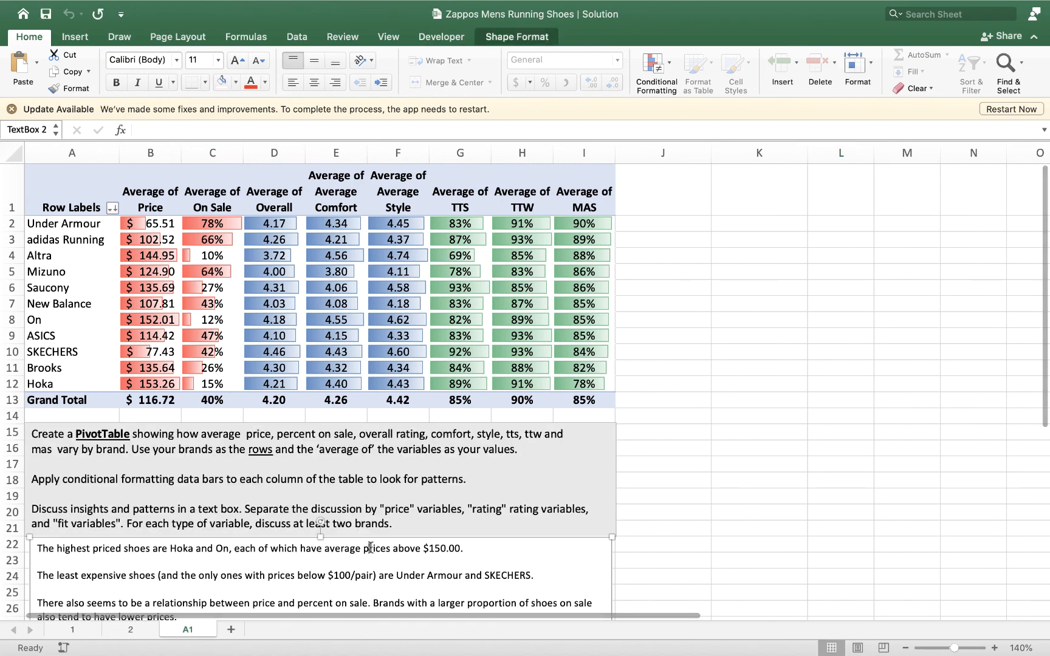
{"action": "left_click", "coordinate": [716, 477]}
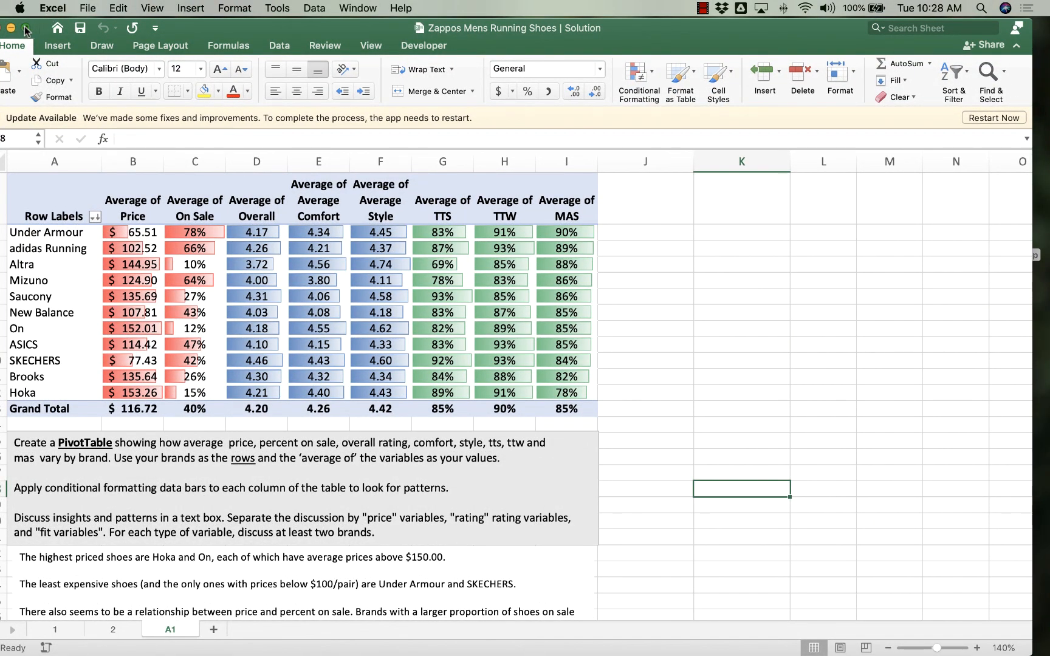
{"action": "left_click", "coordinate": [26, 29]}
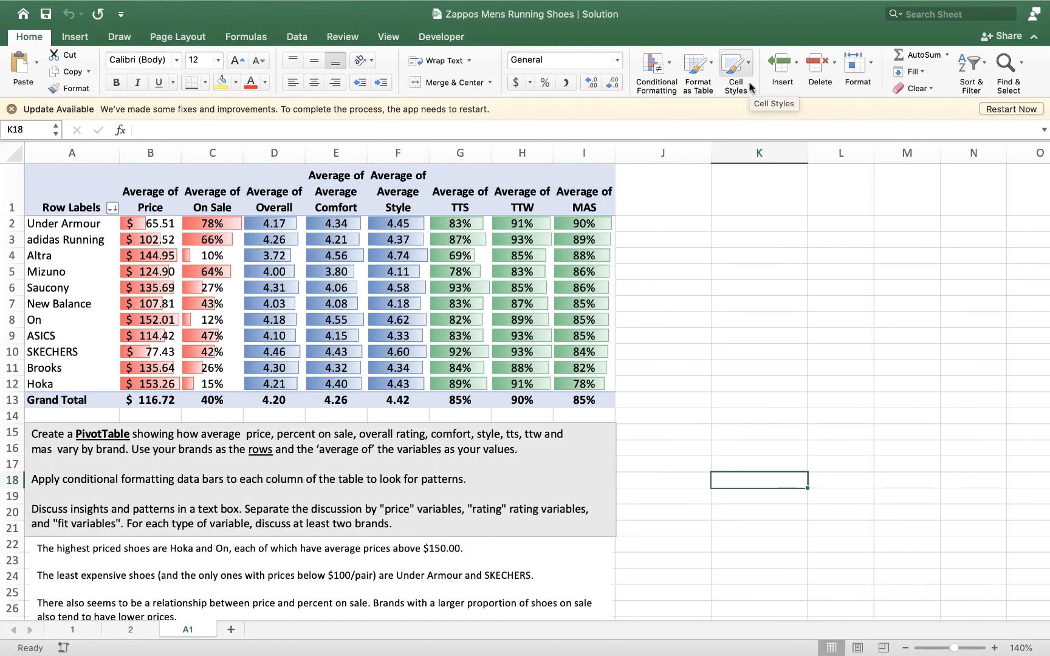
{"action": "mouse_move", "coordinate": [735, 3]}
{"action": "left_click", "coordinate": [703, 8]}
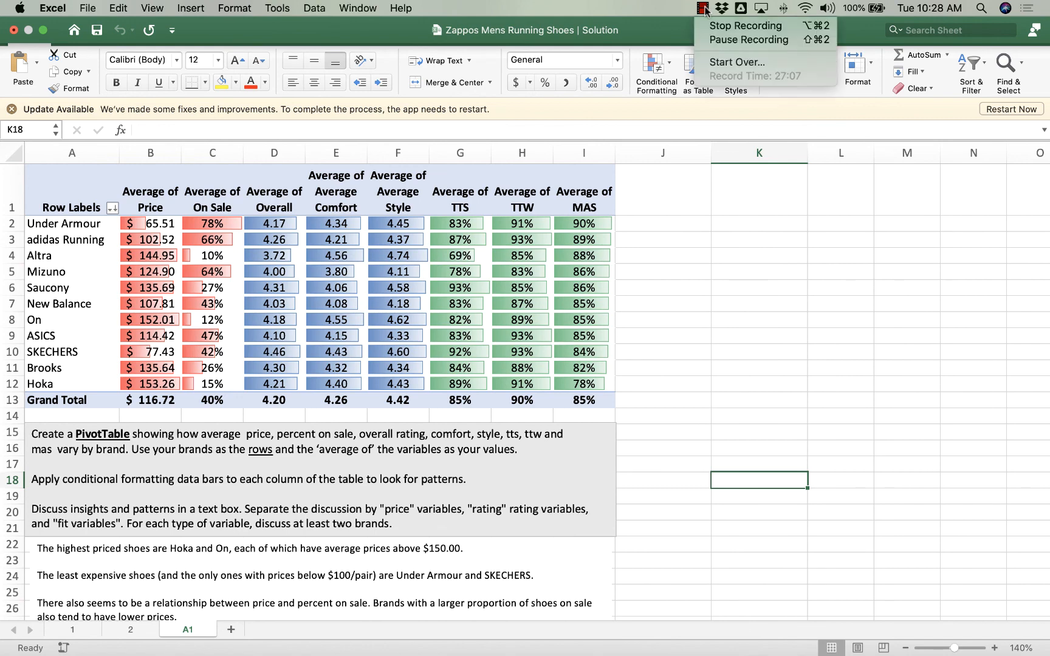